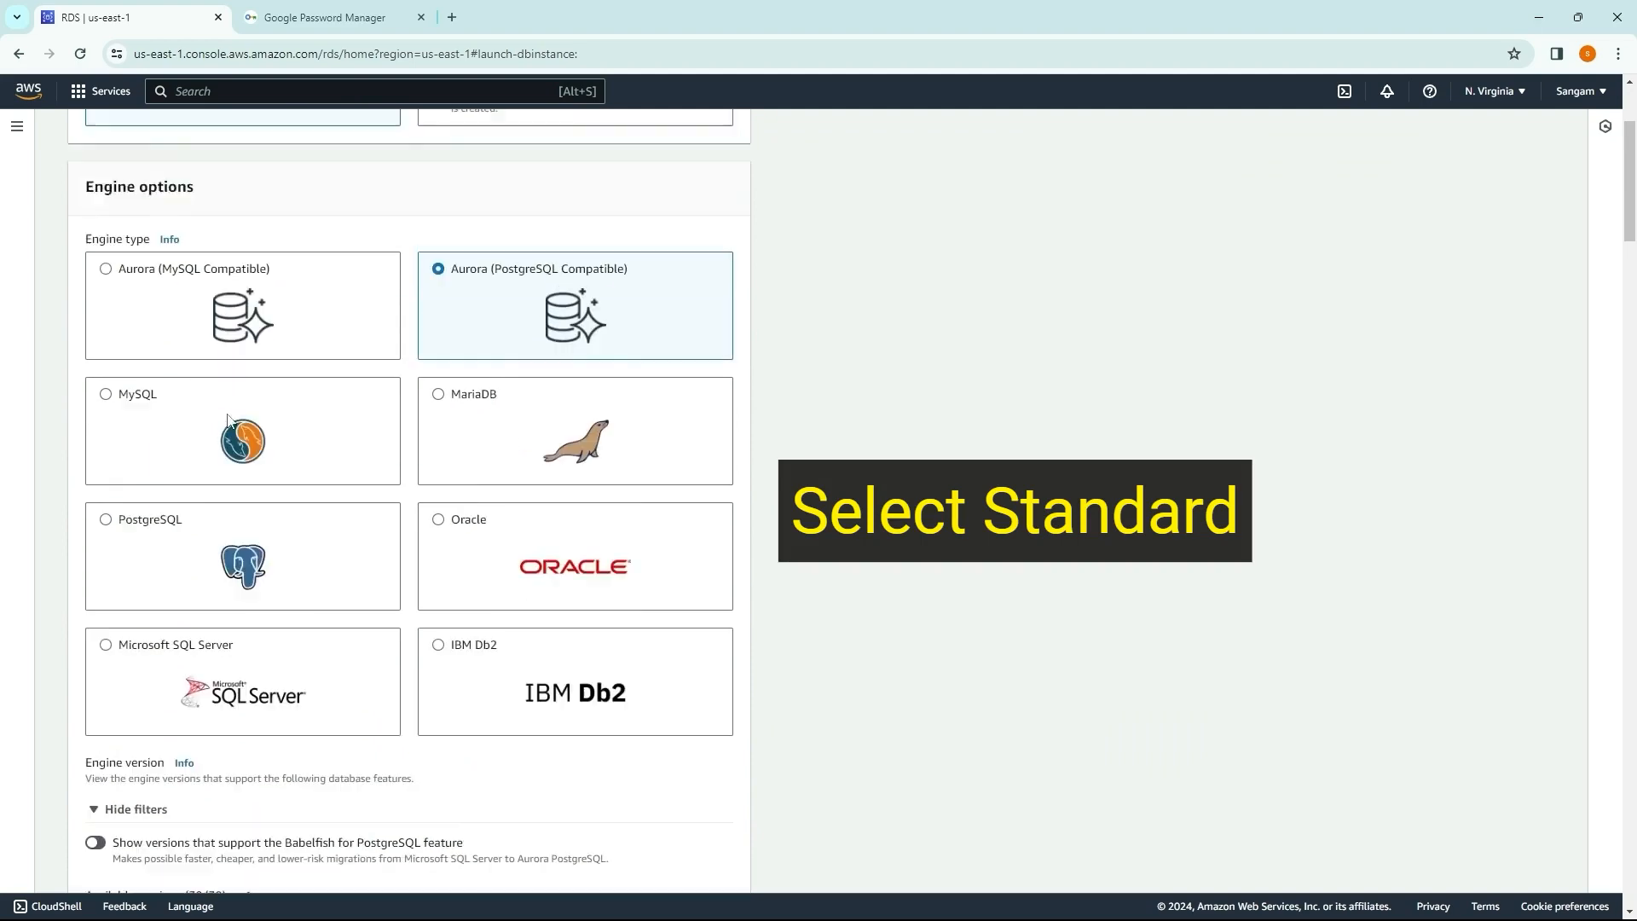
Step: Choose PostgreSQL as the engine type for the new database
scroll(364, 449, down, 1)
scroll(262, 550, down, 2)
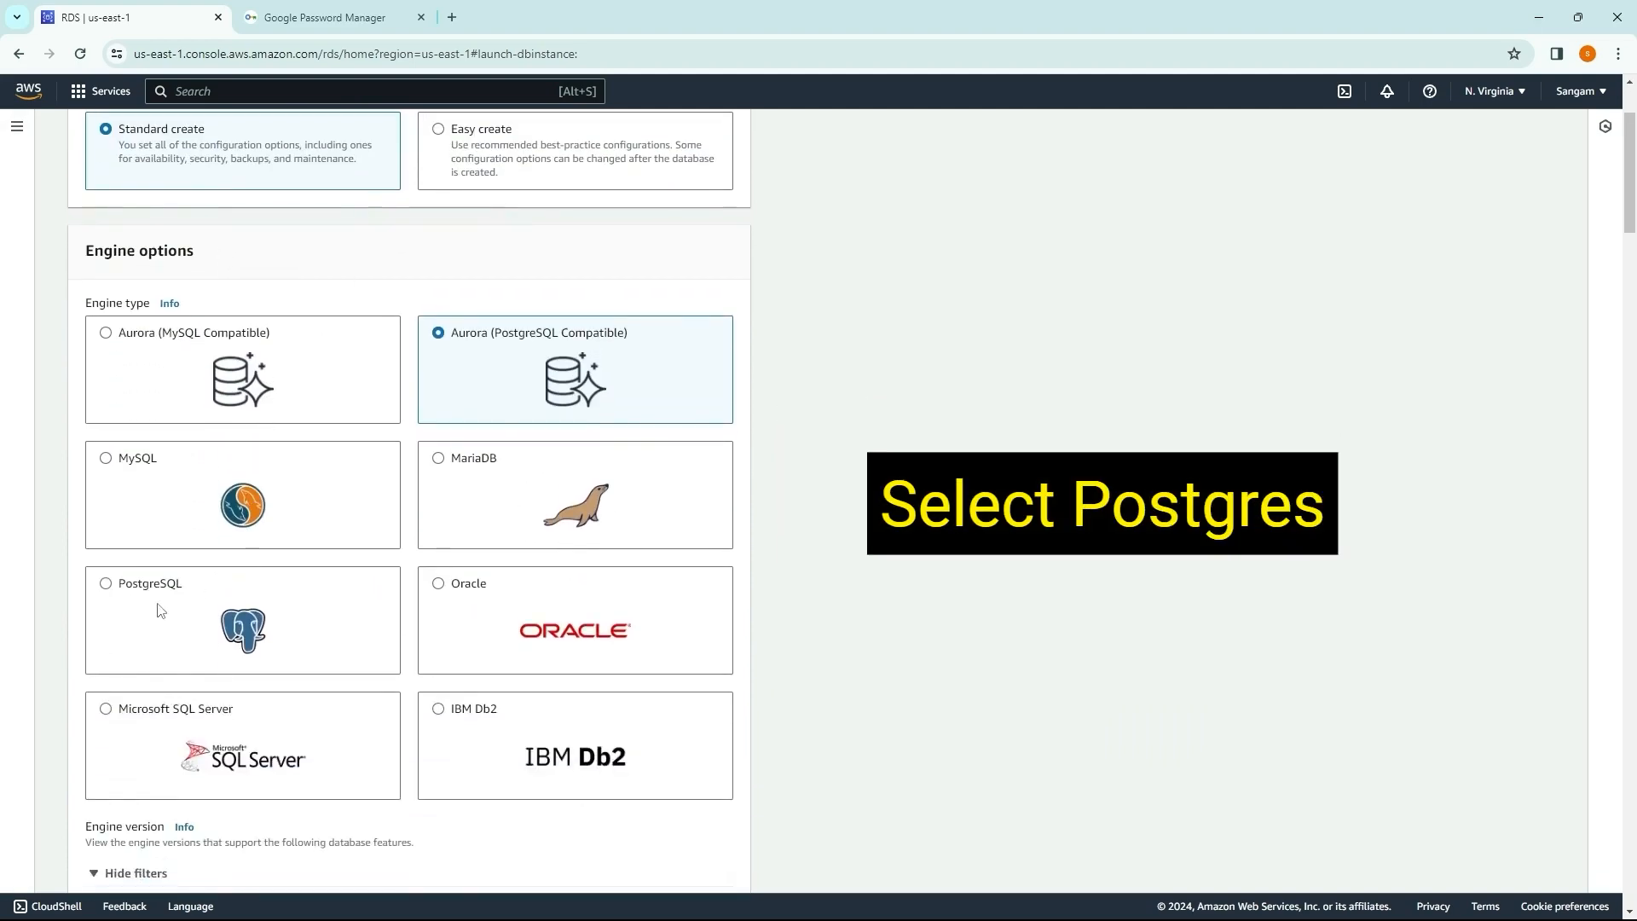
click(157, 610)
scroll(157, 611, down, 3)
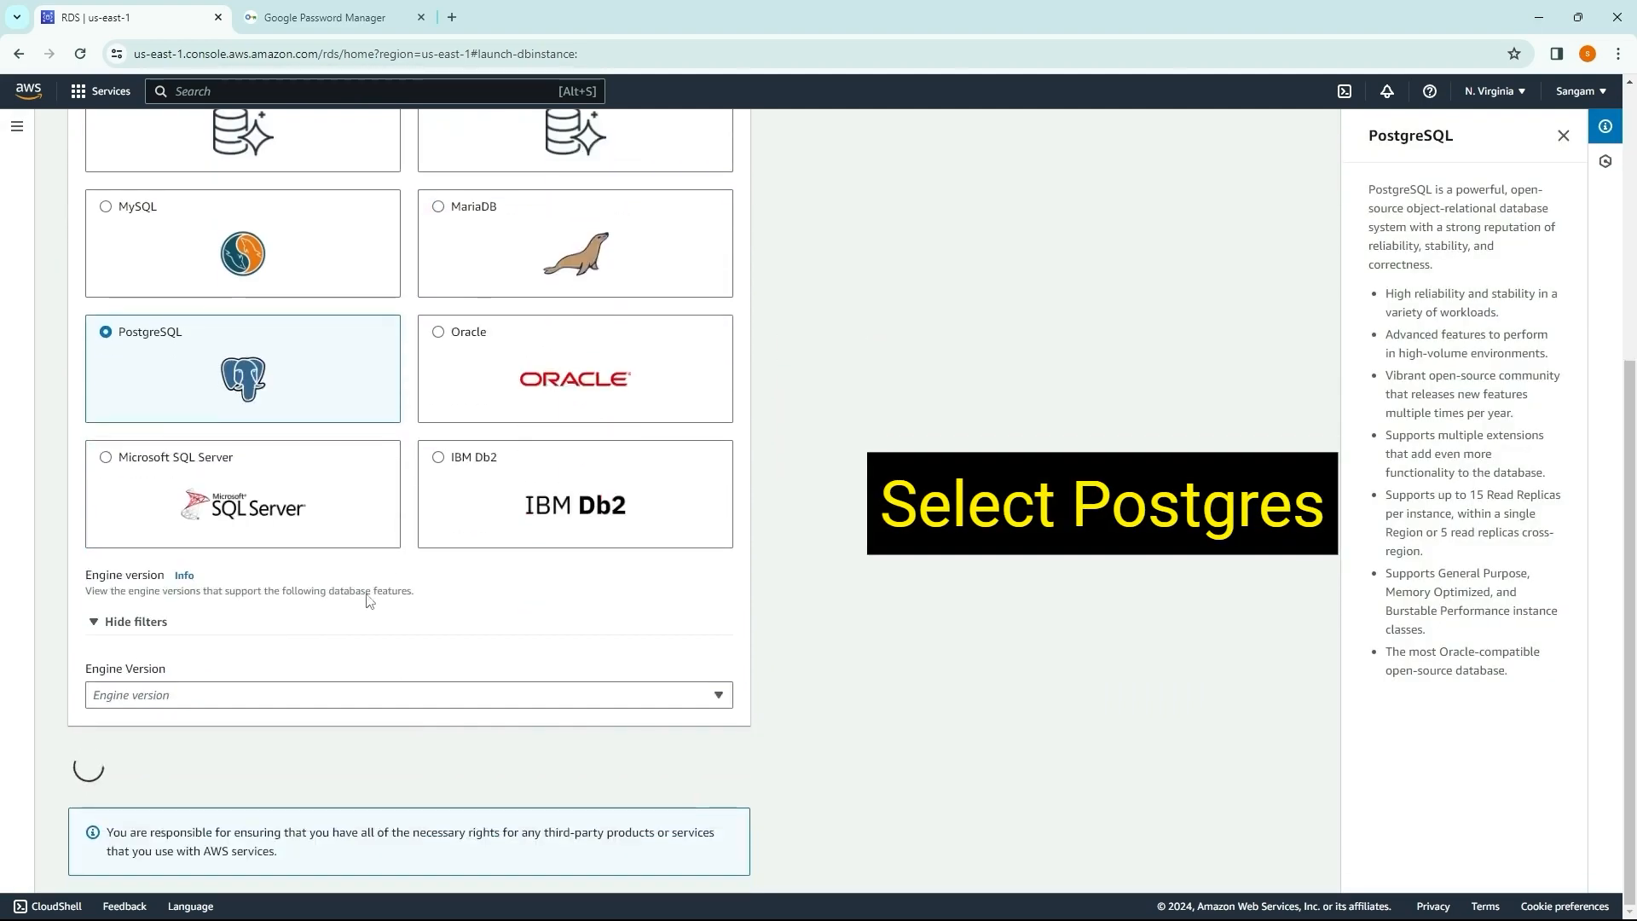
Step: Choose the Free tier template for the PostgreSQL database
scroll(311, 601, down, 5)
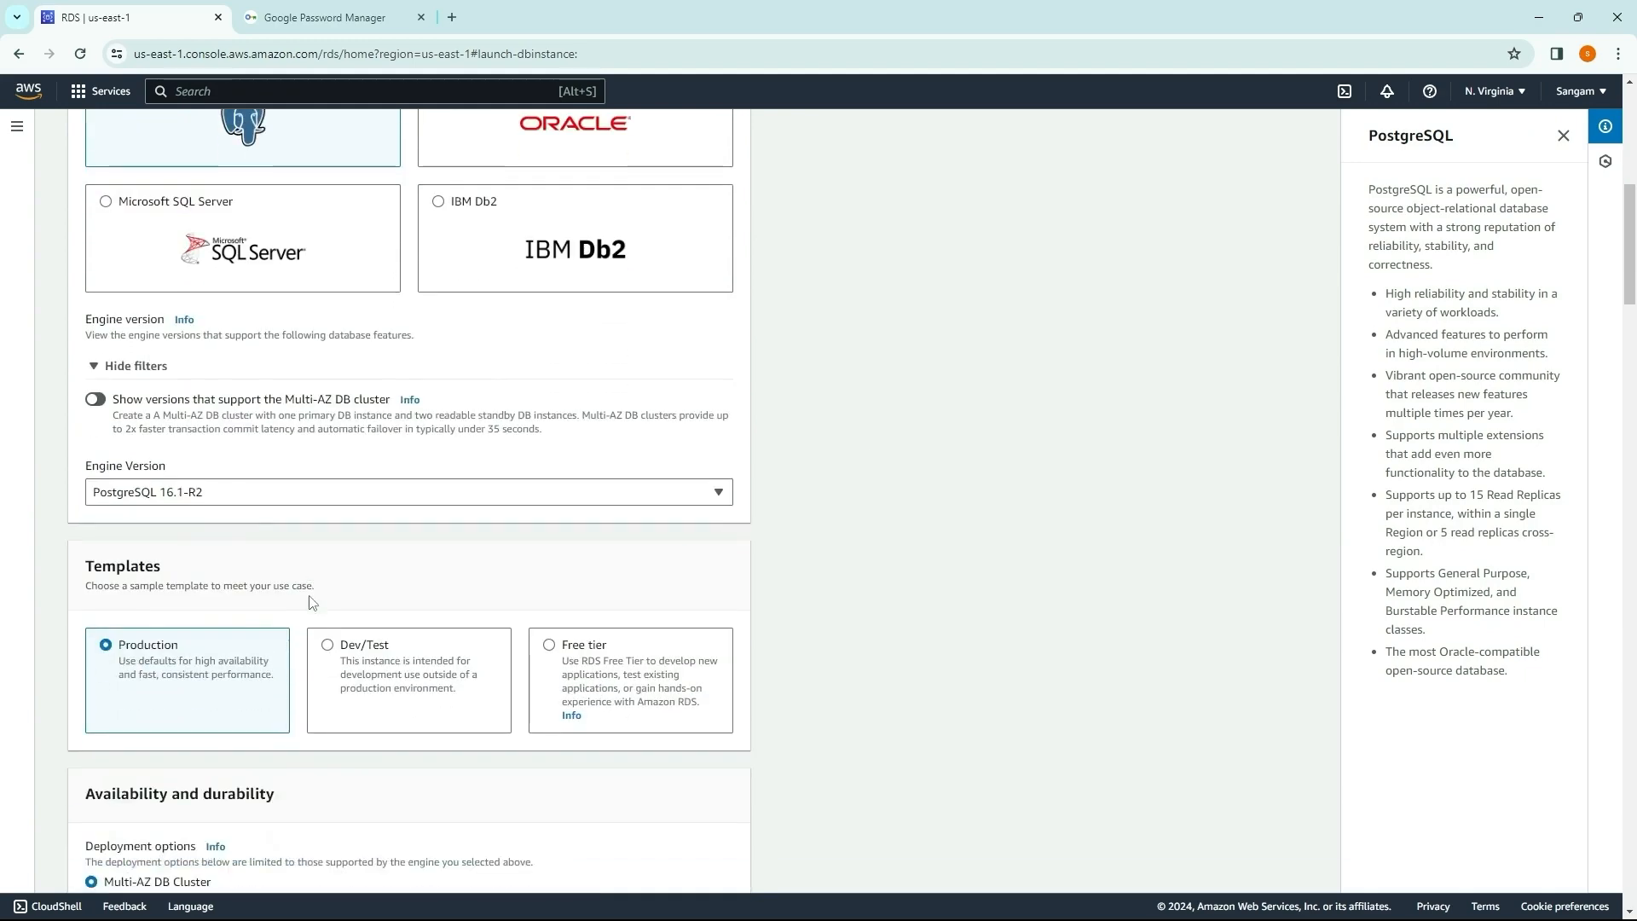
click(543, 469)
scroll(543, 469, down, 8)
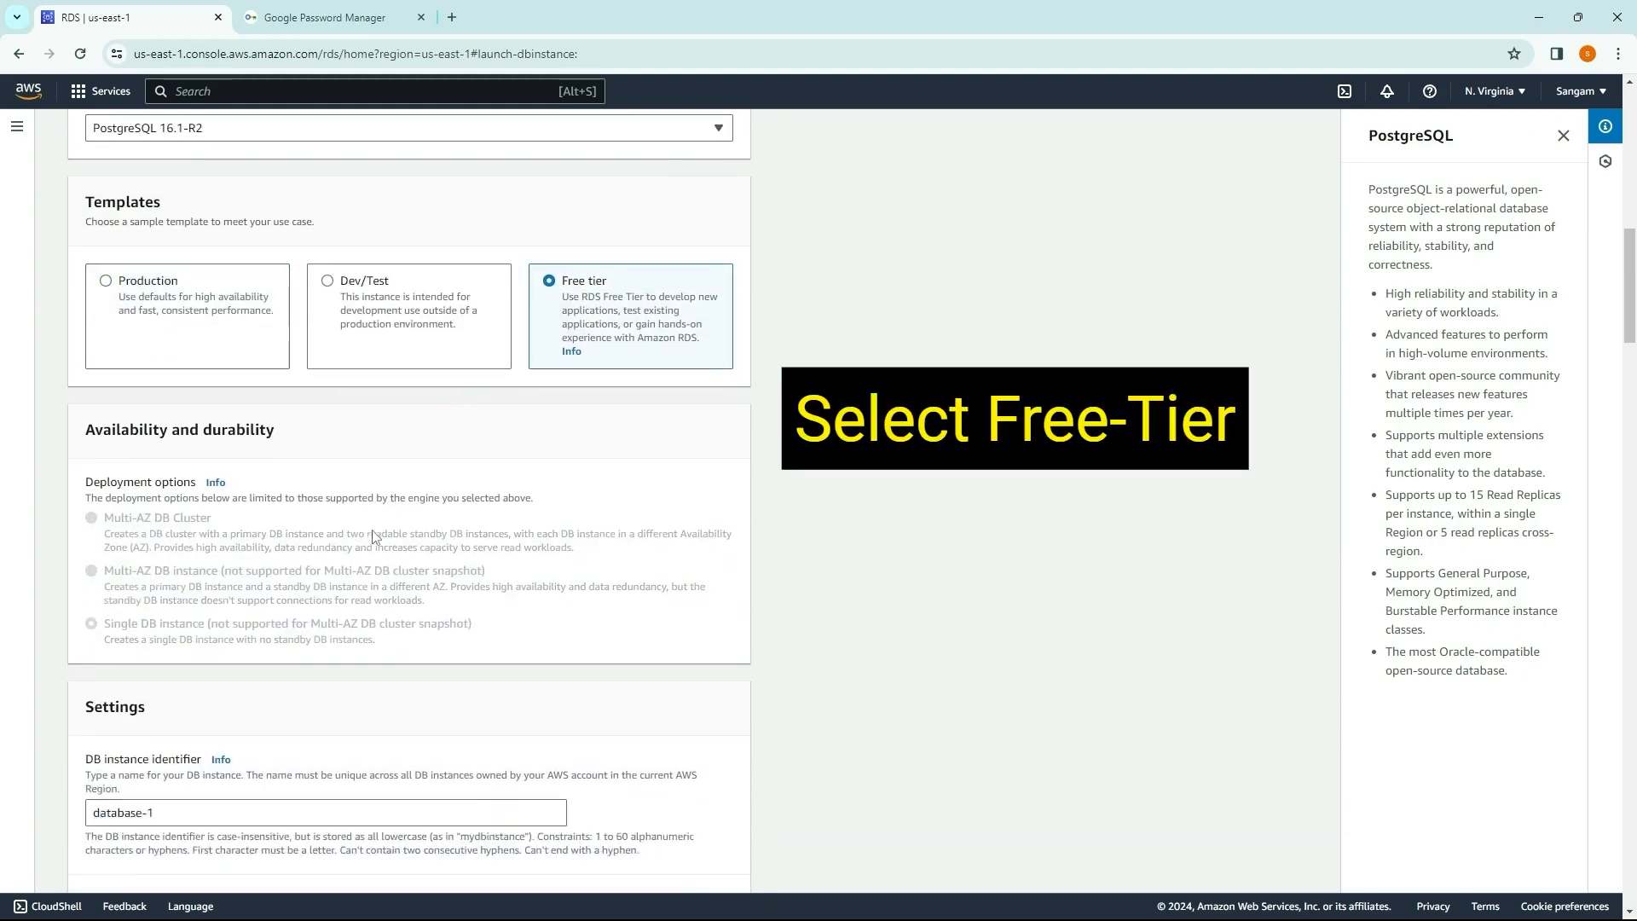
Step: Enter the master password in the credentials settings and repeat it in the confirmation field
scroll(239, 522, down, 2)
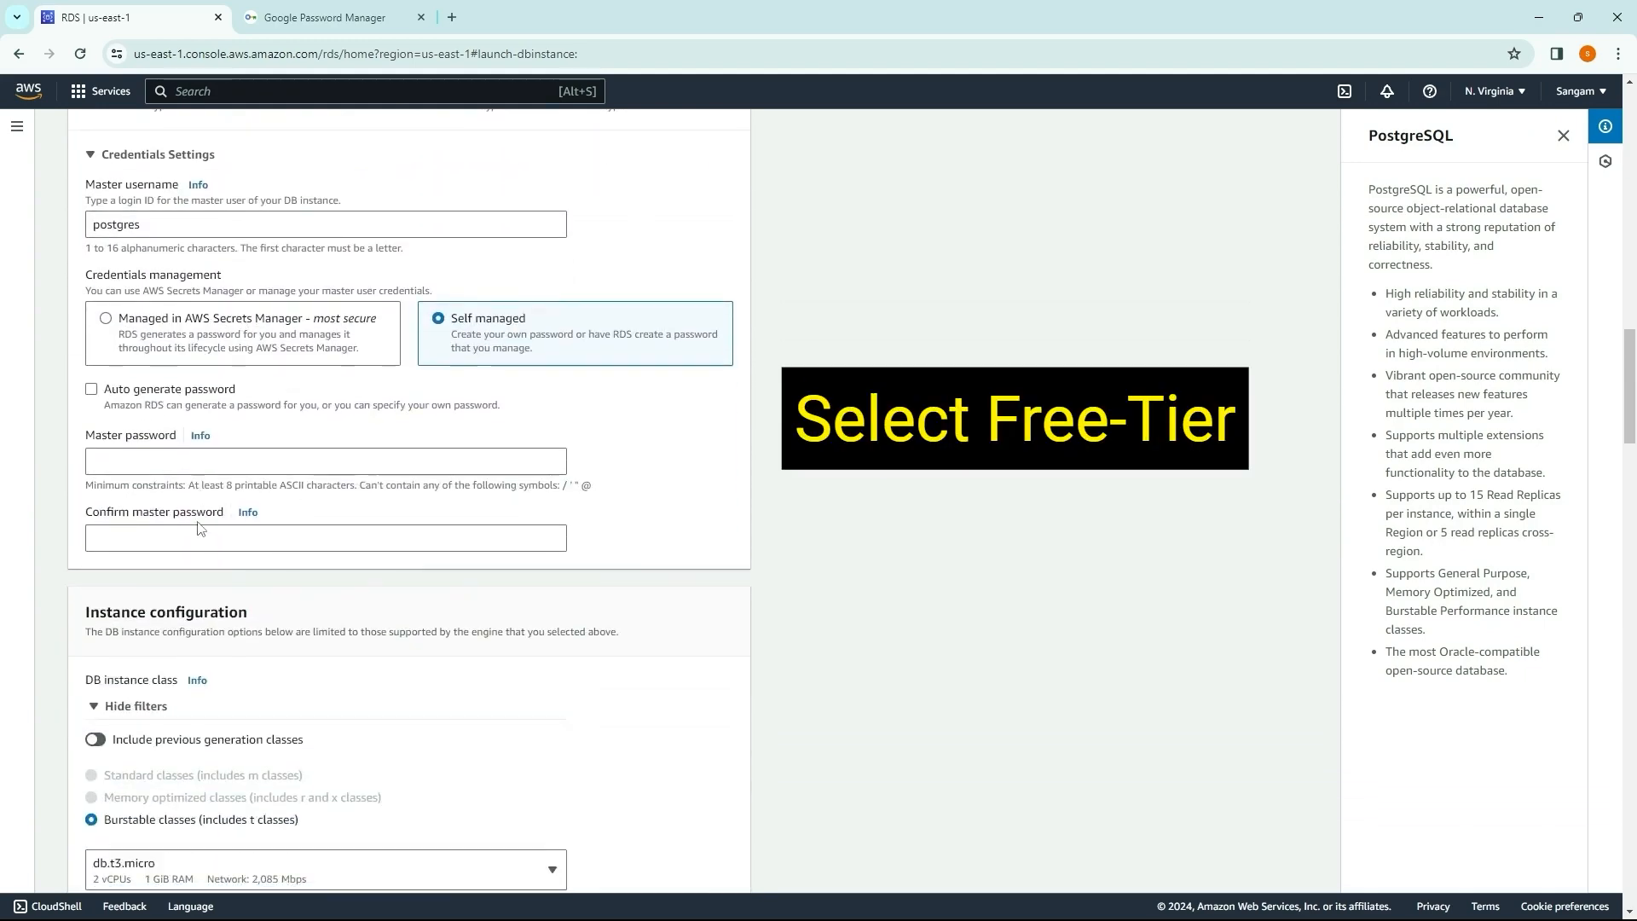
click(206, 471)
text(•)
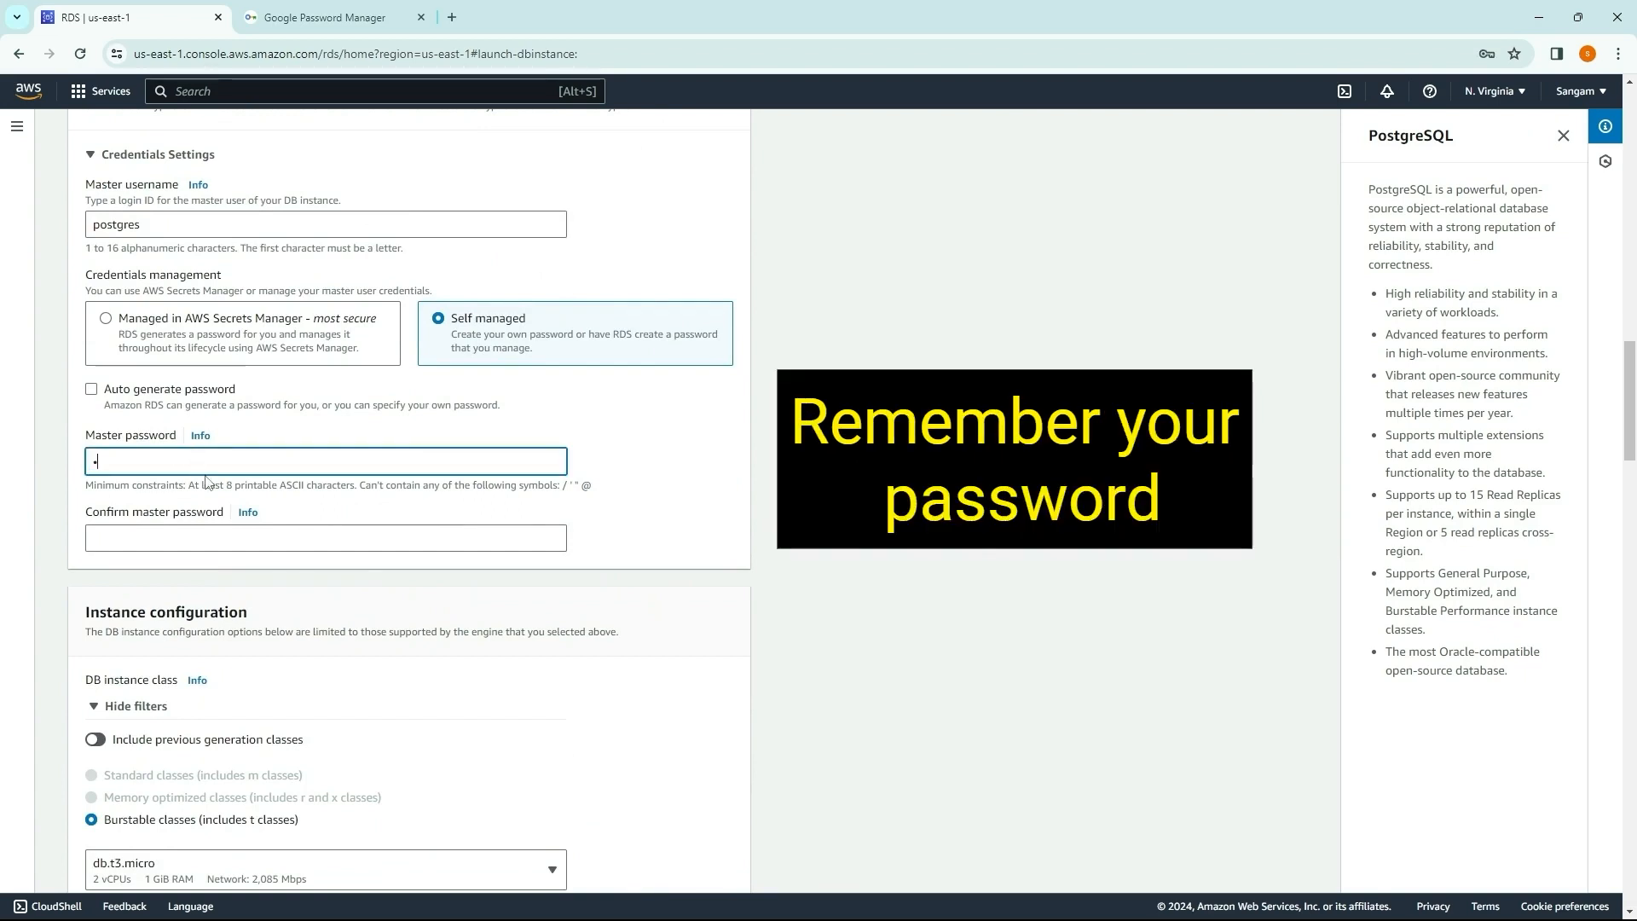
text(•••)
click(180, 536)
text(••)
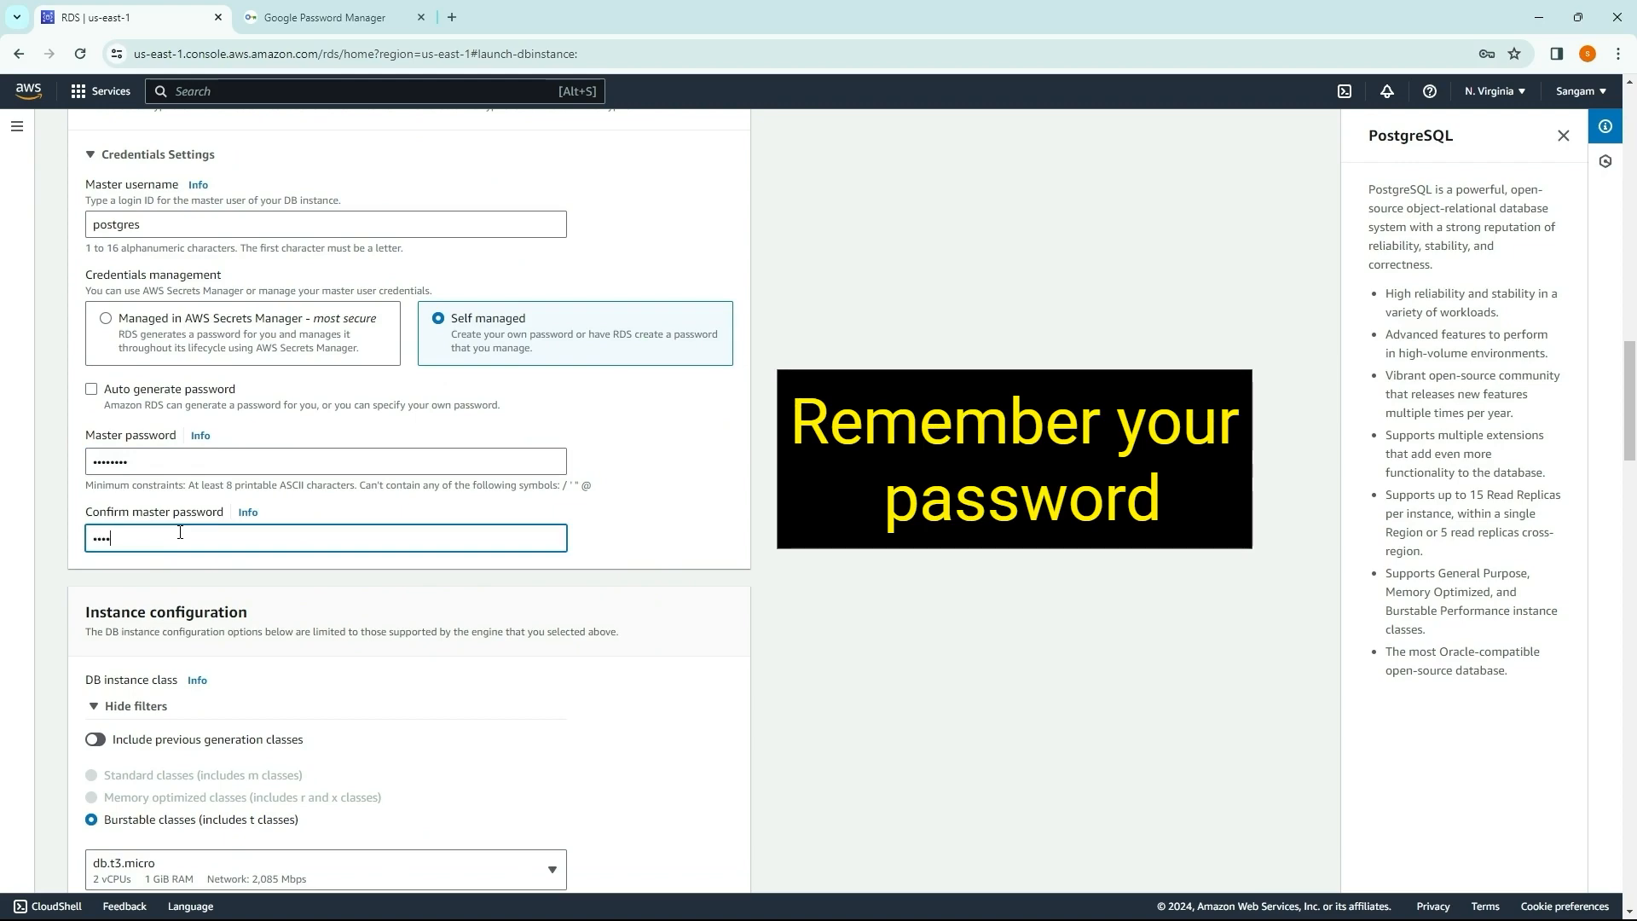
Step: Keep the remaining default connectivity, monitoring and additional settings and create the database
scroll(305, 571, down, 15)
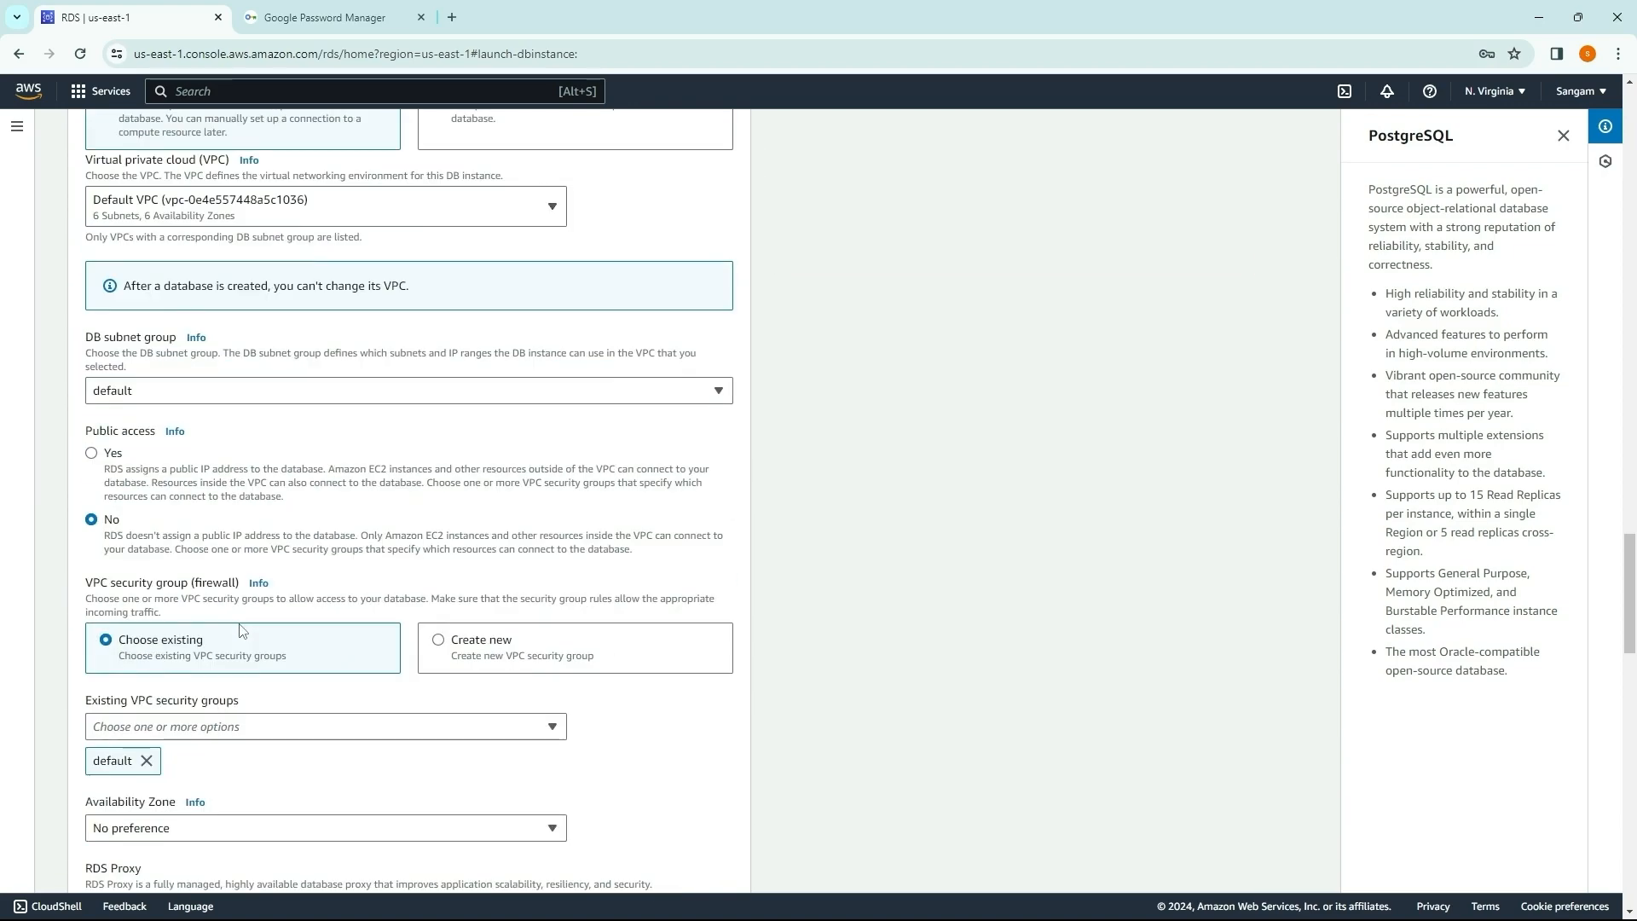
scroll(242, 631, down, 4)
scroll(243, 635, down, 13)
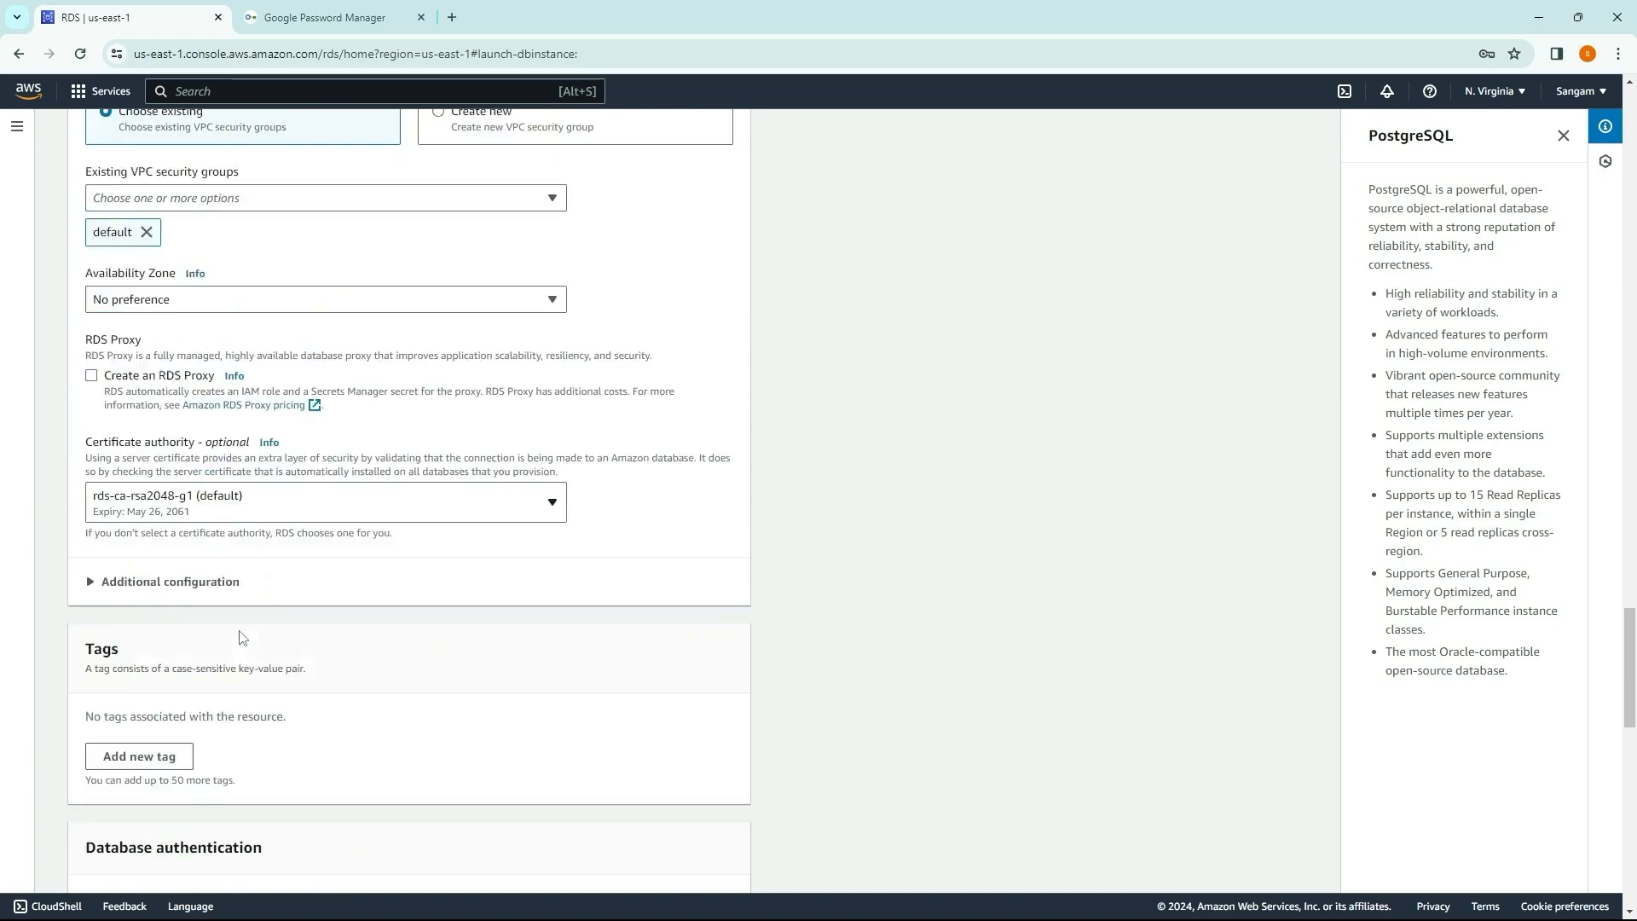
scroll(236, 647, down, 5)
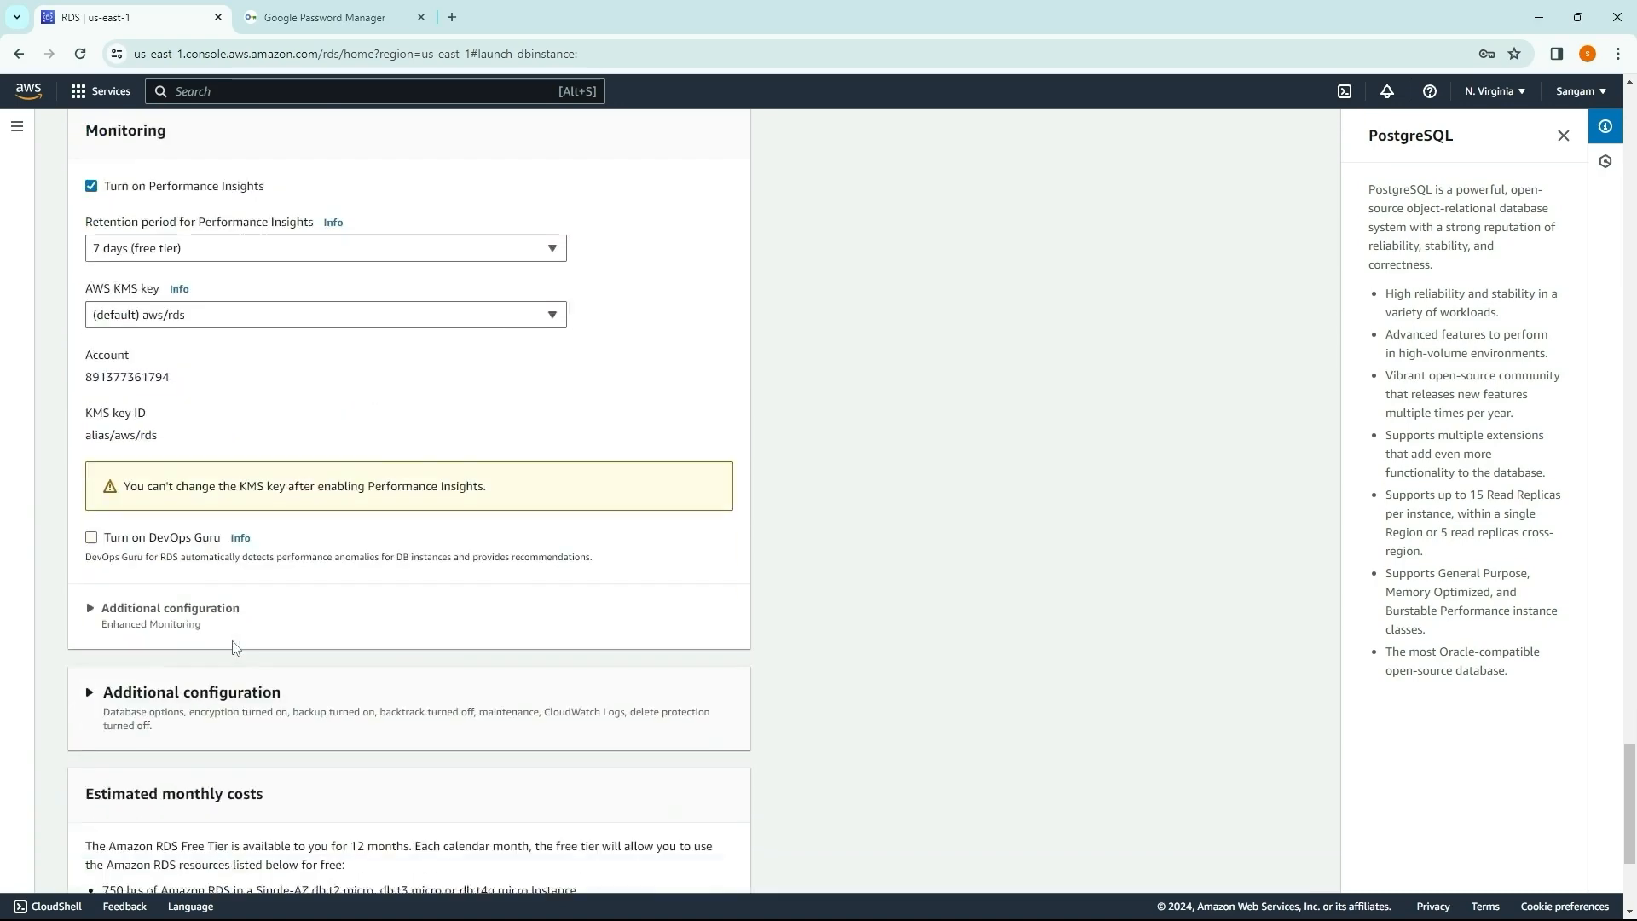
click(665, 869)
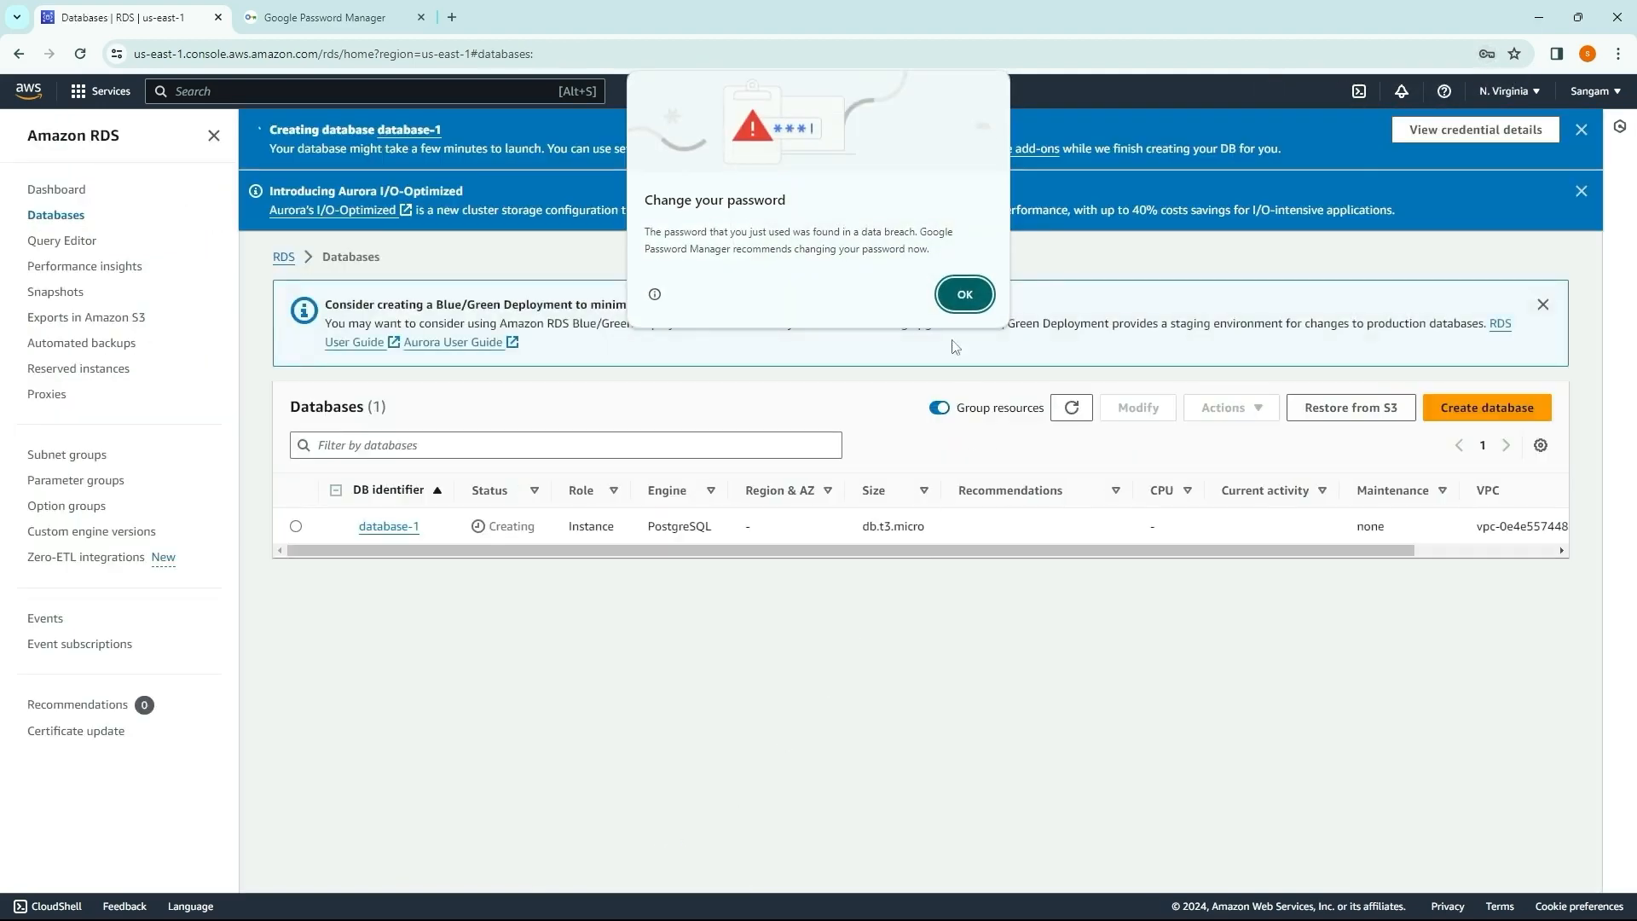
Step: Dismiss the password warning, decline saving the password and close the suggested add-ons for database-1
click(962, 294)
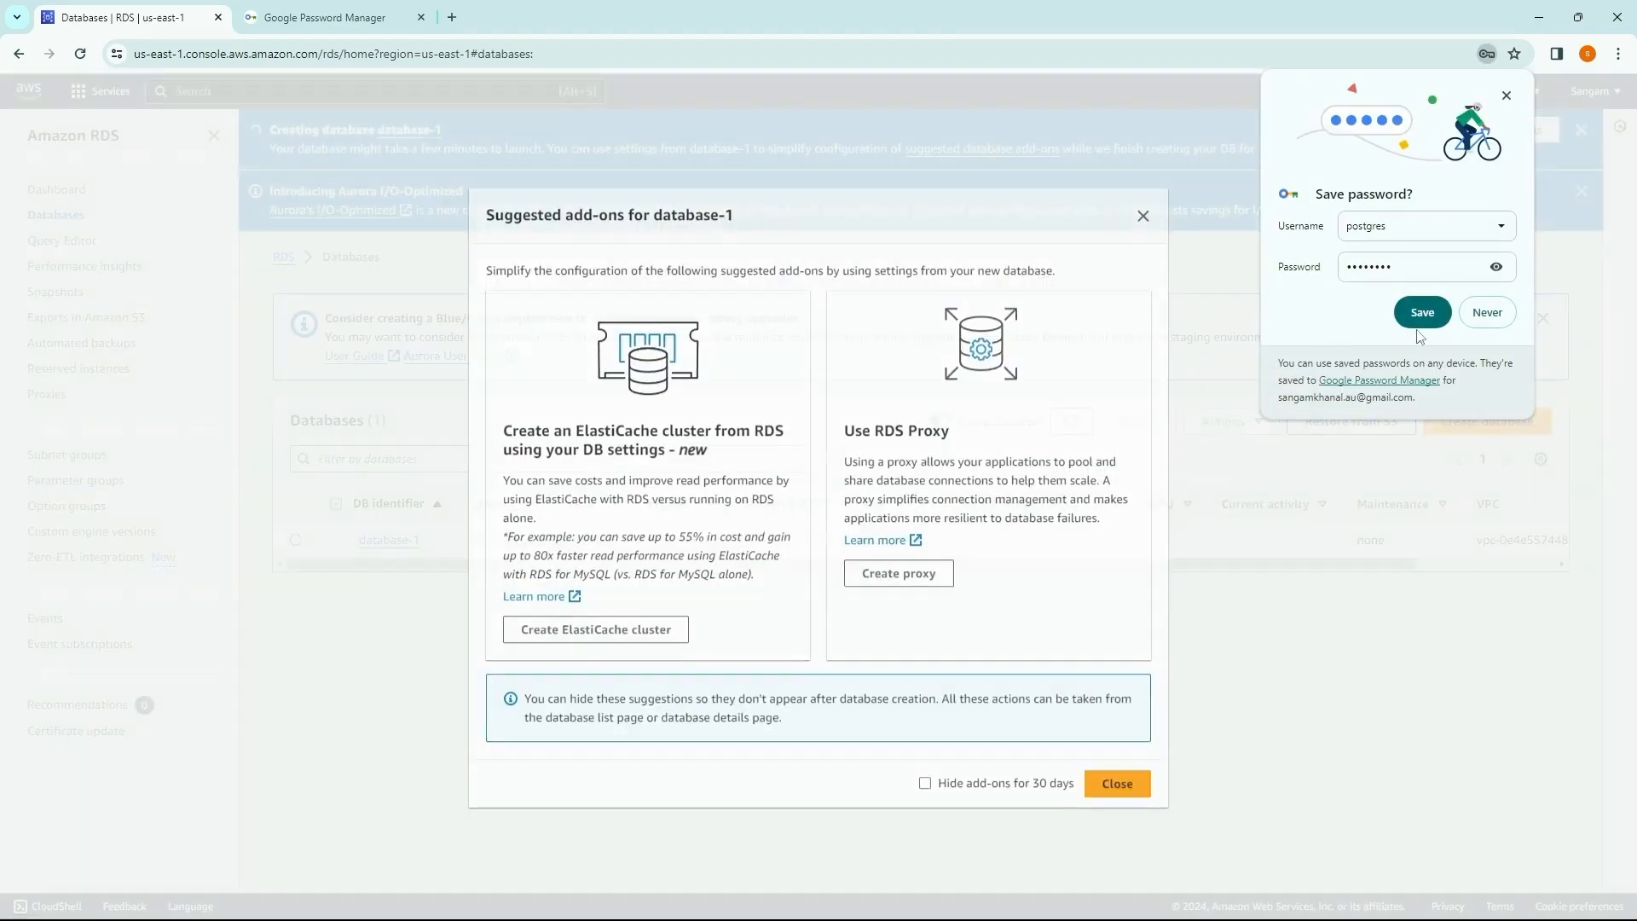
click(1487, 313)
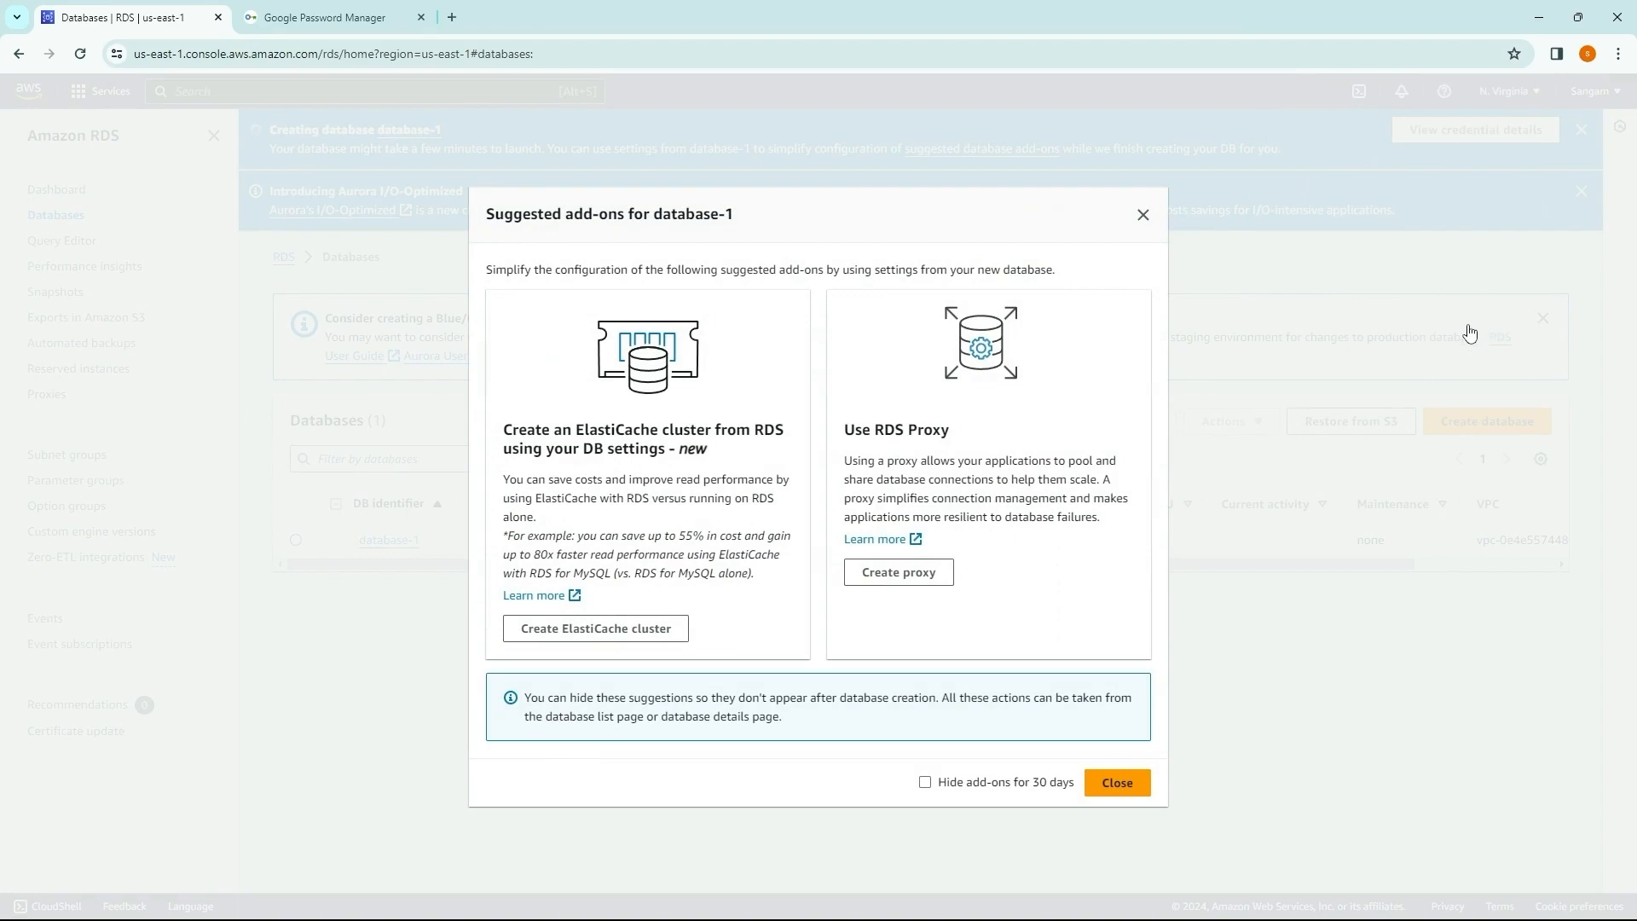
click(1118, 783)
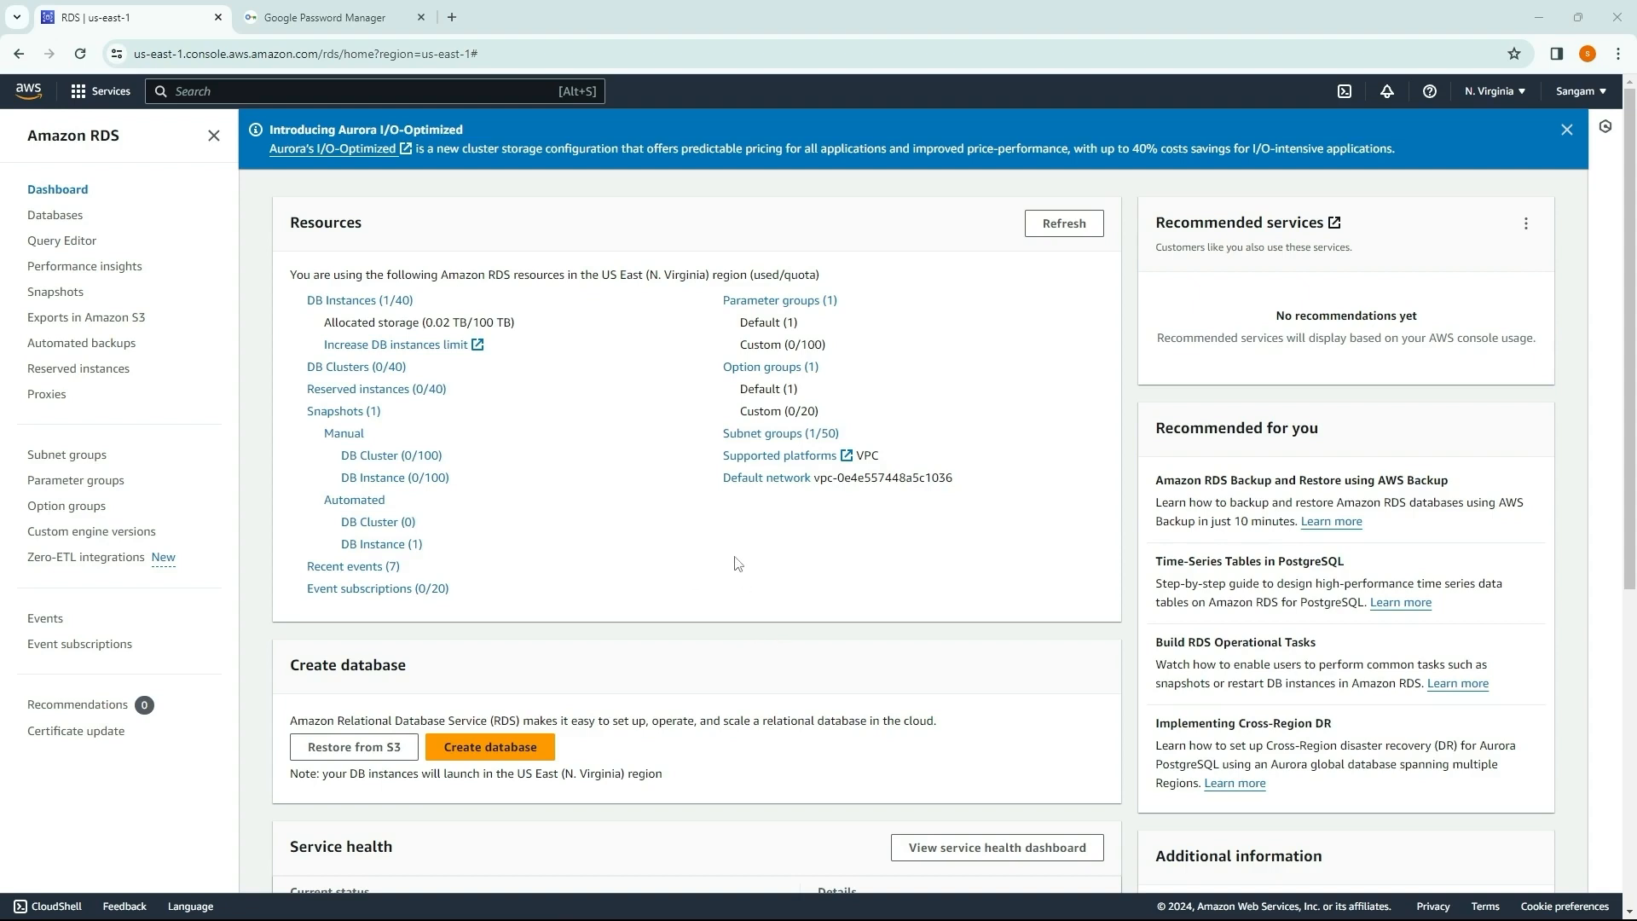
Step: Open the details of the database-1 instance from the DB instances list, showing its connectivity and security information
click(358, 304)
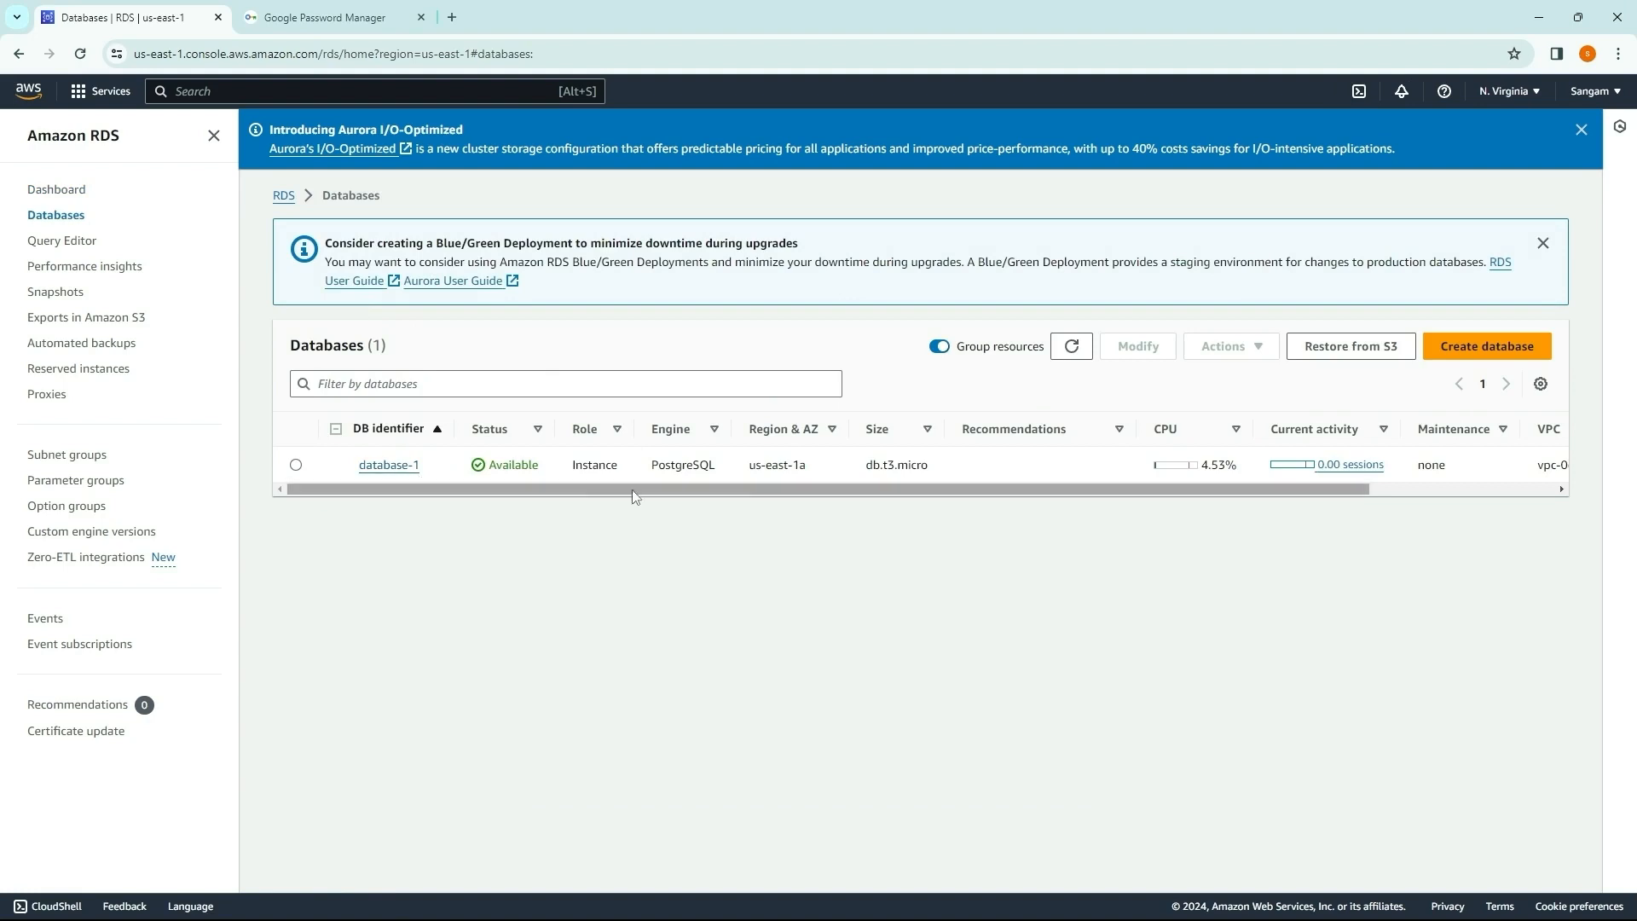
click(385, 466)
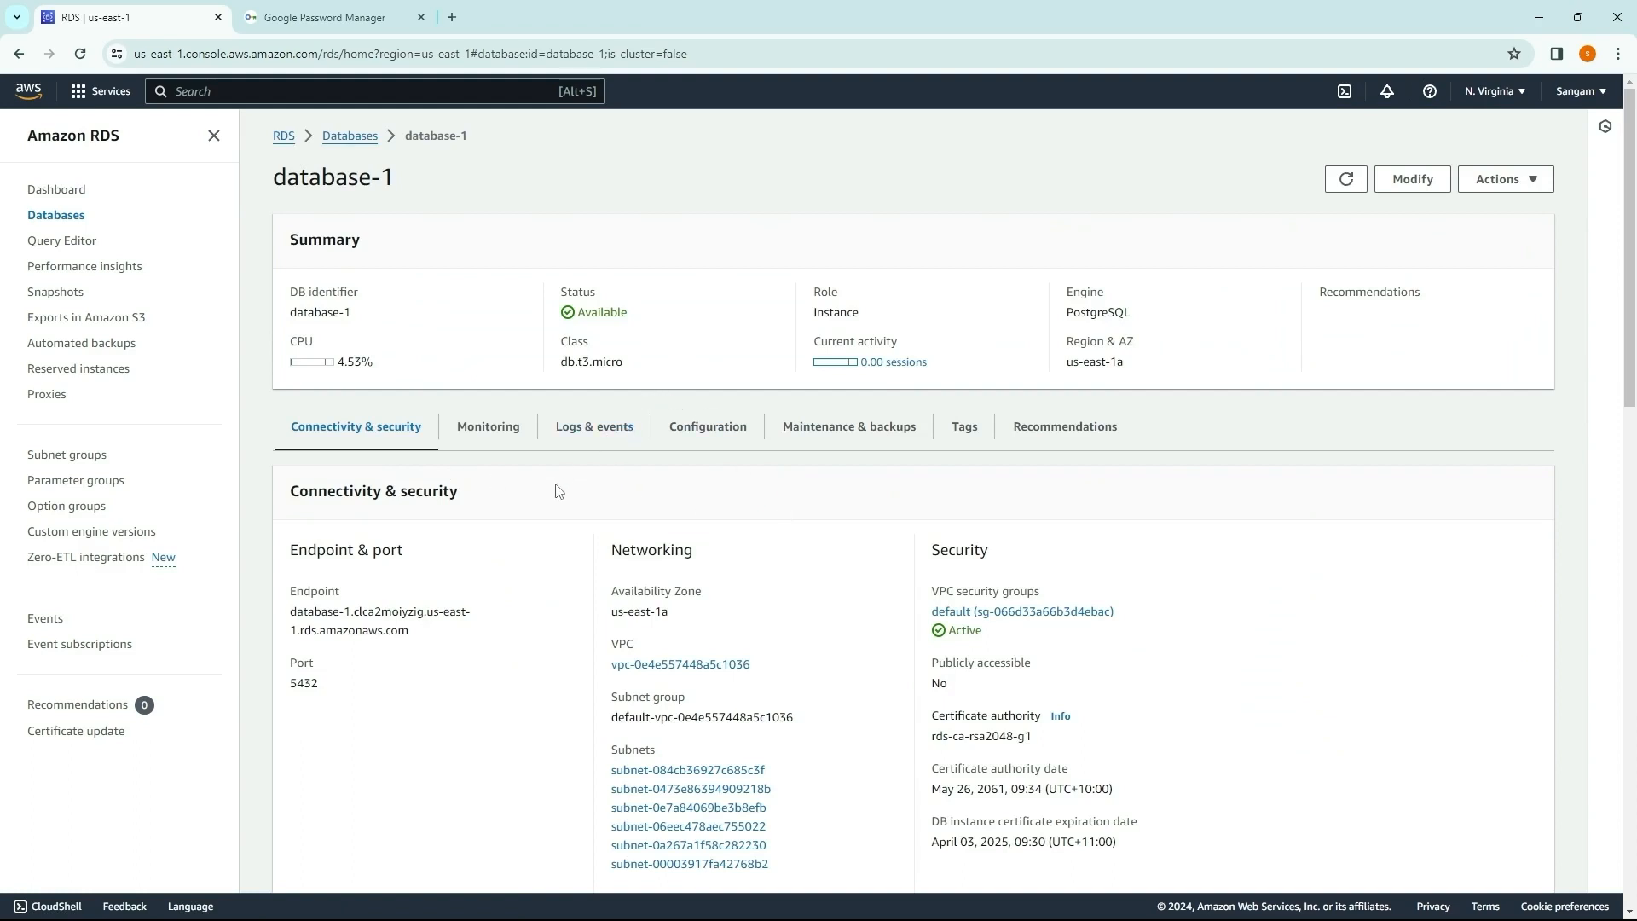
scroll(556, 486, down, 1)
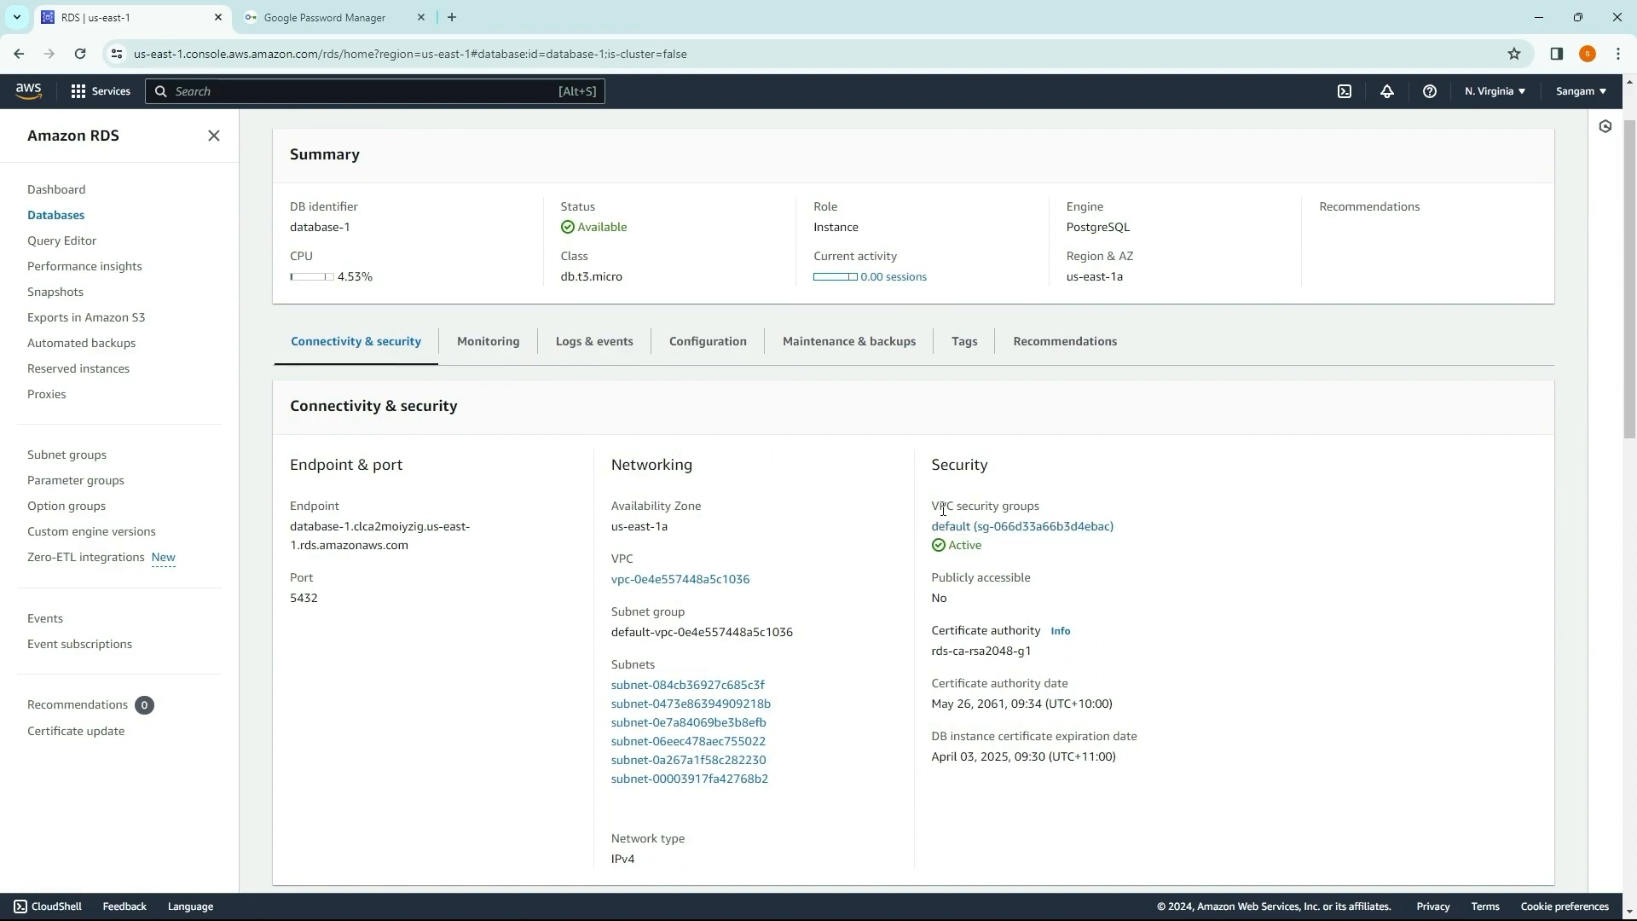
Step: Open the details of the default VPC security group assigned to database-1
mouse_move(952, 507)
mouse_down()
mouse_move(1076, 516)
mouse_move(956, 527)
mouse_up()
click(1111, 574)
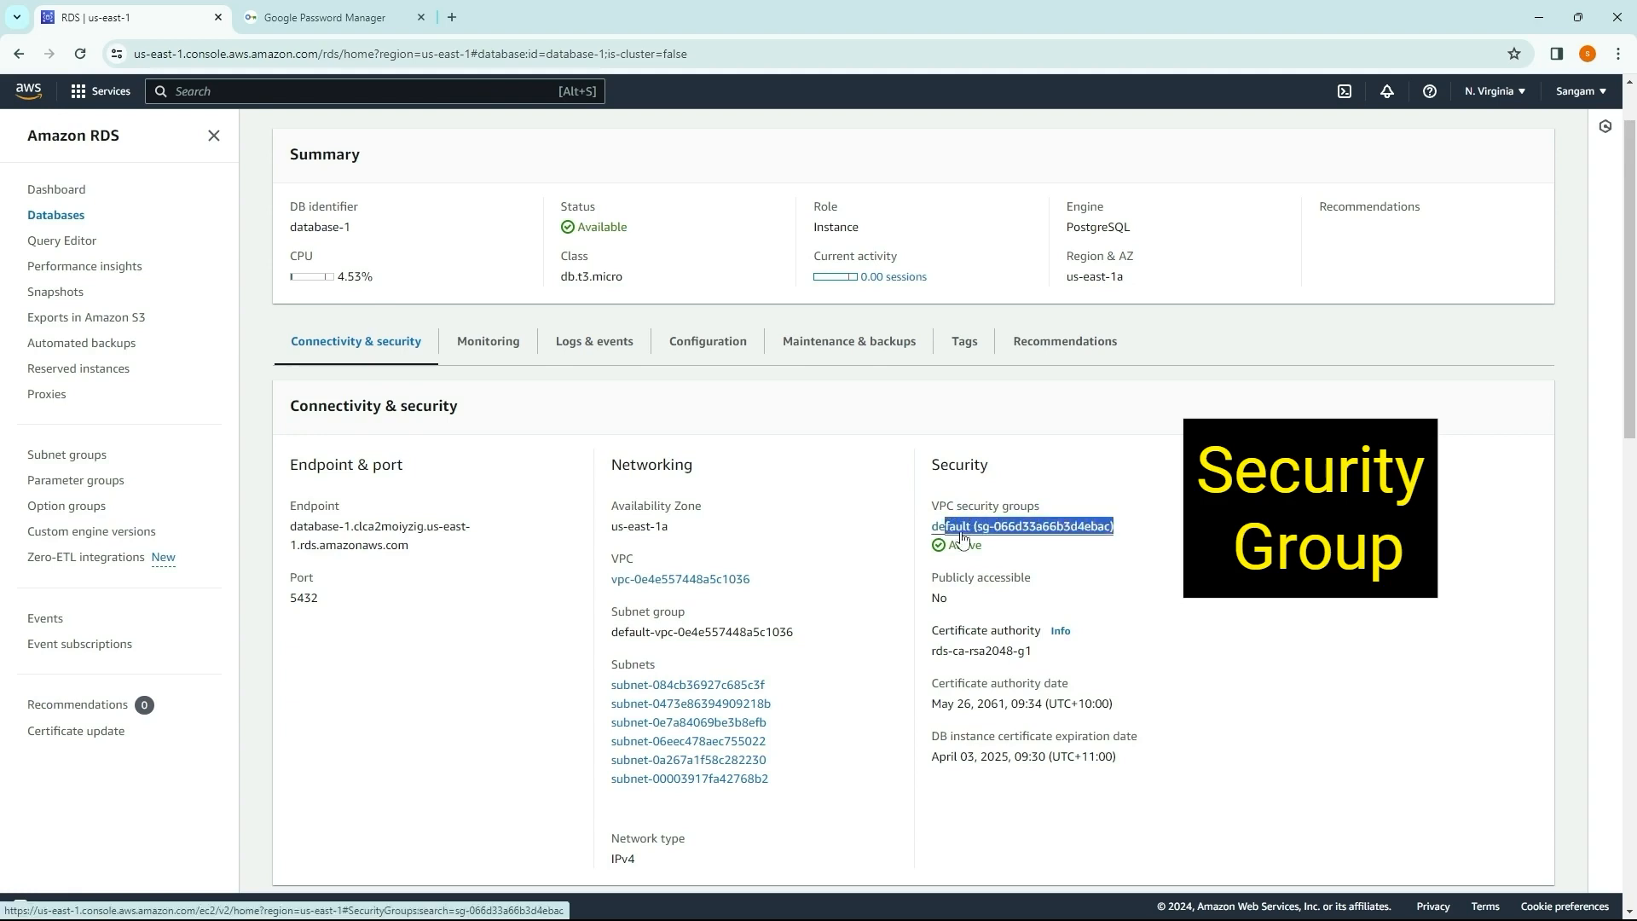
click(1179, 564)
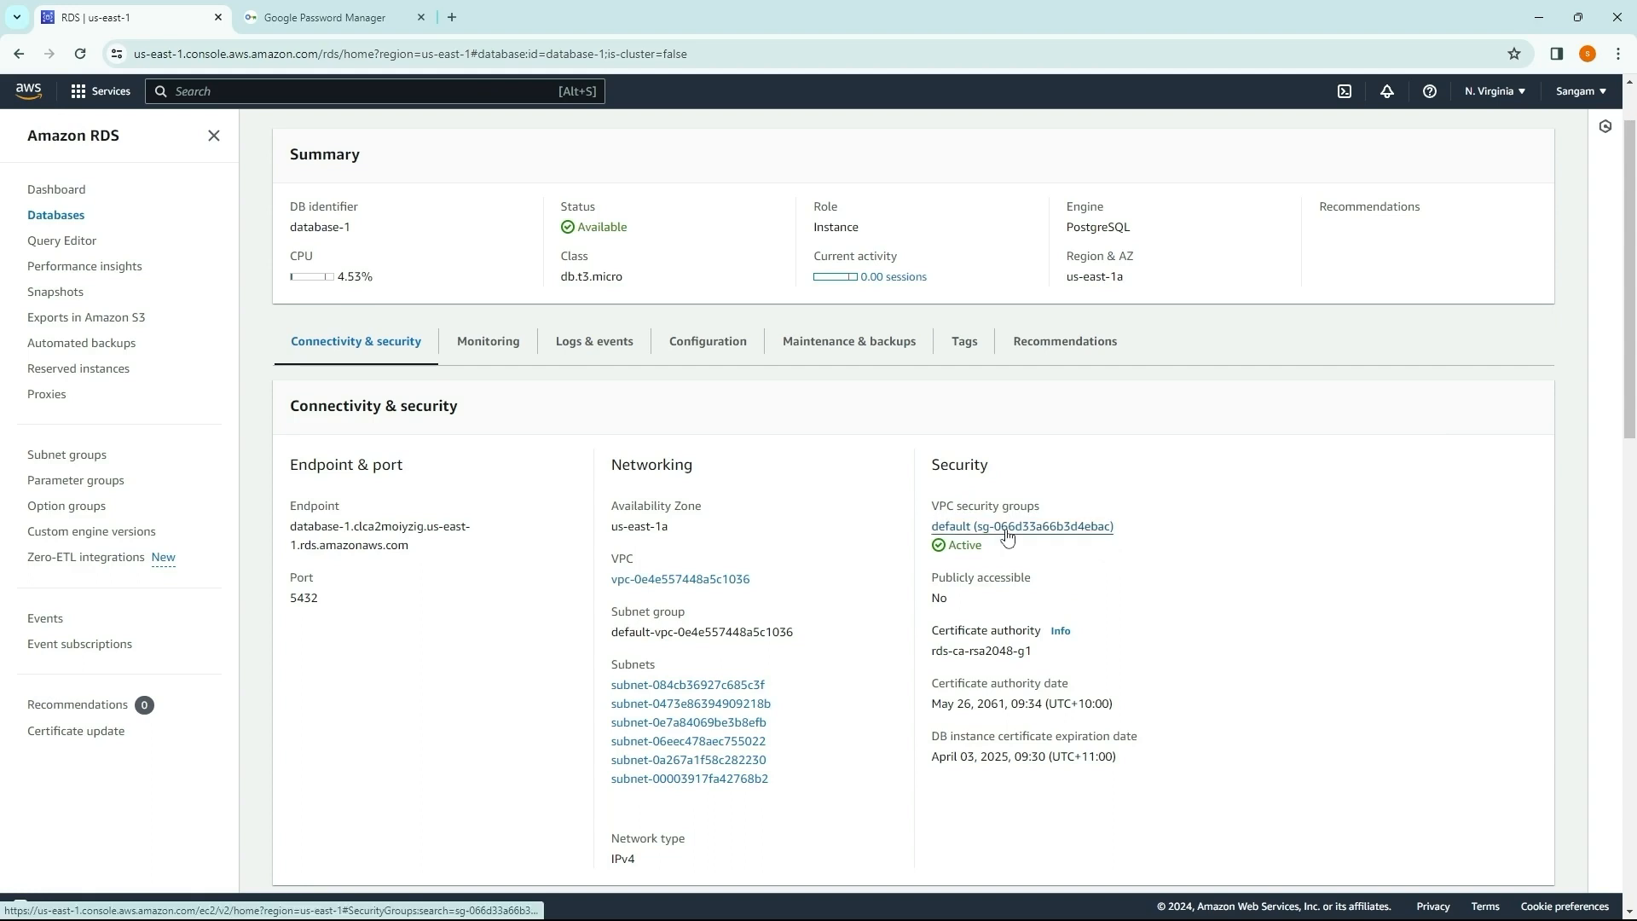
click(1007, 527)
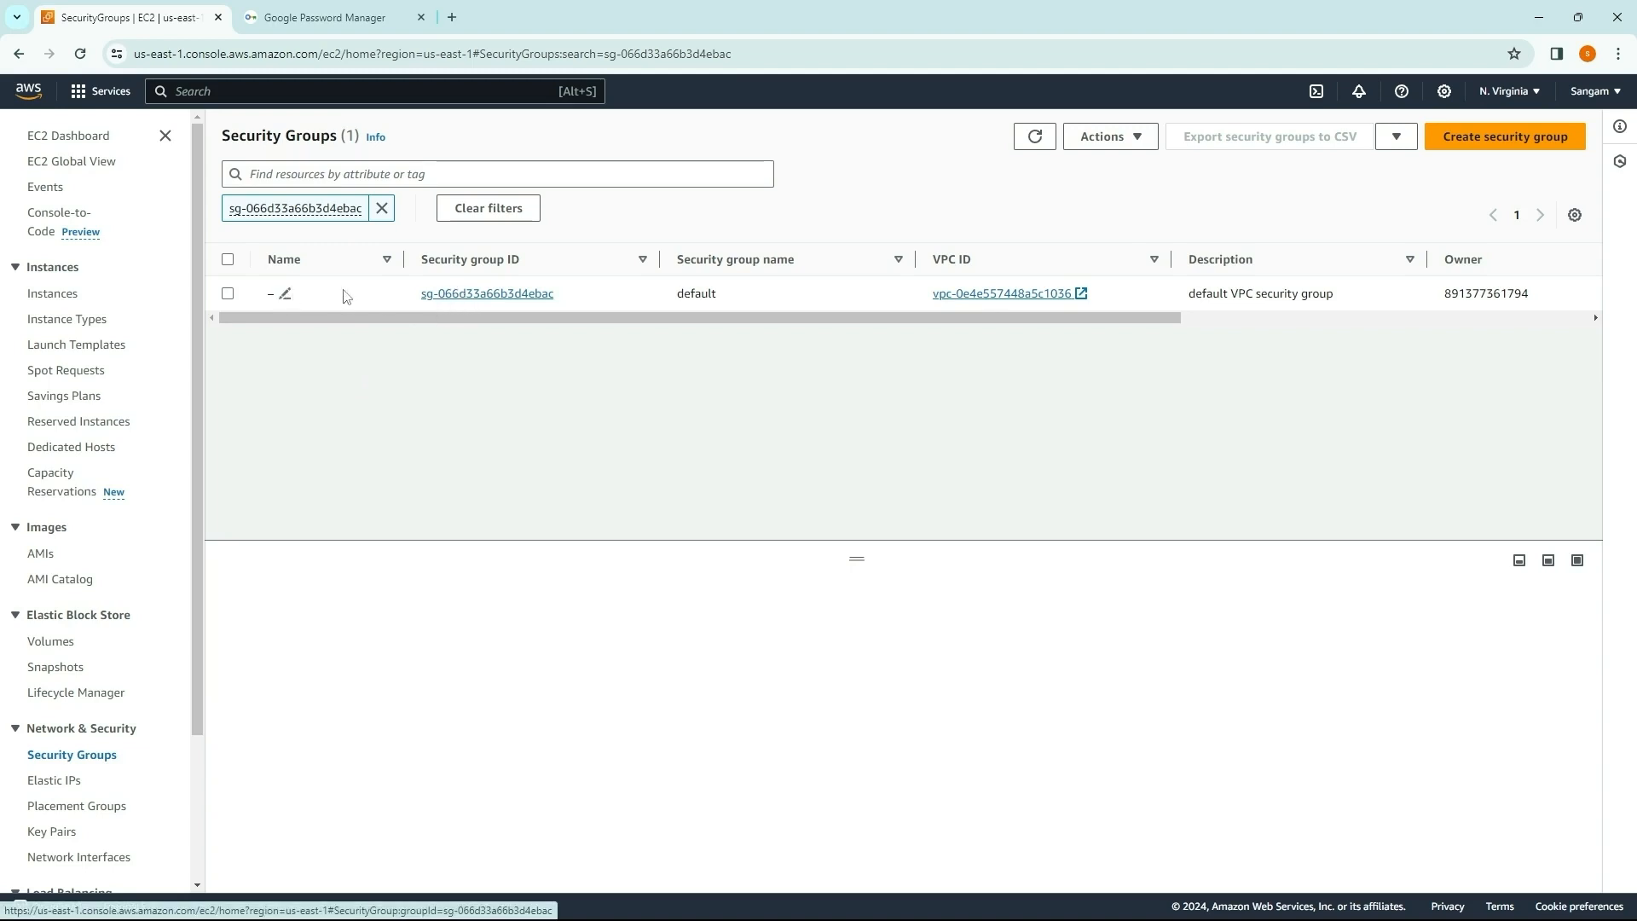
click(468, 294)
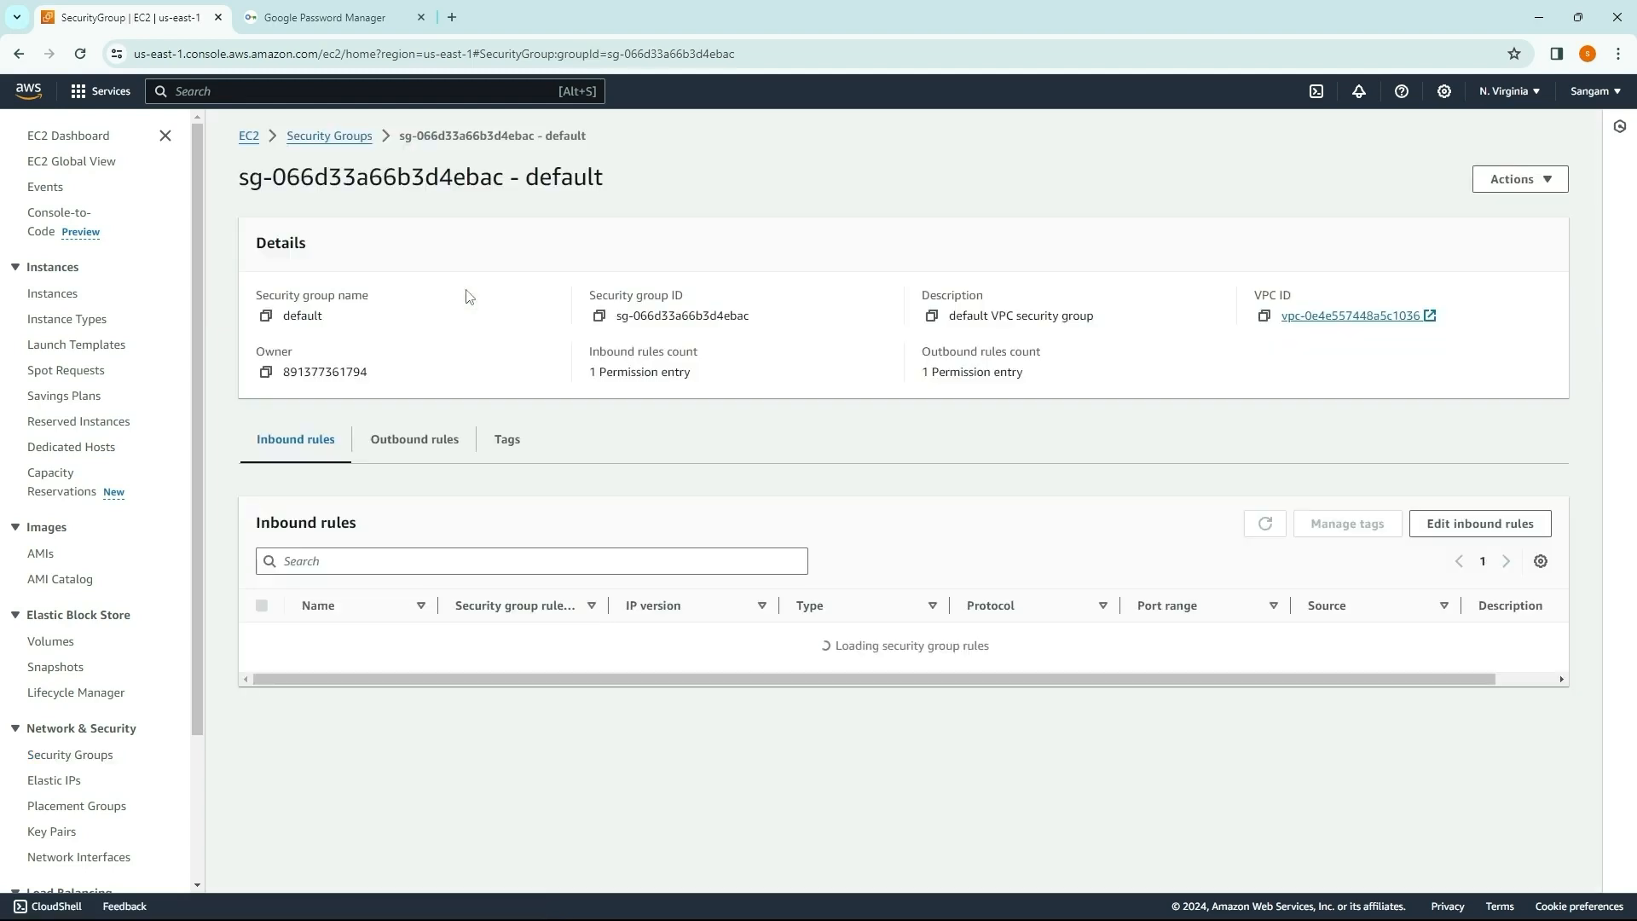
Step: Add an inbound rule of type PostgreSQL on port 5432 with source Anywhere (0.0.0.0/0)
click(1449, 533)
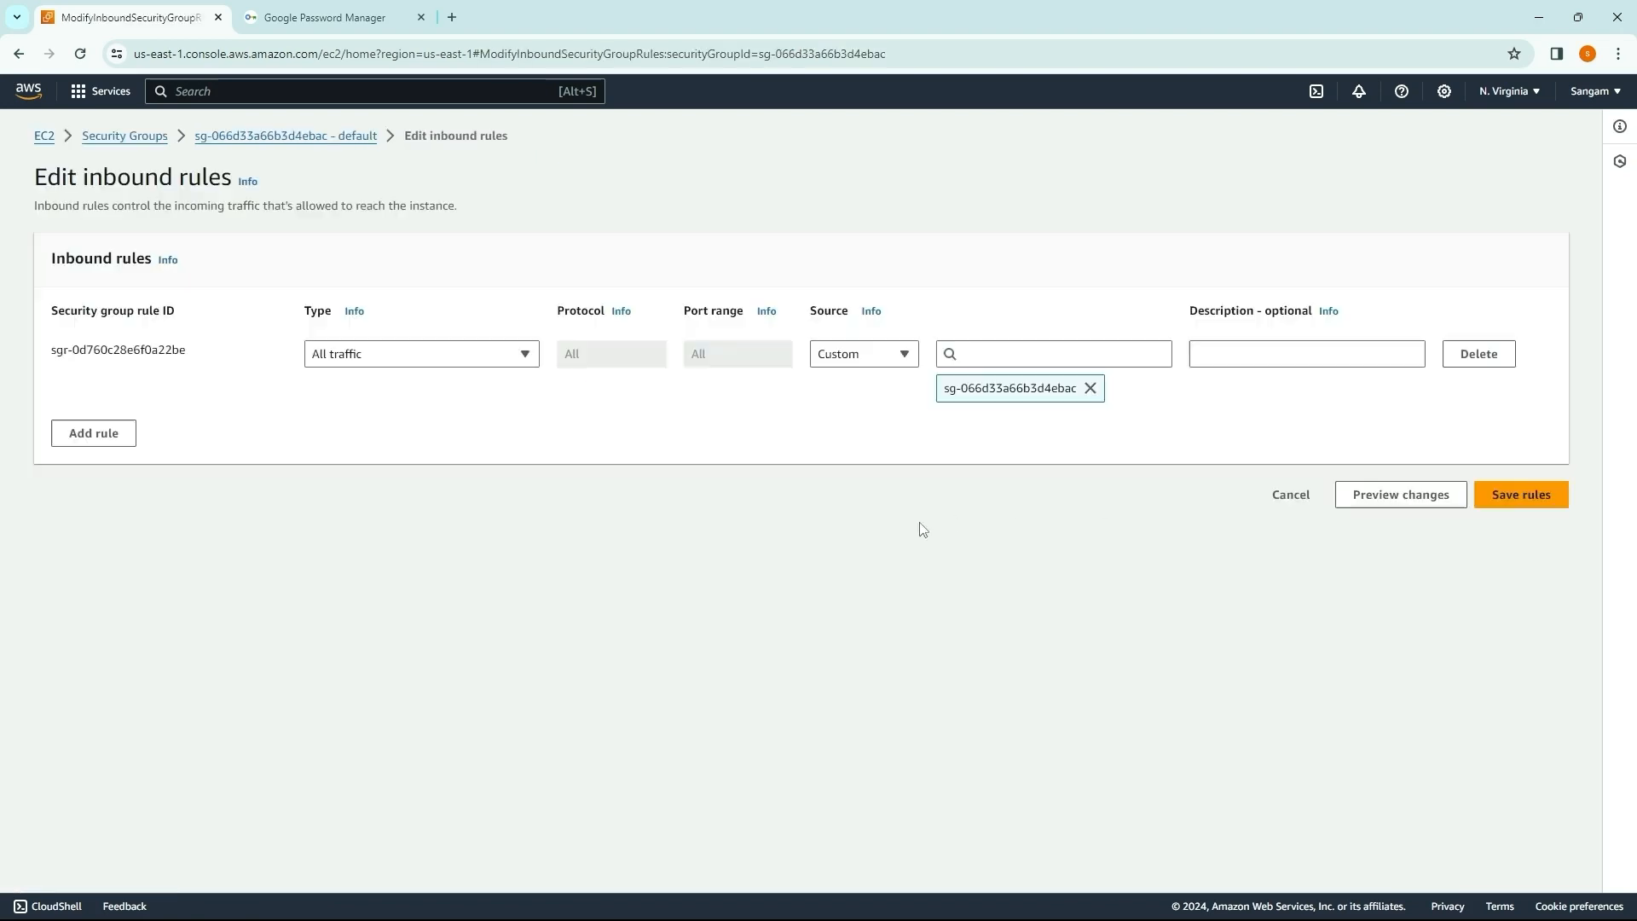
click(94, 436)
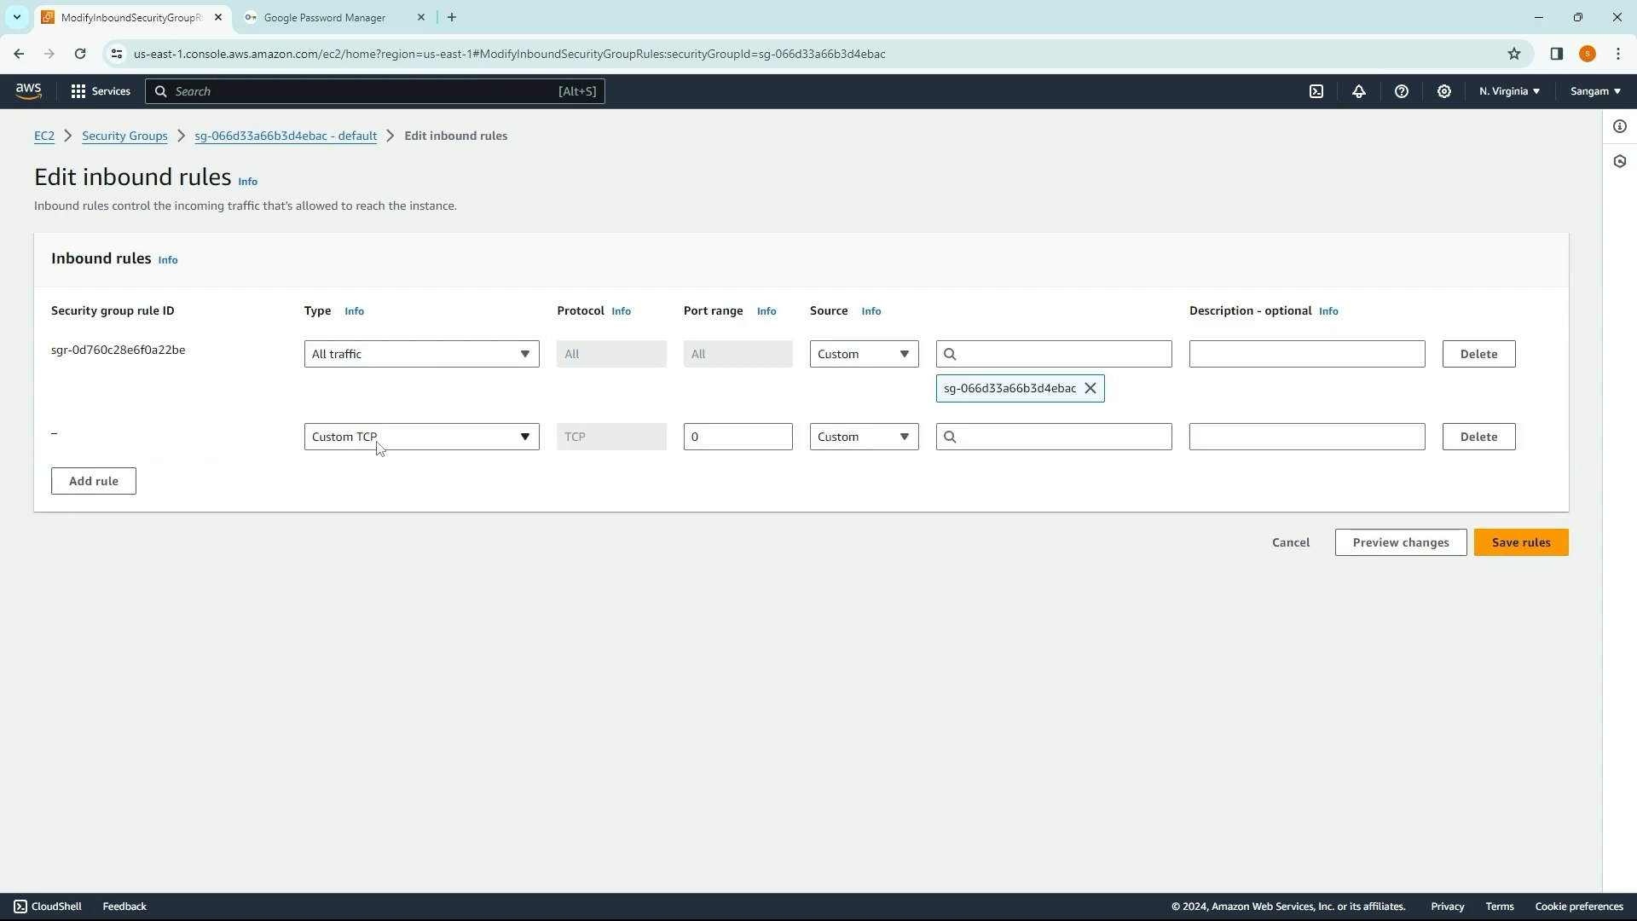
click(706, 443)
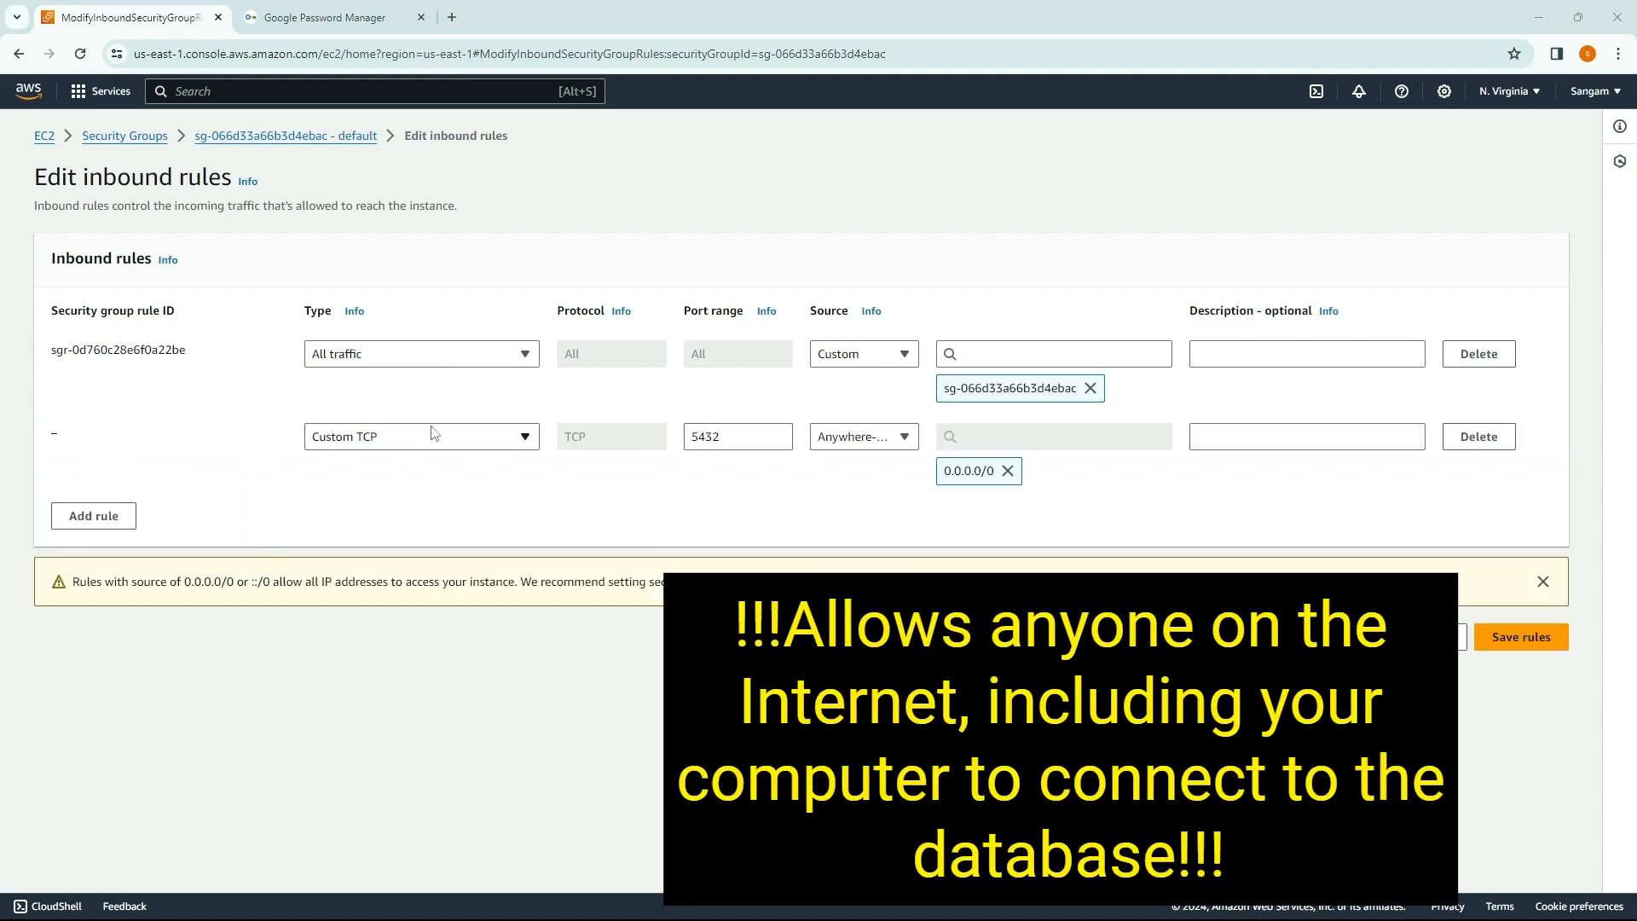
click(432, 439)
scroll(381, 555, down, 3)
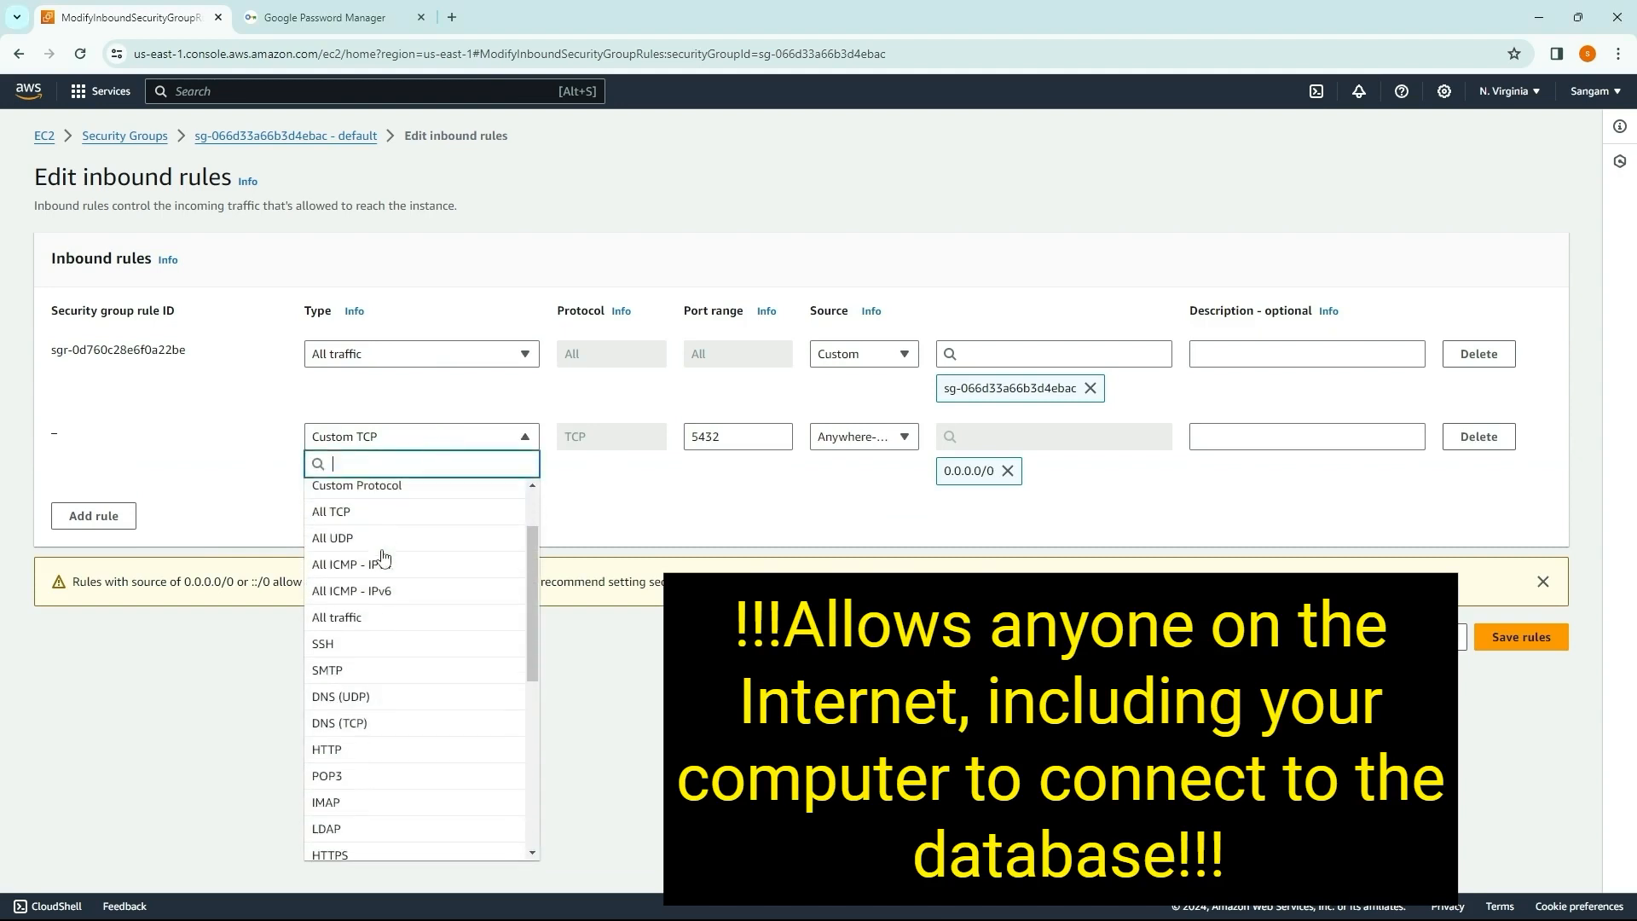
scroll(383, 558, down, 5)
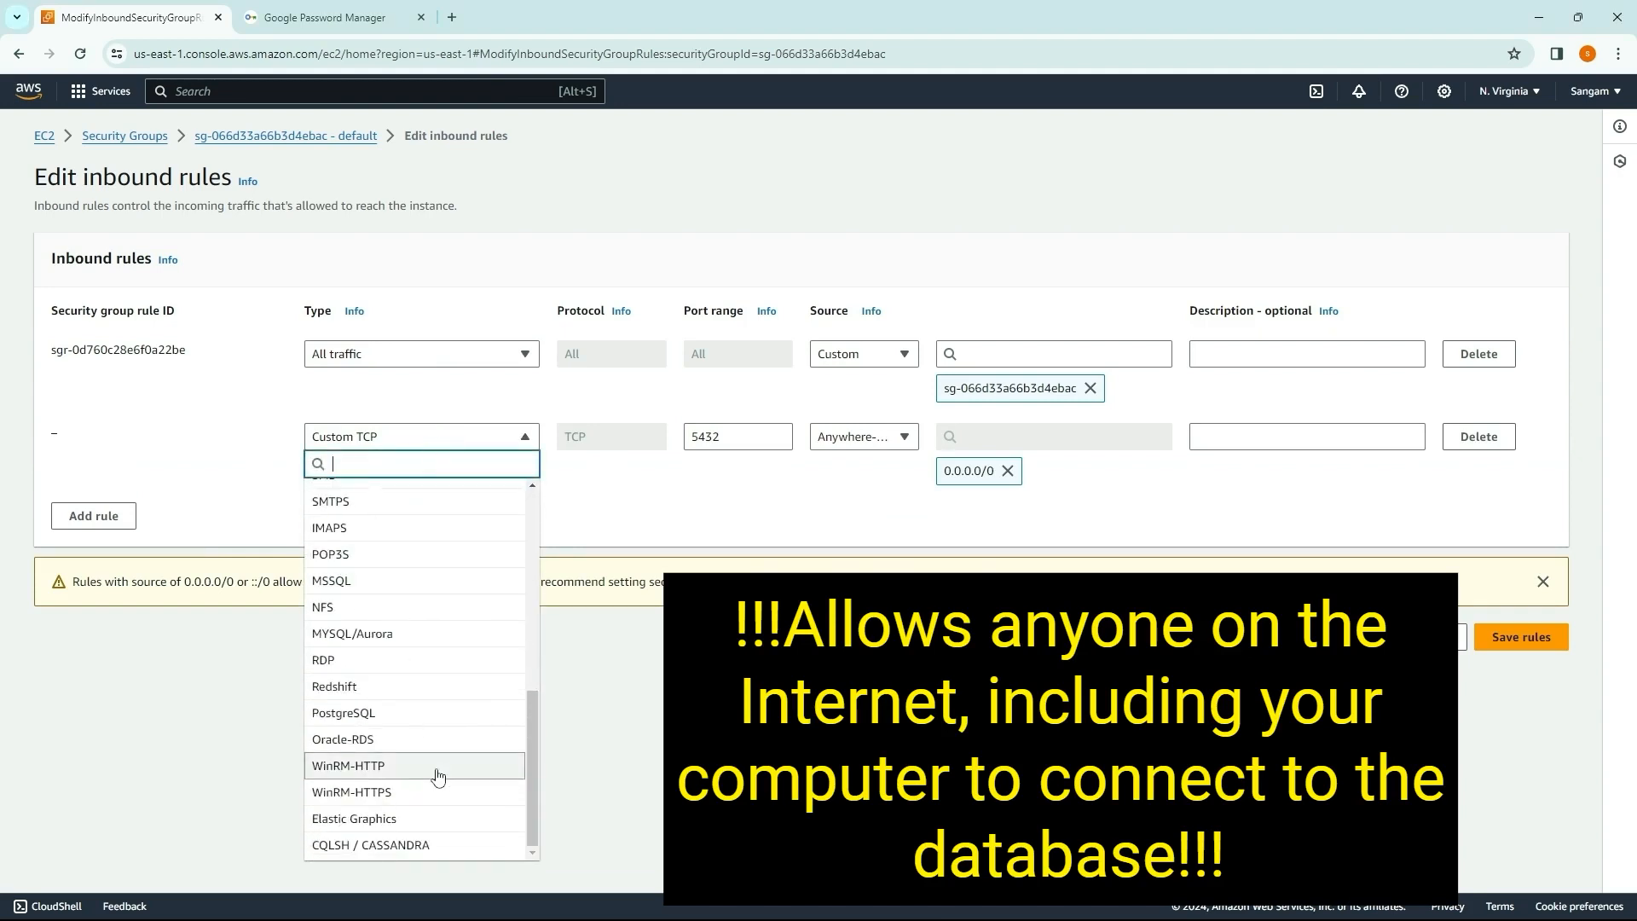
click(378, 714)
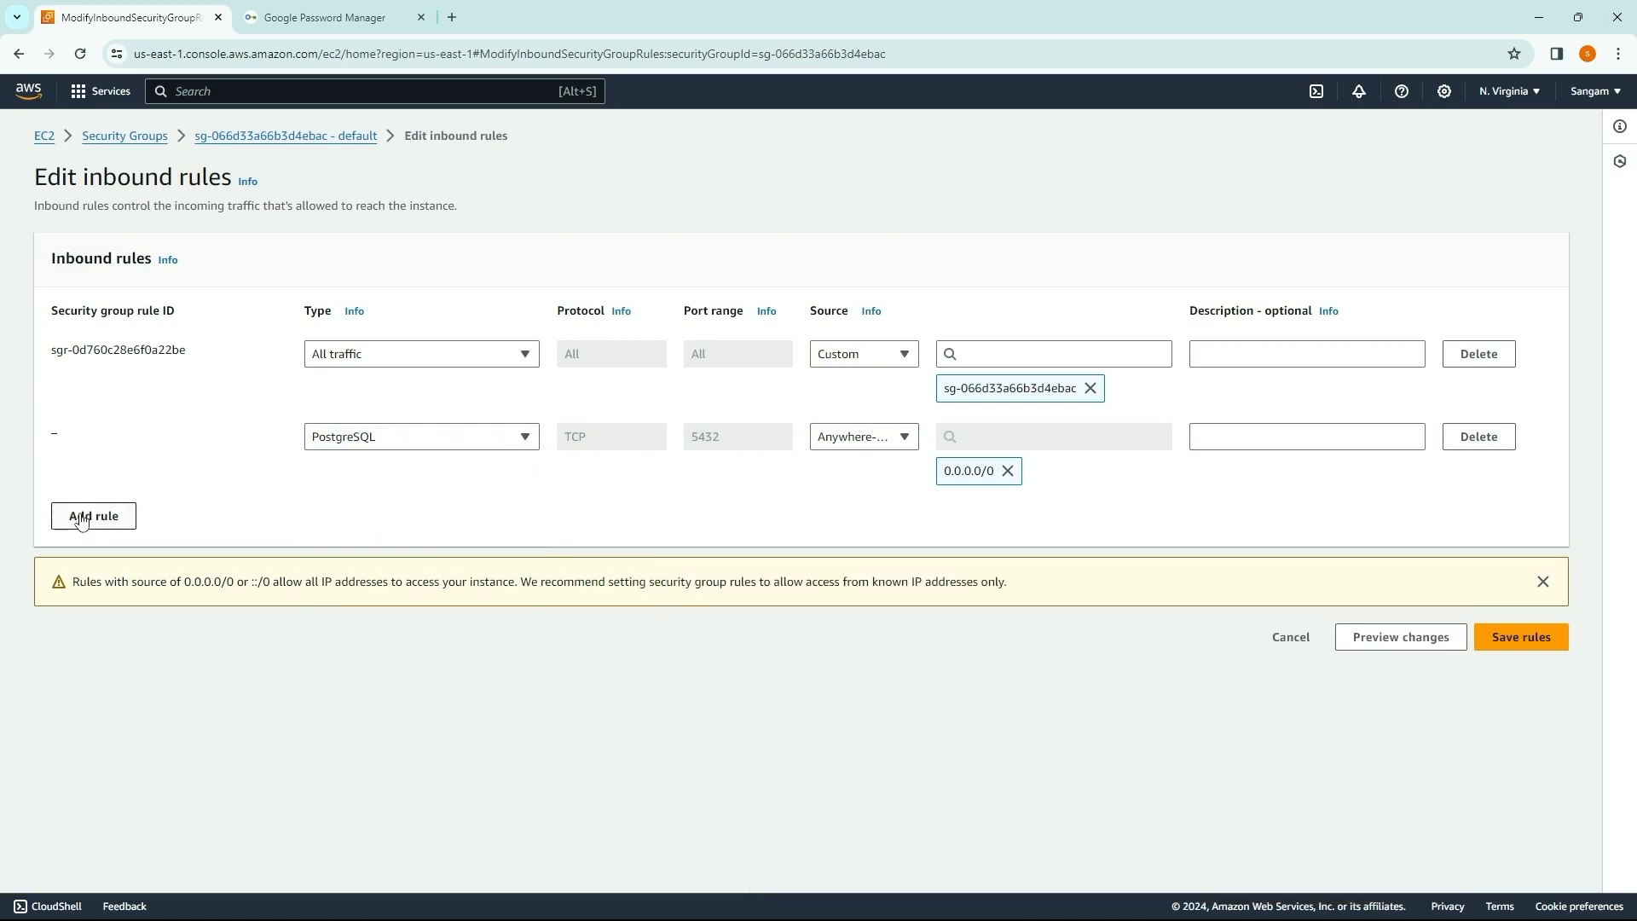
Step: Delete the existing All traffic inbound rule and save the security group's rules
click(1480, 354)
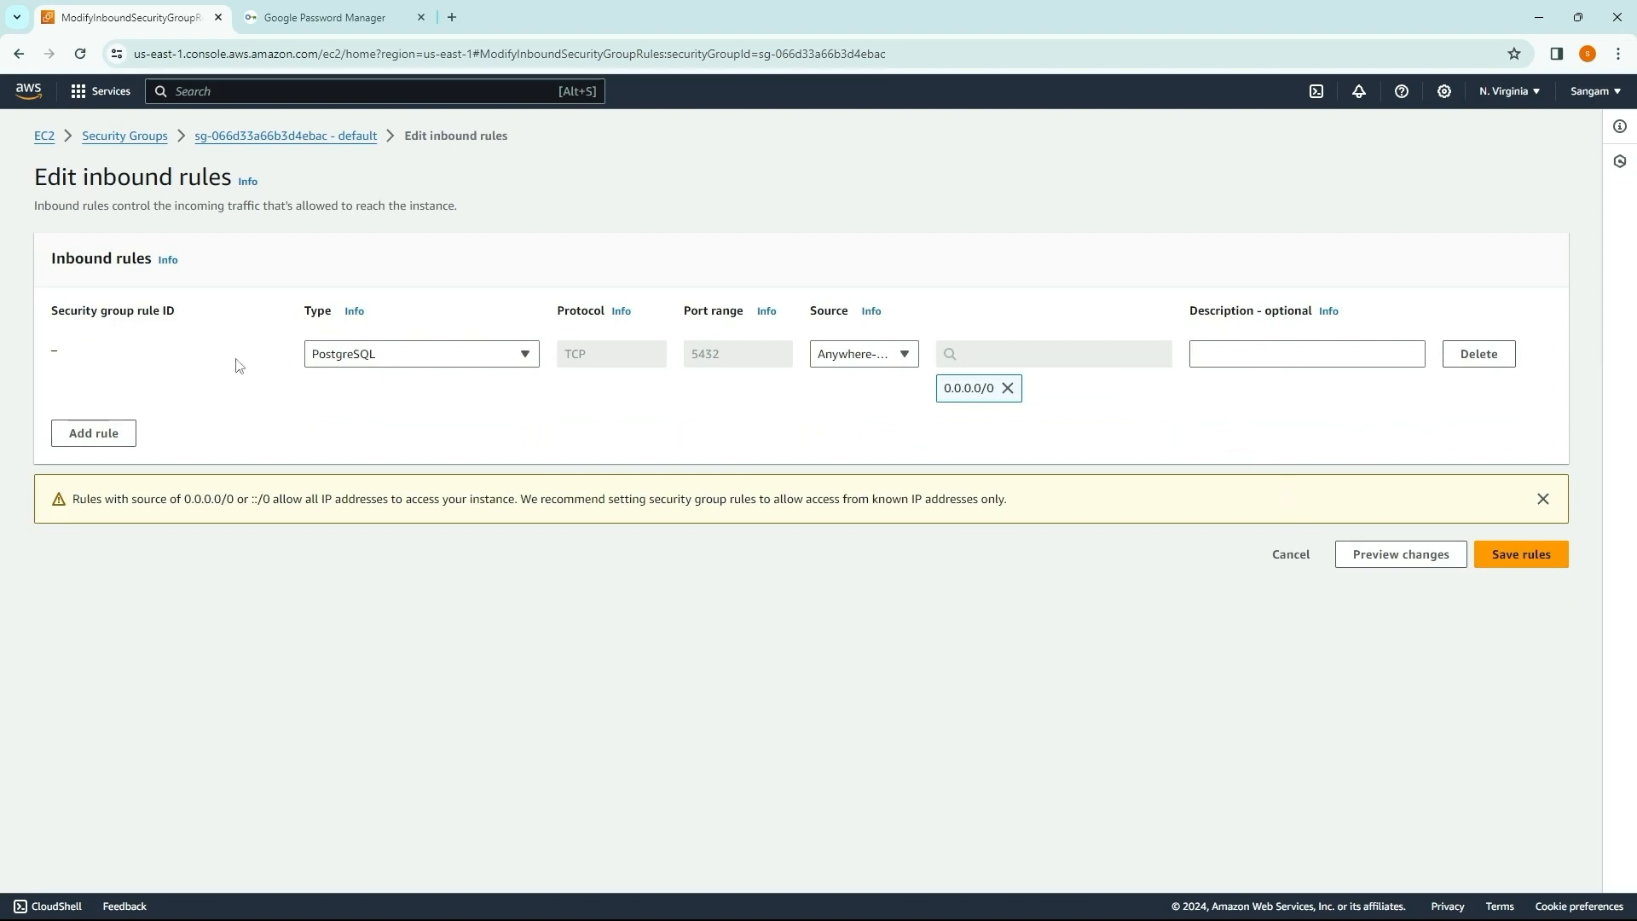
click(1523, 555)
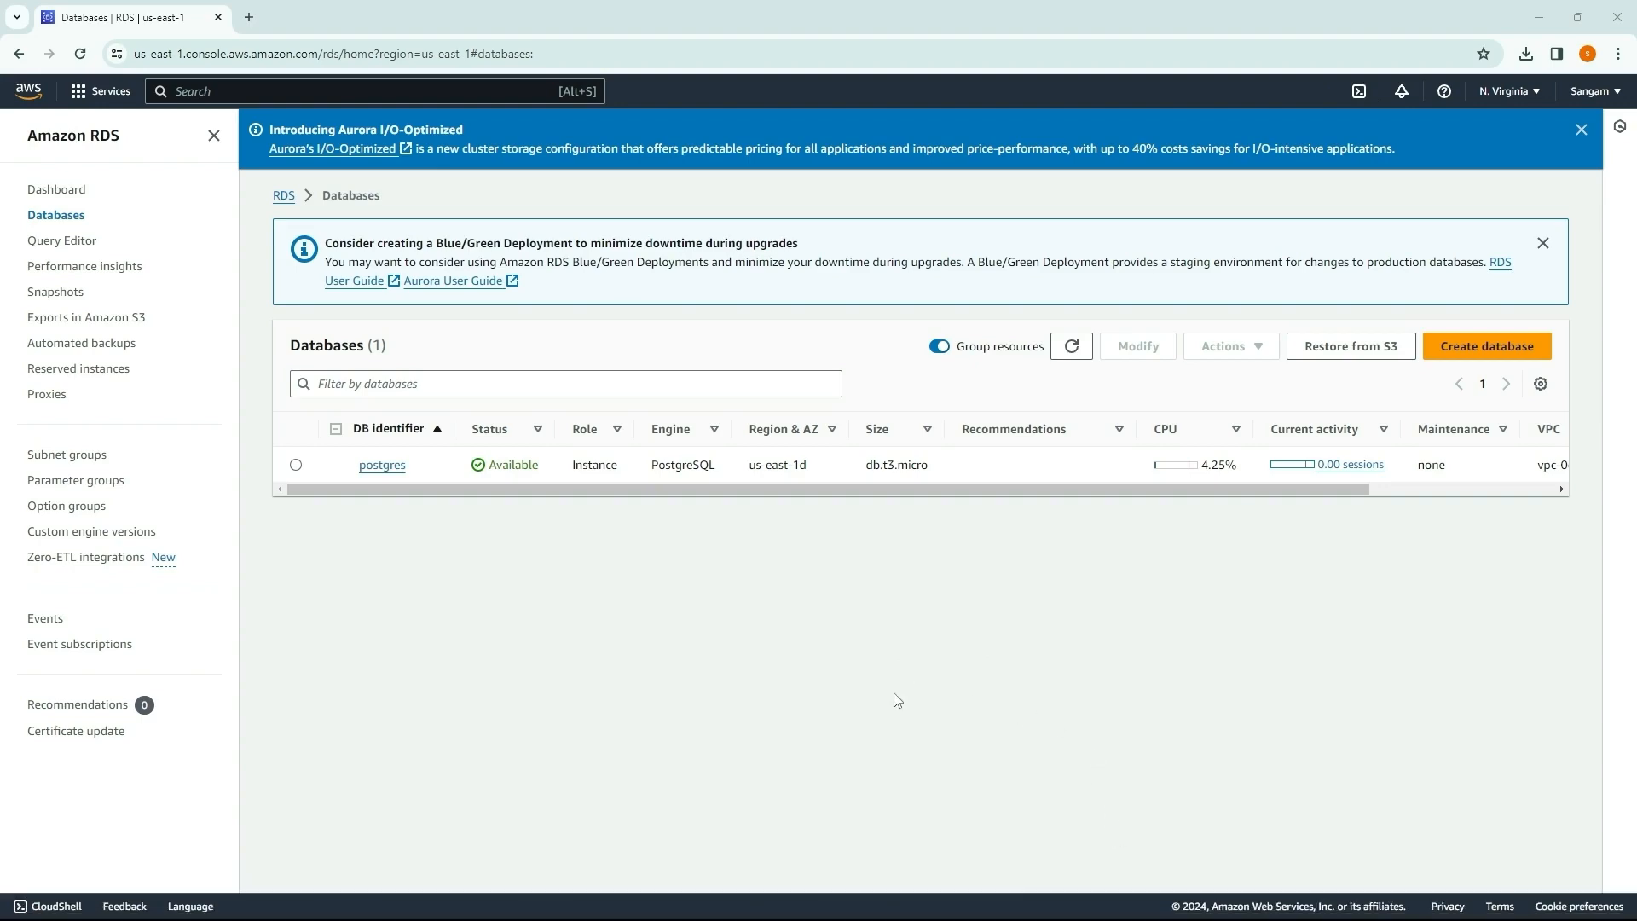
Step: View the pgAdmin 4 downloads for Windows on pgadmin.org in a new browser tab, and close that tab
key(ctrl+t)
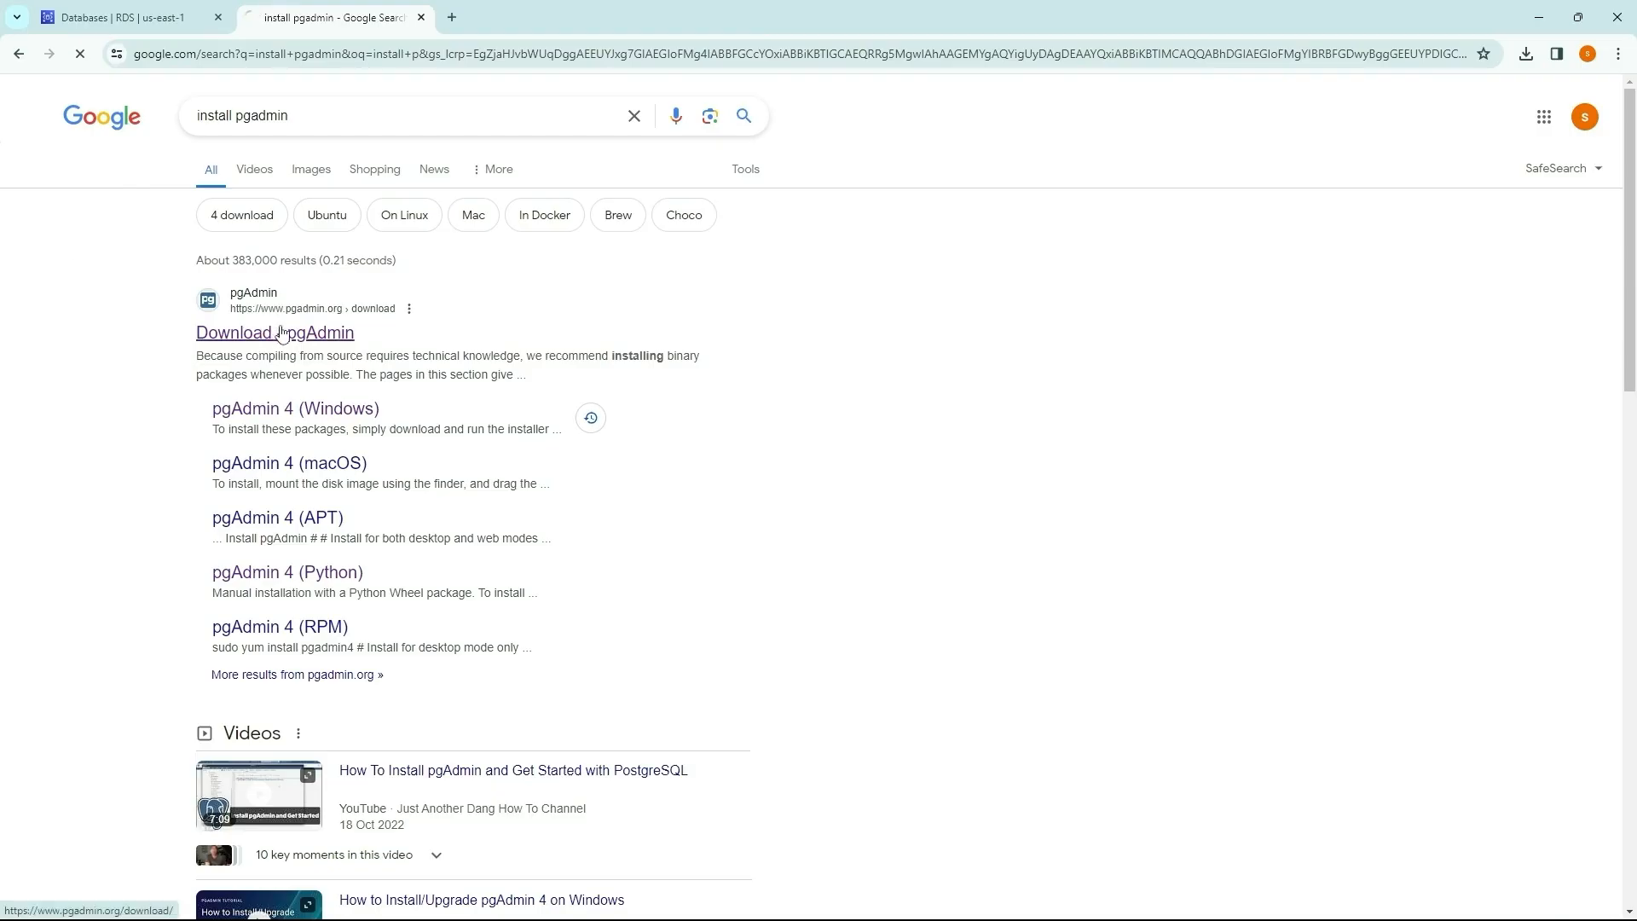
click(282, 334)
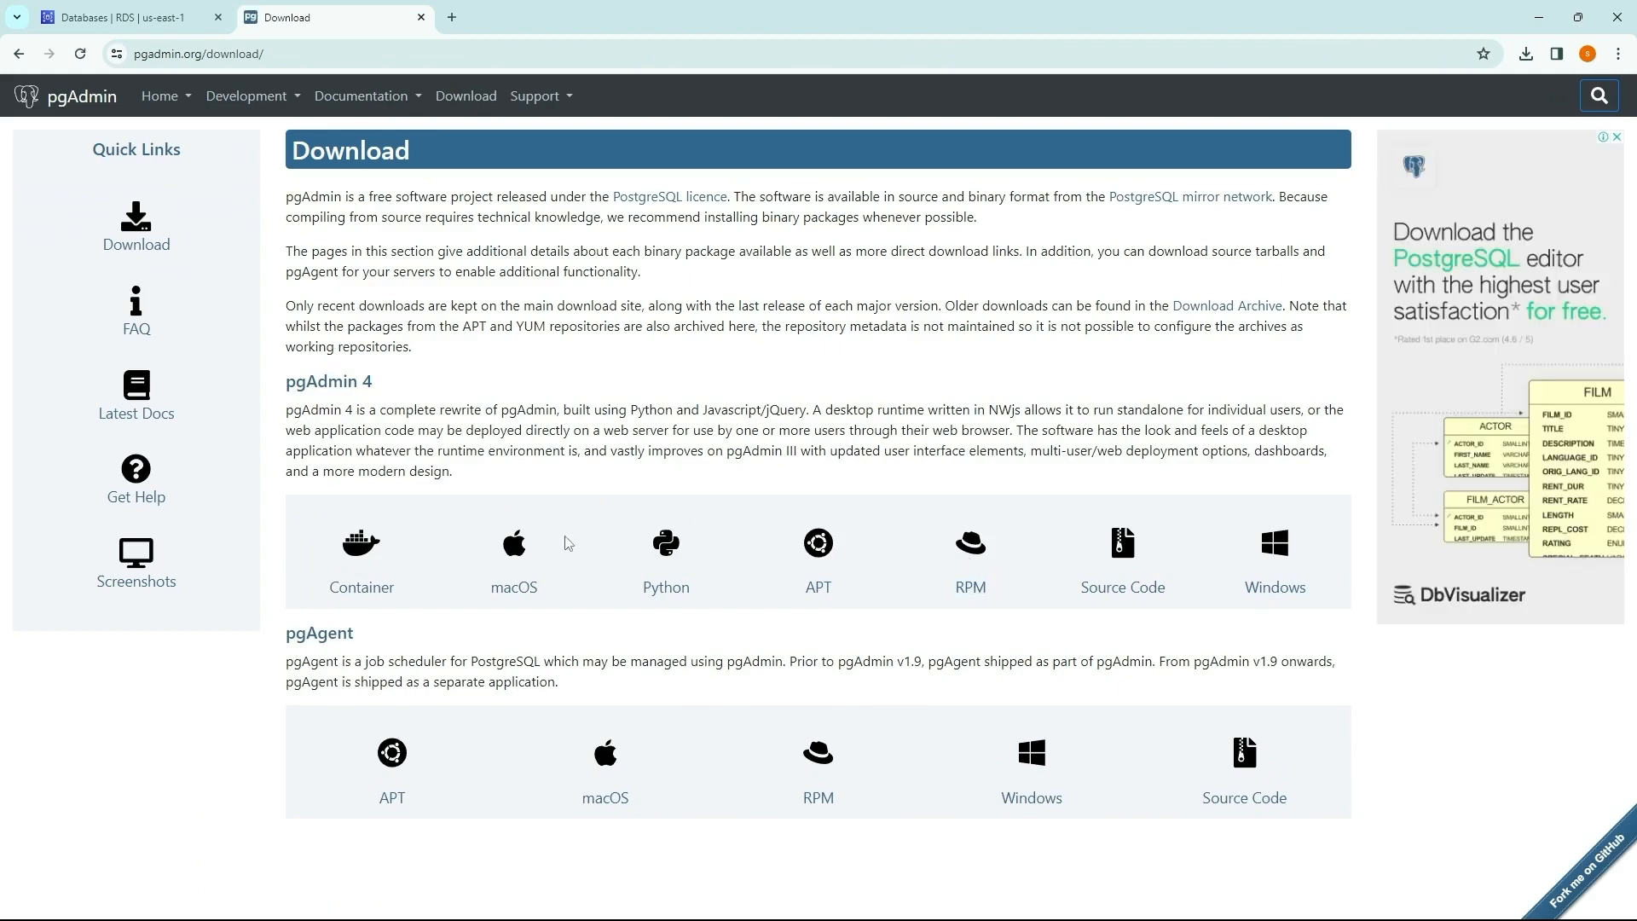
click(1284, 570)
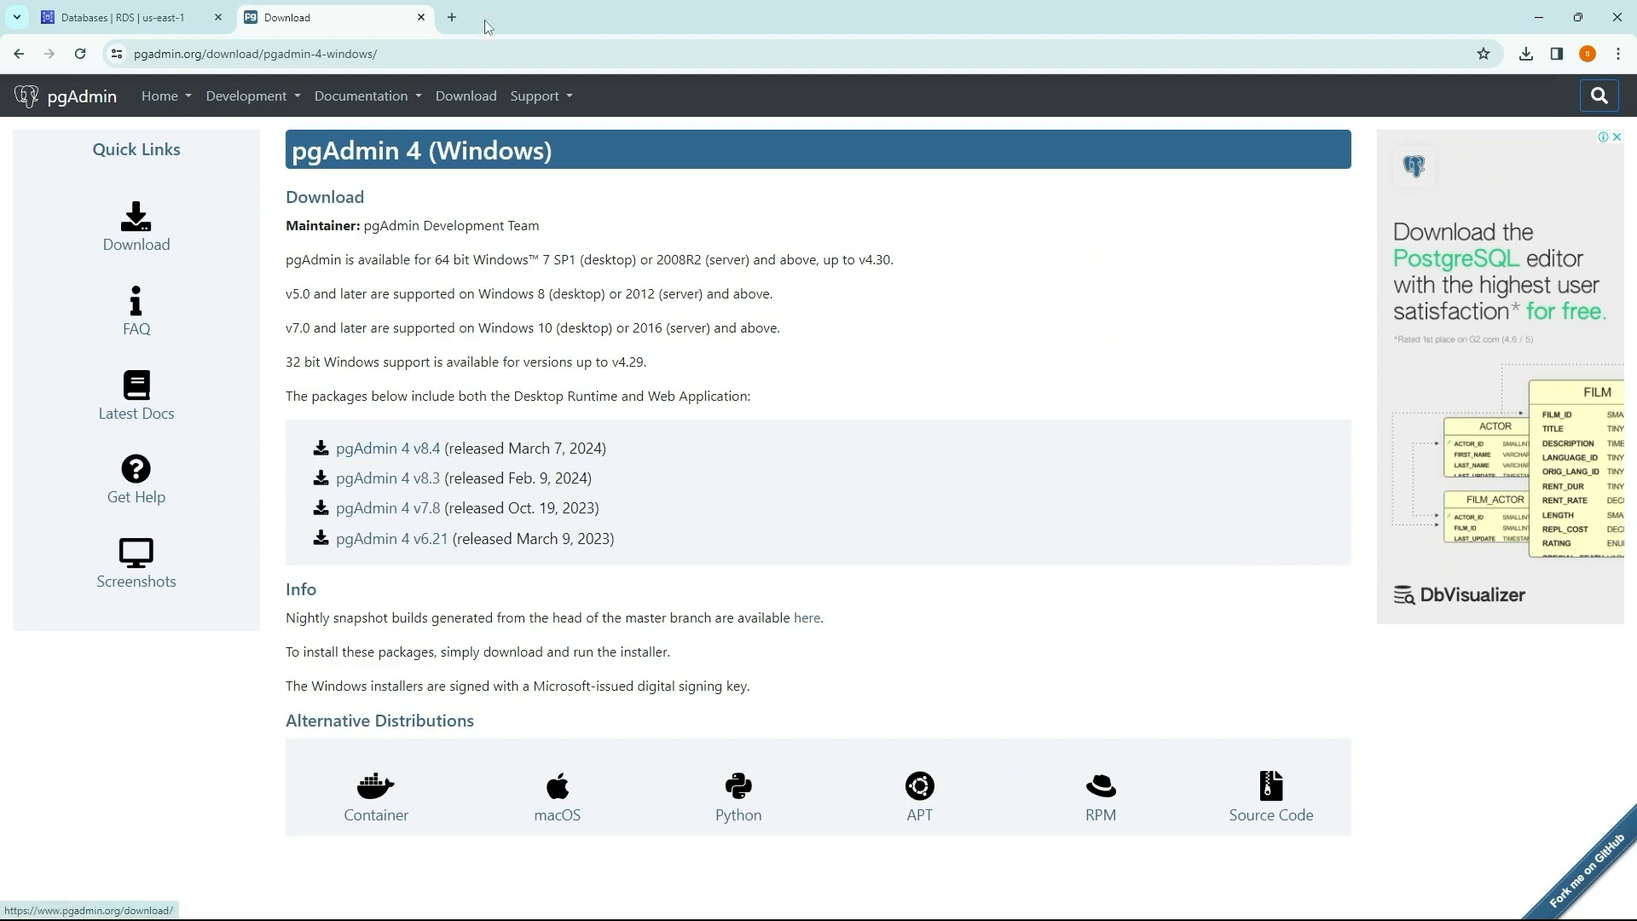
click(421, 17)
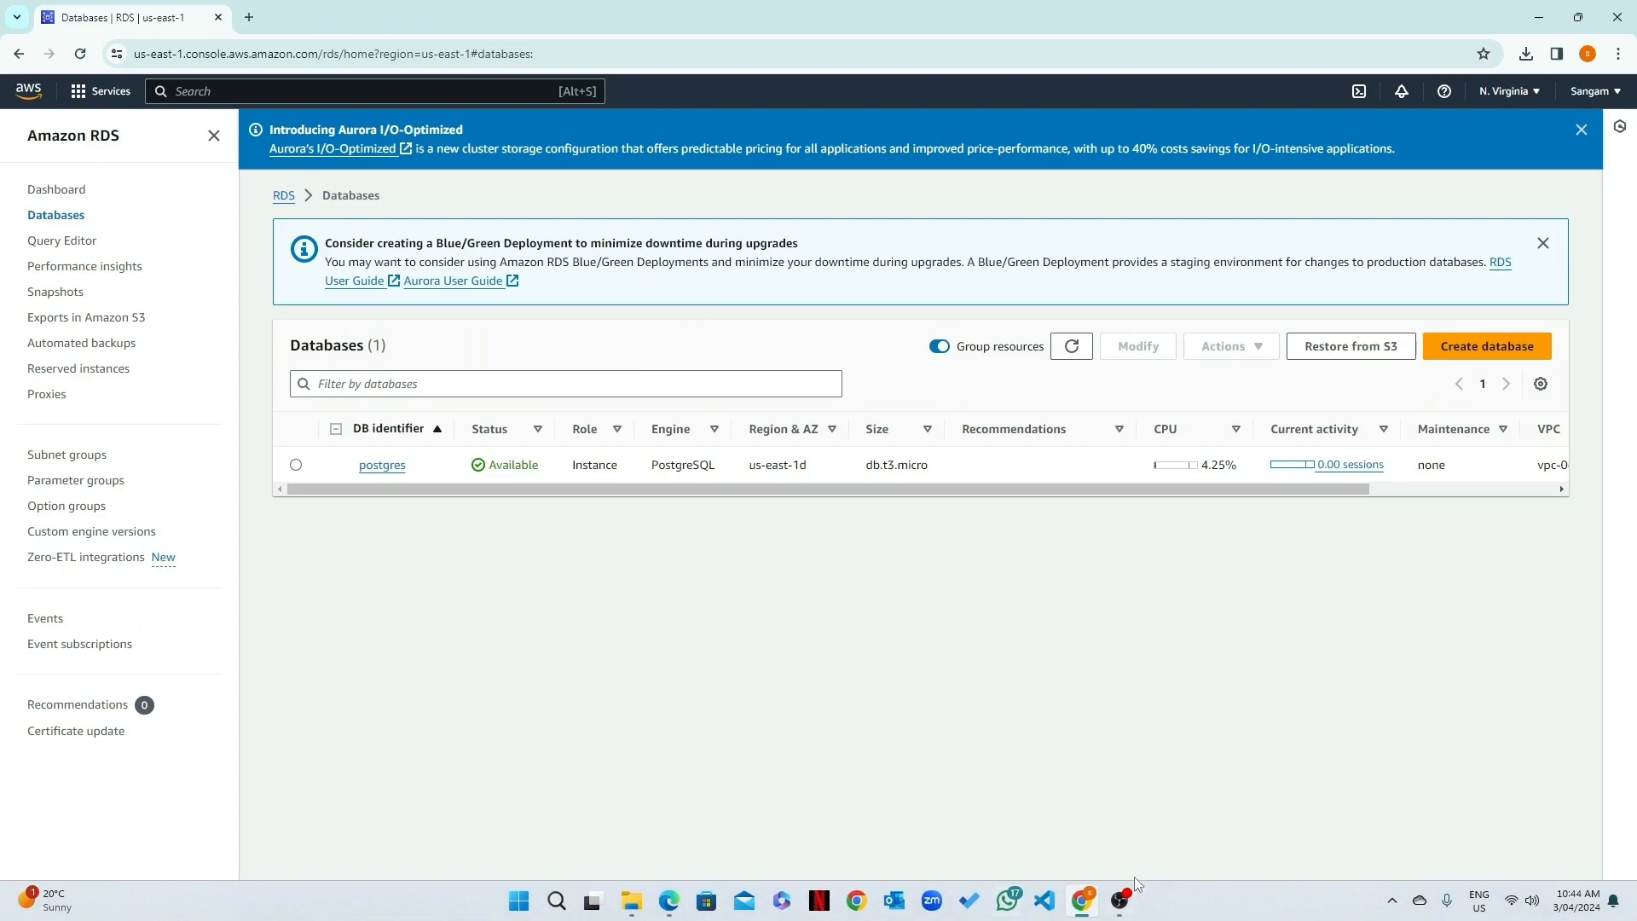
Step: Switch to the pgAdmin 4 desktop application and widen its window
click(519, 901)
click(653, 590)
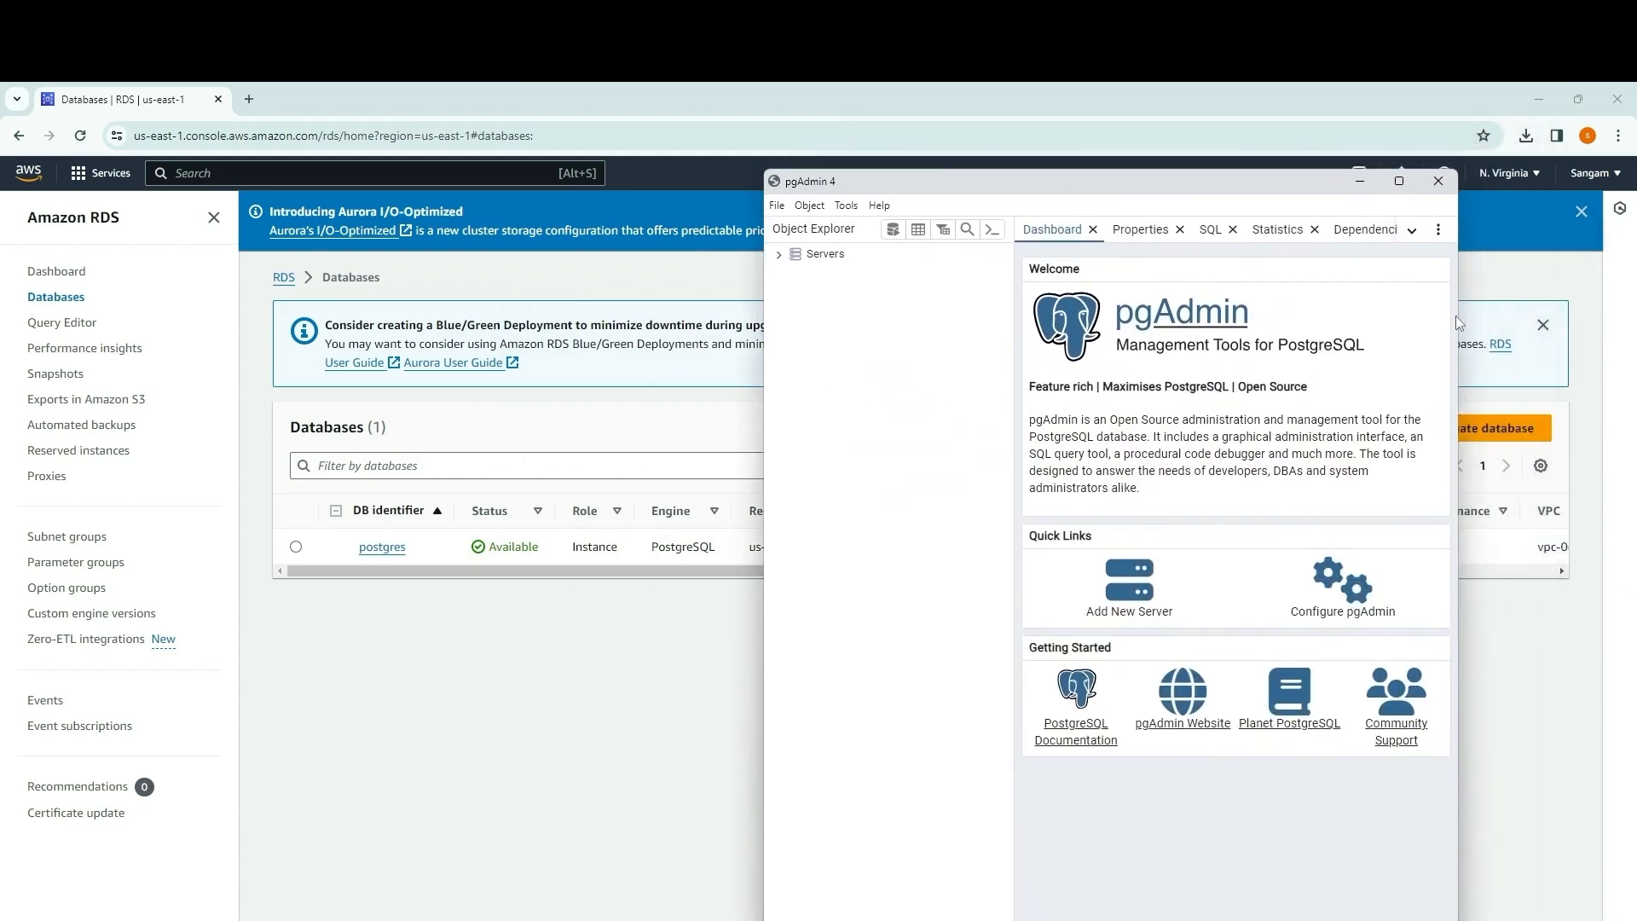
drag(1457, 323, 1569, 320)
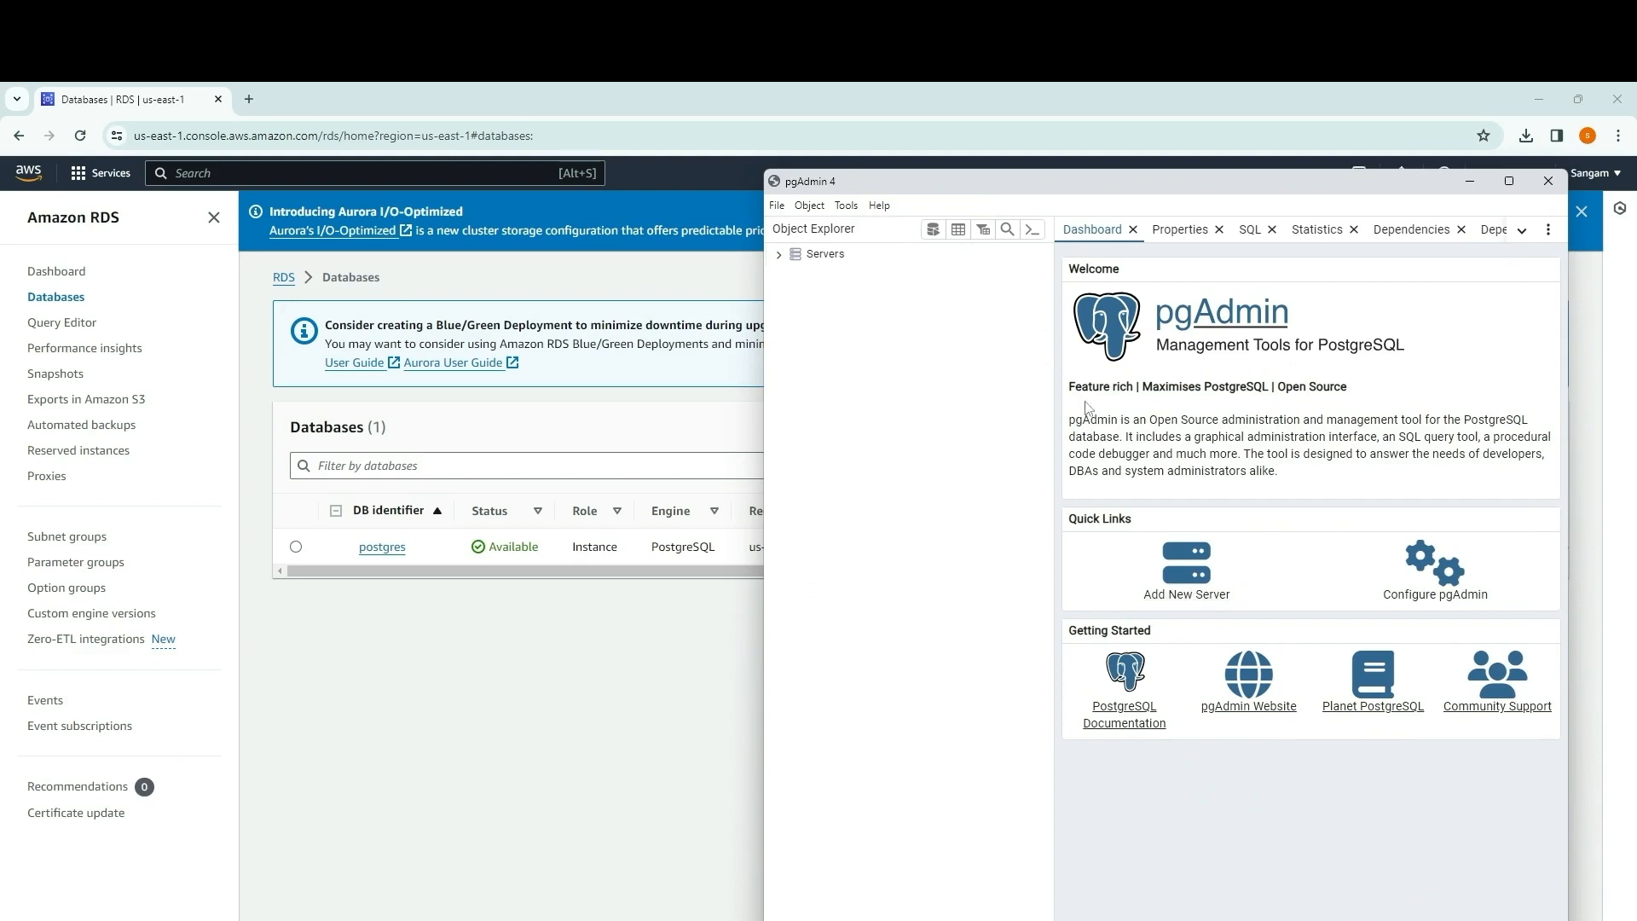
Step: Start registering a new server under Servers in pgAdmin and name it postgres
right_click(822, 256)
mouse_move(870, 271)
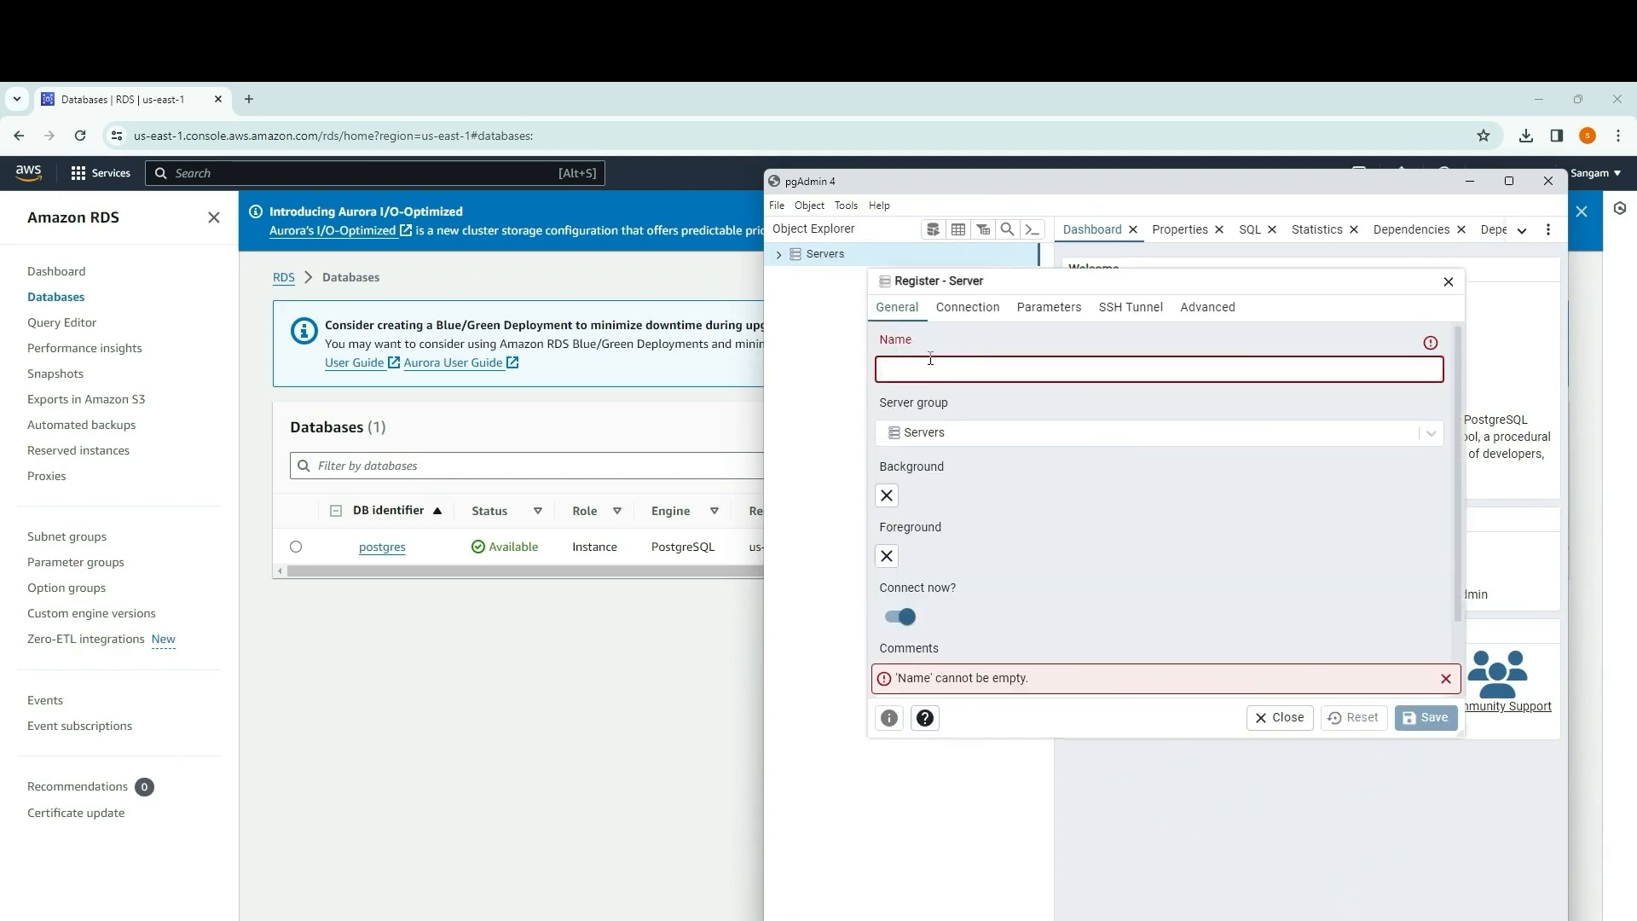
text(postgres)
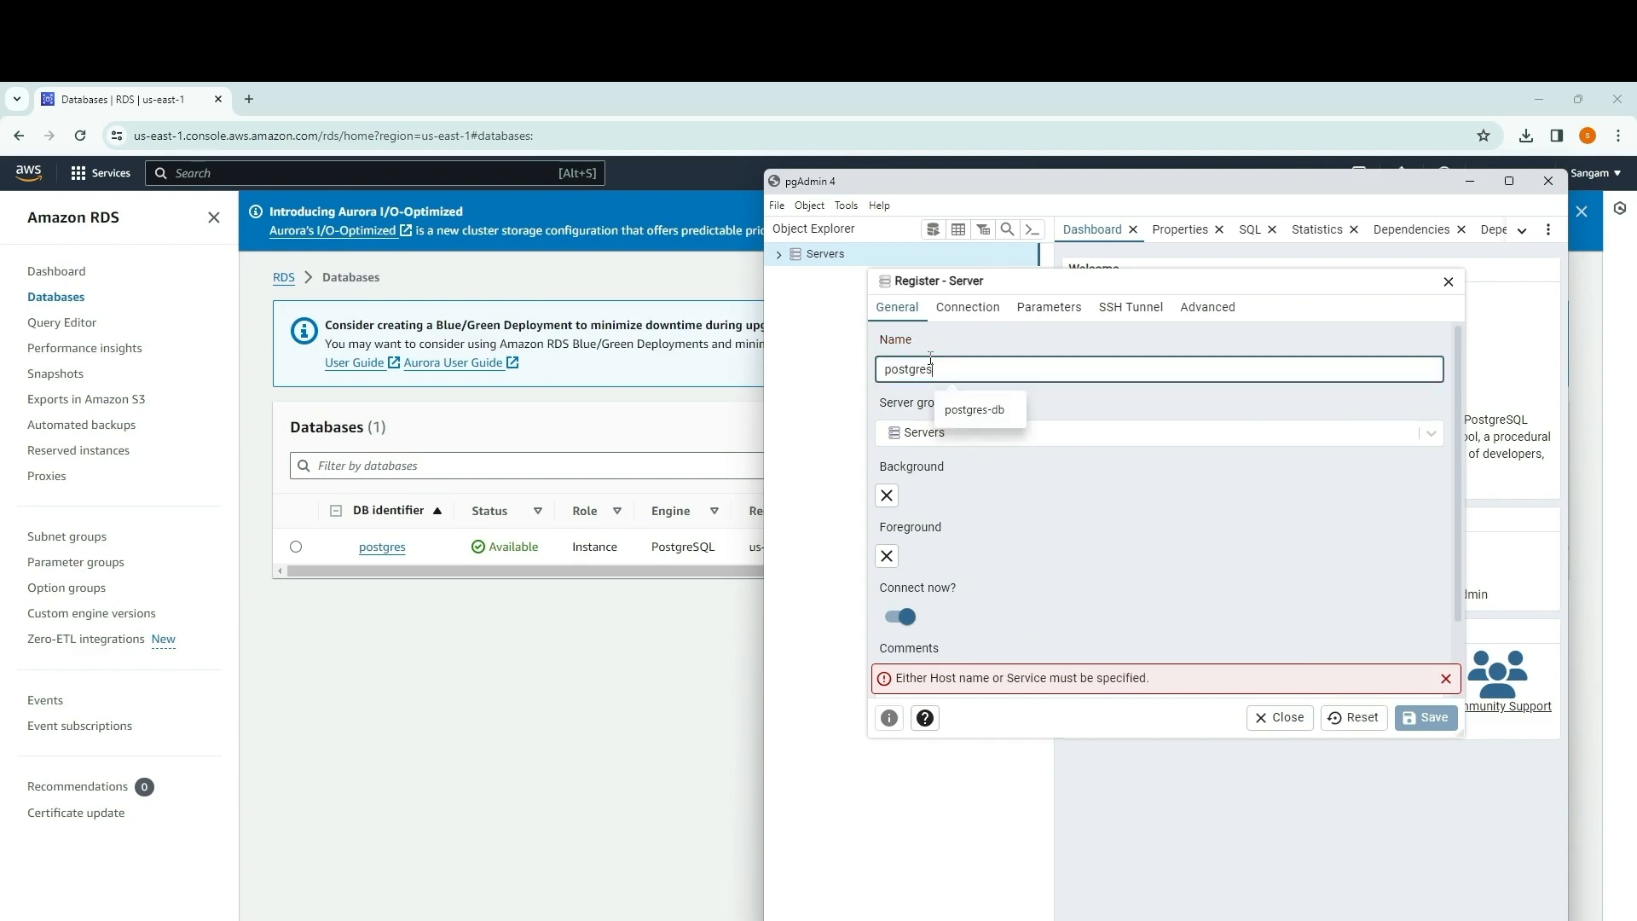
click(1056, 412)
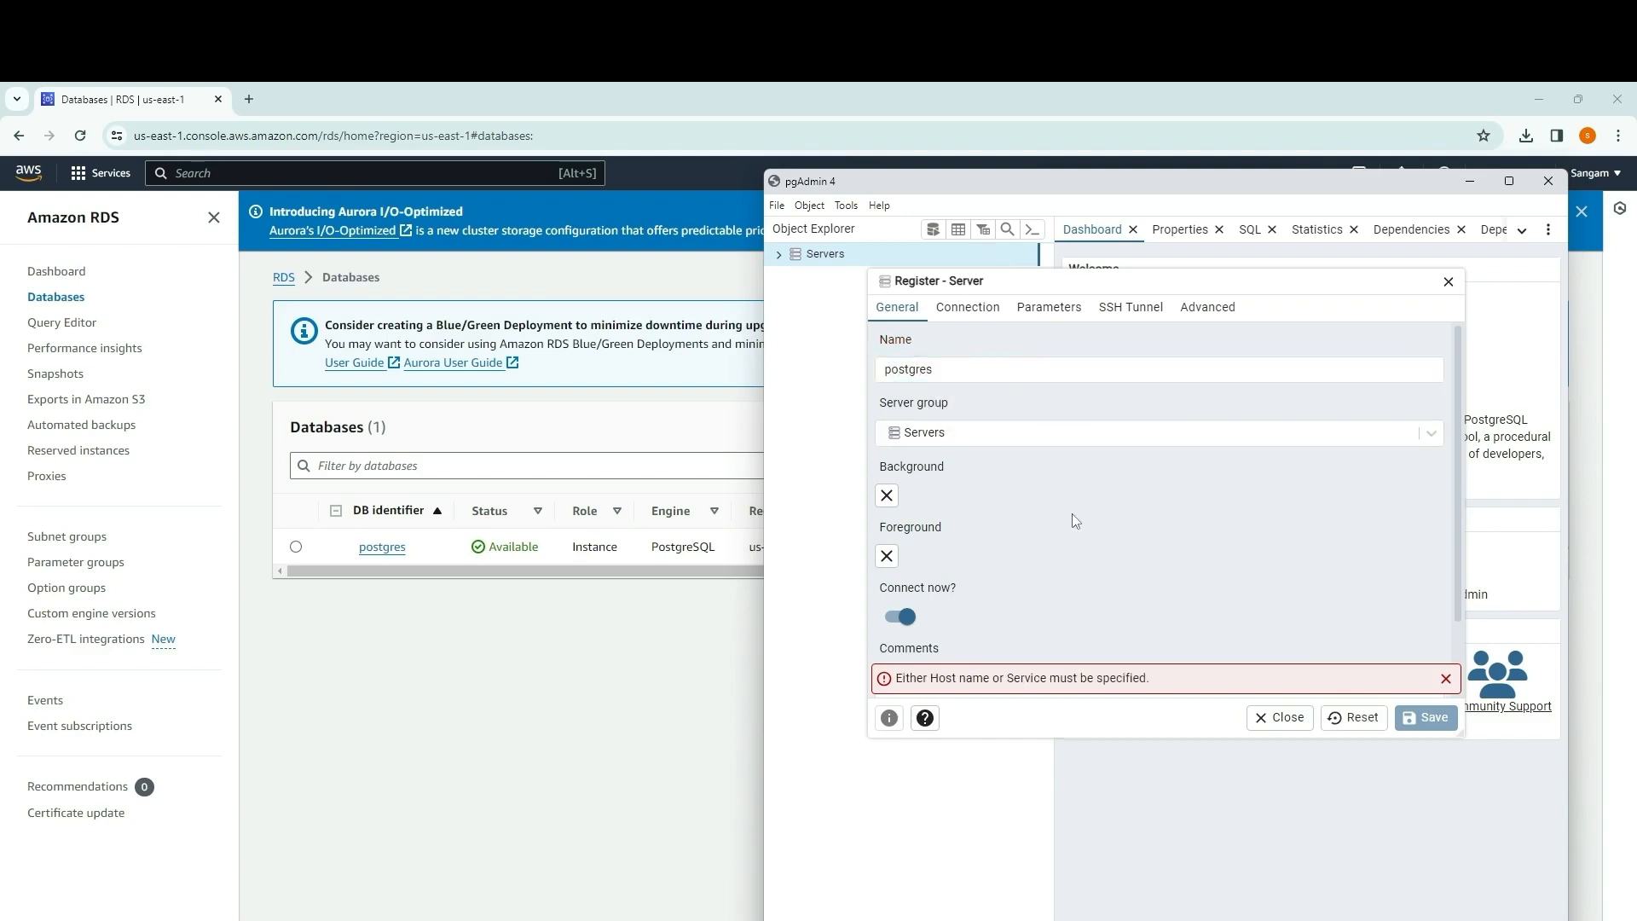
scroll(1044, 530, down, 2)
scroll(1042, 525, up, 2)
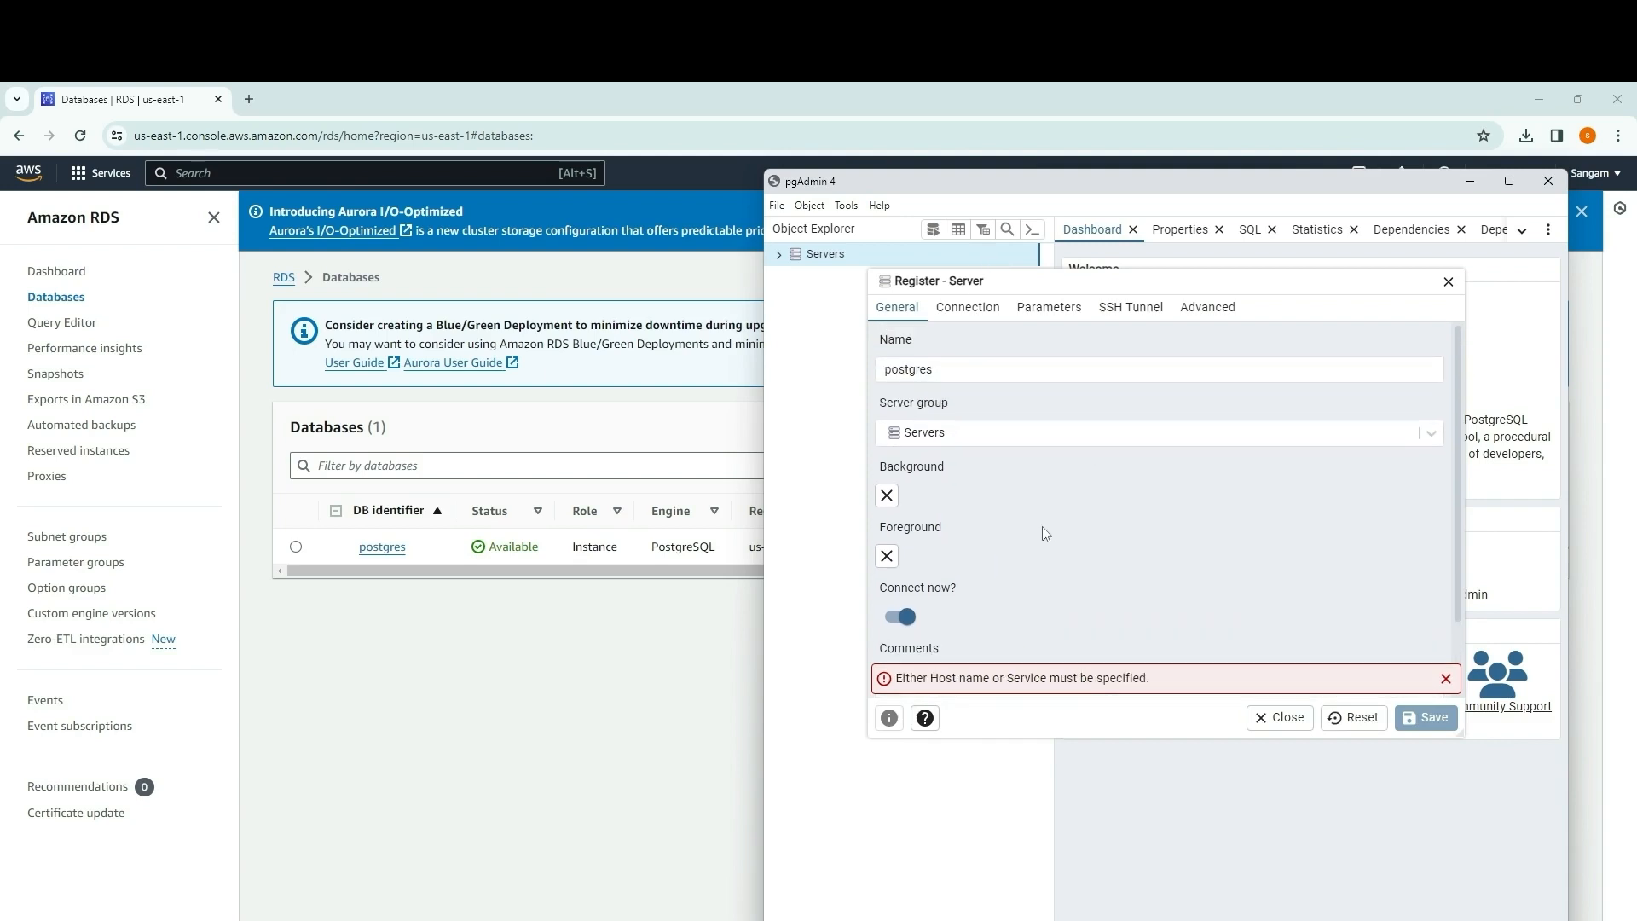
Step: Go to the server's connection settings, then switch to the RDS console in the browser and copy the postgres database's endpoint
click(957, 312)
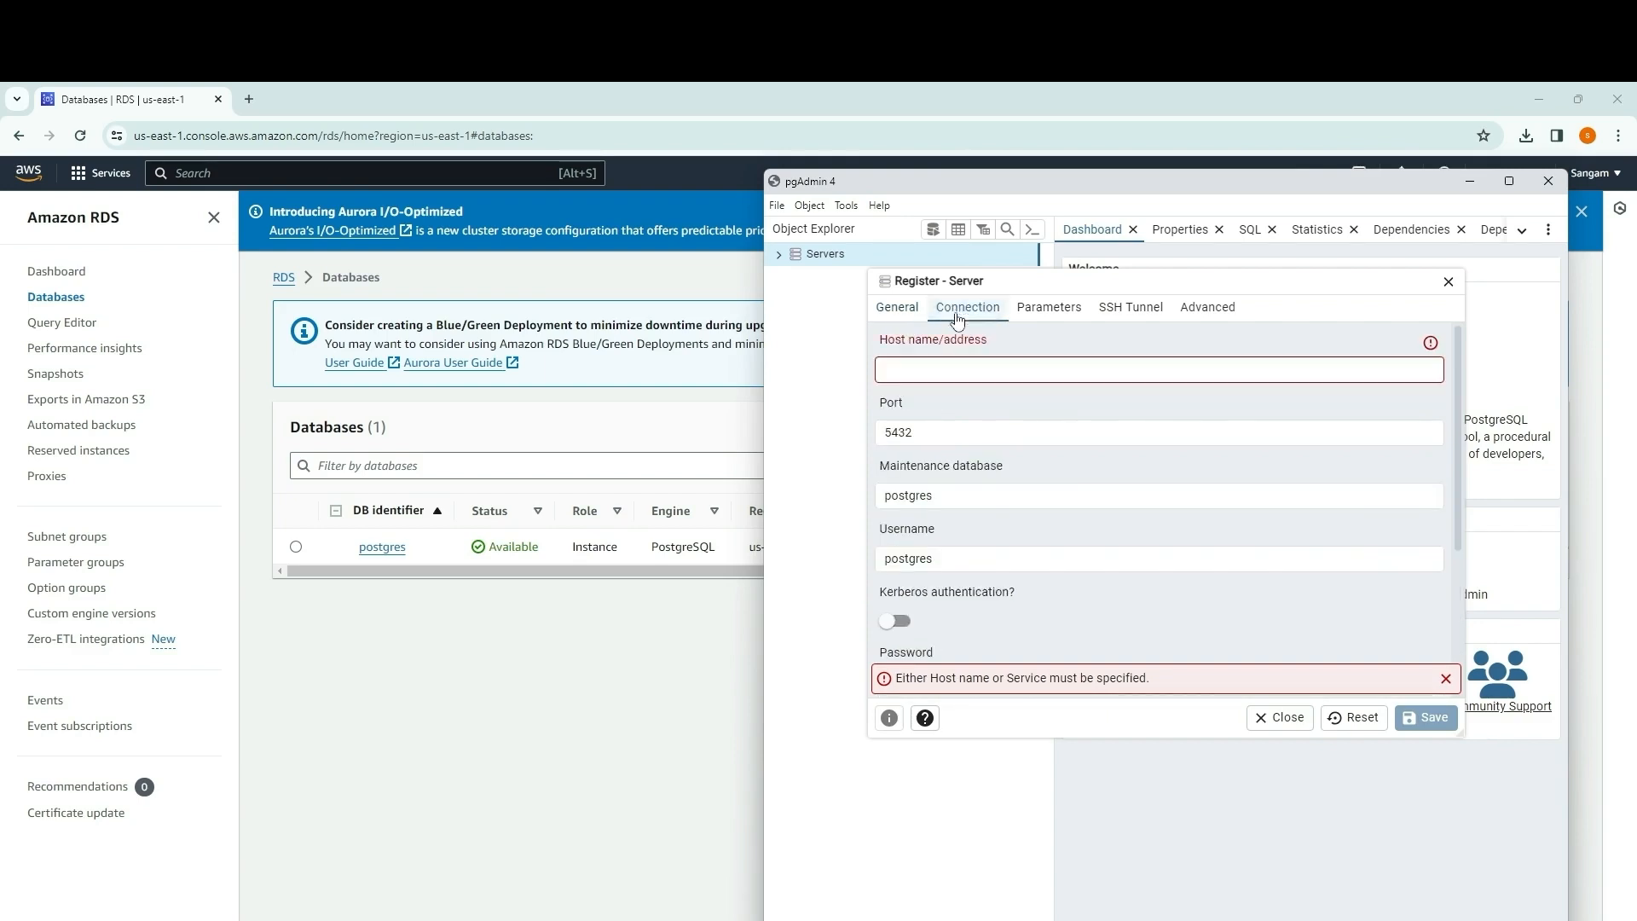
click(914, 372)
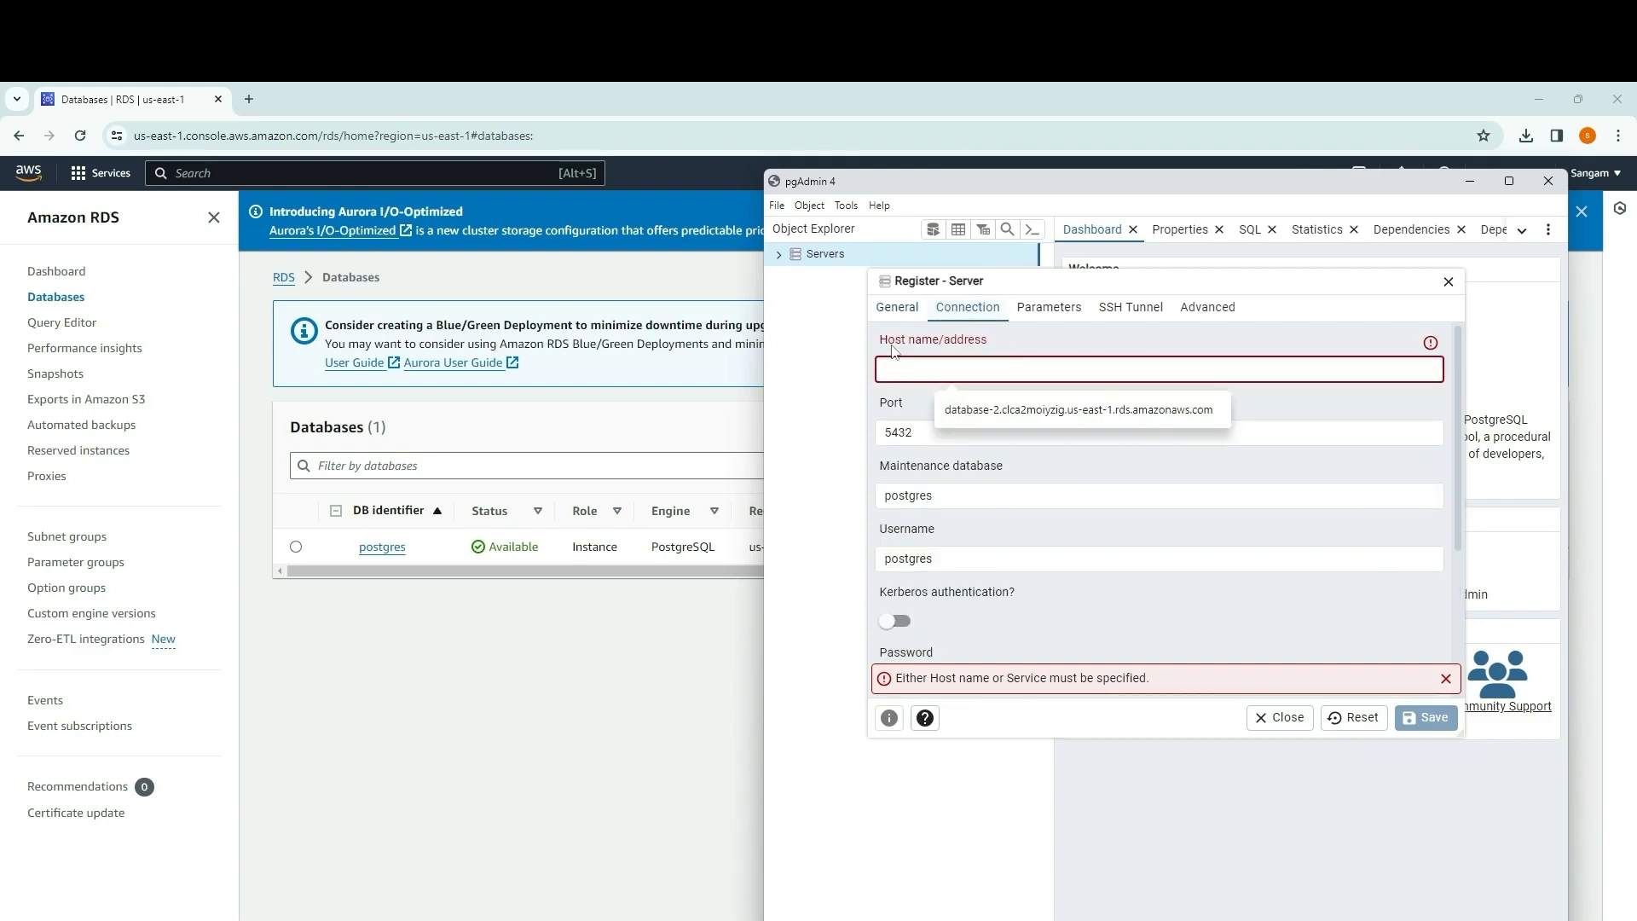
click(463, 660)
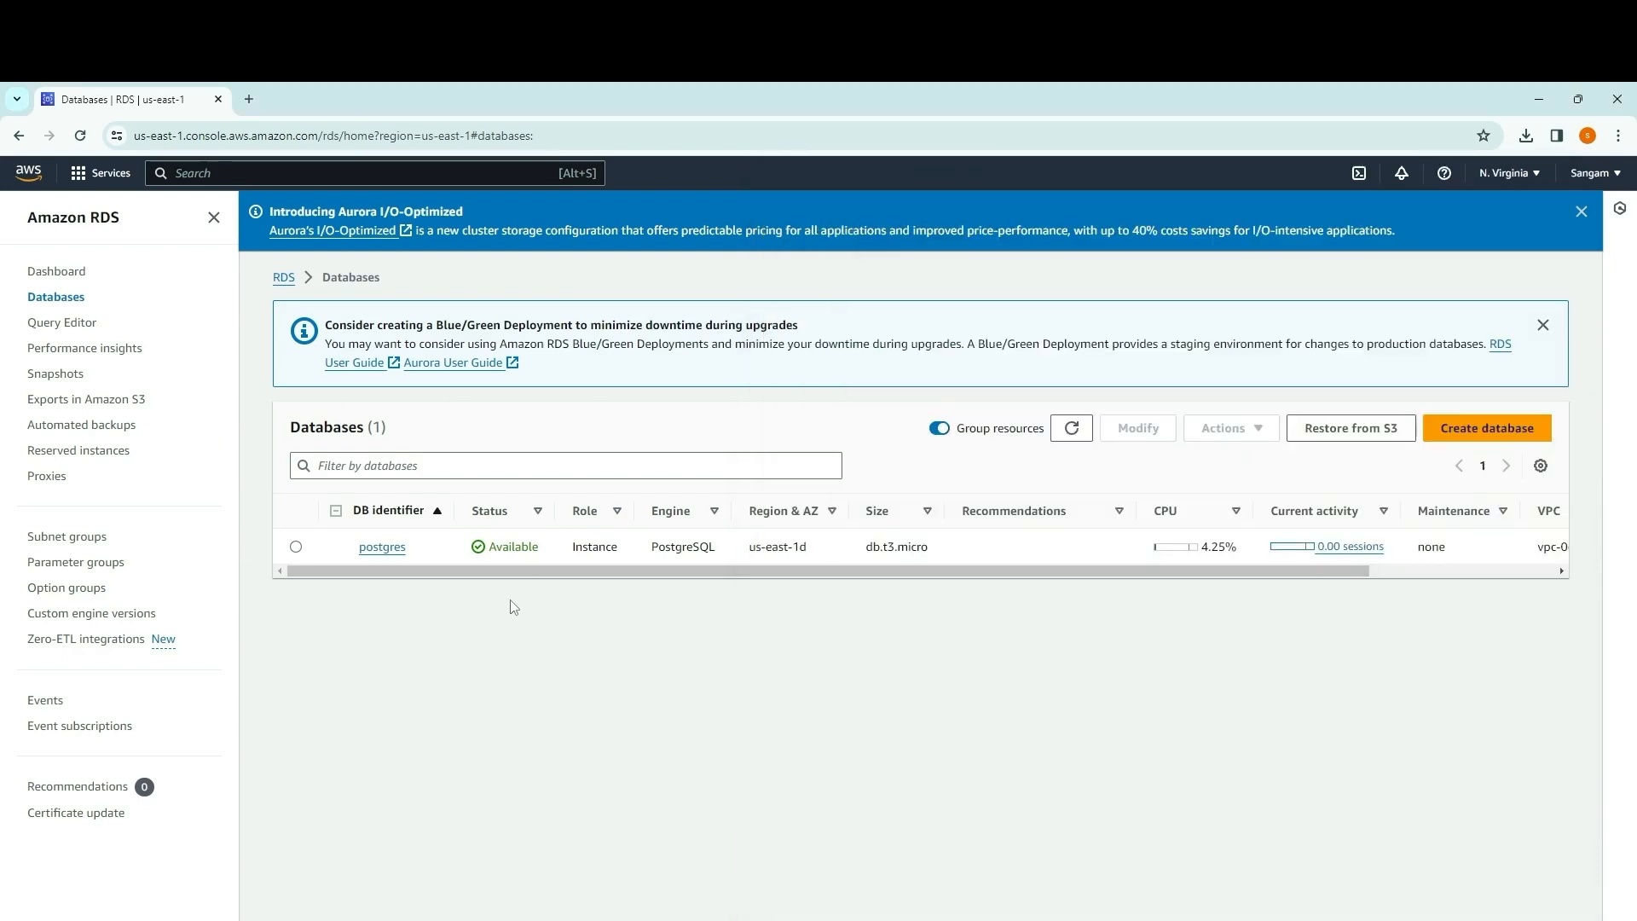
click(379, 547)
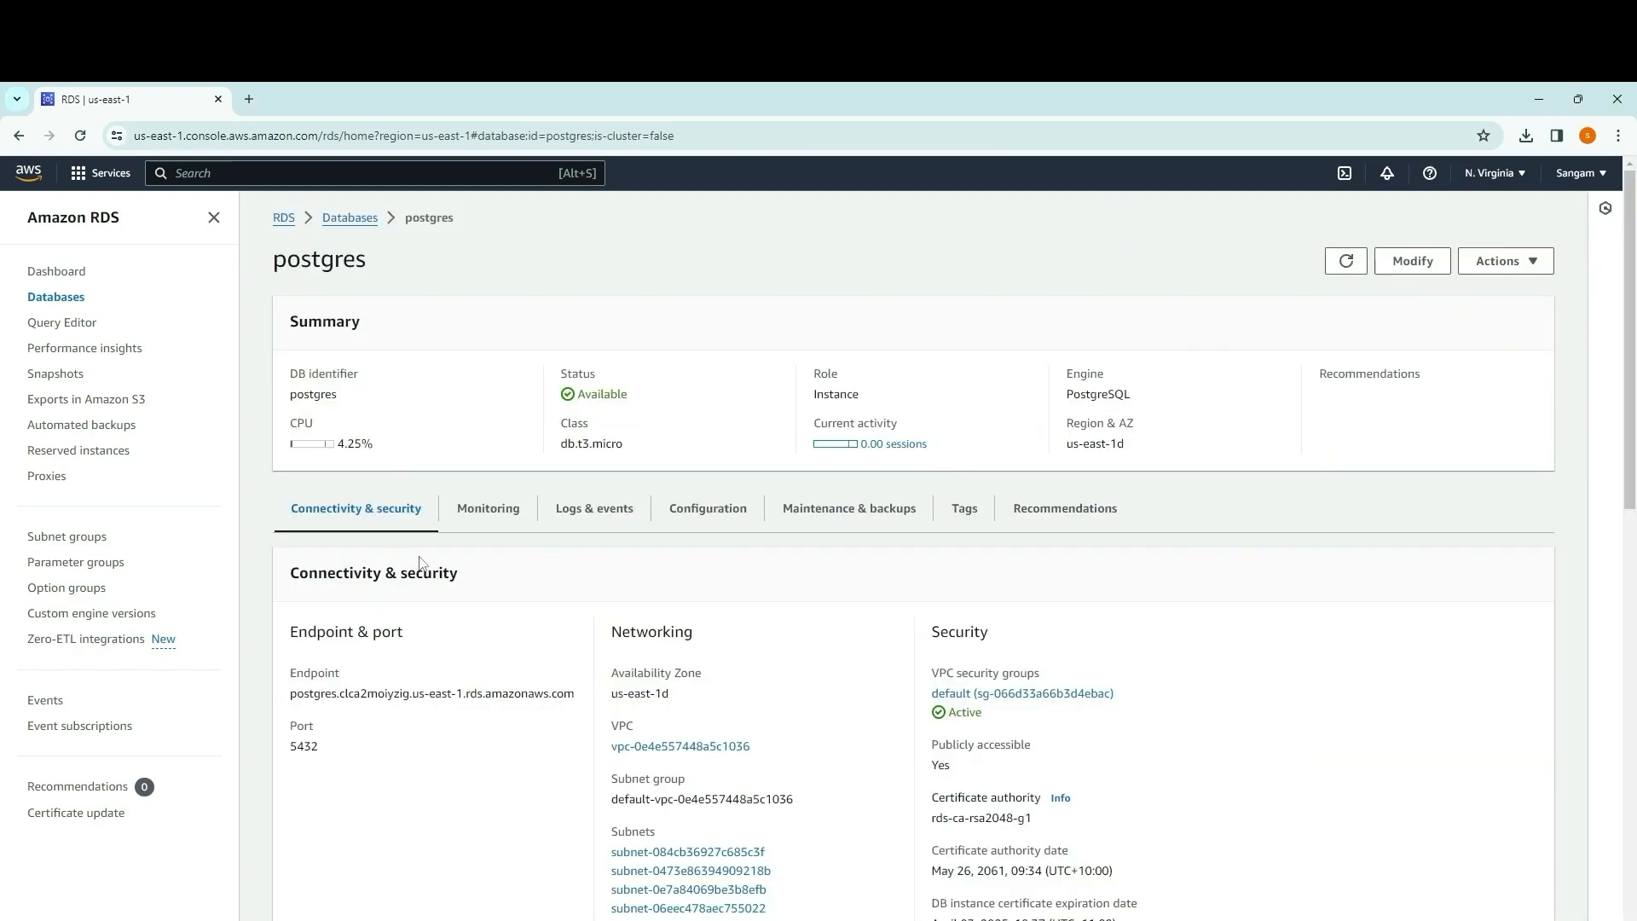
scroll(521, 573, down, 1)
scroll(521, 573, down, 1)
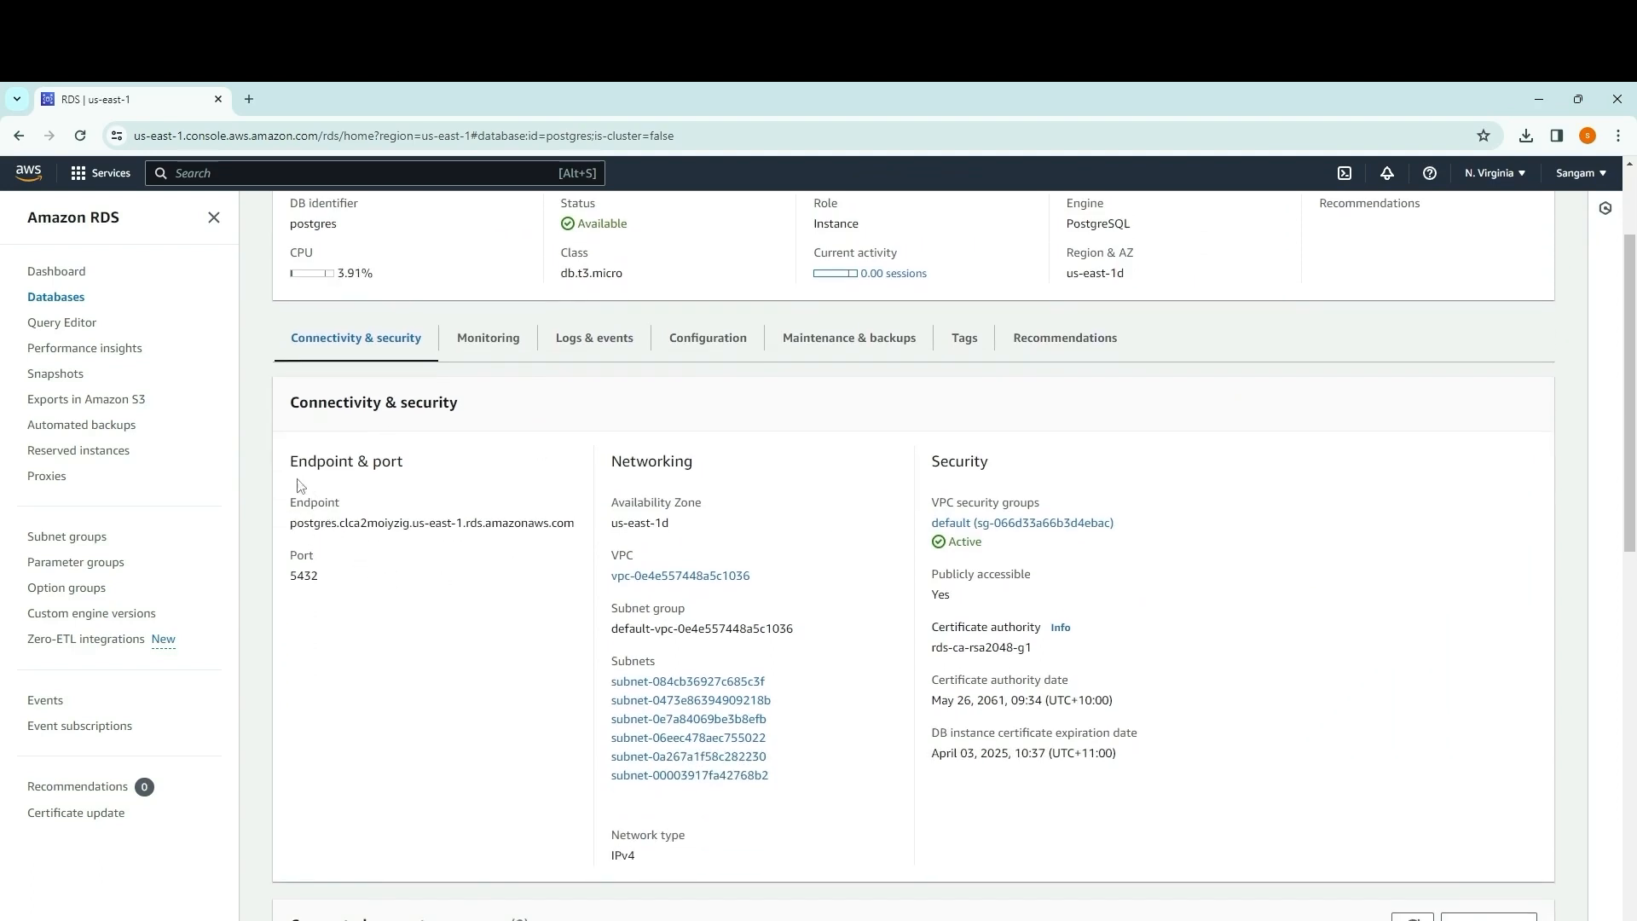
drag(293, 520, 588, 535)
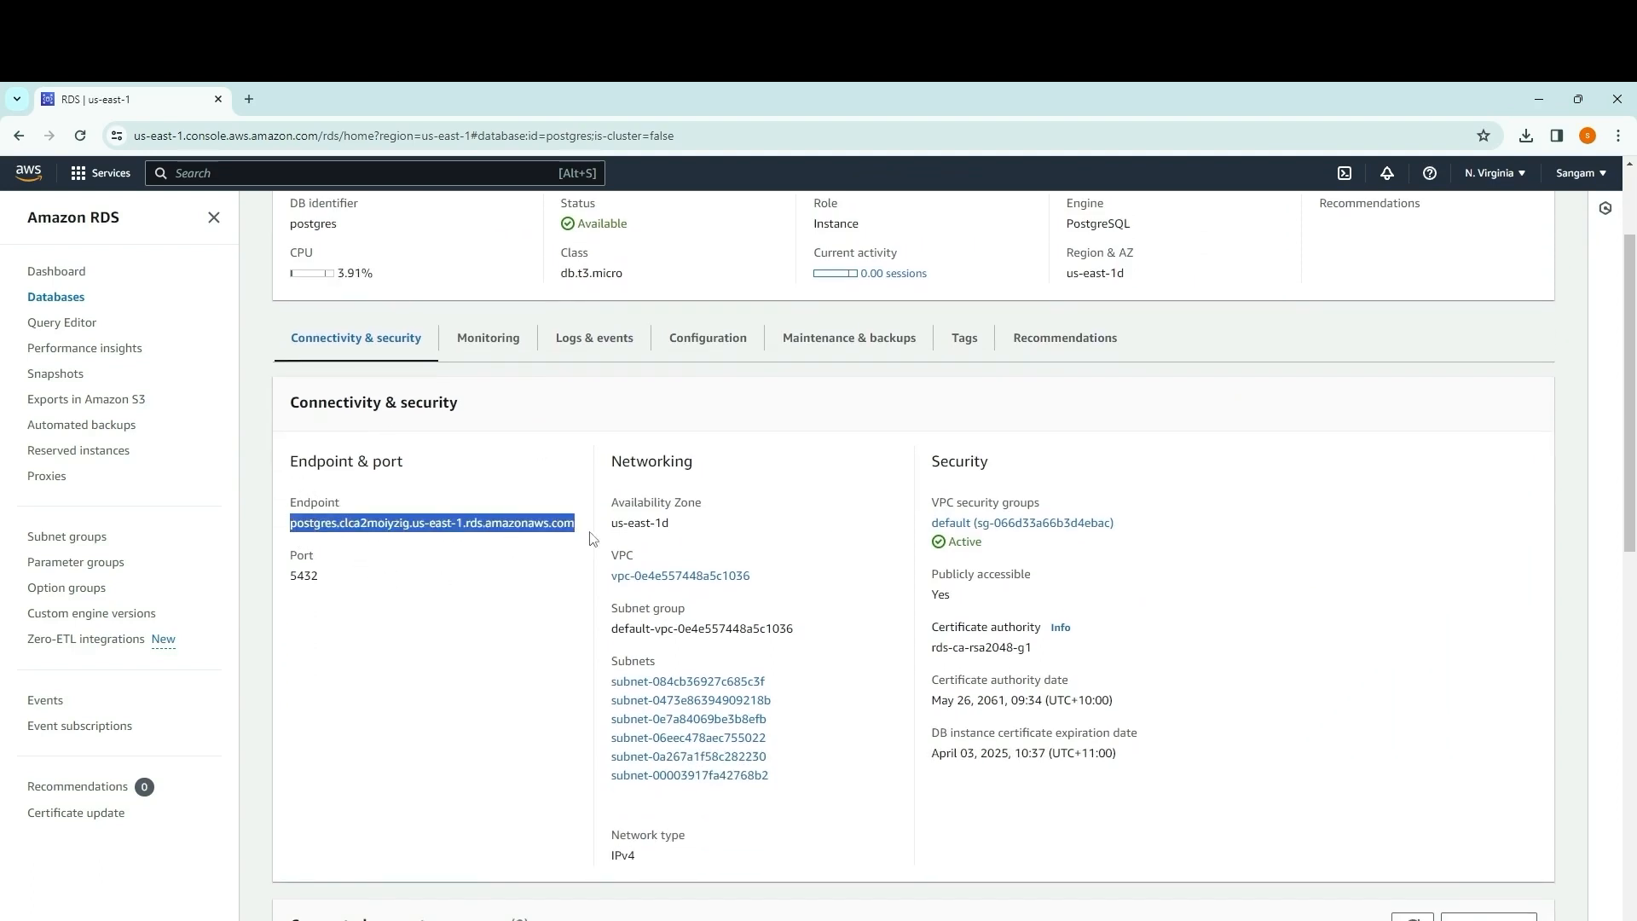
key(ctrl+c)
Step: Switch back to pgAdmin and paste postgres.clca2moiyzig.us-east-1.rds.amazonaws.com as the new server's host name/address
key(super+Tab)
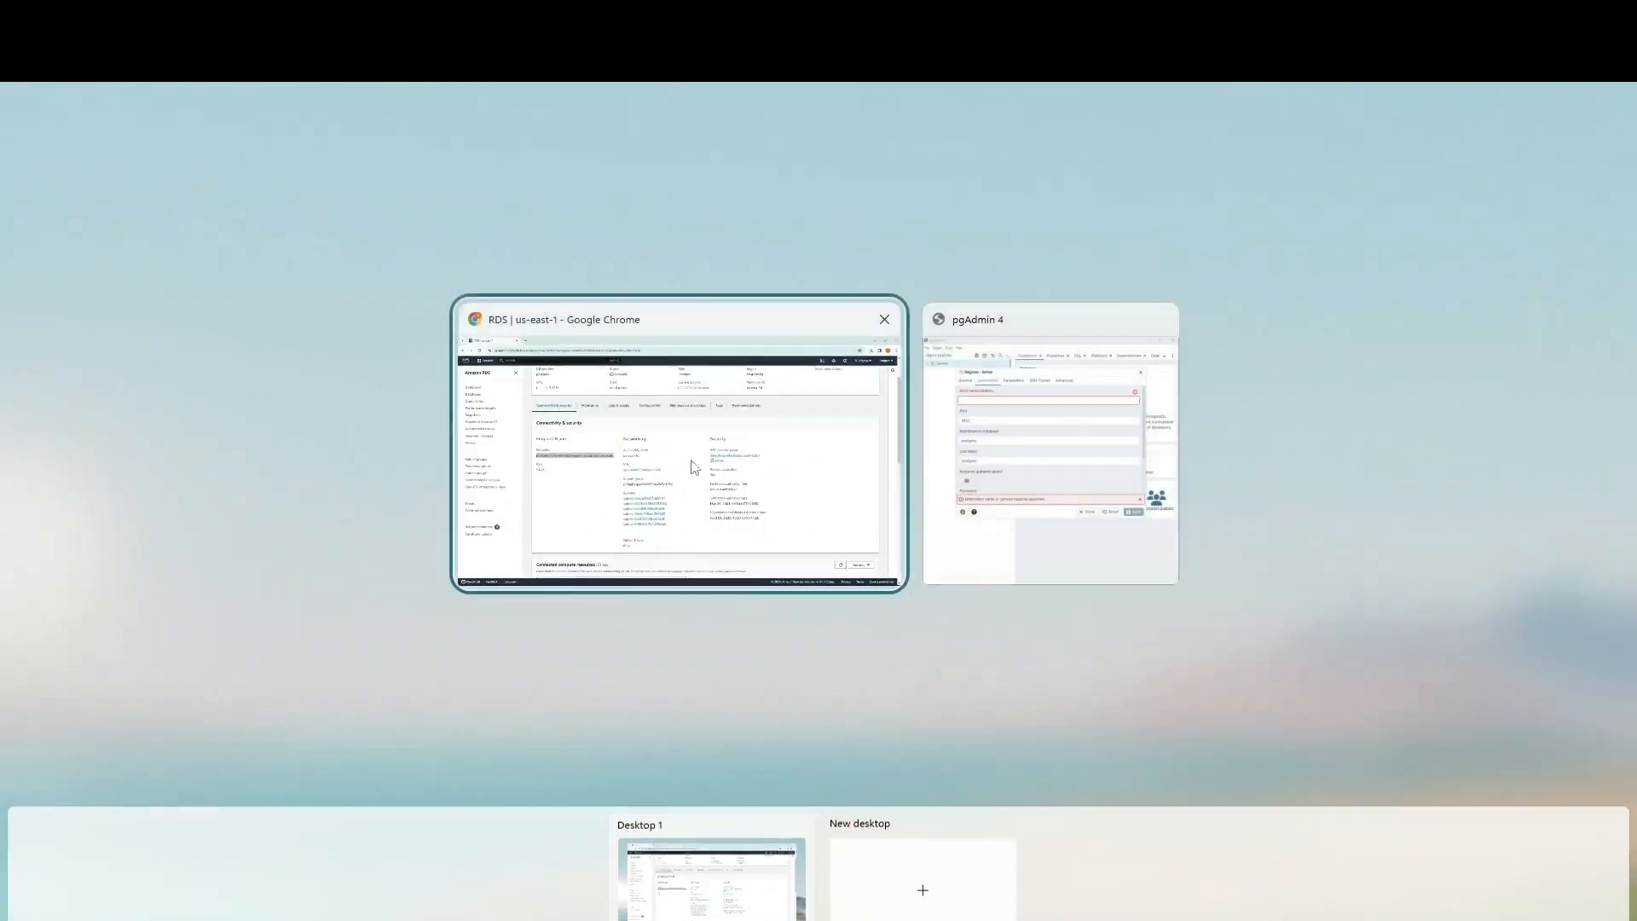
click(930, 373)
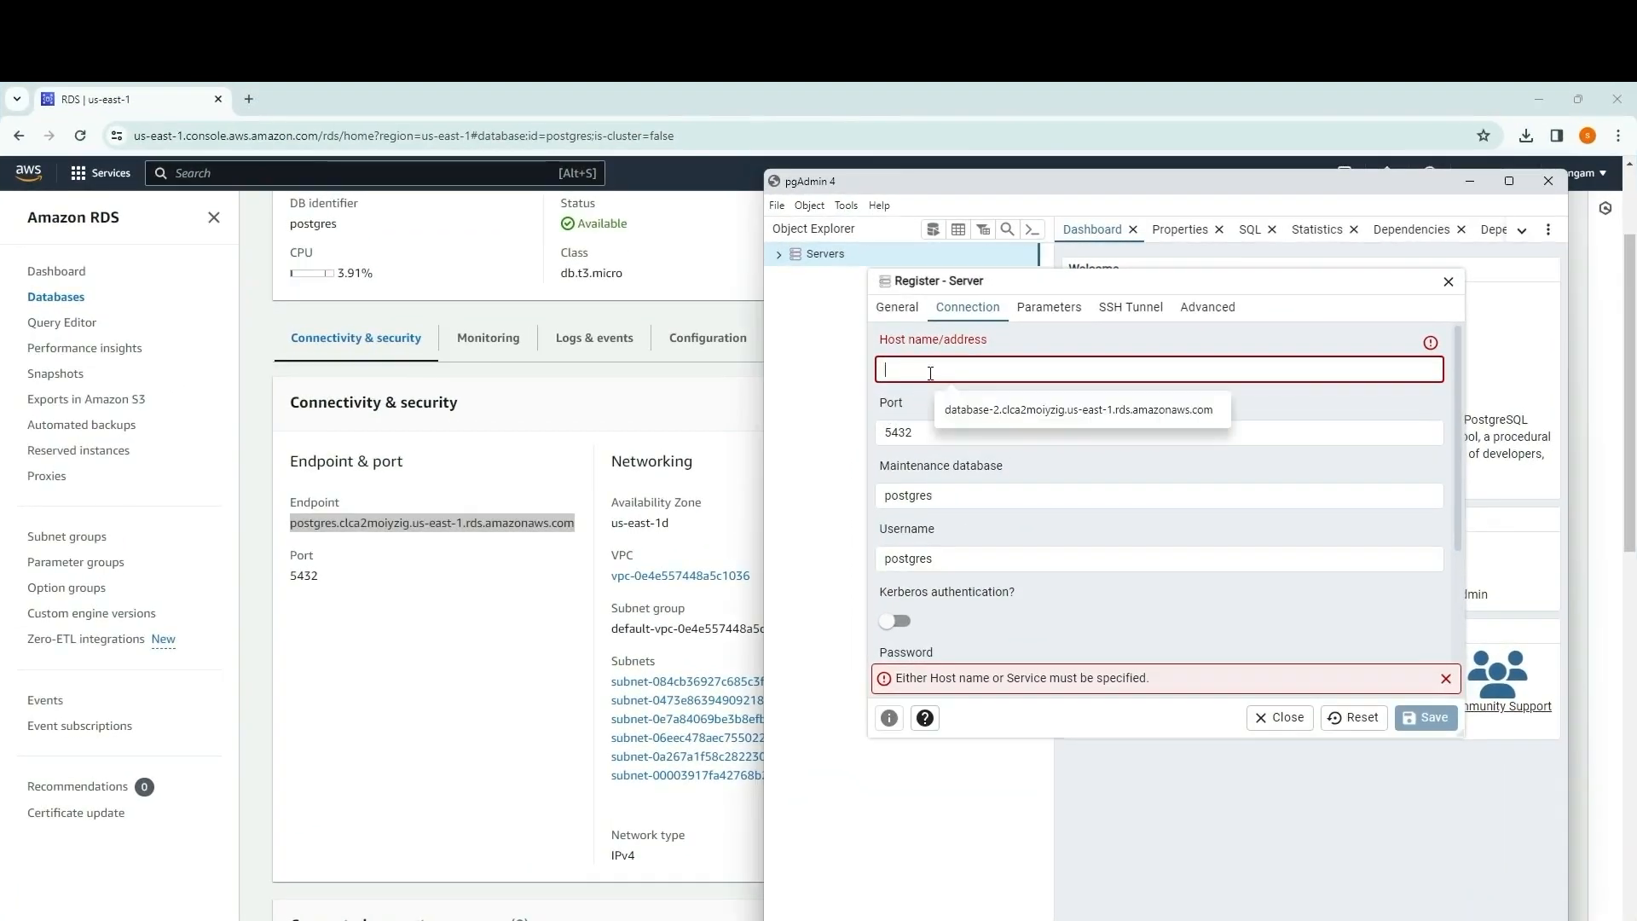
key(ctrl+v)
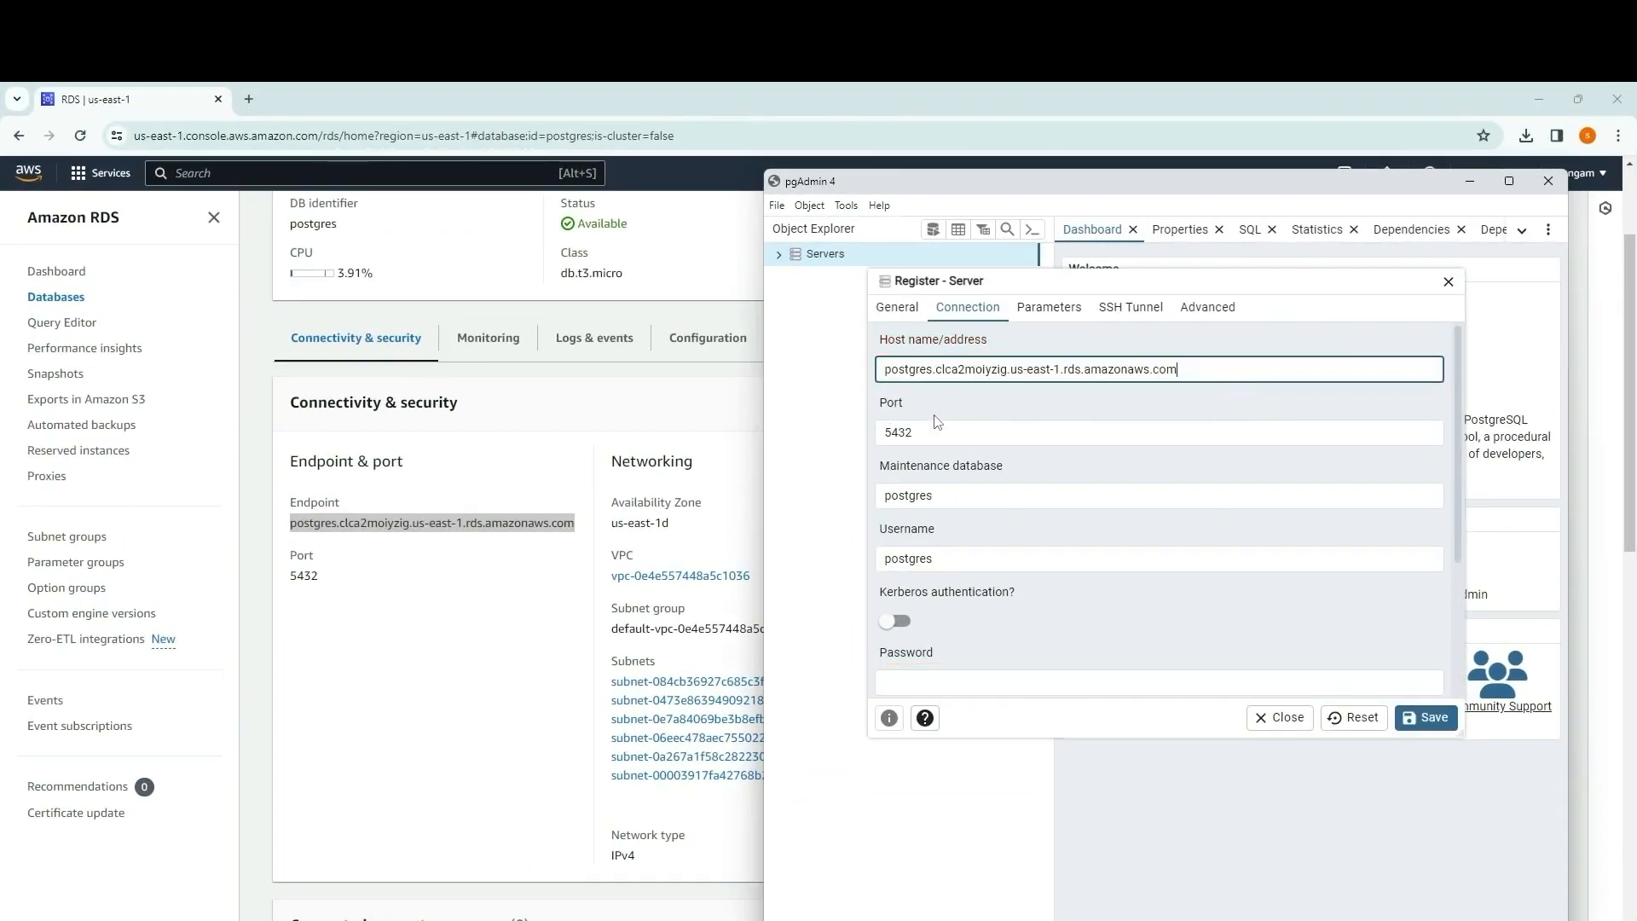
click(935, 430)
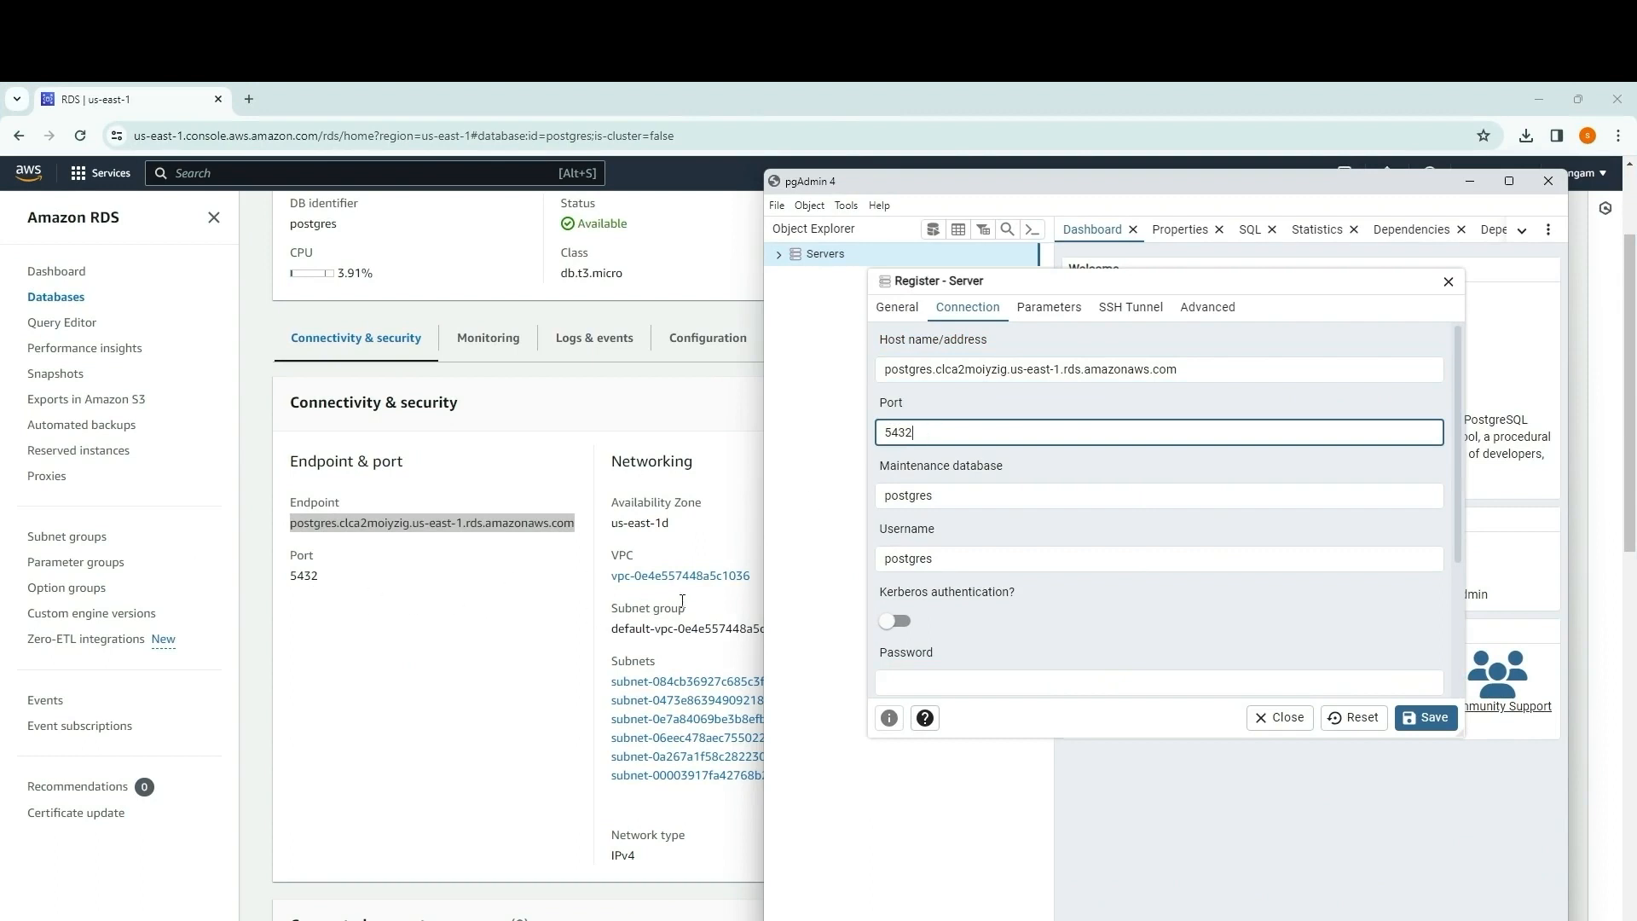
Step: Enter the database password for the new server, enable saving the password, and save the server registration
scroll(970, 480, down, 1)
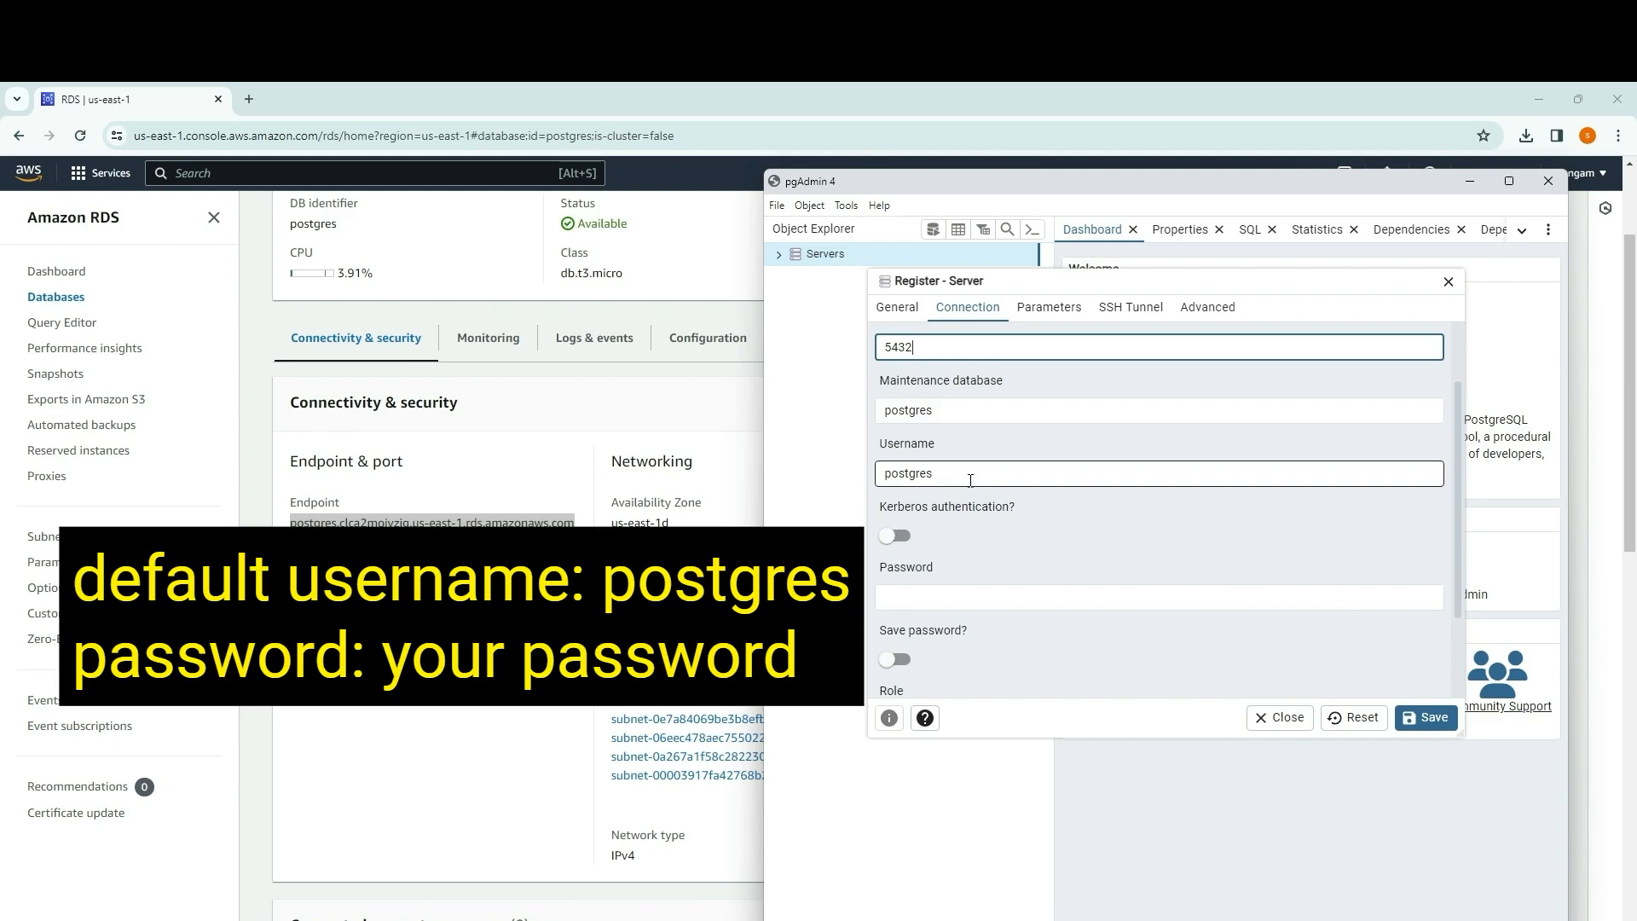
click(938, 598)
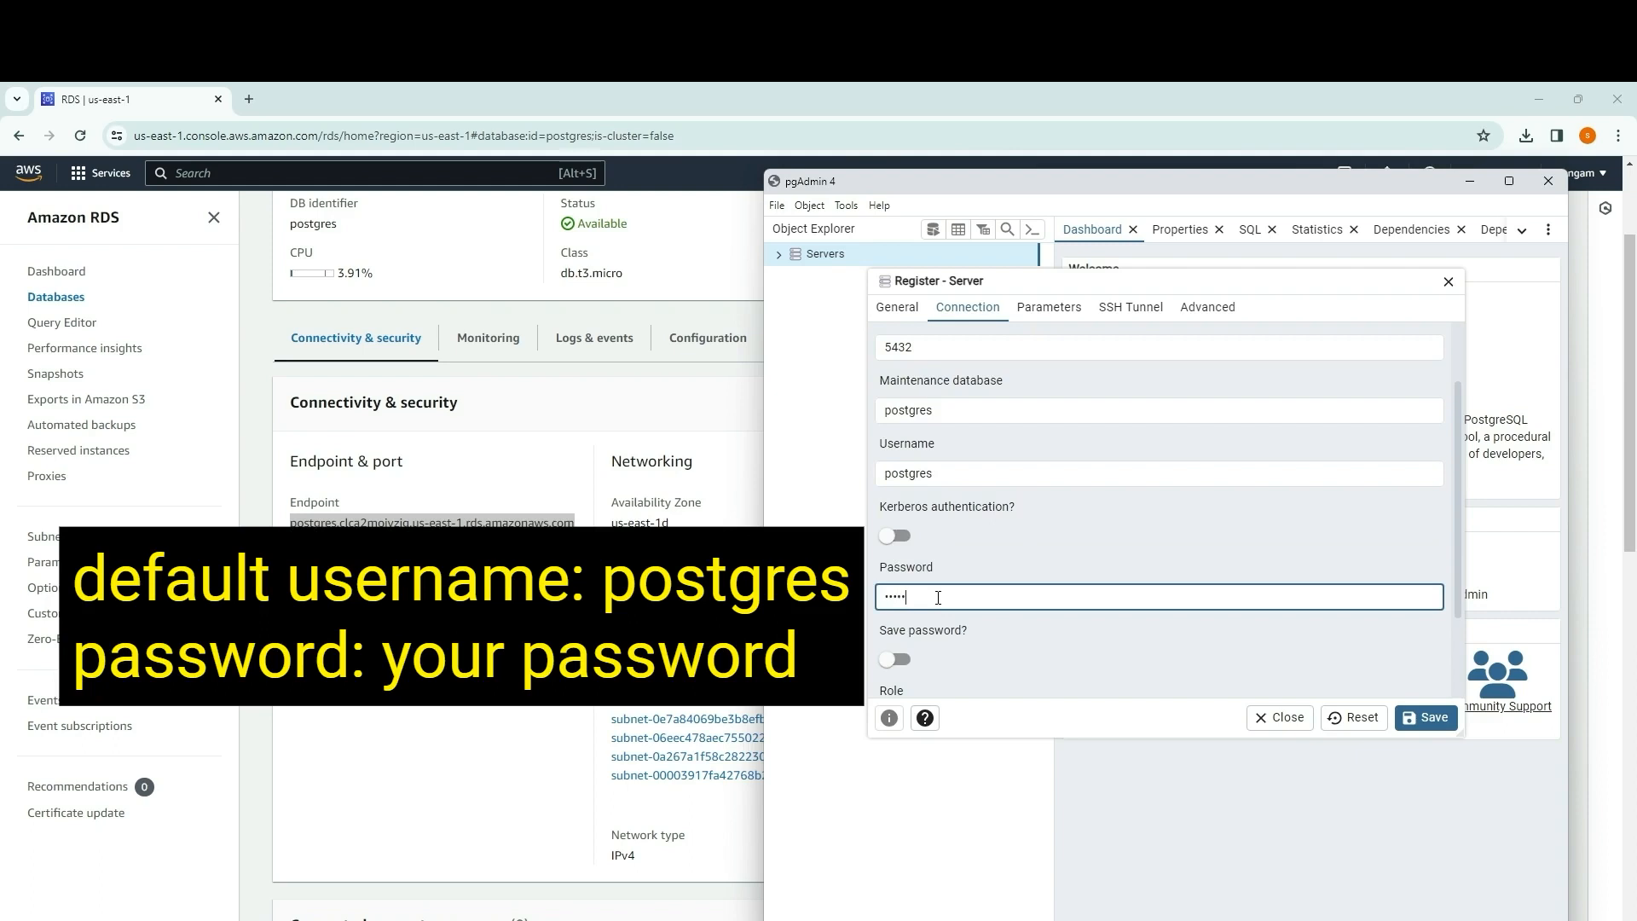
click(896, 660)
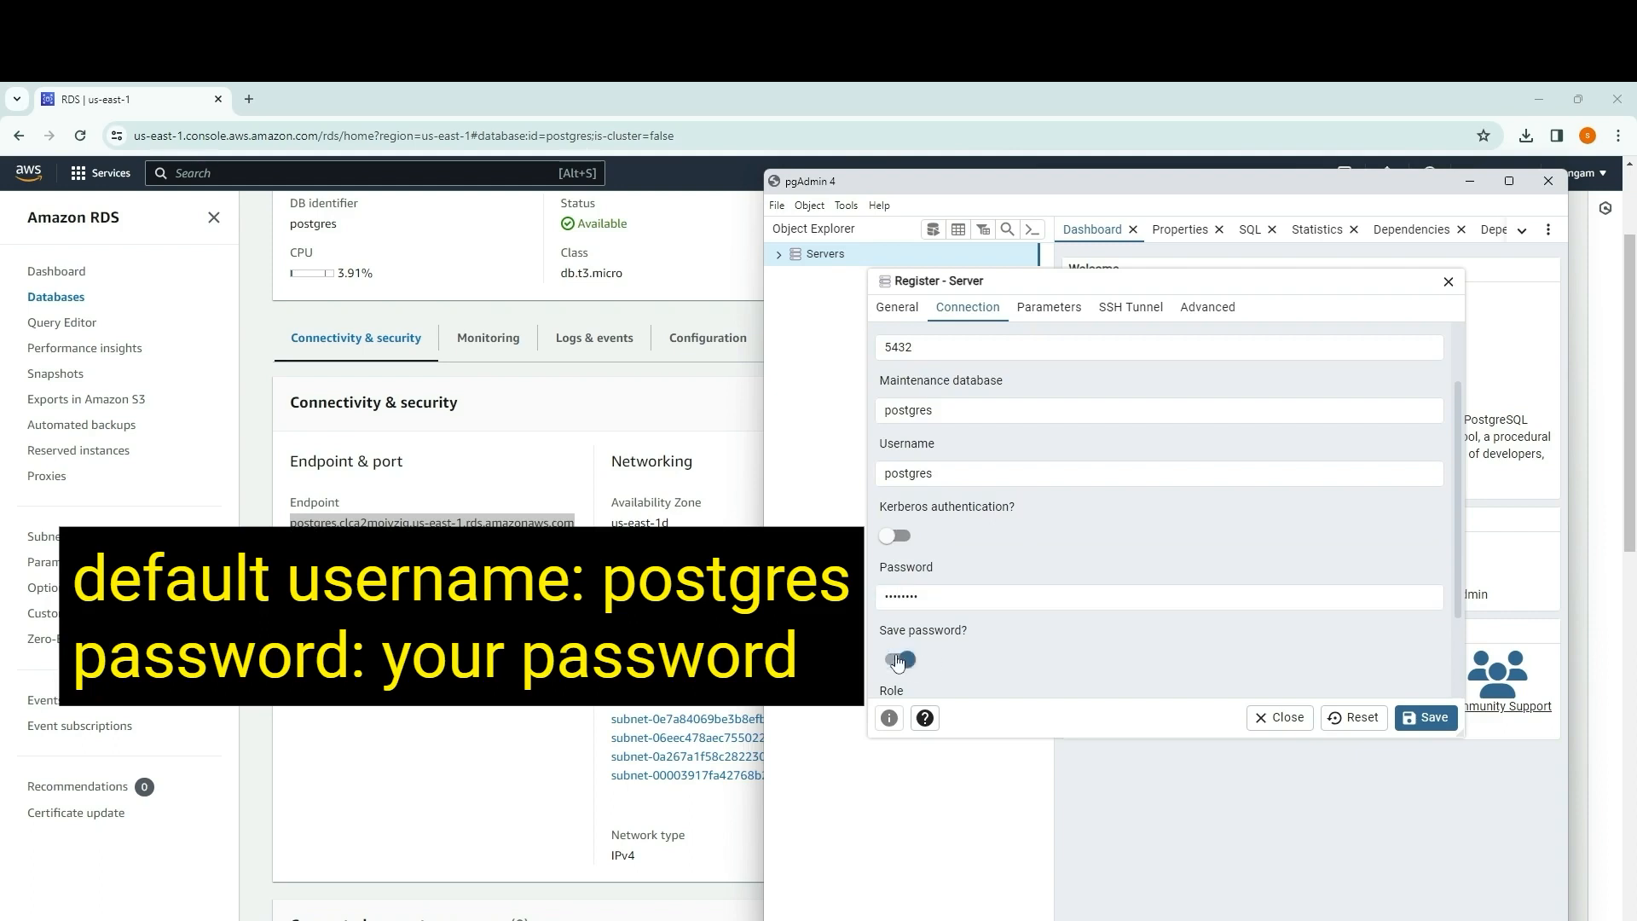
click(1051, 314)
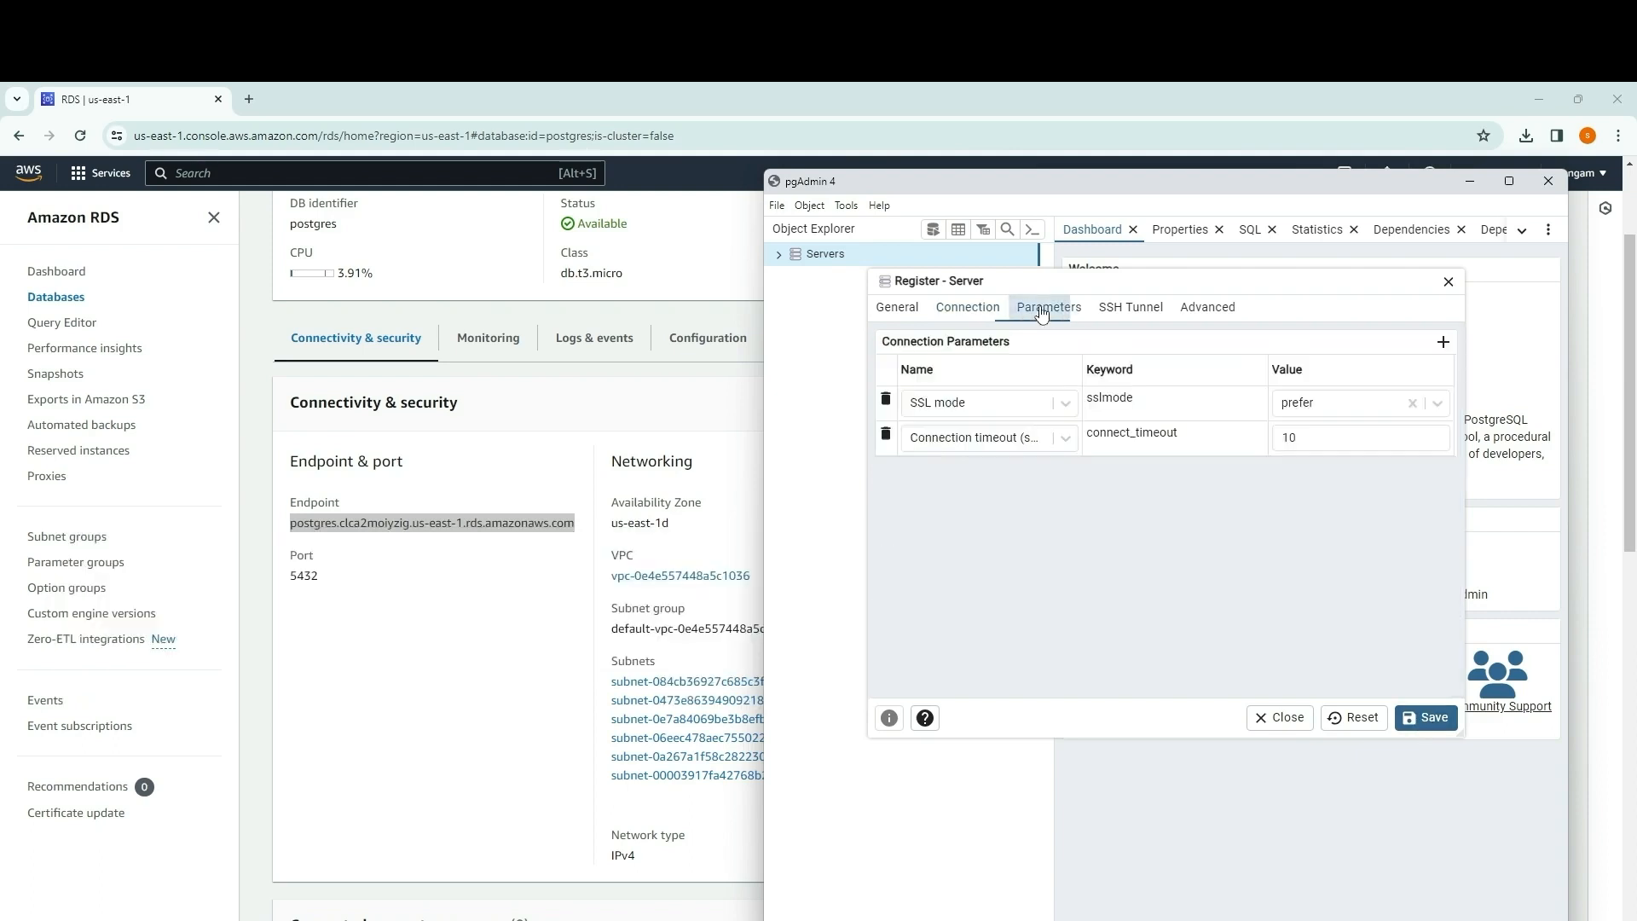
click(967, 308)
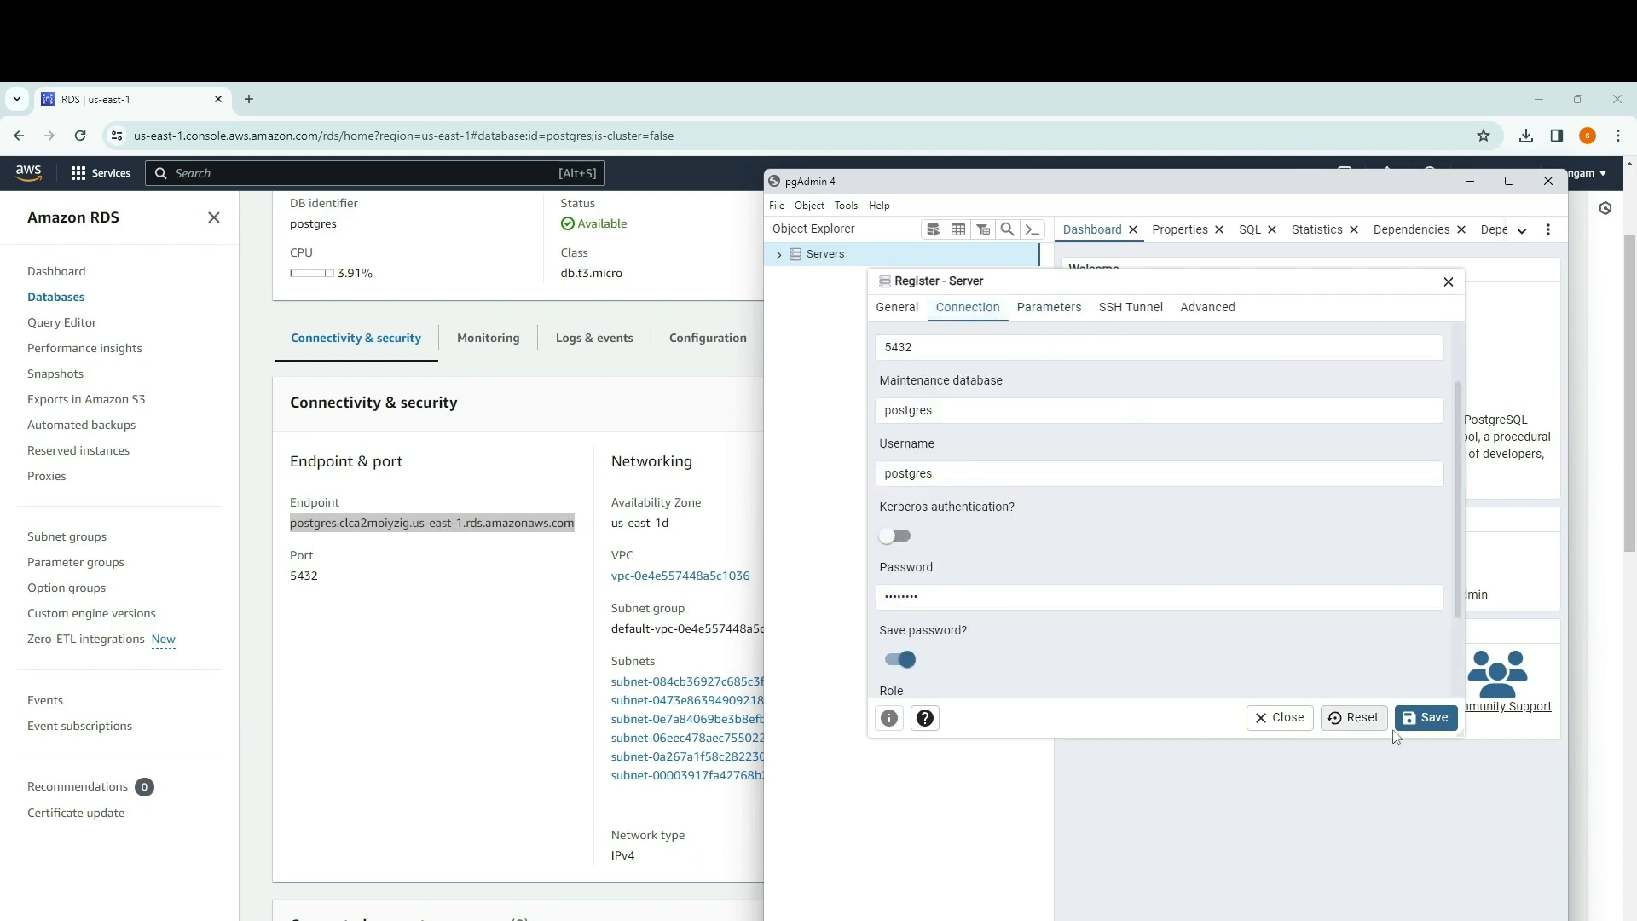
click(1419, 721)
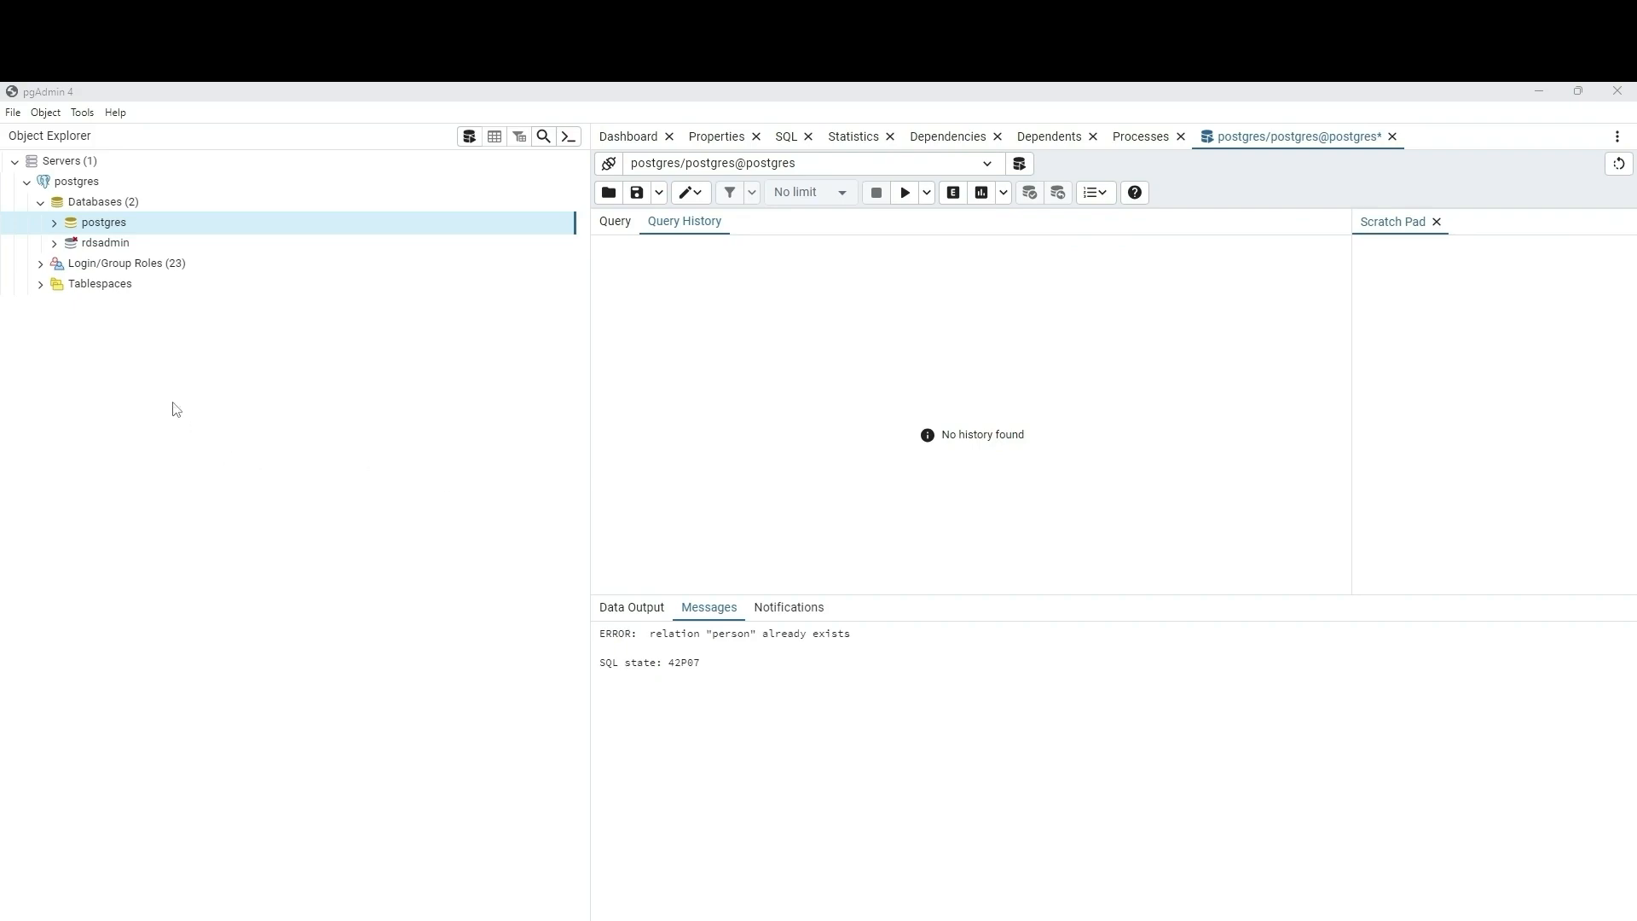
Step: Expand the postgres server's databases and open a new Query Tool on the postgres database
click(47, 208)
click(41, 203)
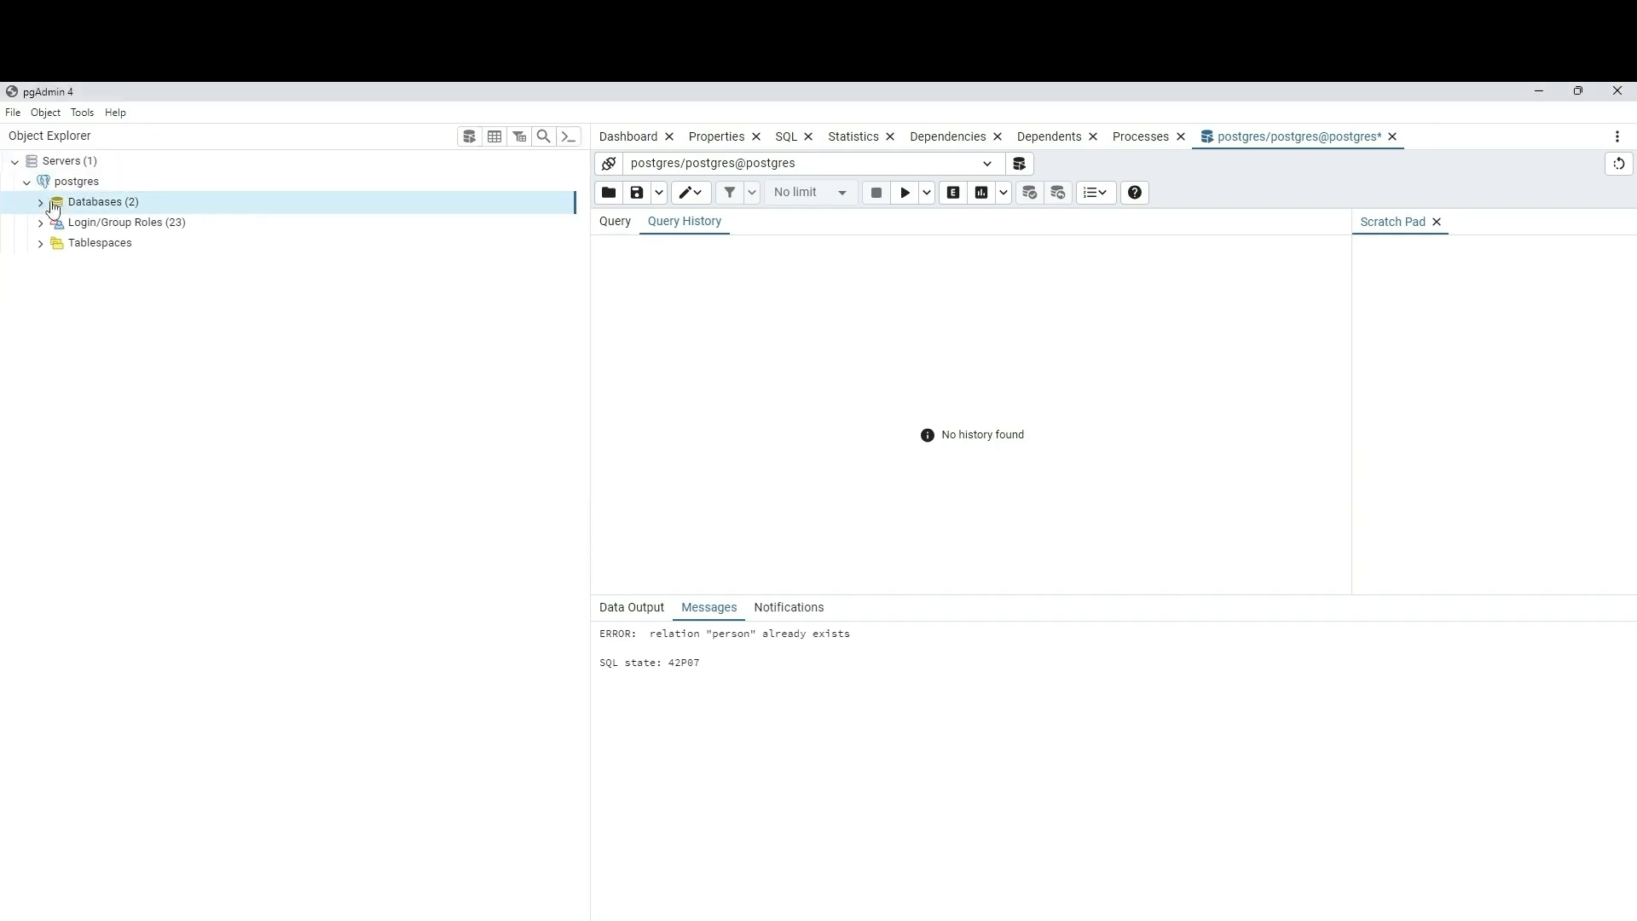
click(42, 204)
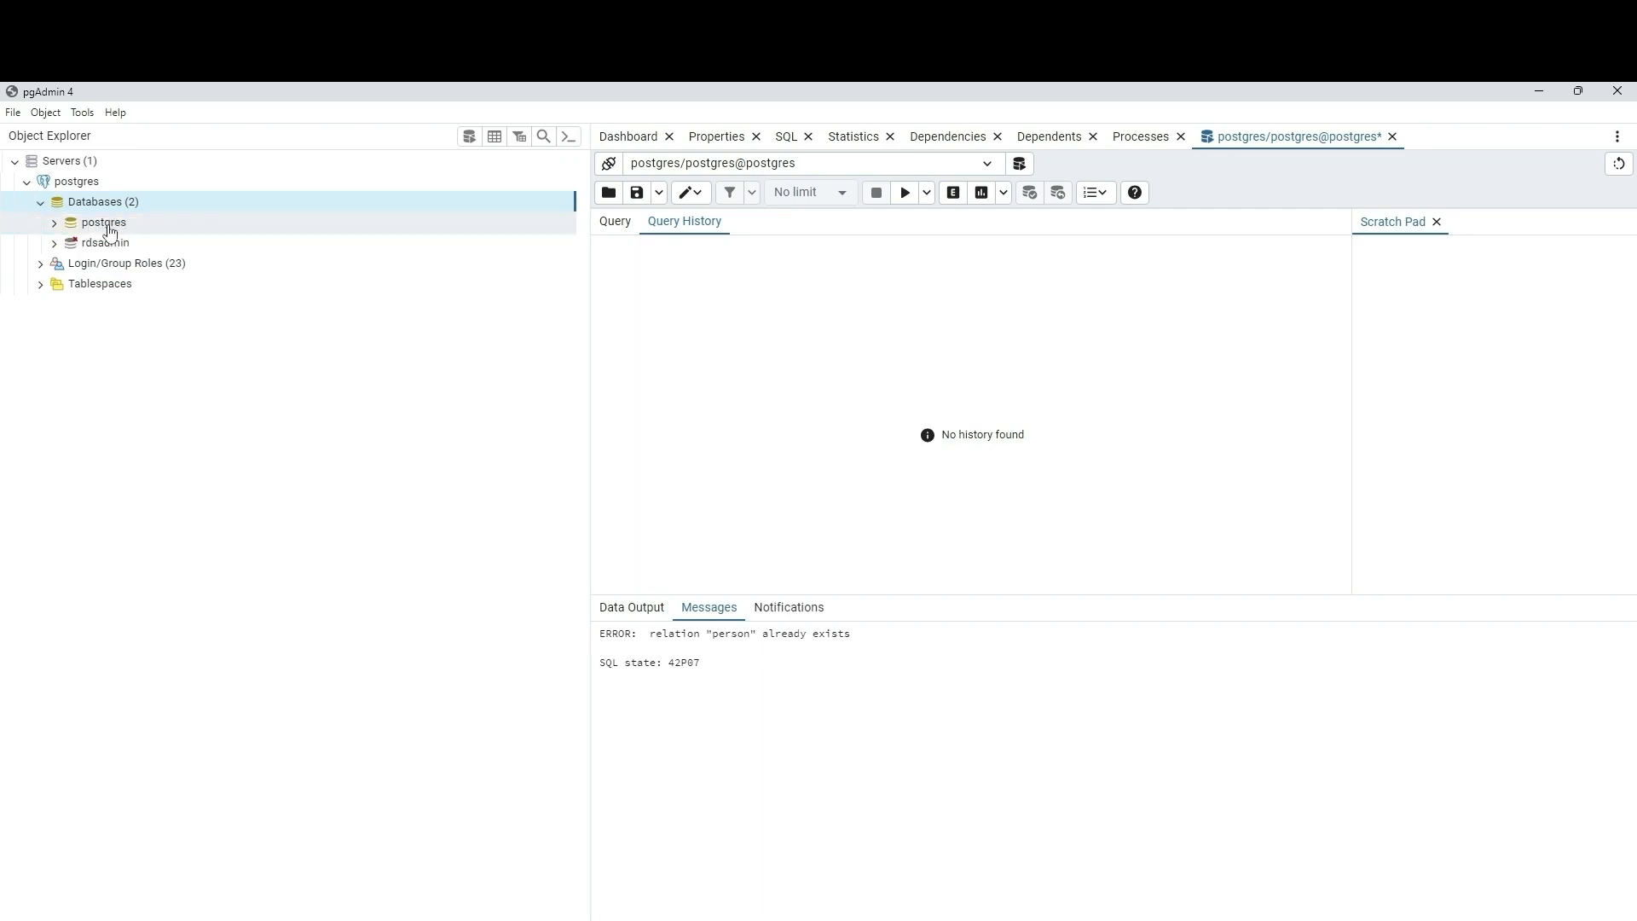
click(110, 229)
right_click(109, 228)
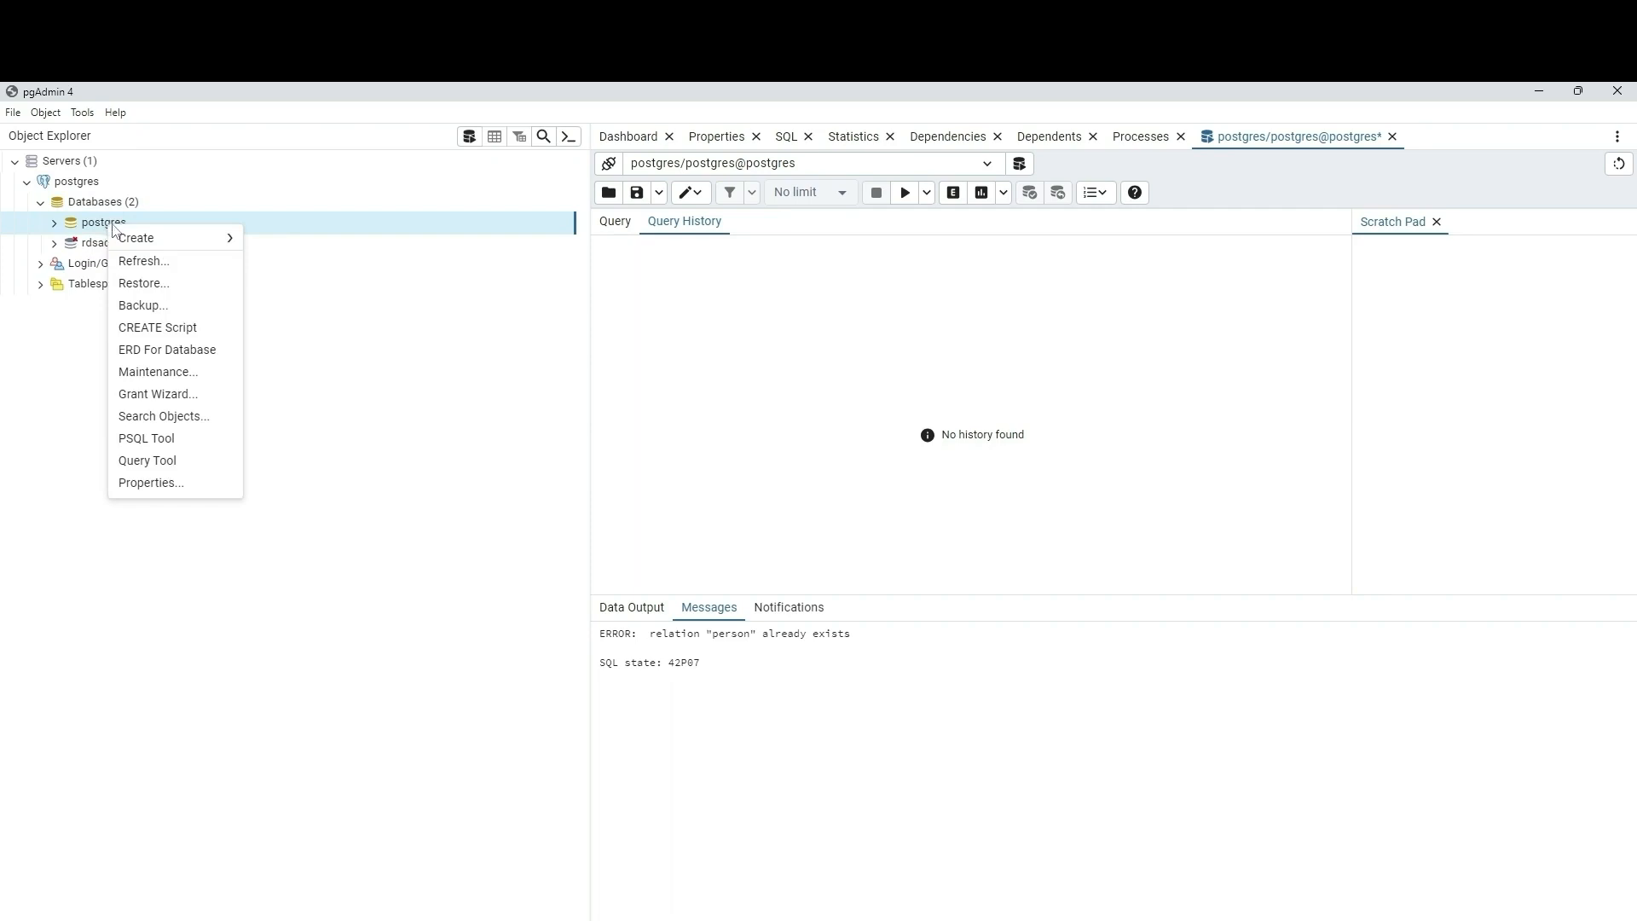
click(146, 461)
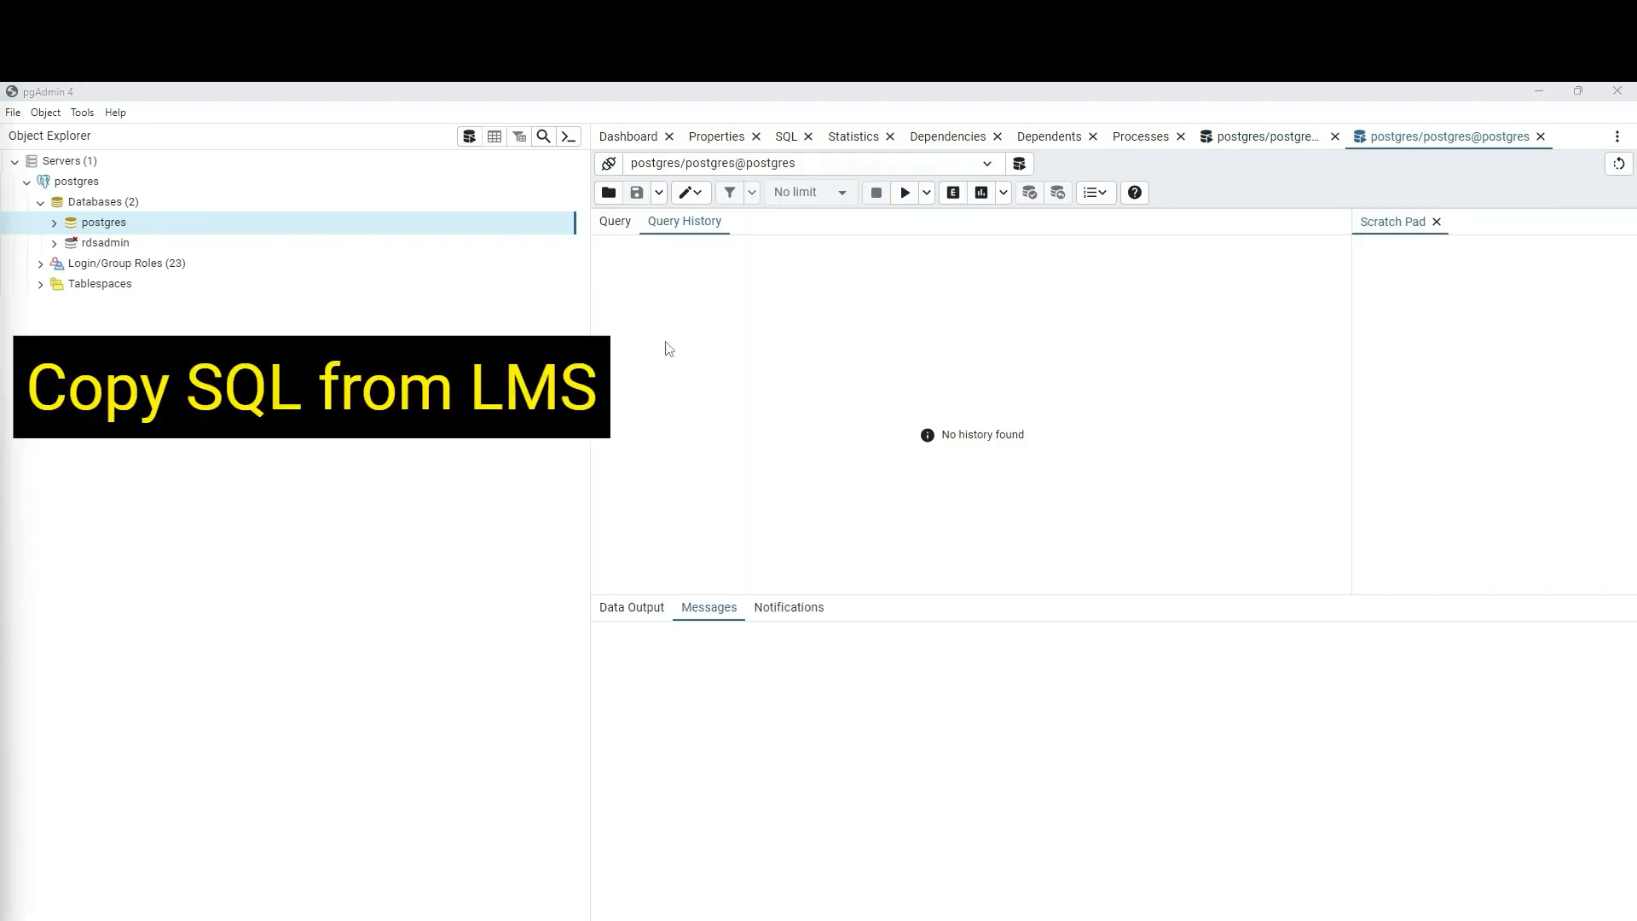
Step: Paste and execute SQL that creates a Person table with id, firstname, lastname, email and phone_number and inserts three rows
click(615, 223)
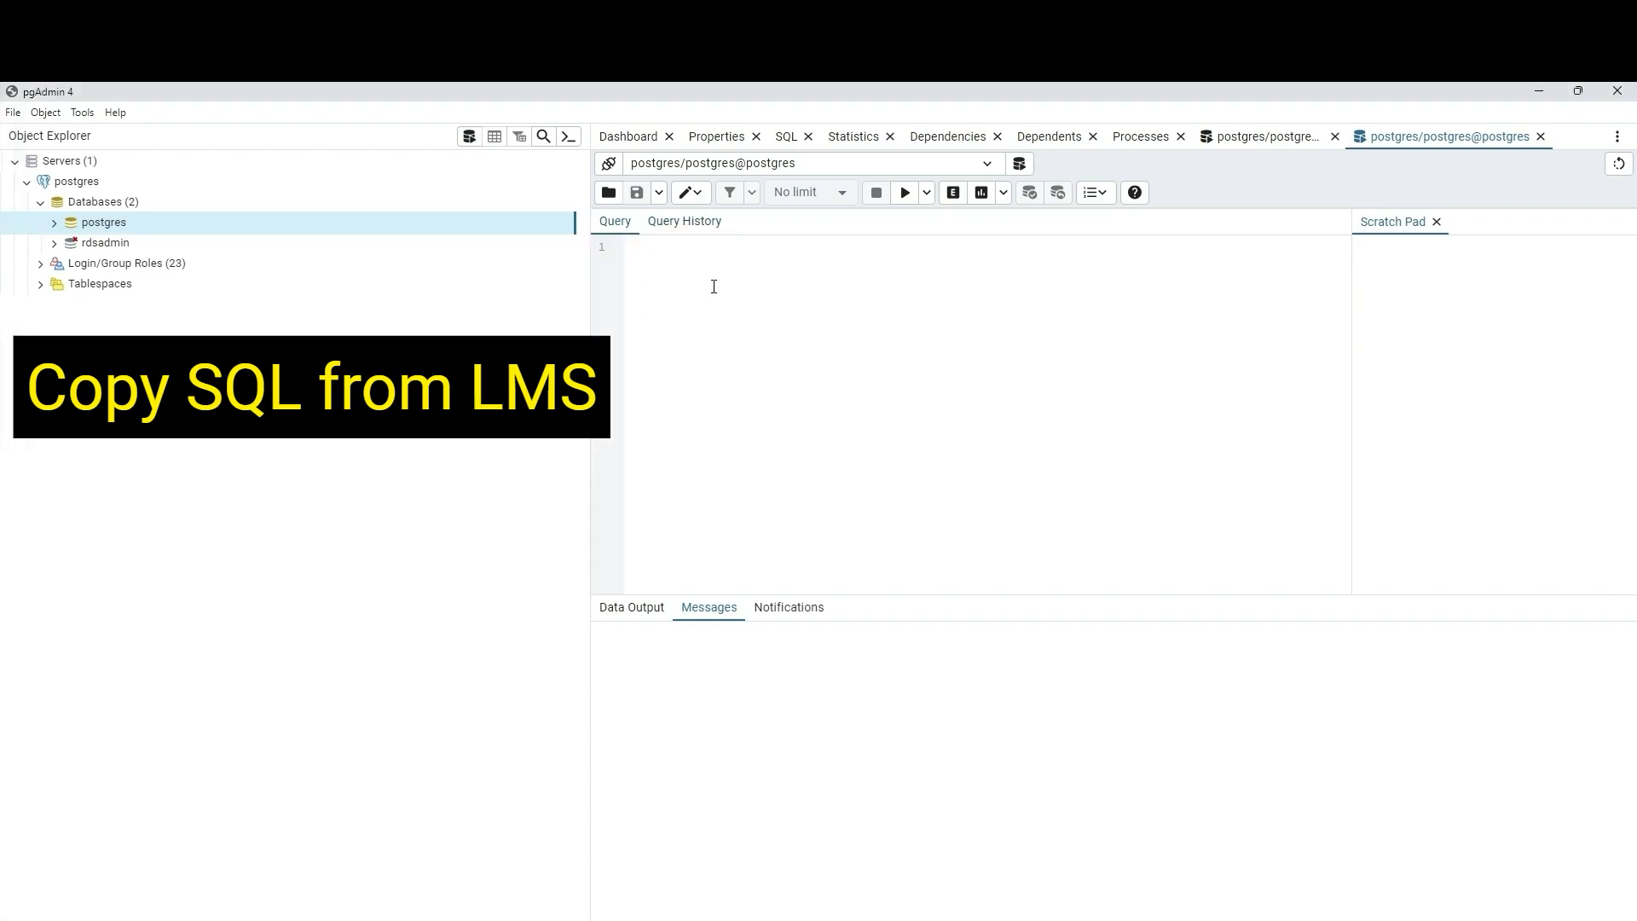
key(ctrl+v)
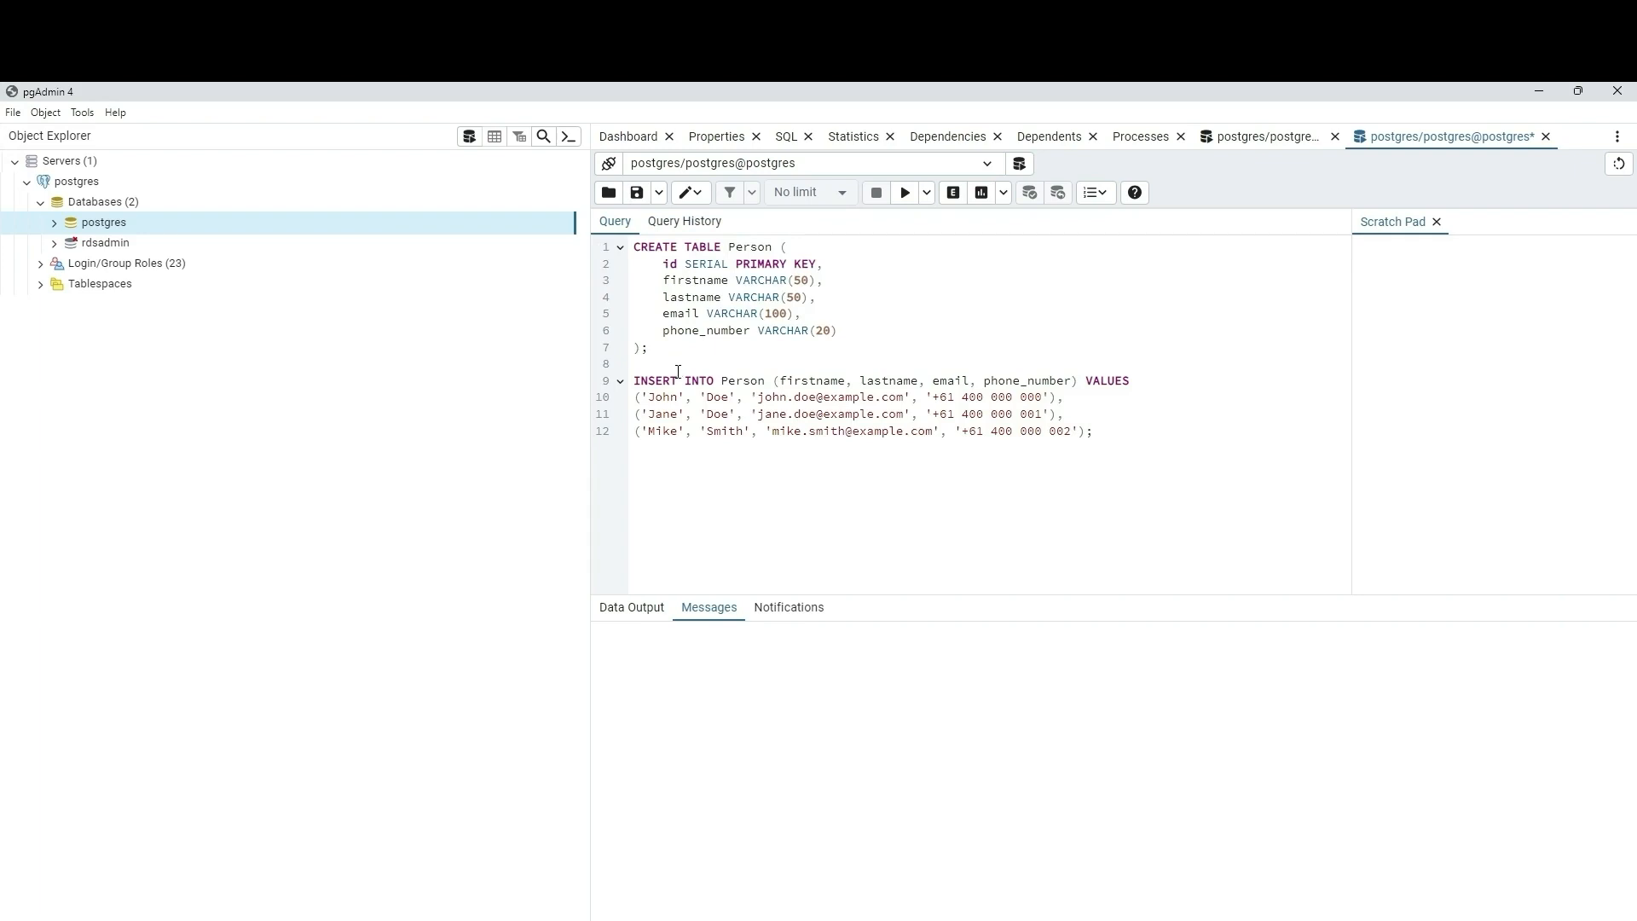
click(905, 194)
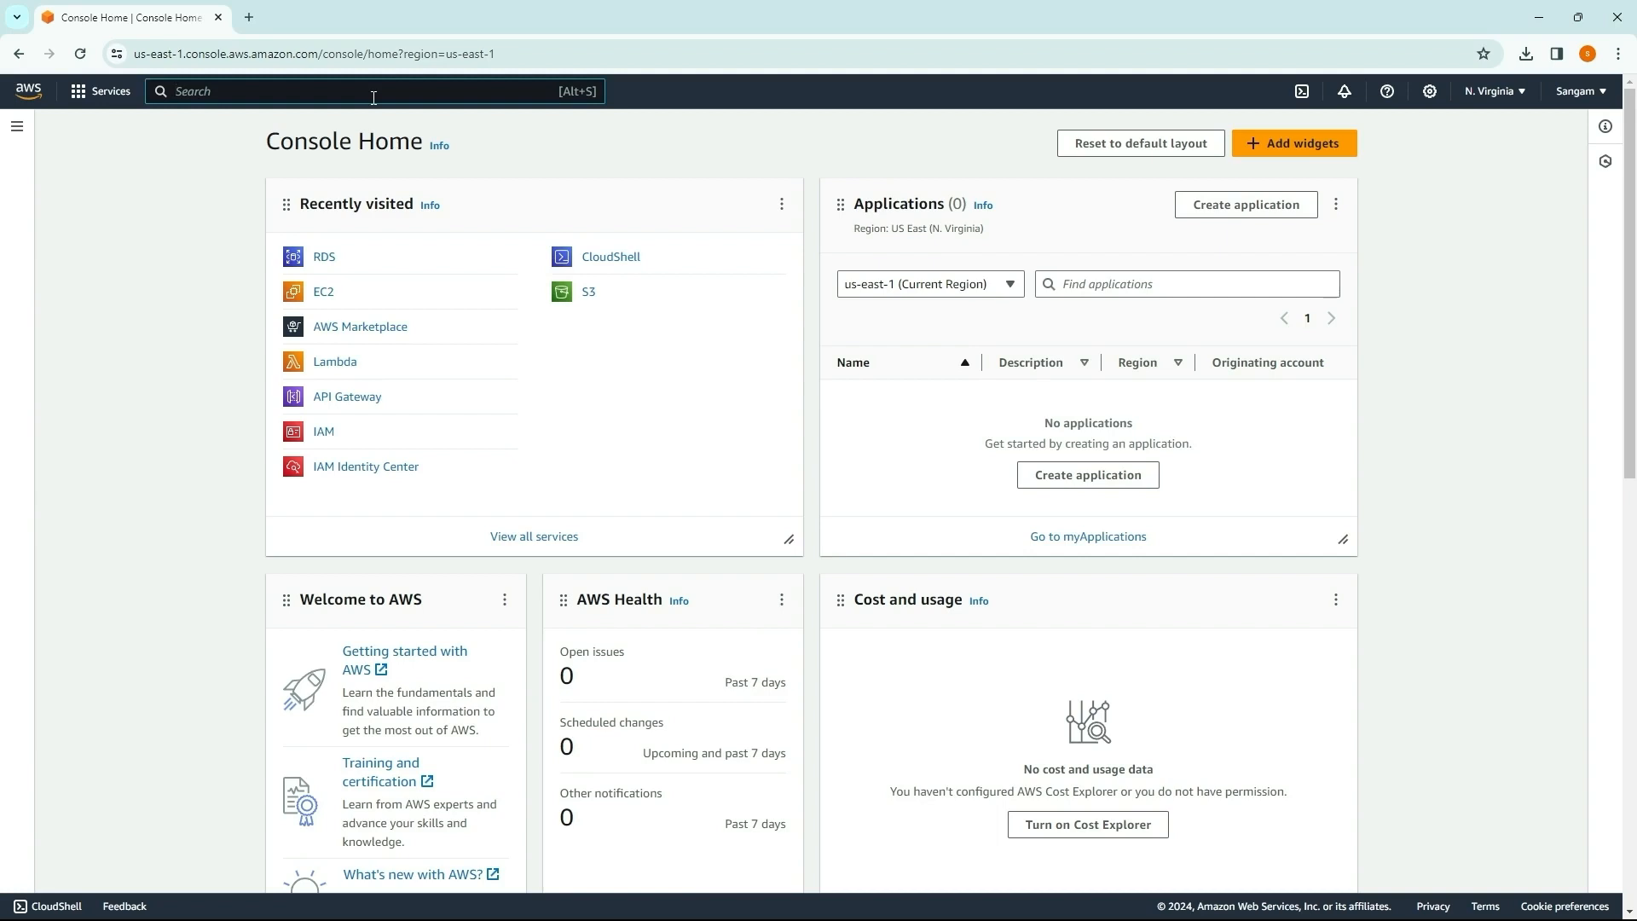
Step: Switch to the AWS console in the browser, search the services for lambda, and open Lambda
text(lambda)
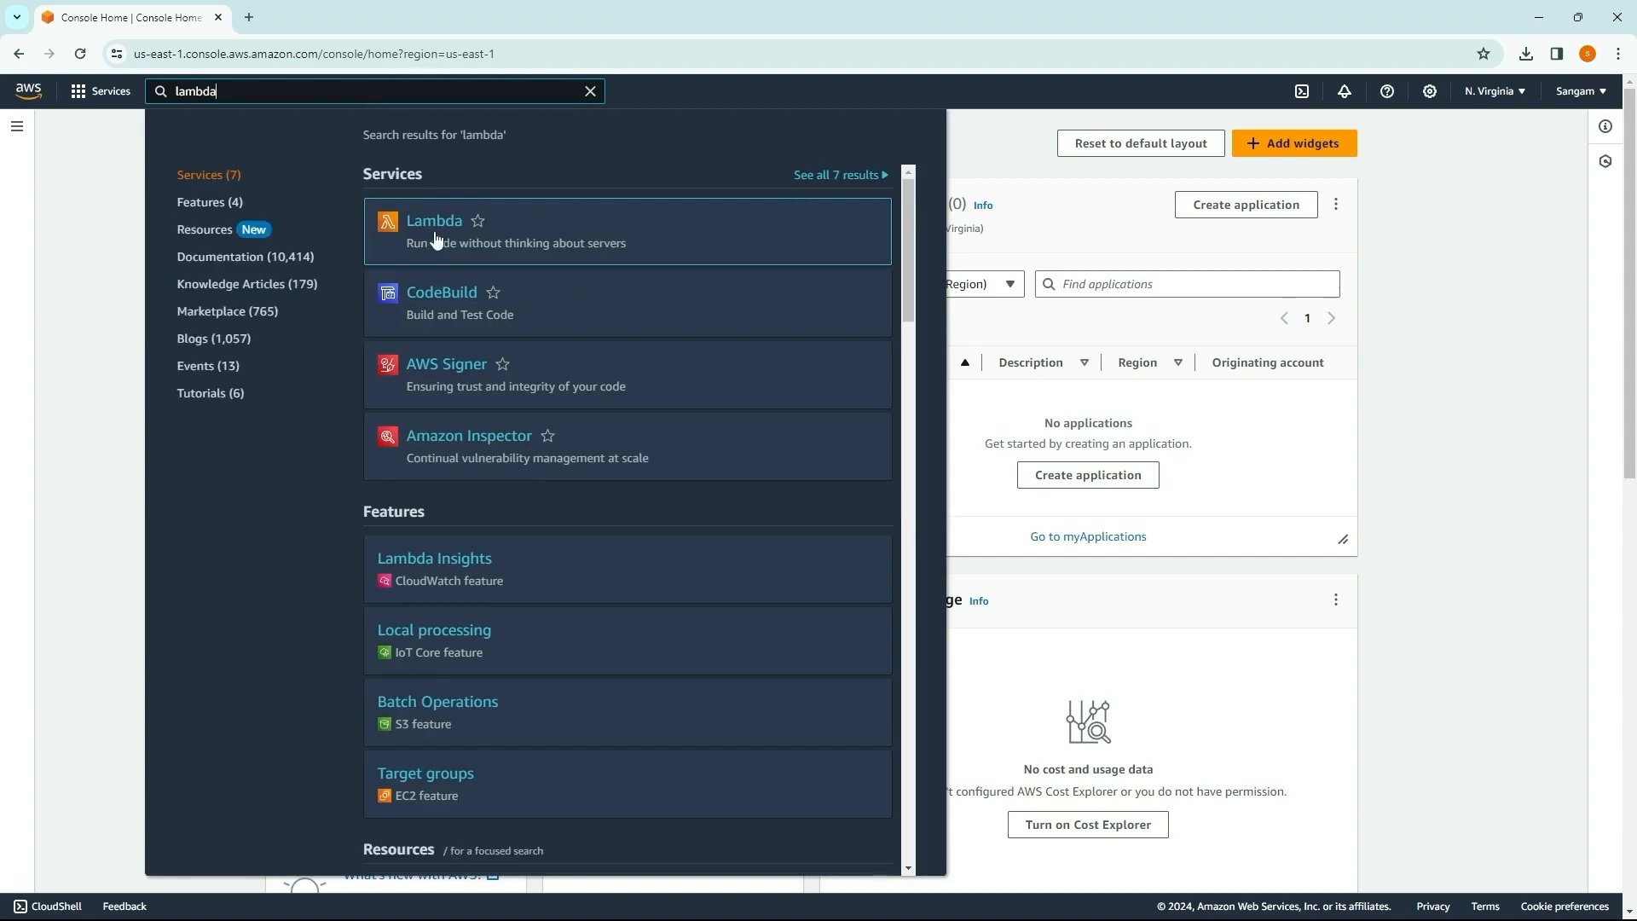
click(431, 224)
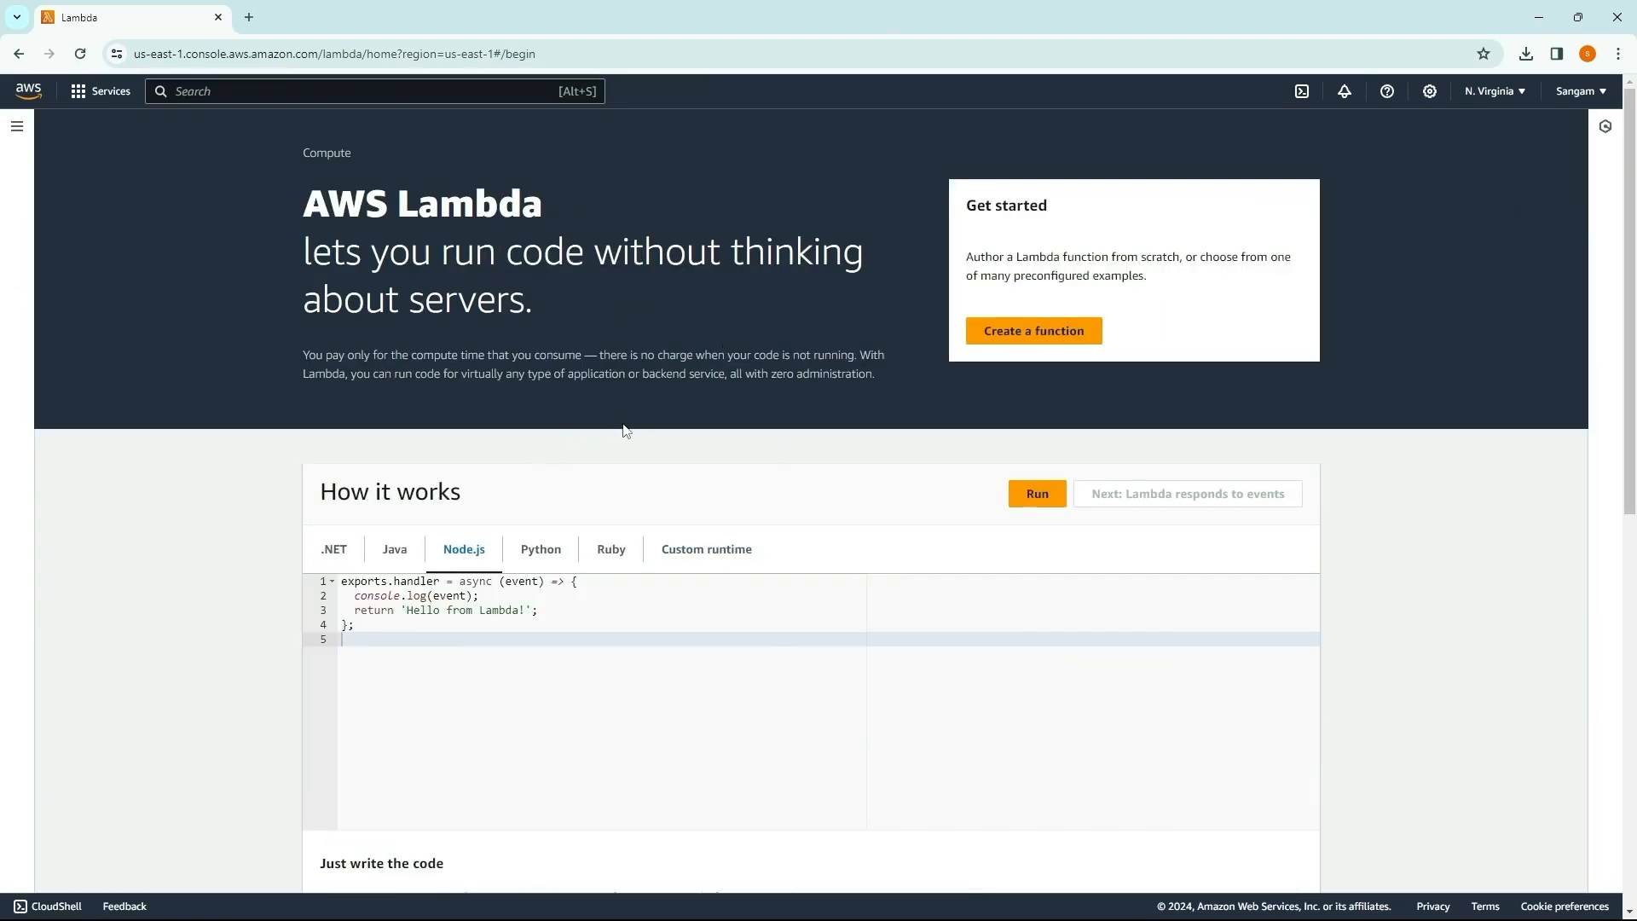
Step: View the sample Lambda handler code for .NET, Java, Node.js and Python on the Lambda start page
click(331, 556)
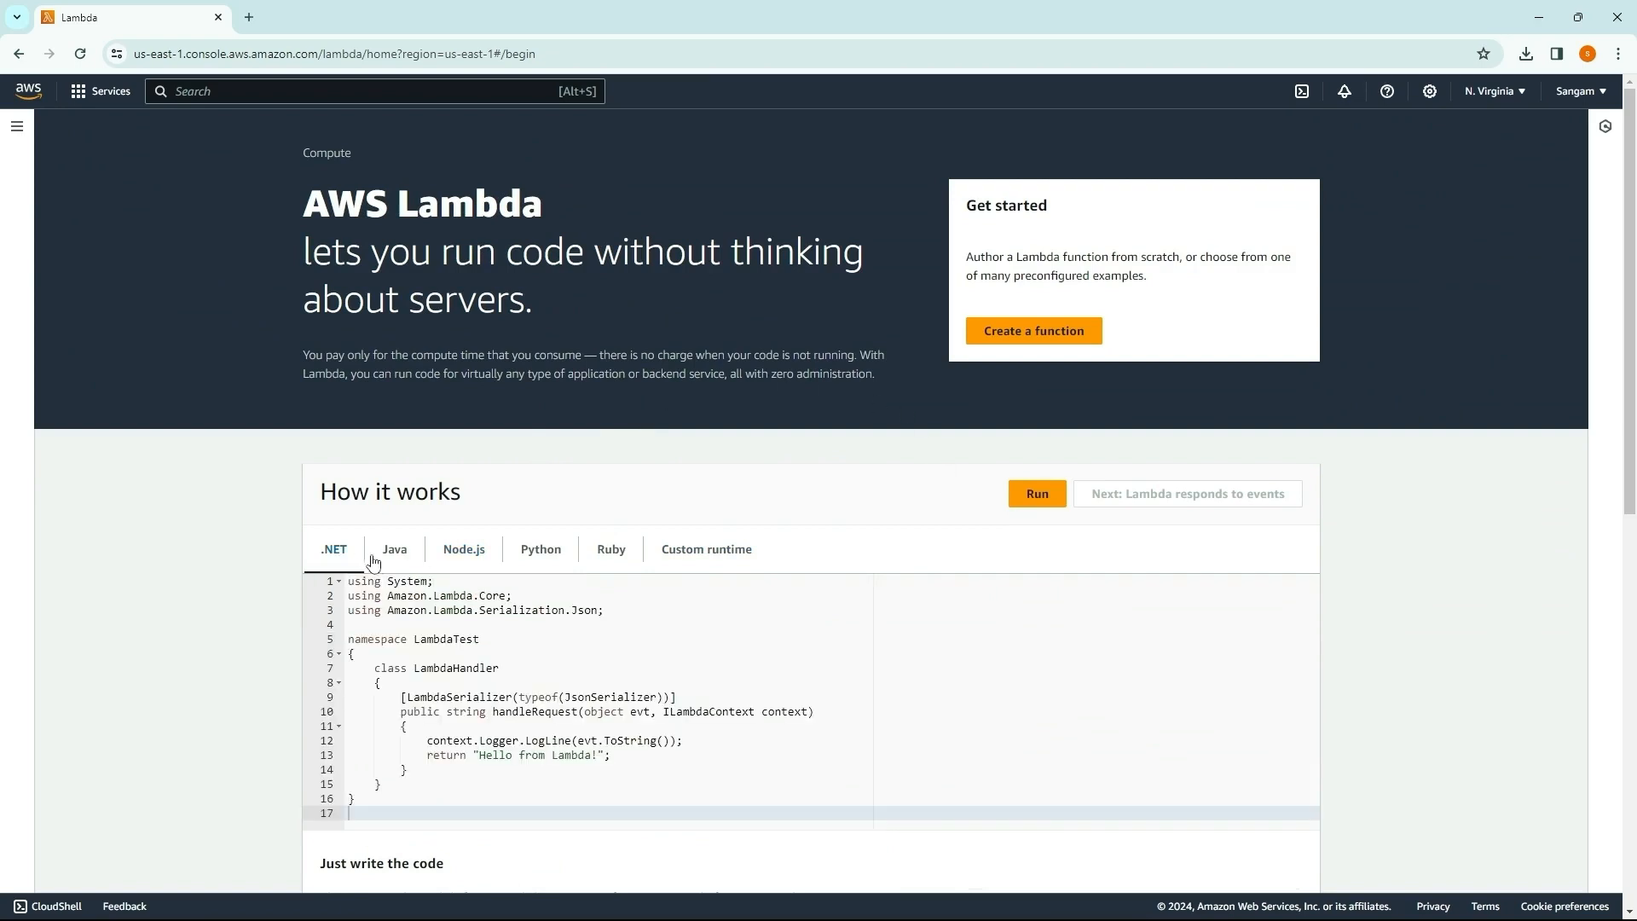
click(396, 554)
click(459, 555)
click(544, 554)
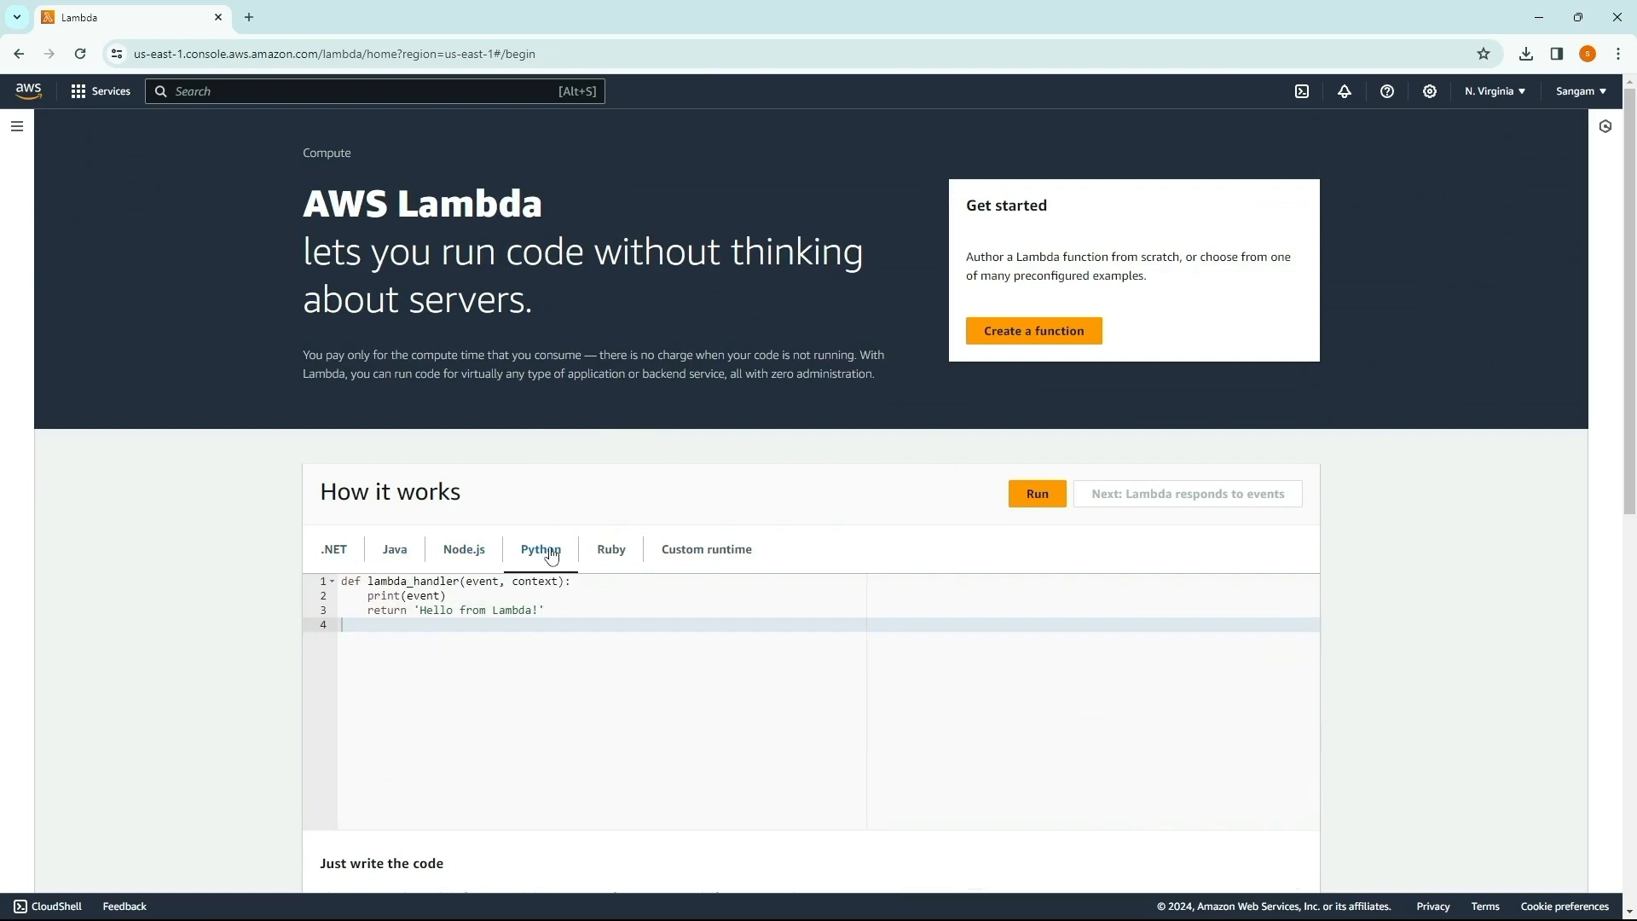
scroll(725, 597, down, 2)
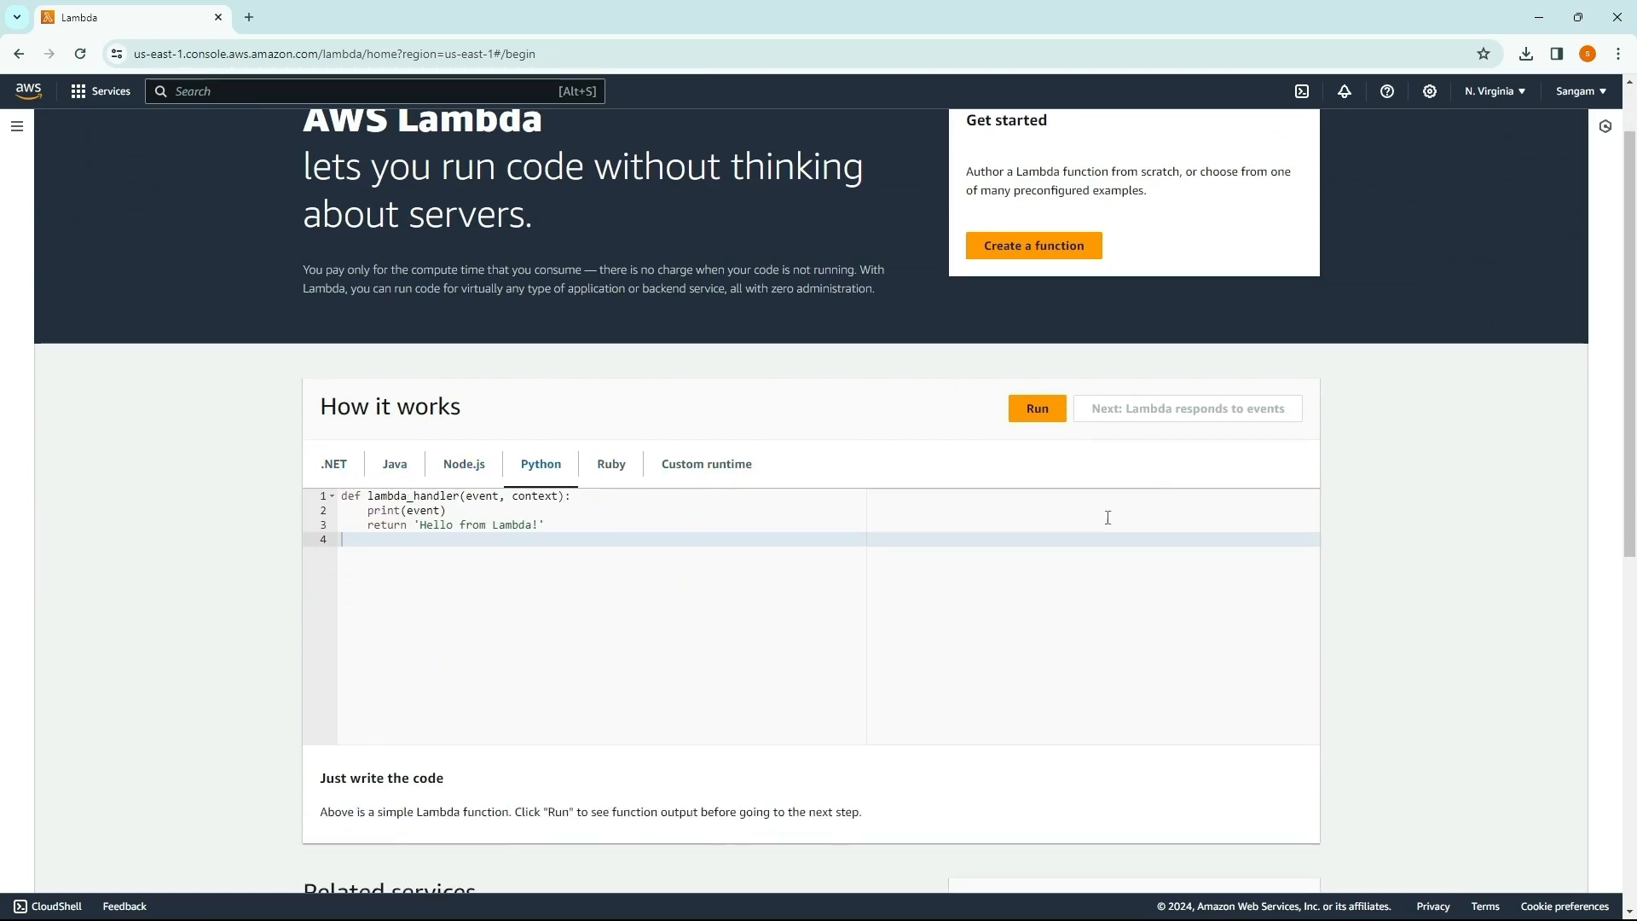
scroll(1049, 409, up, 2)
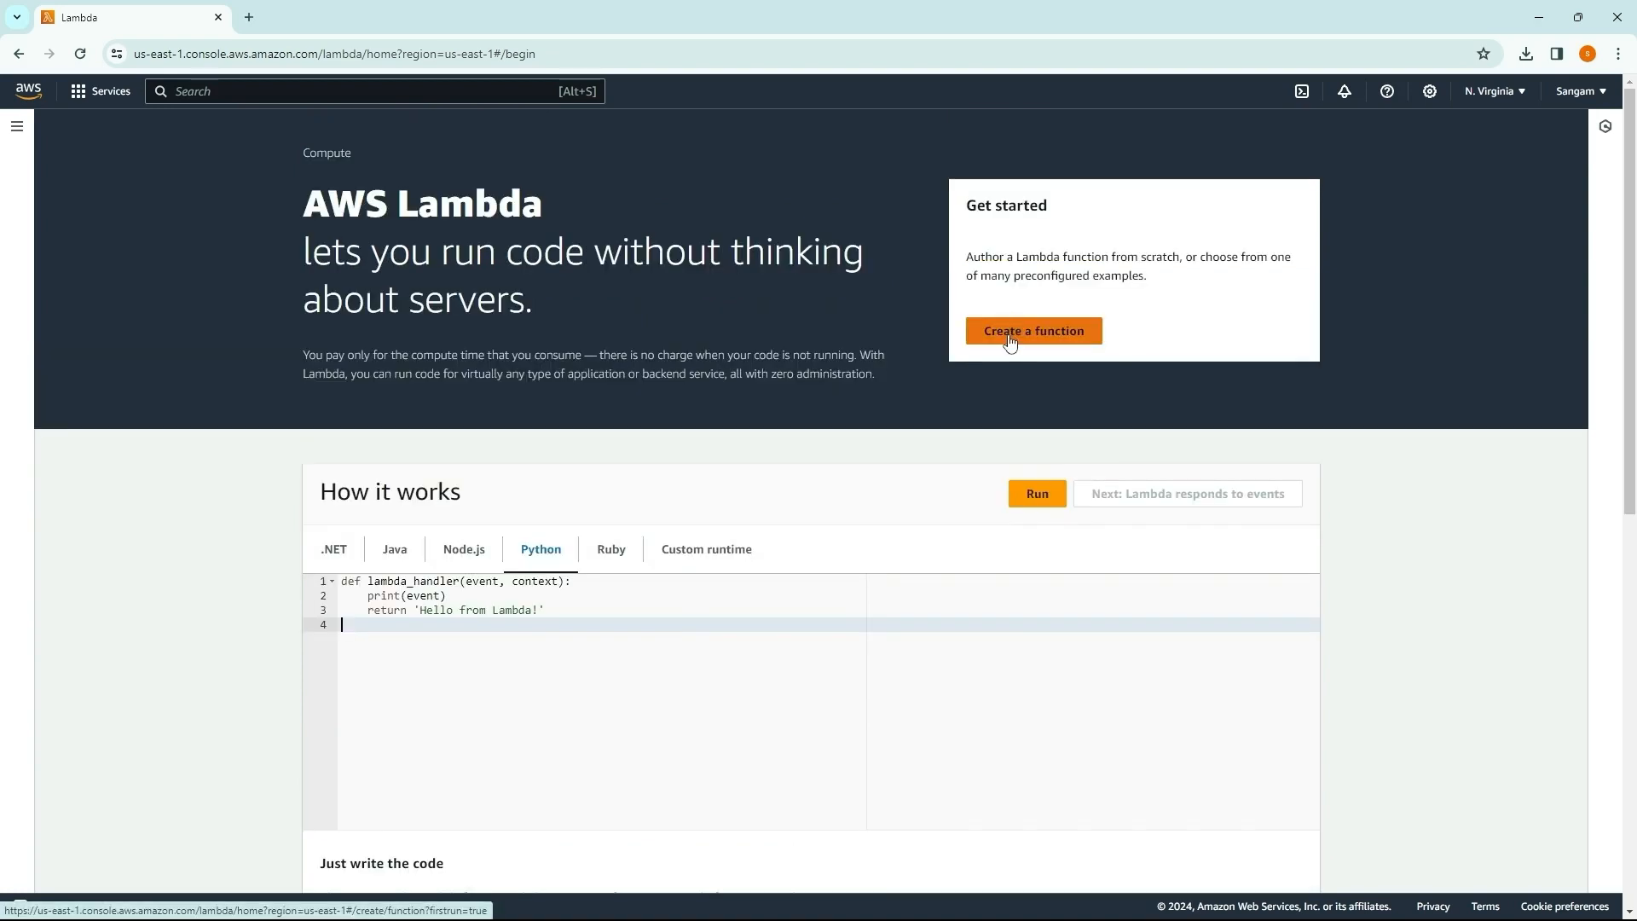
Step: Start creating a Lambda function authored from scratch and enter bootcamp as its function name
click(1010, 339)
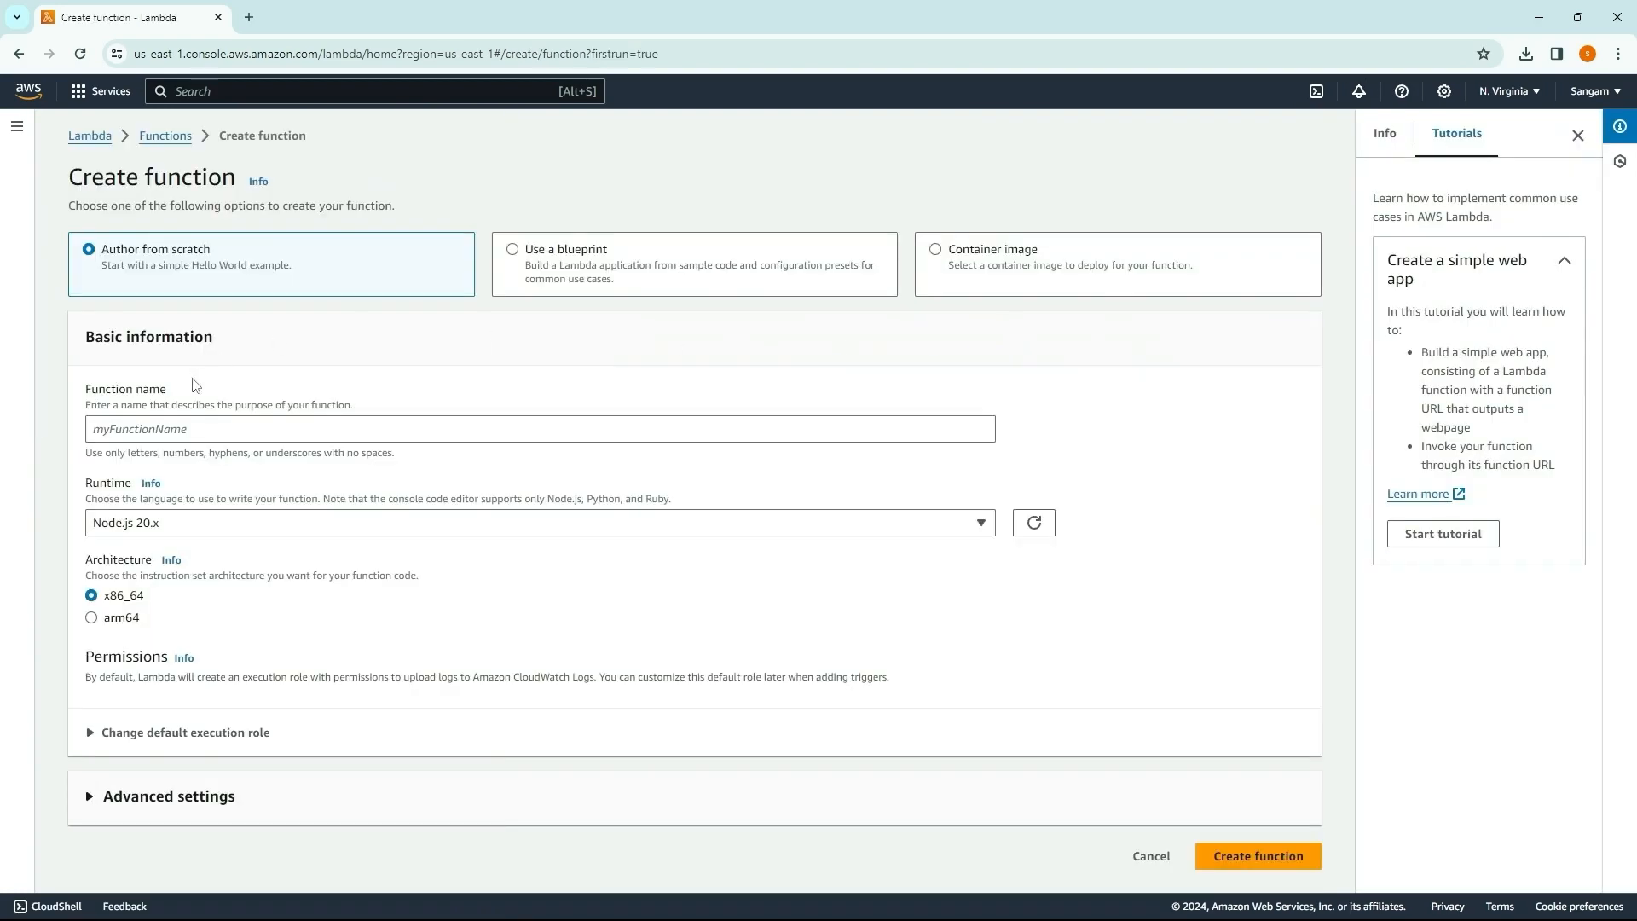
click(165, 429)
key(Return)
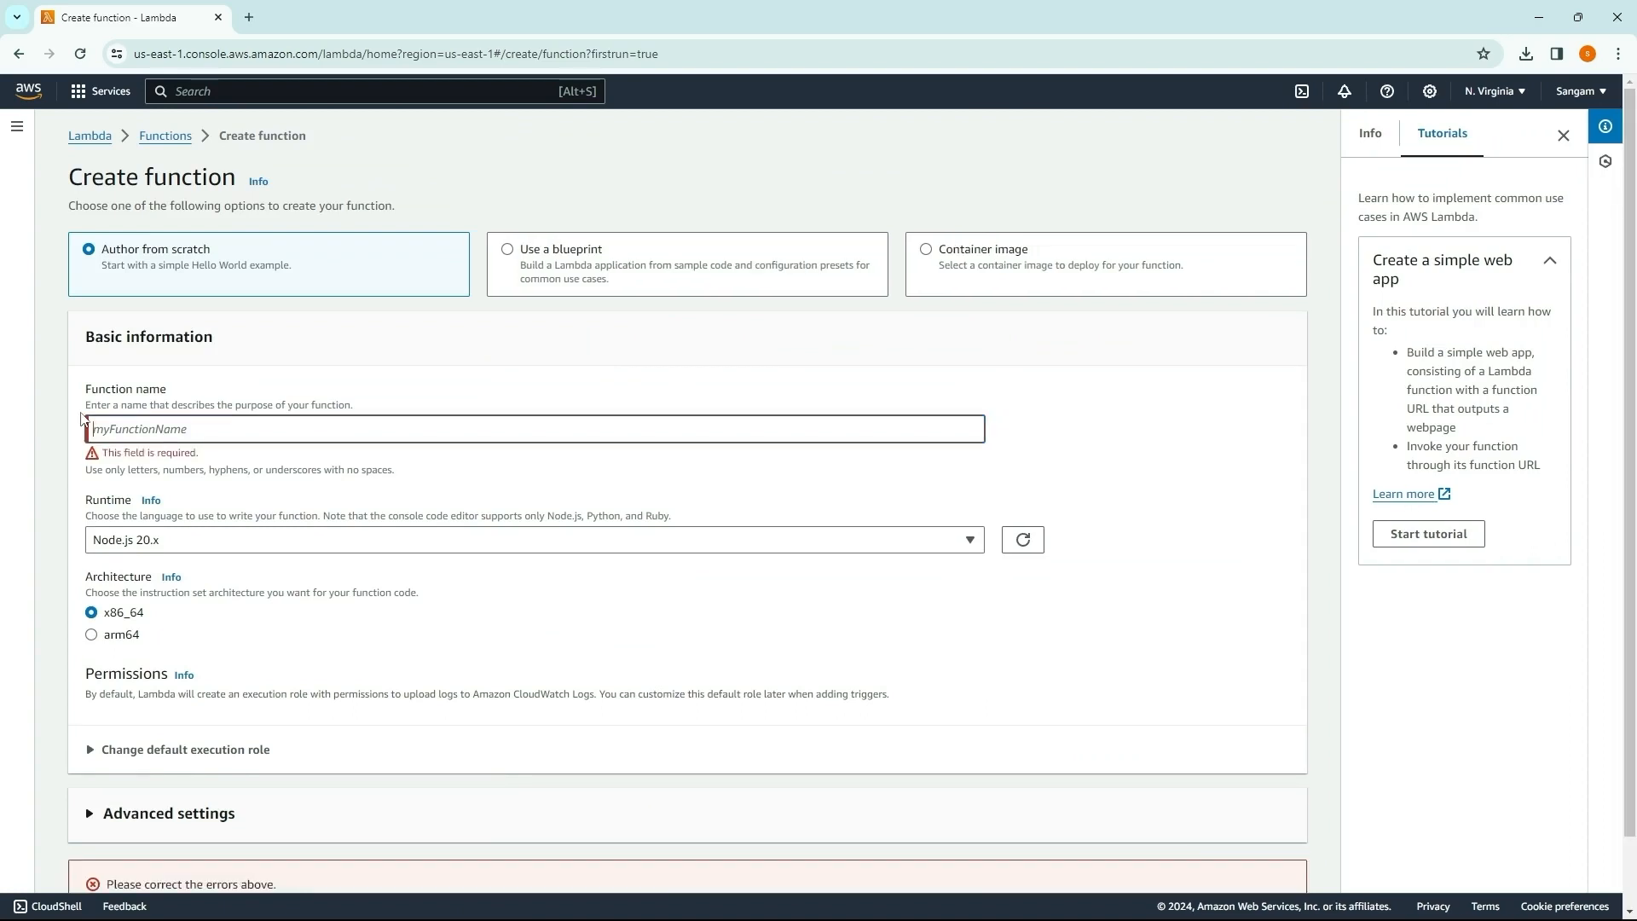
text(bootca)
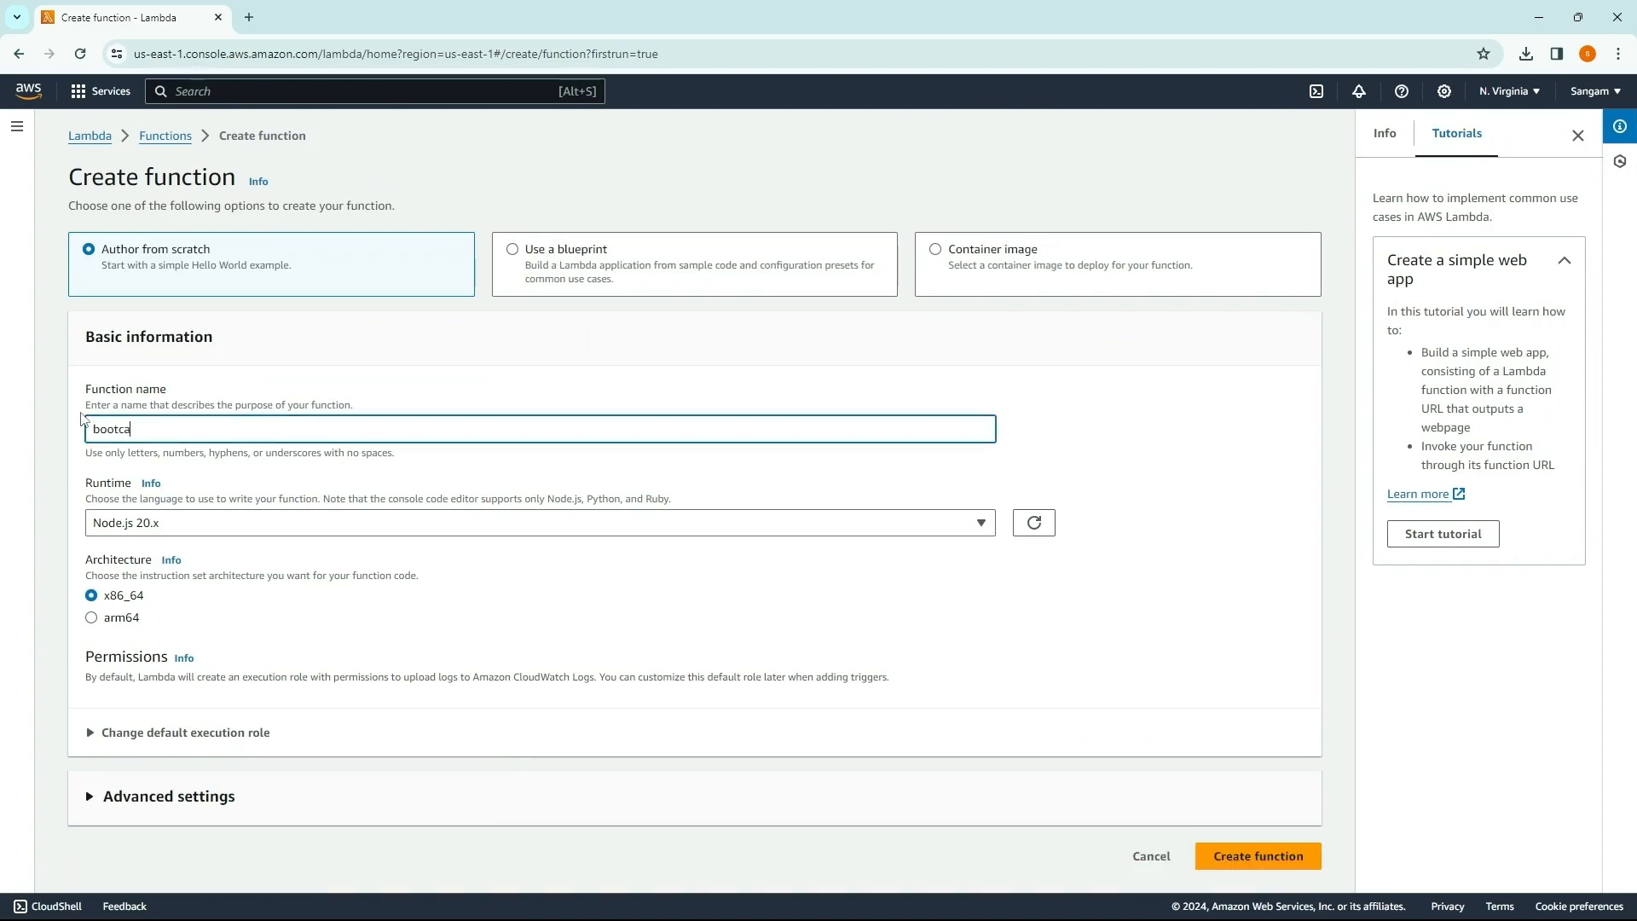
text(mp_function)
Step: Complete the function name as bootcamp_function and choose Python 3.12 as the runtime
click(207, 527)
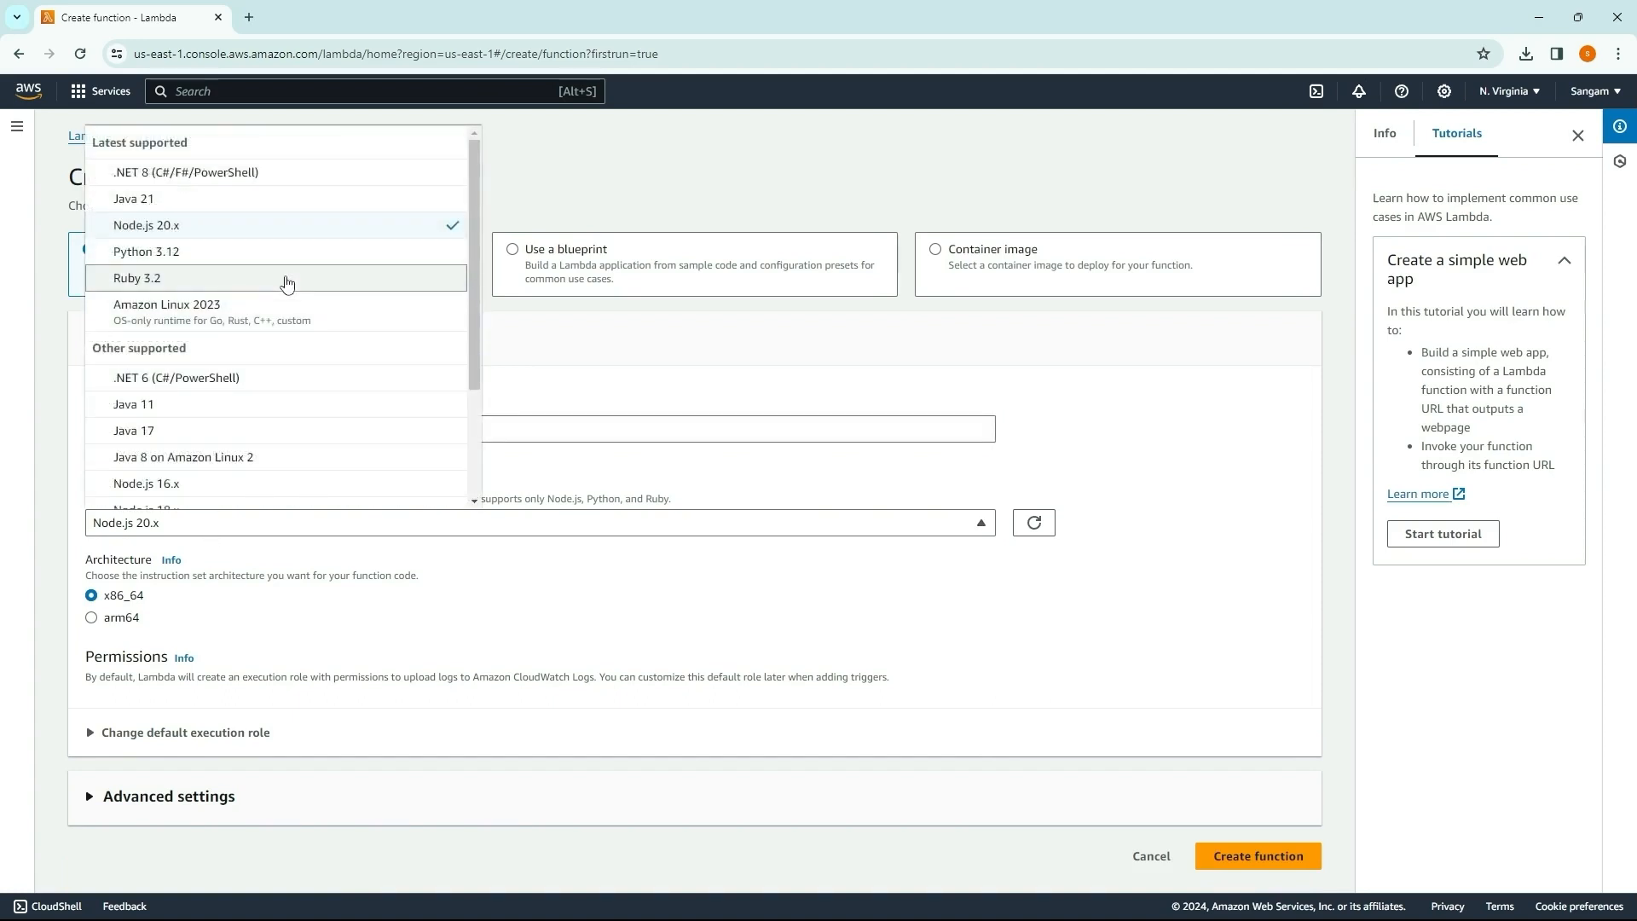
scroll(247, 316, down, 2)
scroll(249, 318, up, 1)
scroll(250, 320, down, 2)
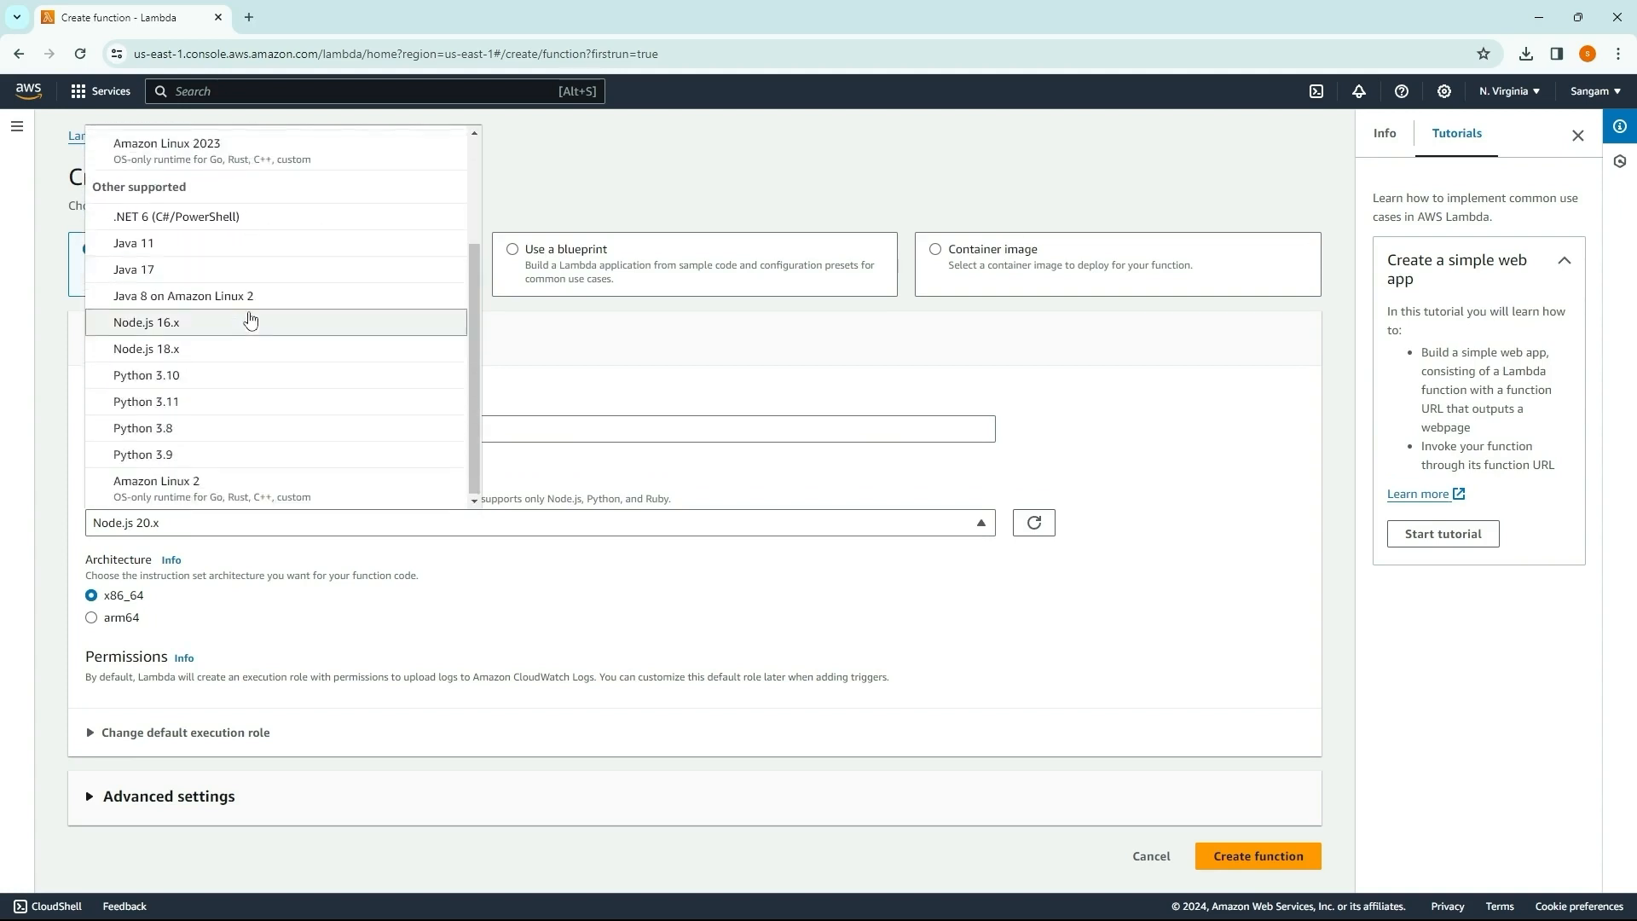
scroll(249, 317, up, 1)
click(205, 189)
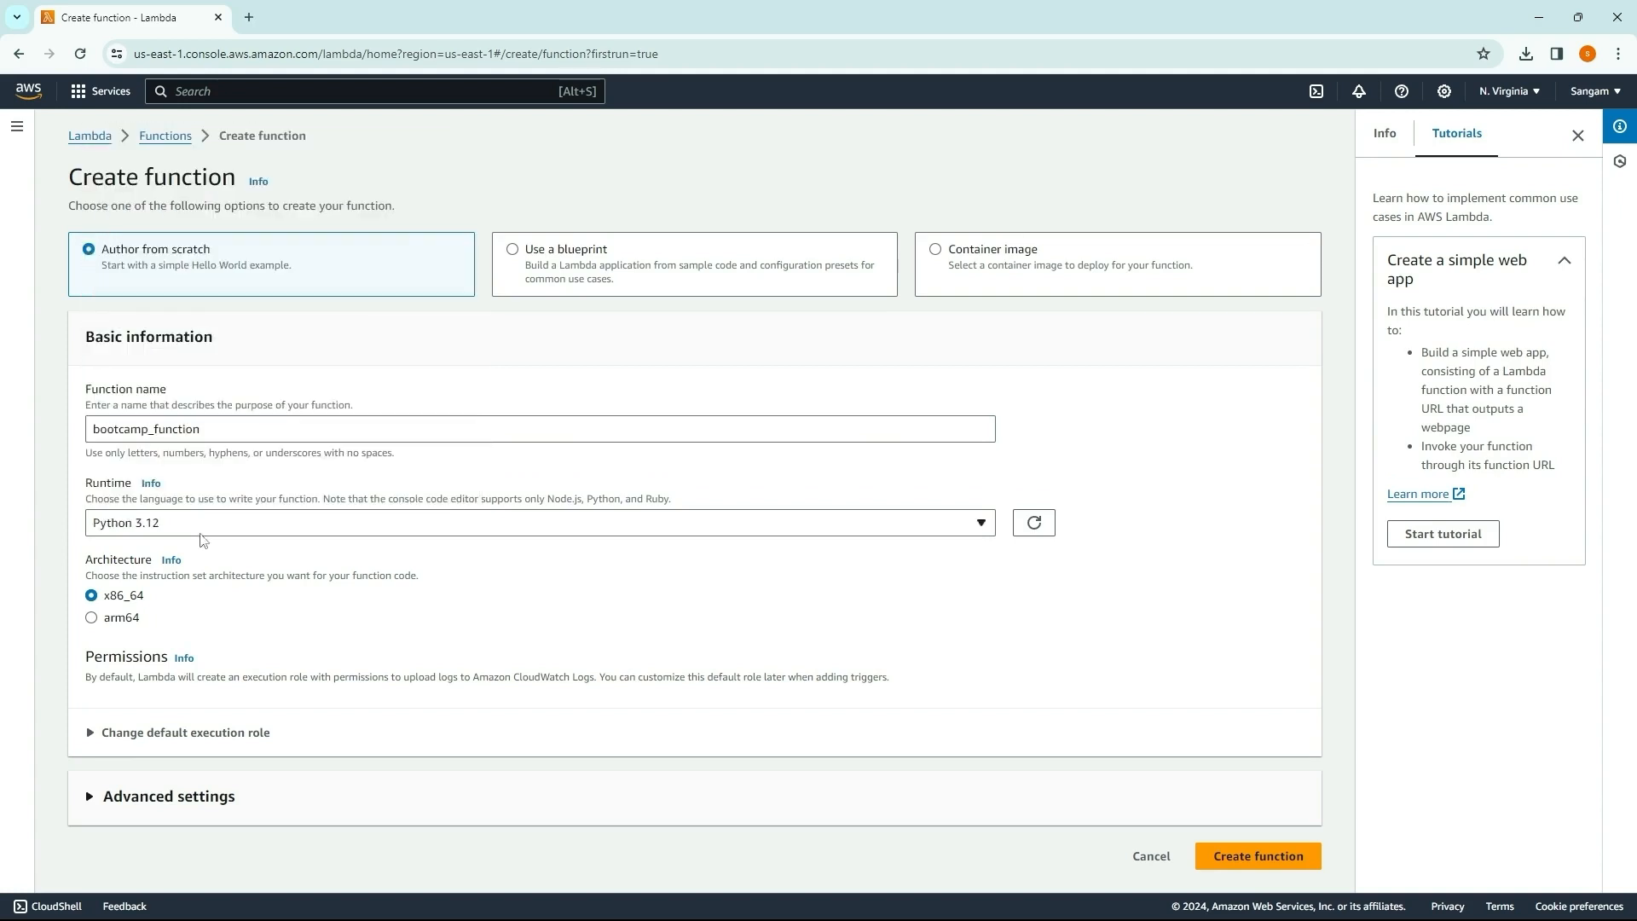
Step: Check the other available runtimes, keep Python 3.12, and create the Lambda function
click(220, 533)
scroll(226, 393, down, 2)
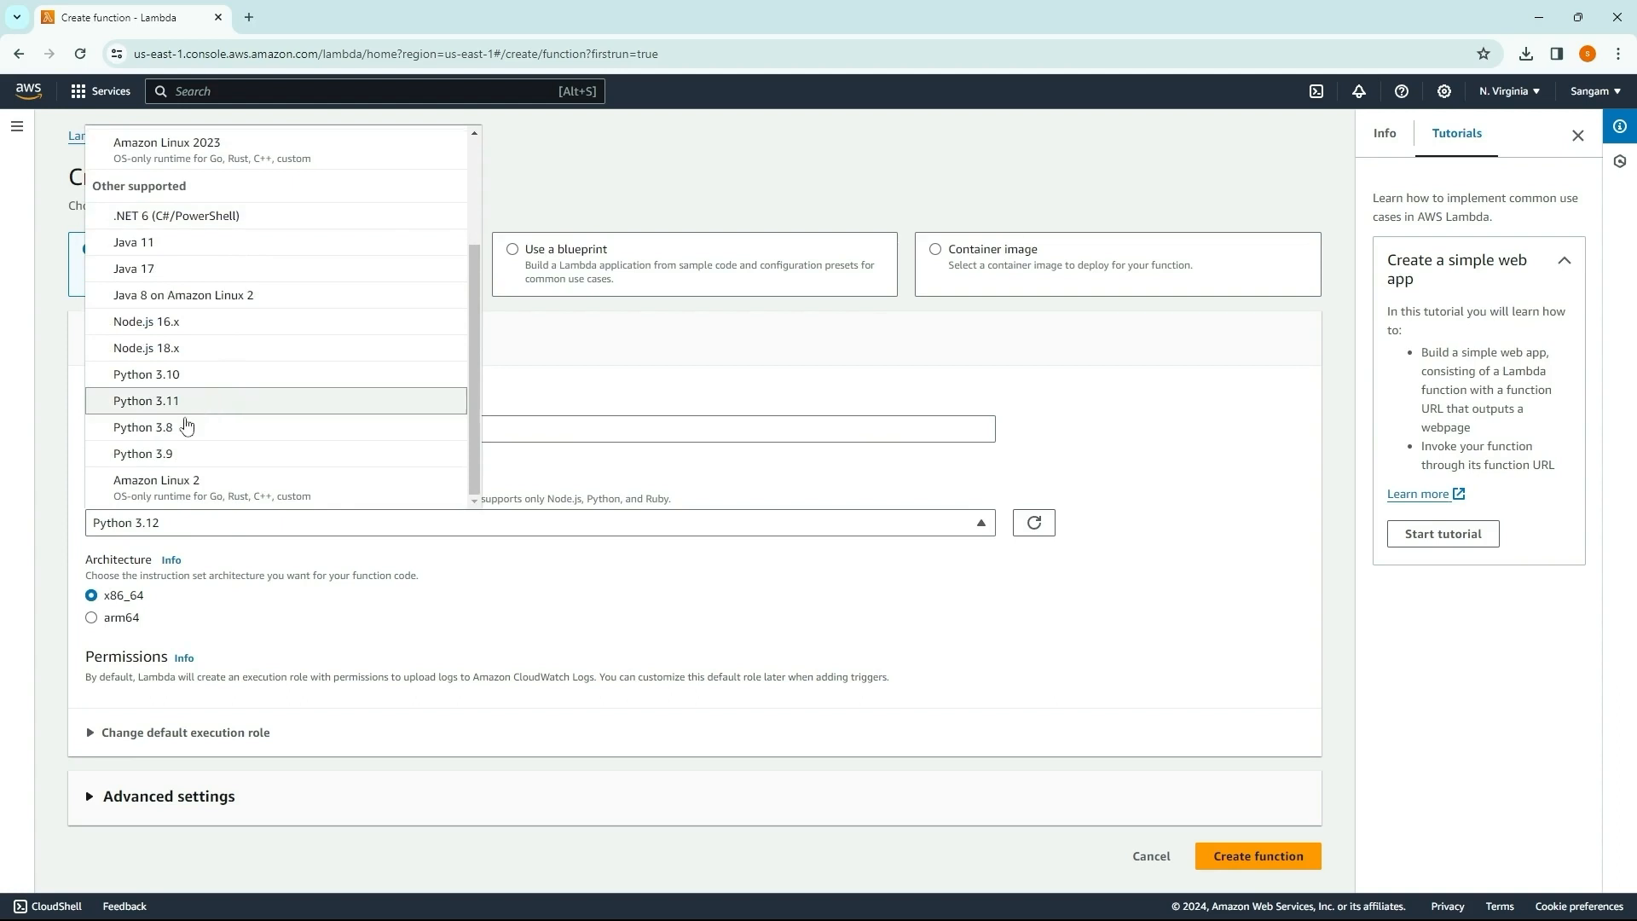
click(203, 535)
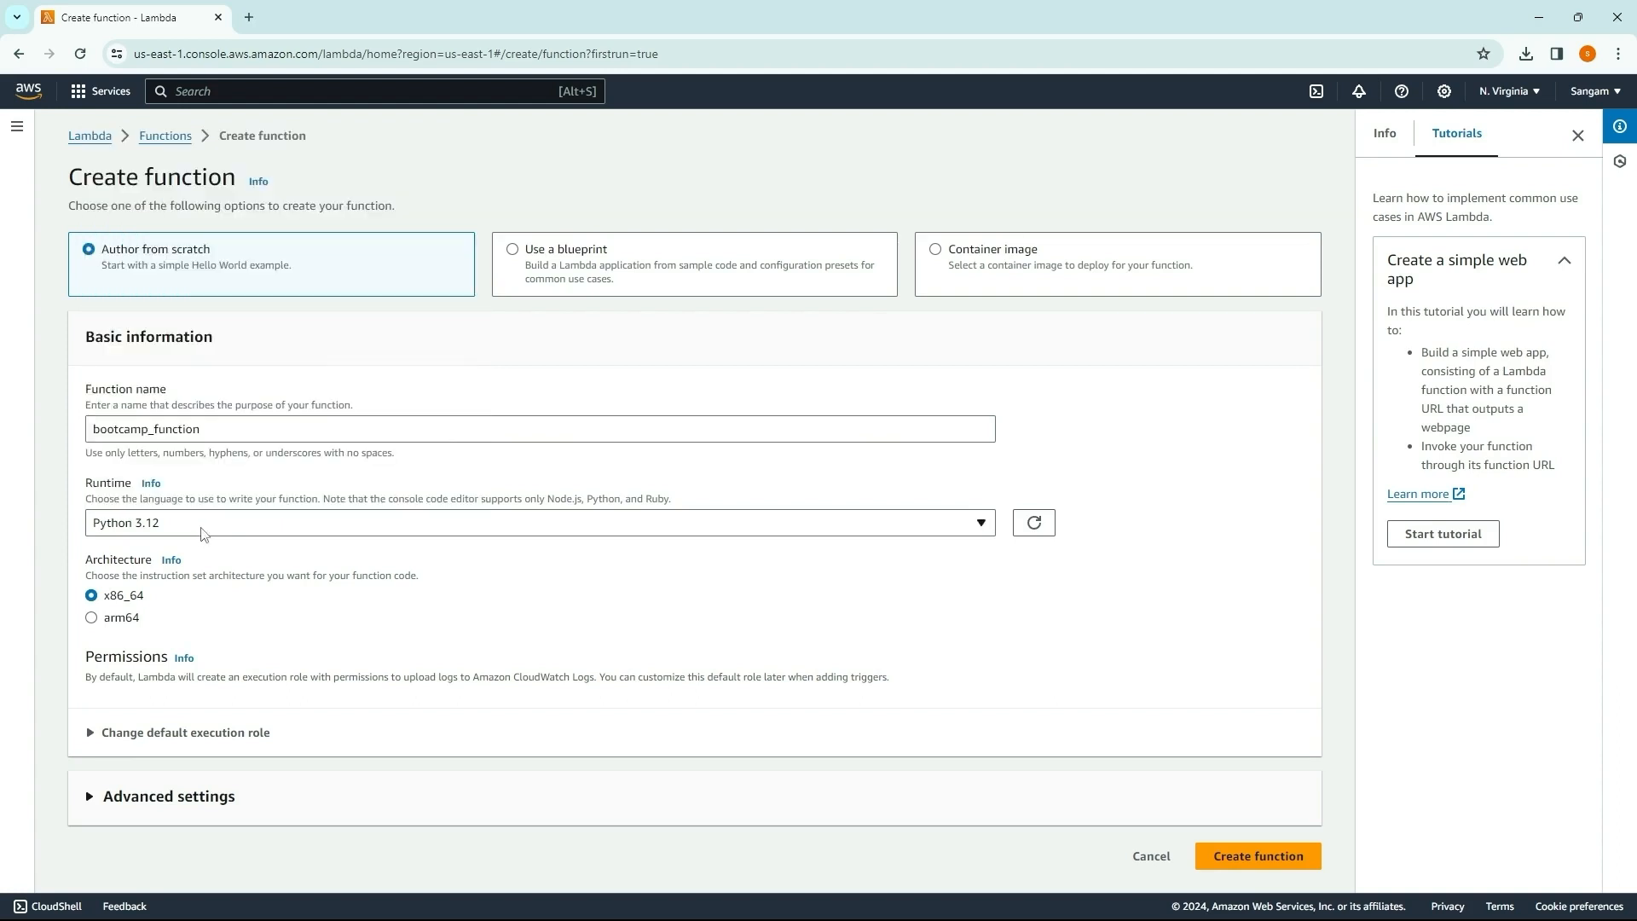
click(205, 533)
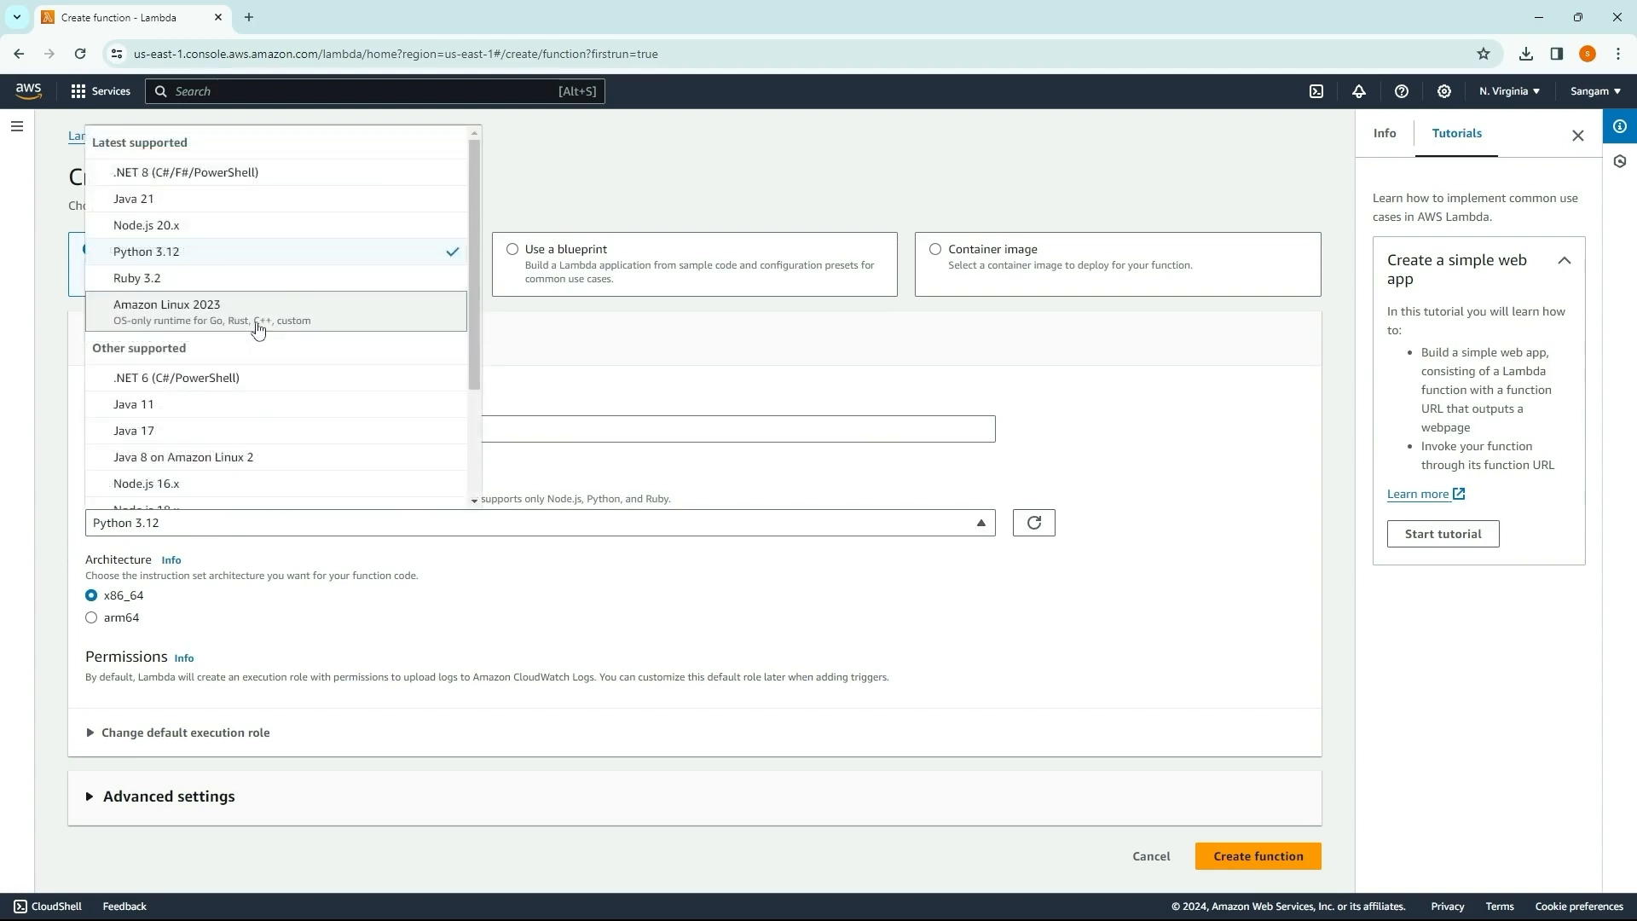
click(51, 486)
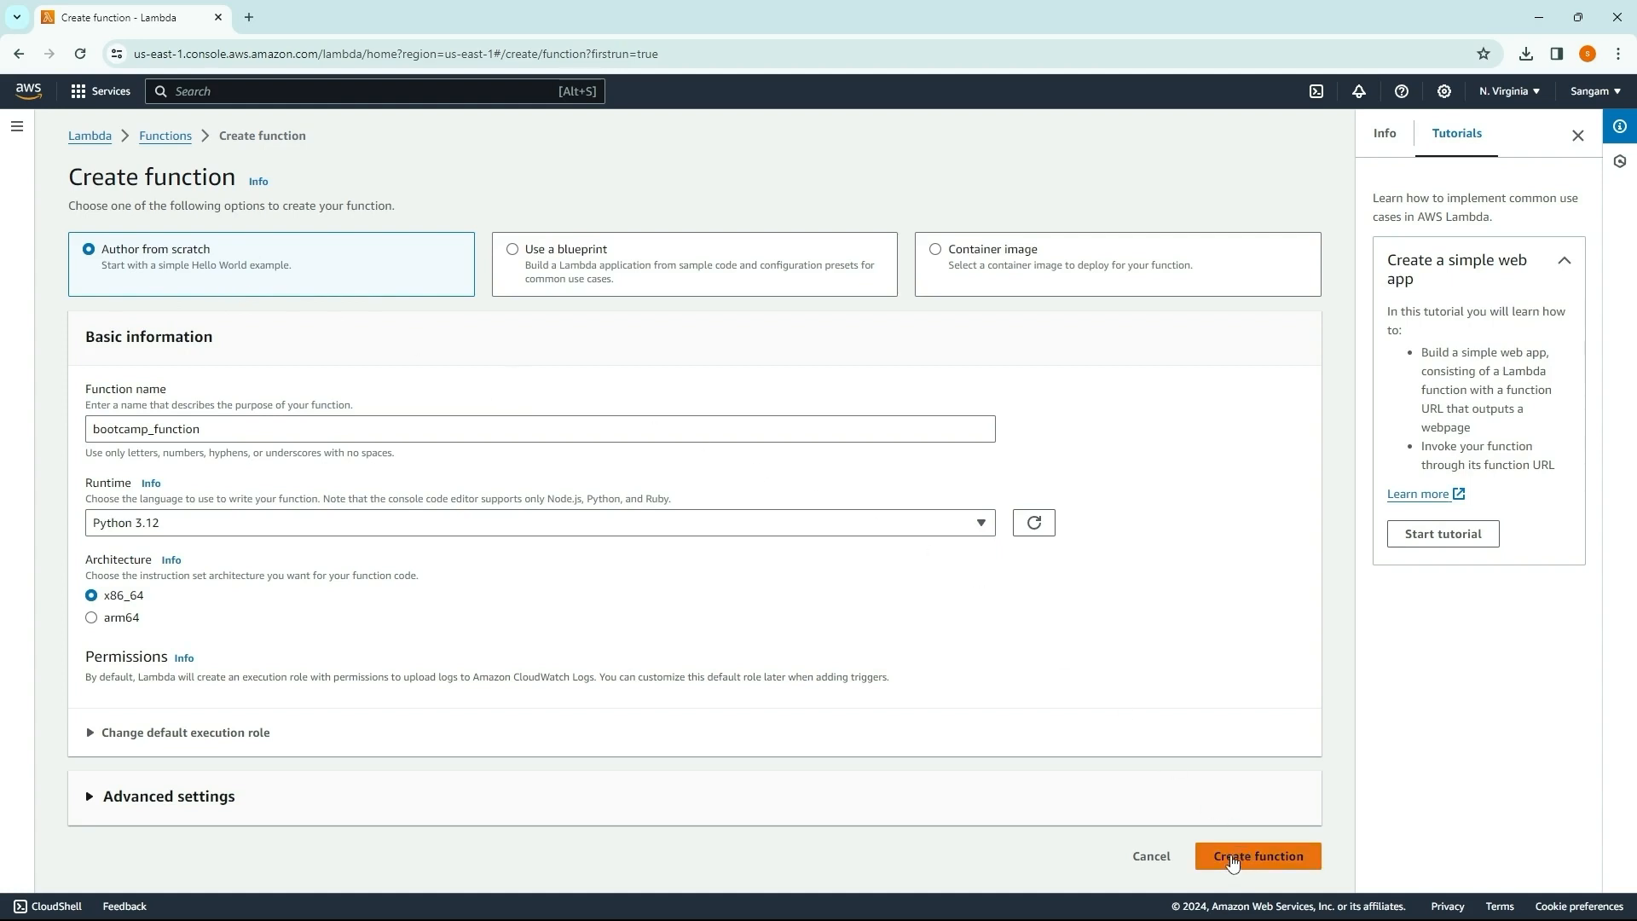
click(1233, 863)
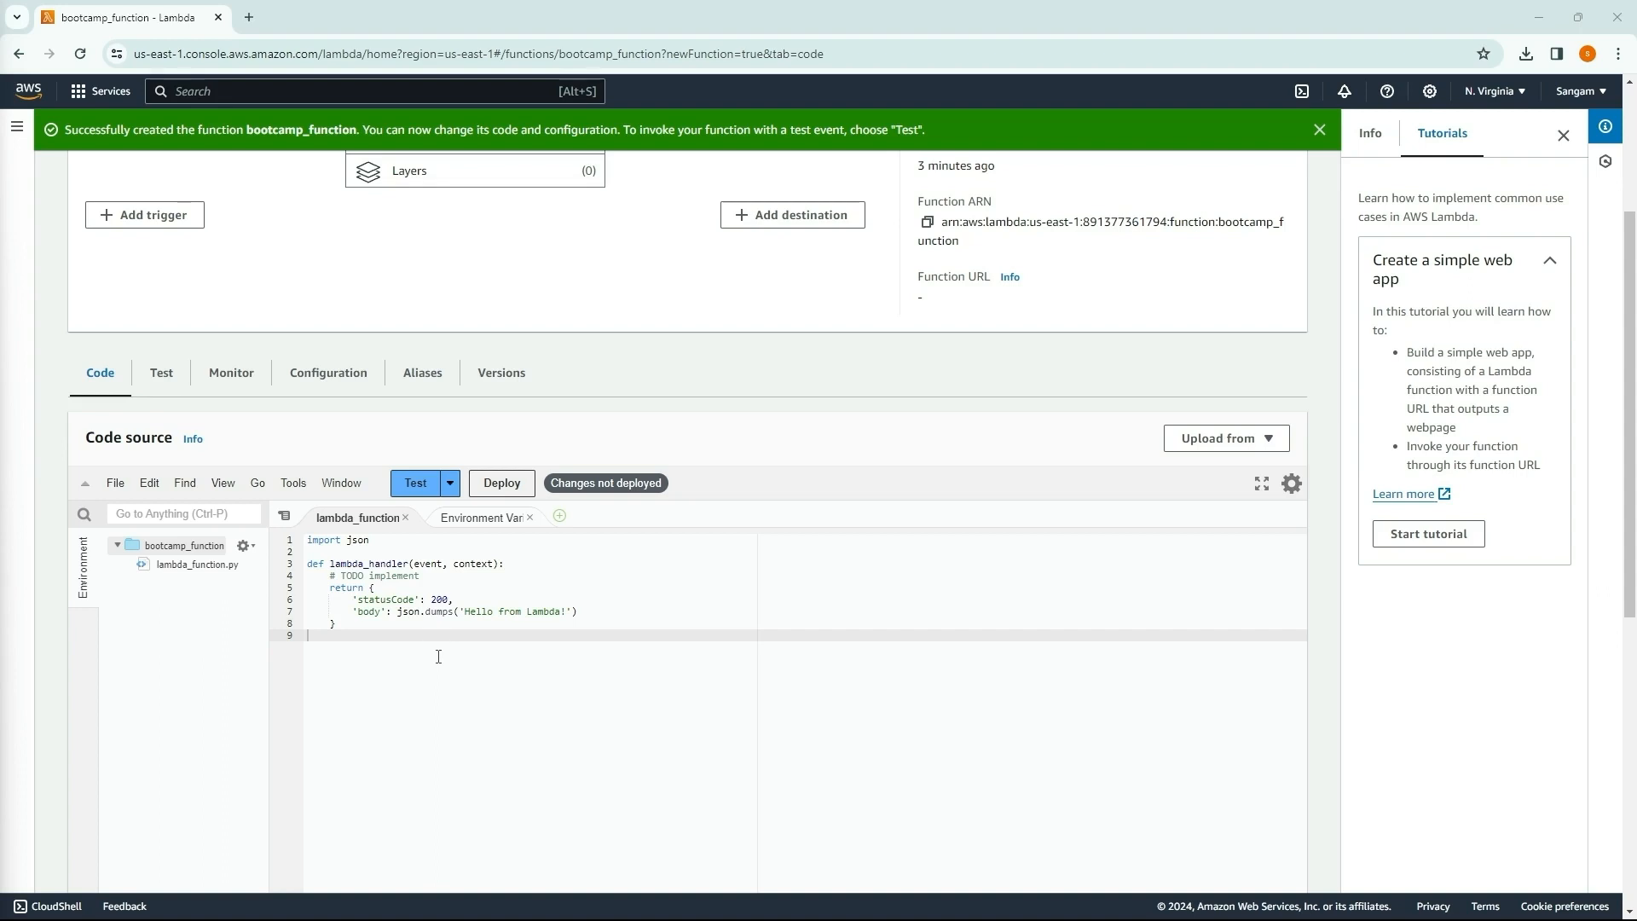
Step: Replace the default handler code with one returning statusCode 200 and body 'Hello from bootcamp_function!', and deploy it
drag(438, 657, 307, 546)
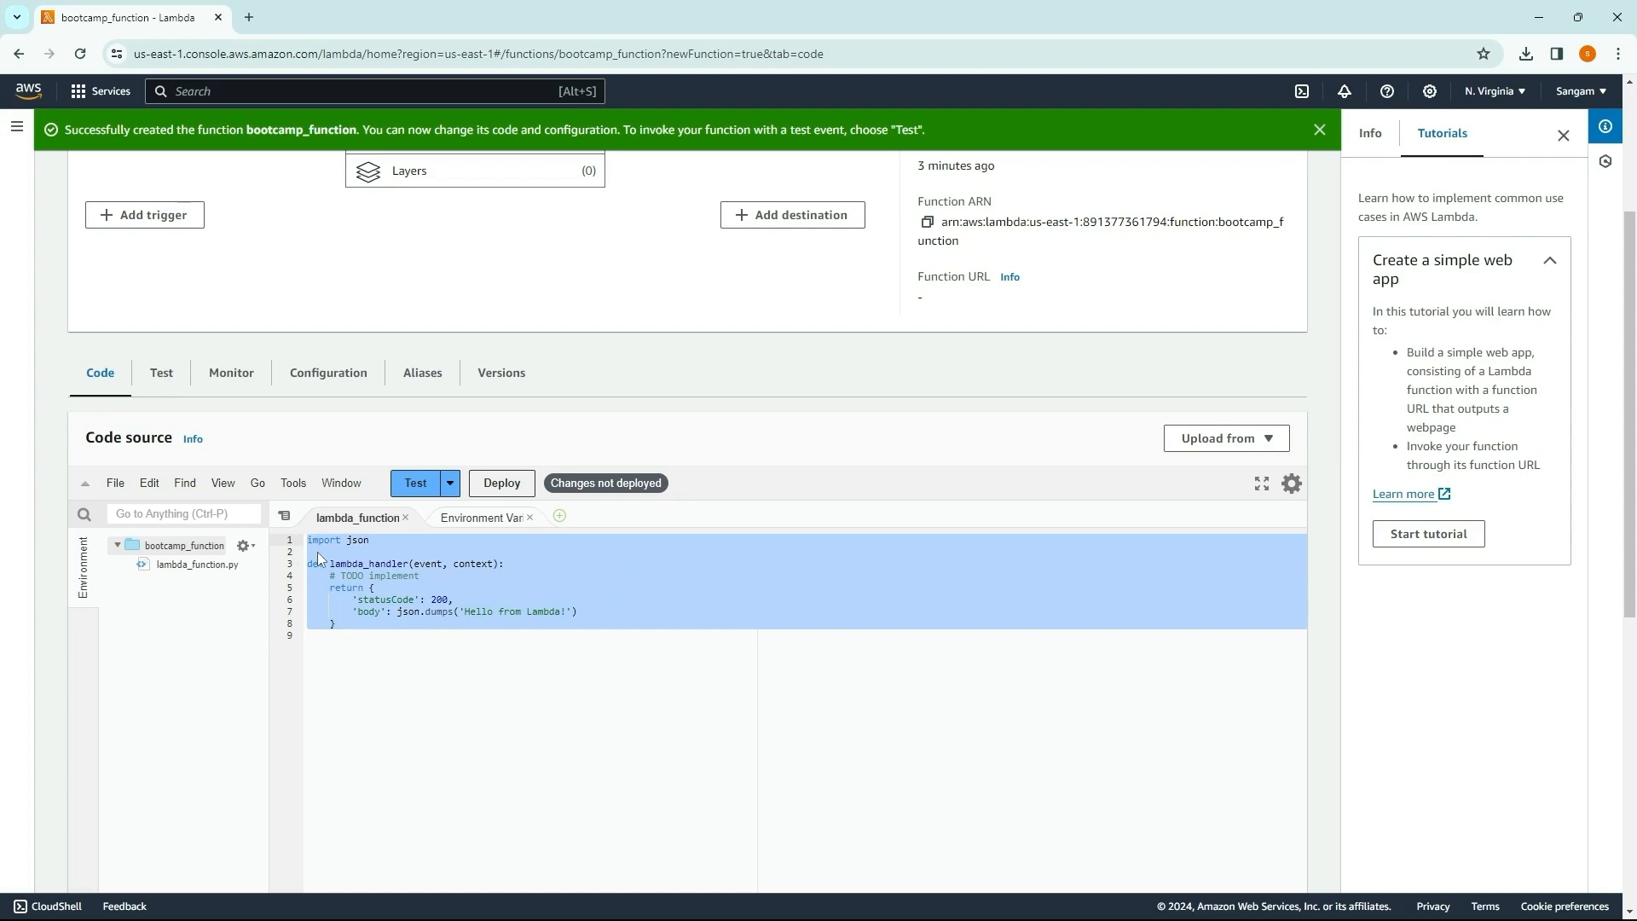
text(def lambda_handler(event, context):     return {         'statusCode': 200,         'body': 'Hello from bootcamp_function!'     })
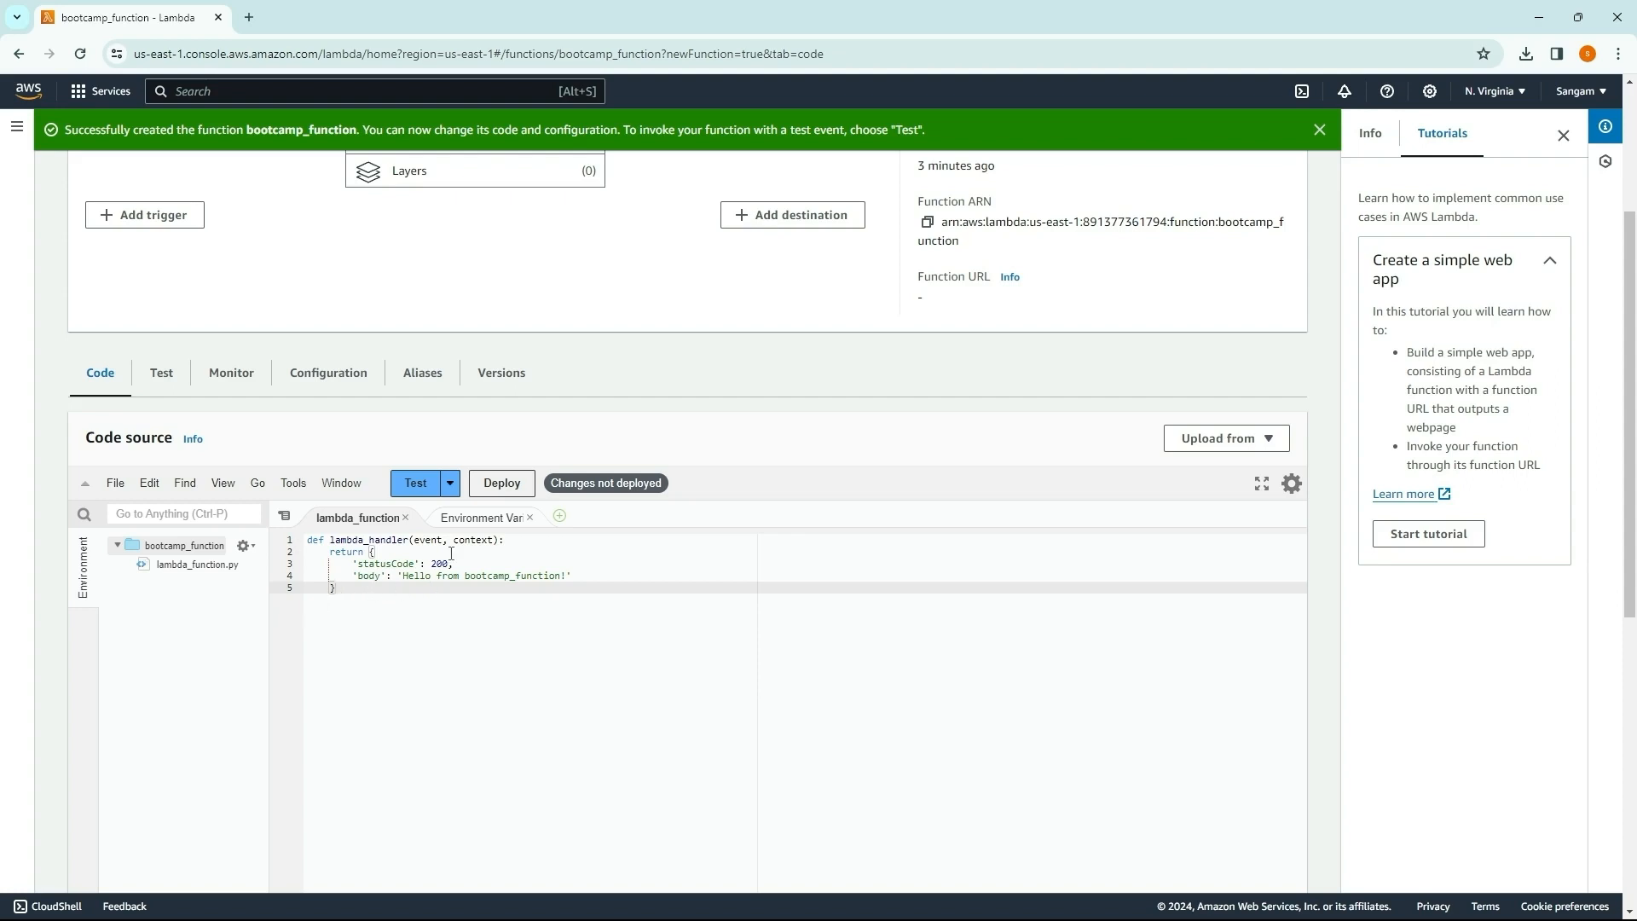
click(508, 484)
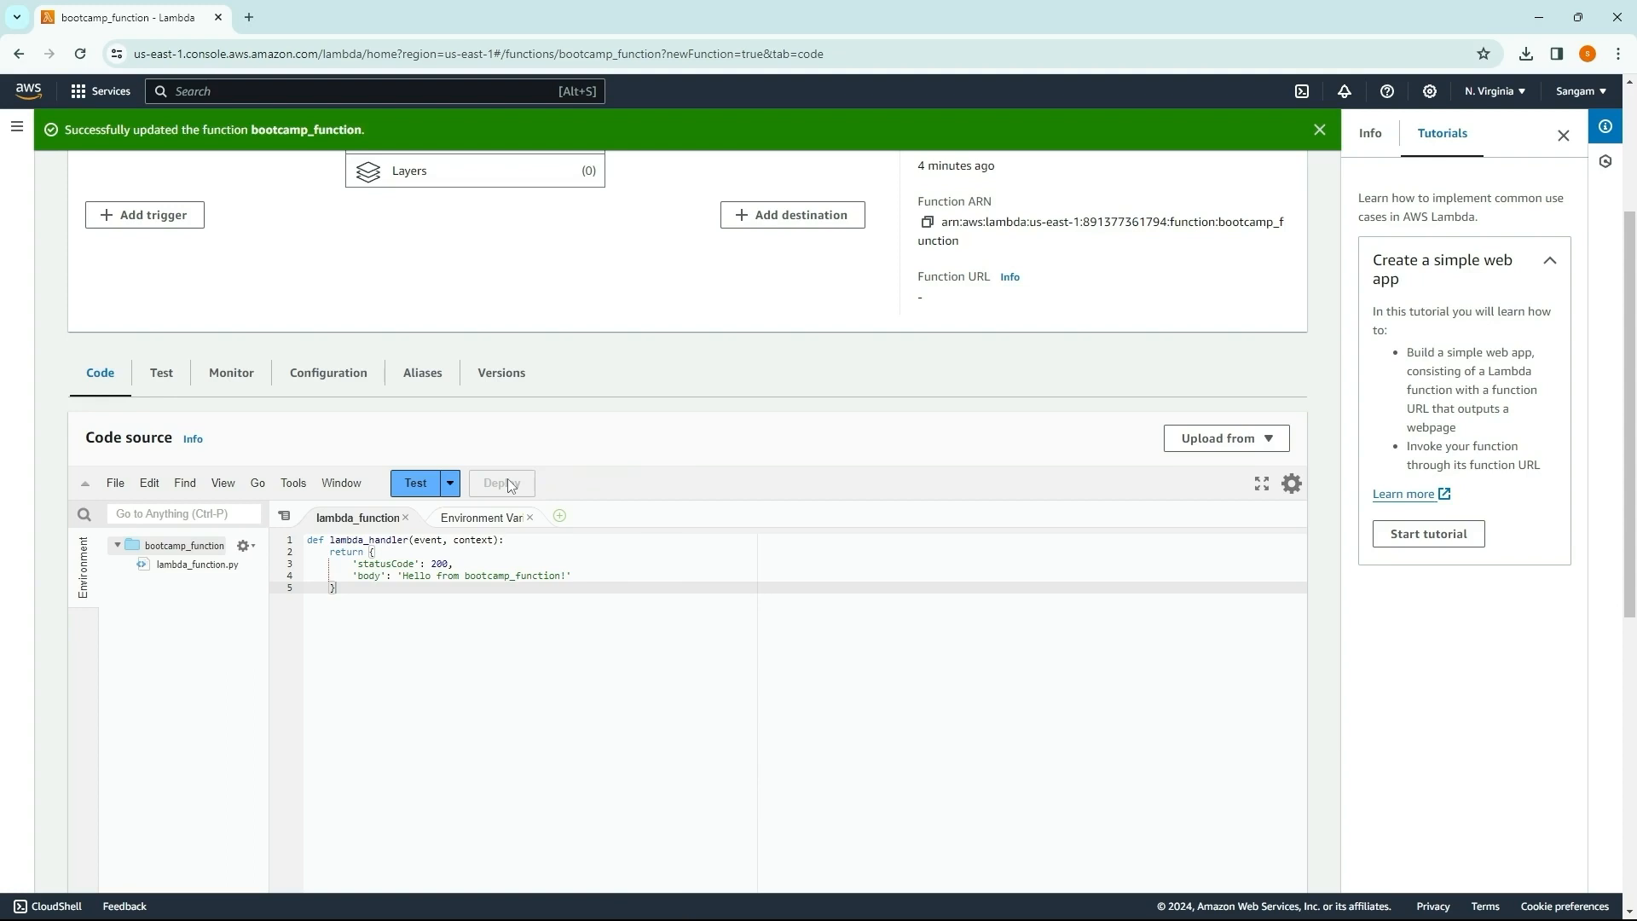
Step: Create and save a private test event named eventTest based on the hello-world template
click(413, 485)
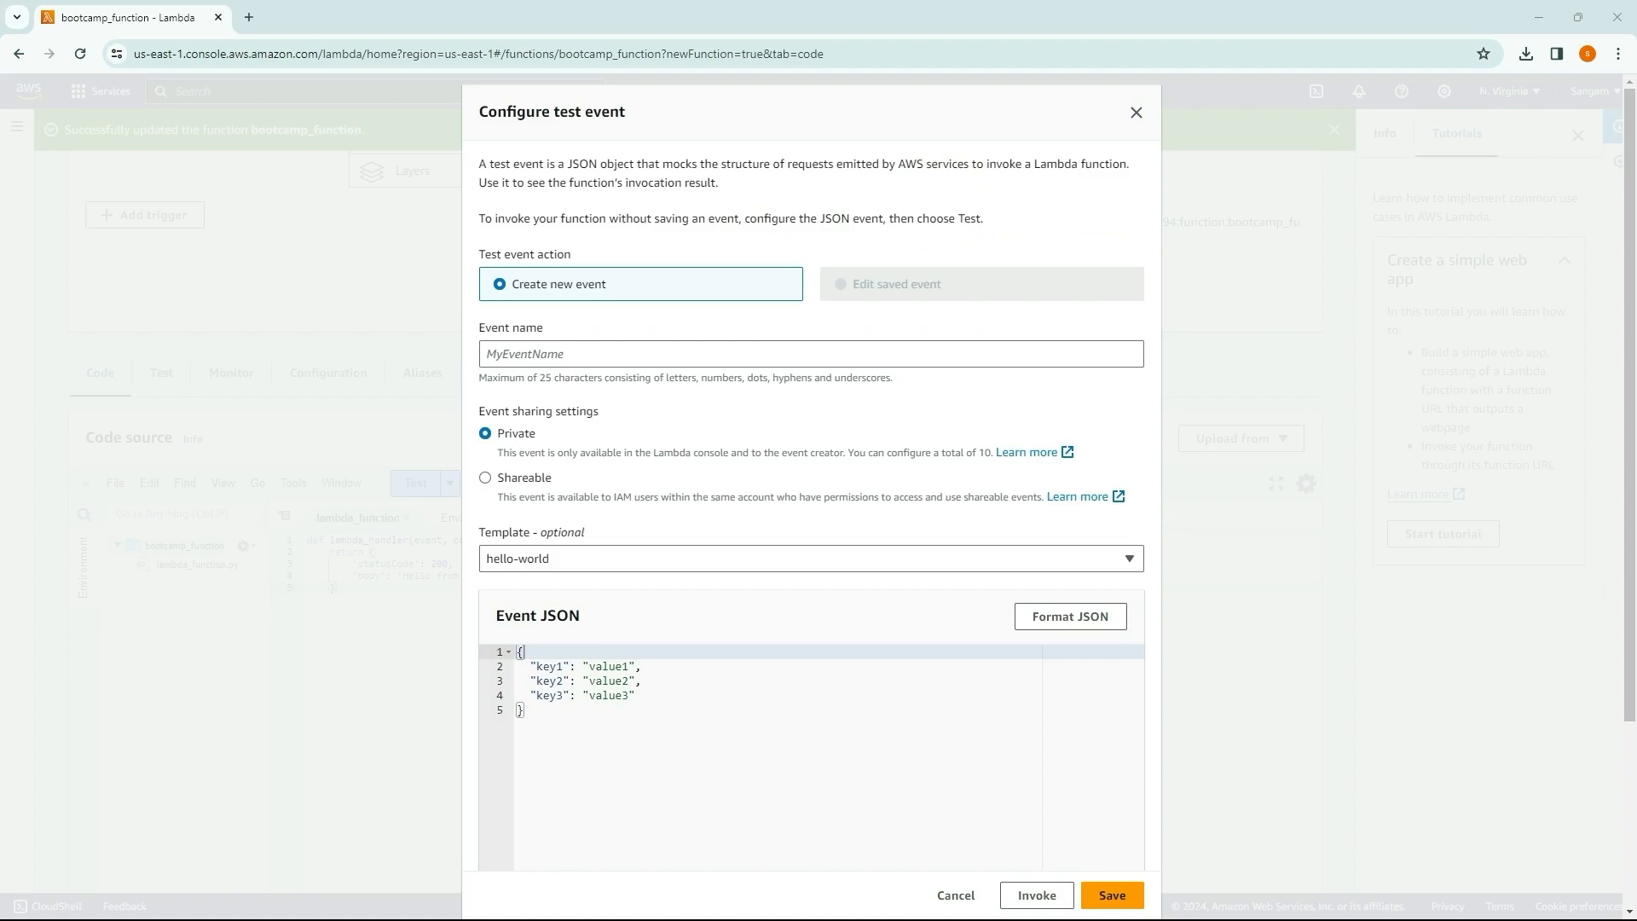
click(595, 357)
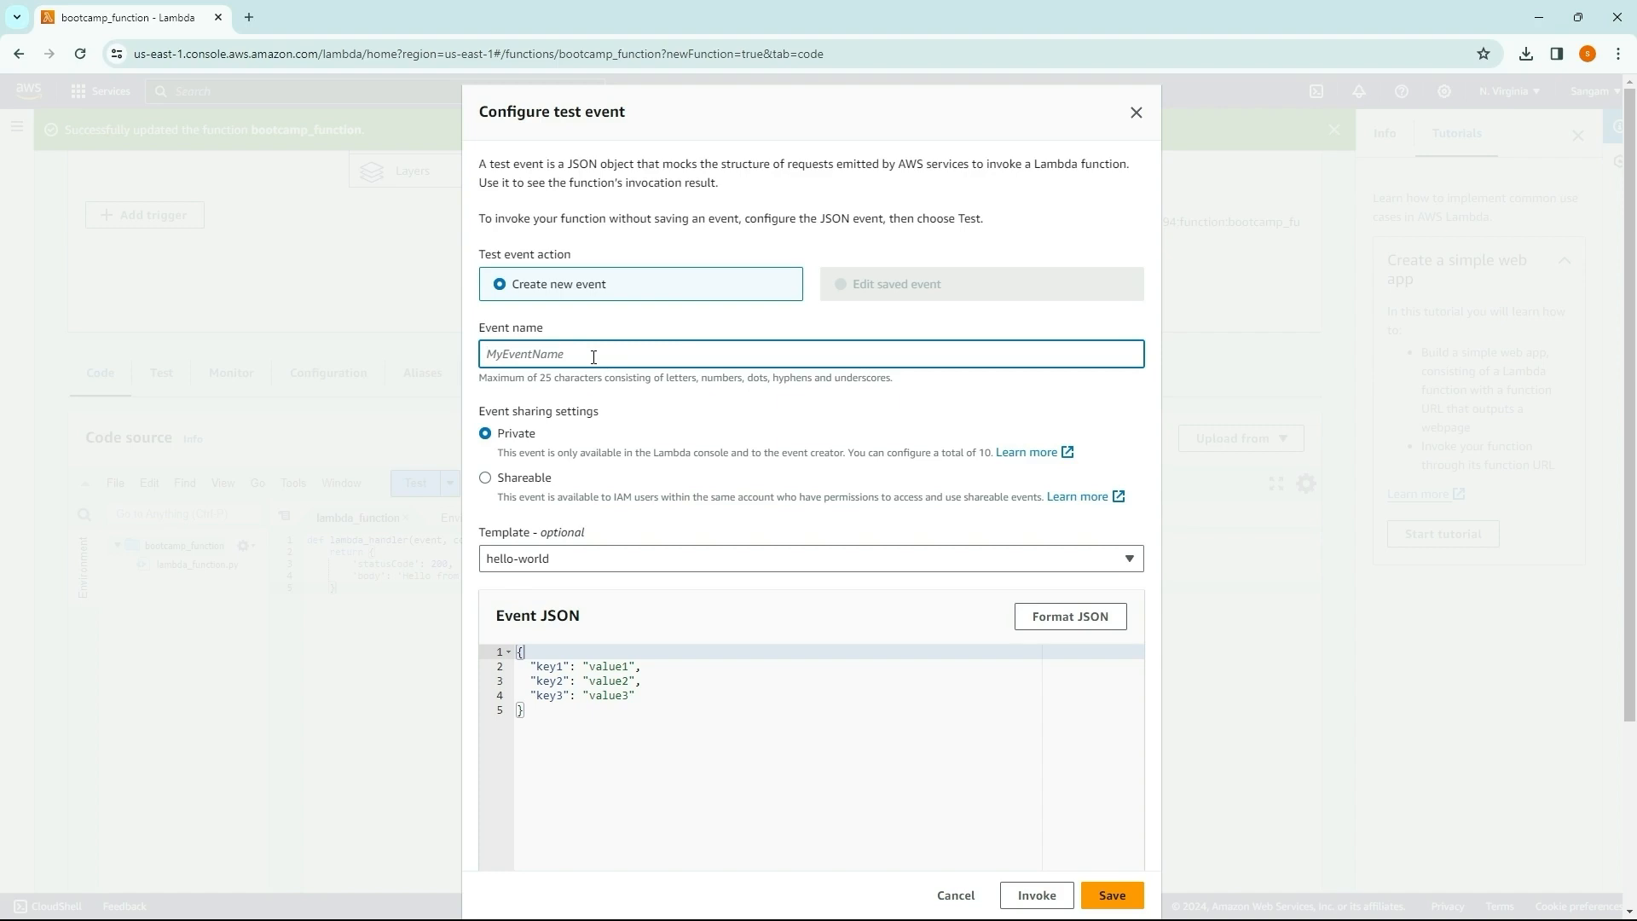
text(eventTest)
scroll(599, 567, down, 1)
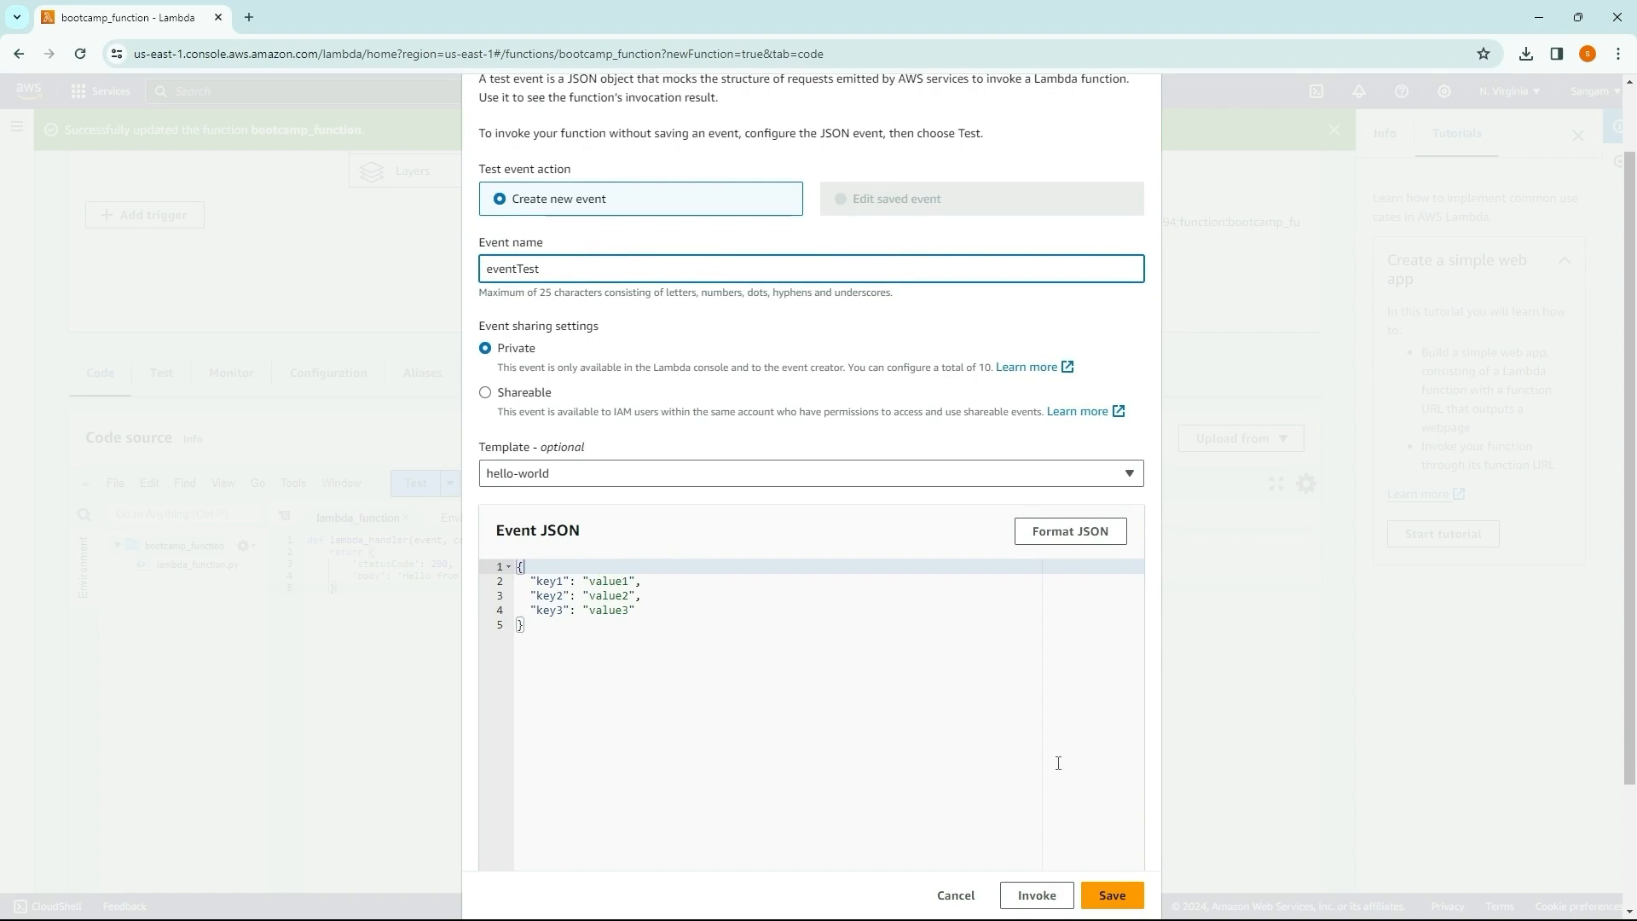
click(1098, 894)
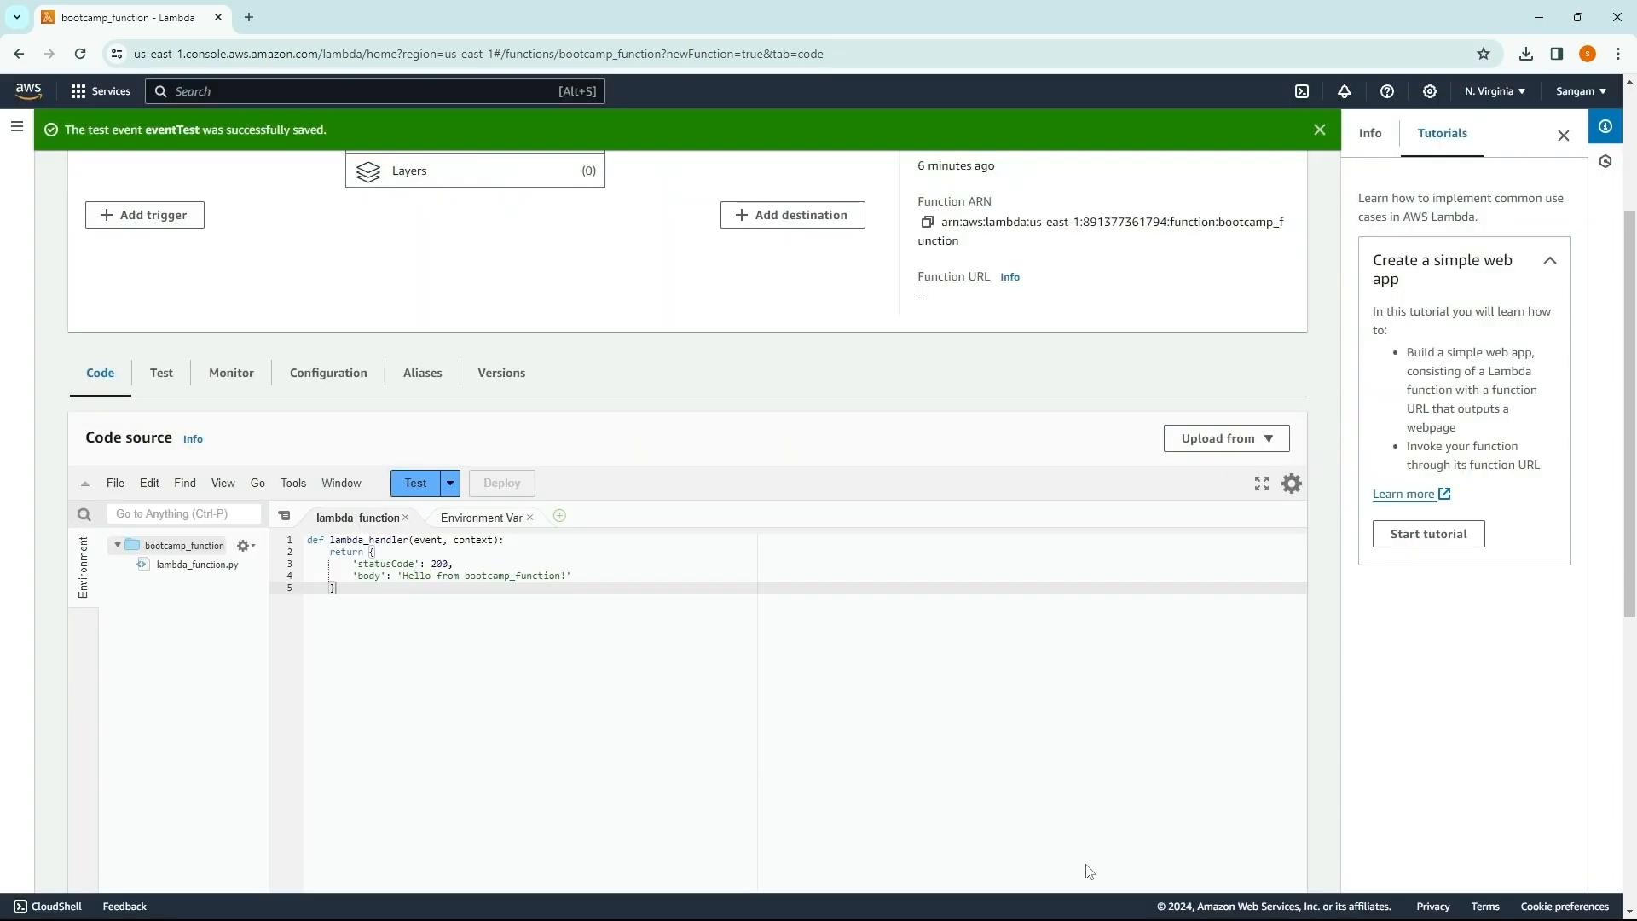
Step: Run the function with the saved eventTest event and inspect the returned response
click(449, 483)
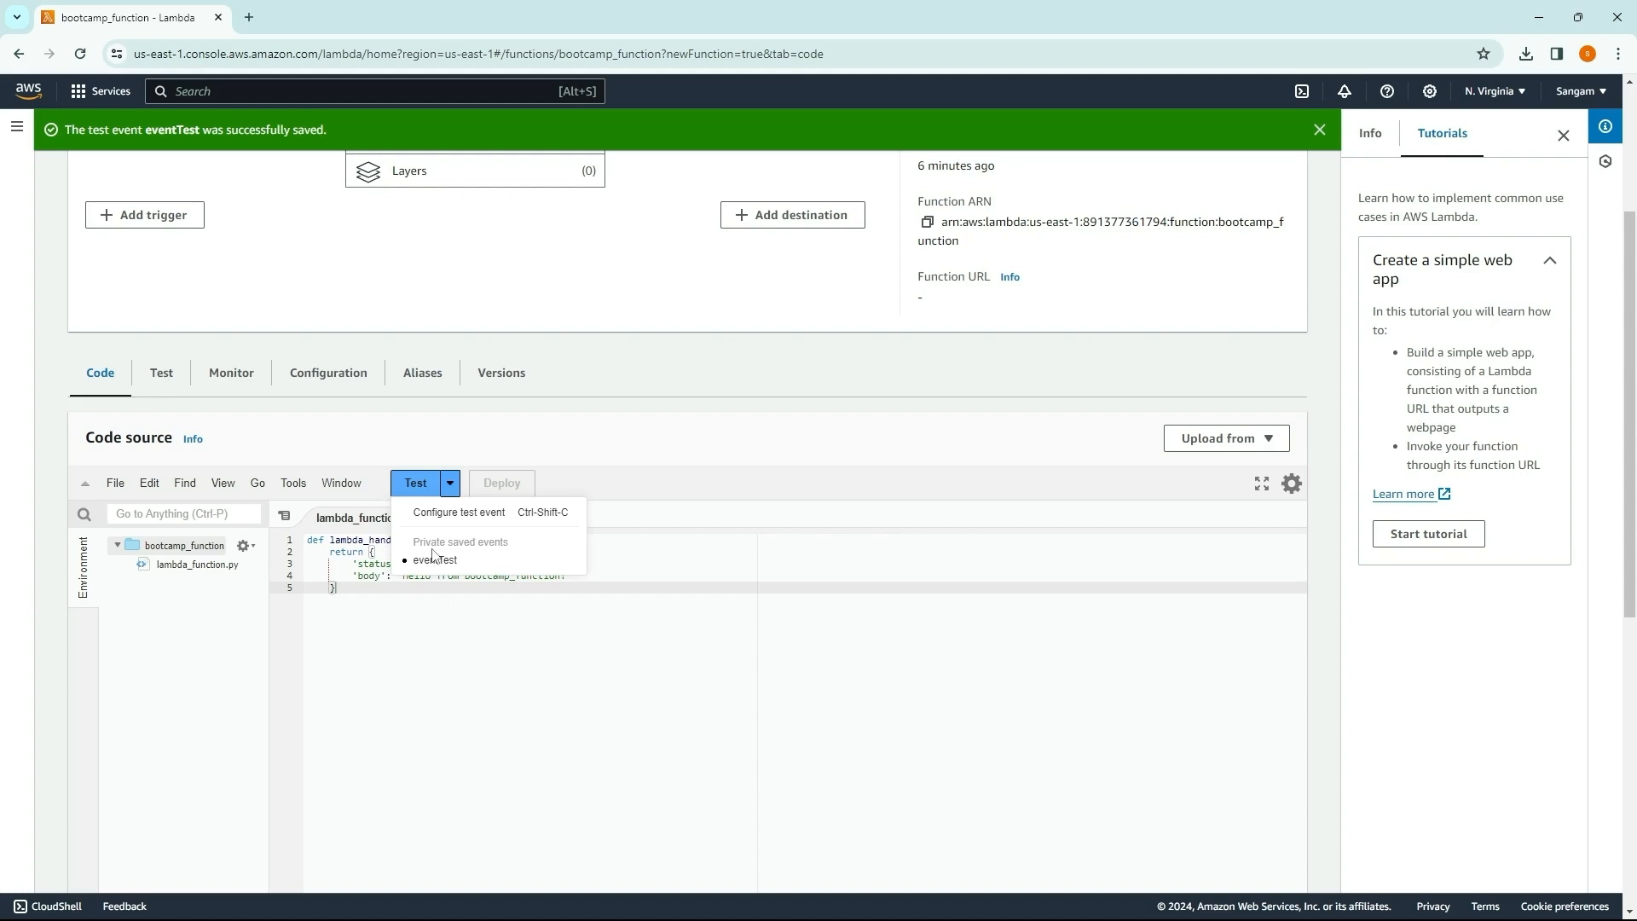
click(435, 560)
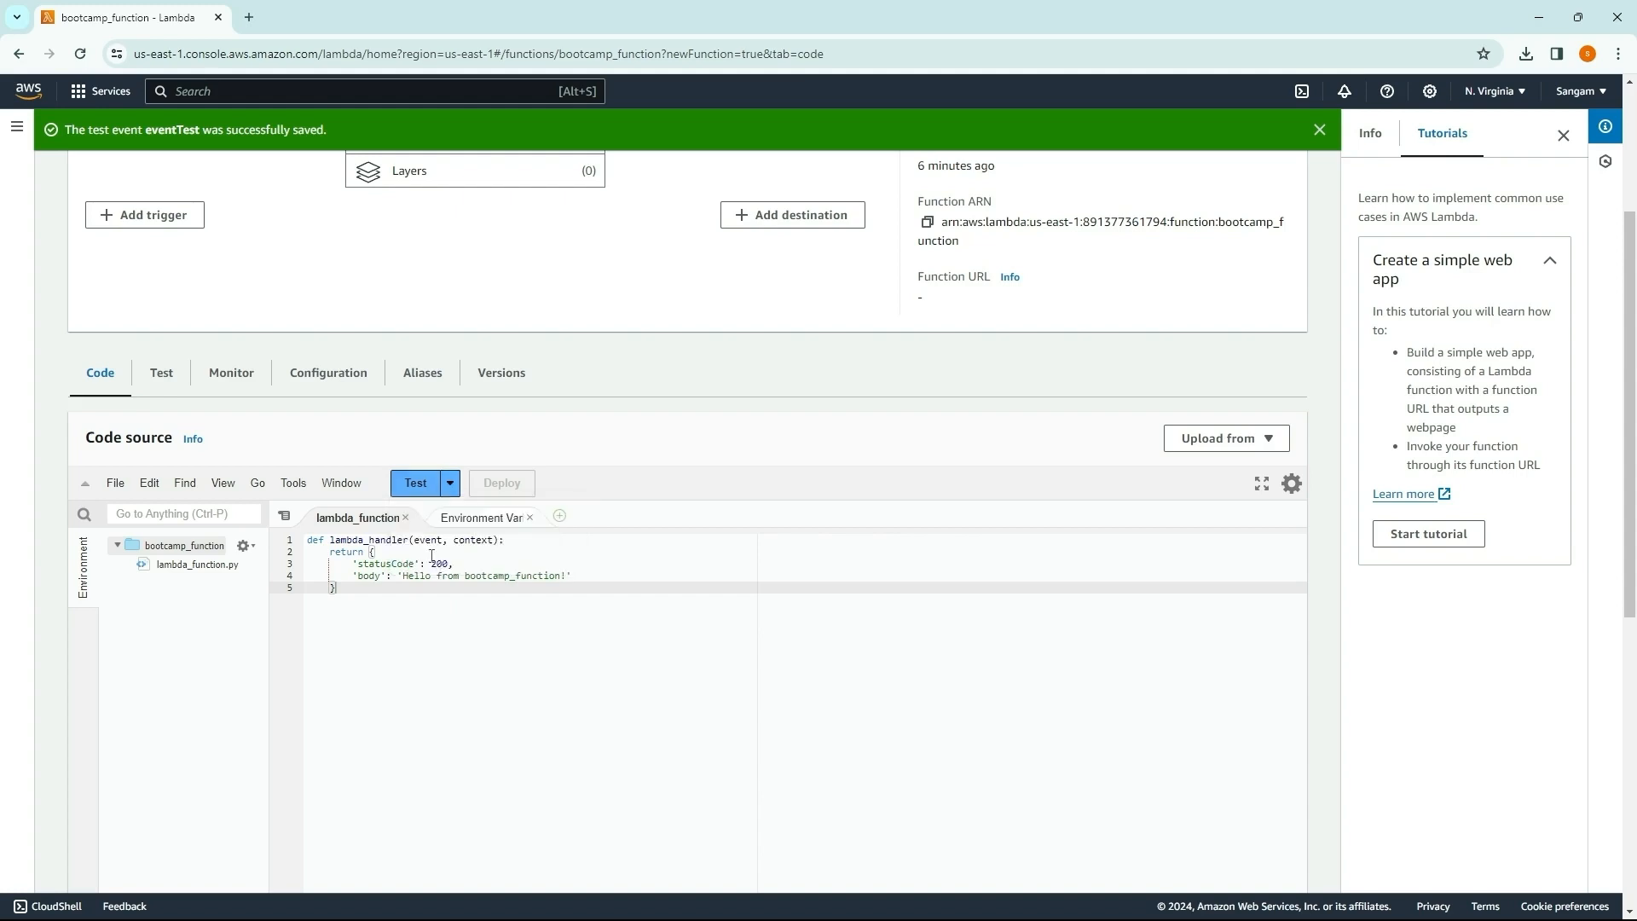
click(418, 490)
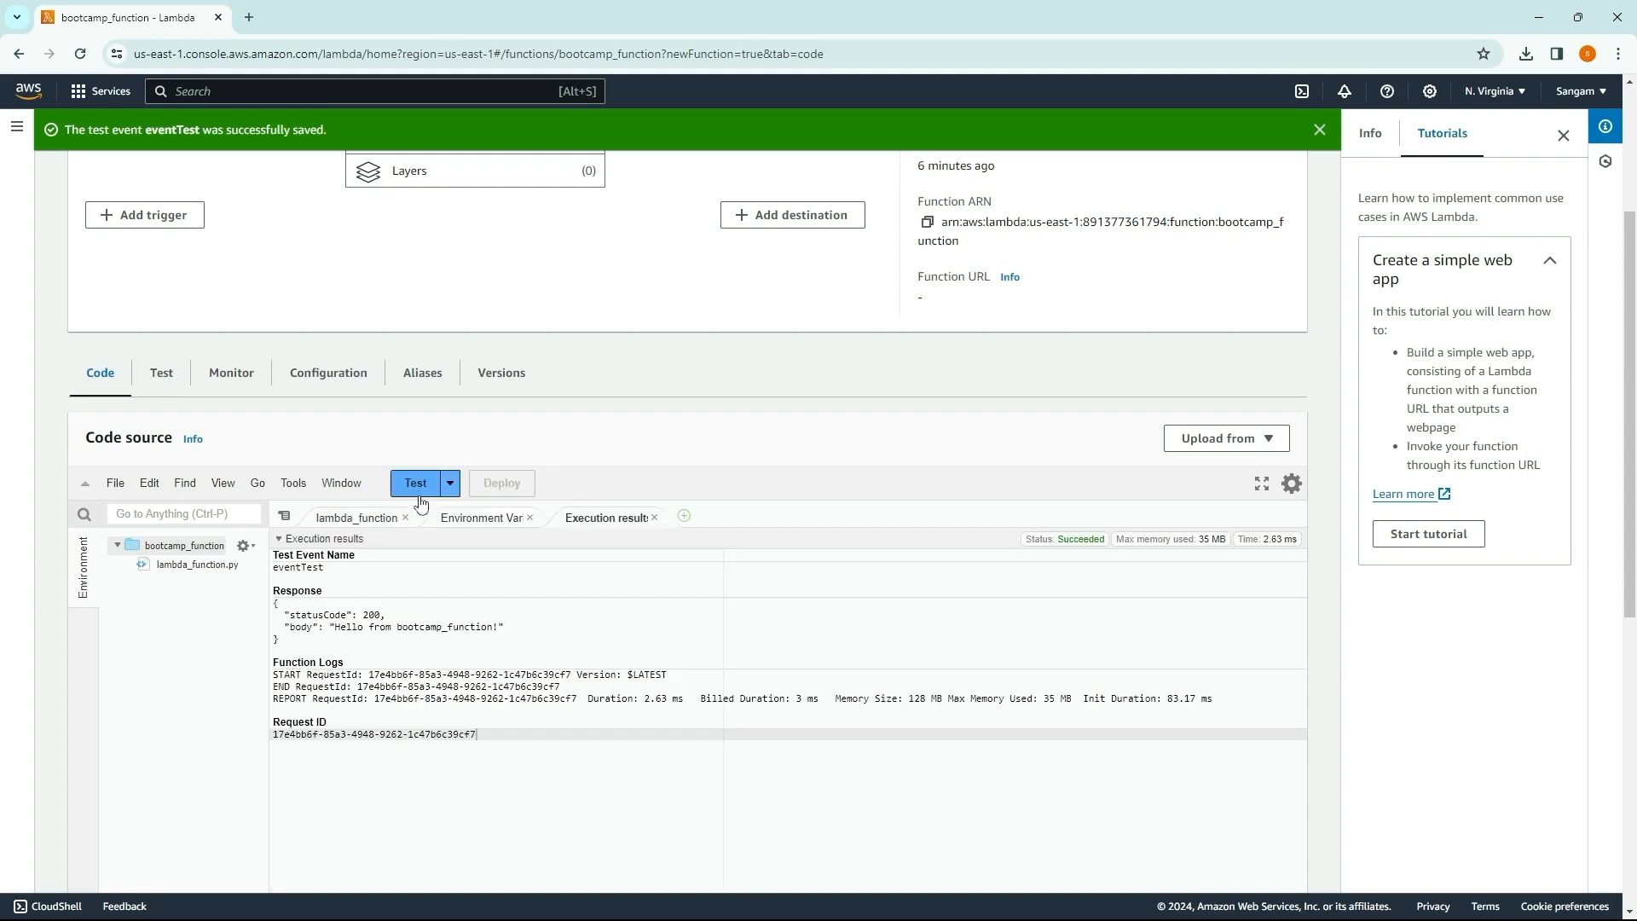
drag(284, 627, 348, 615)
right_click(418, 634)
click(552, 642)
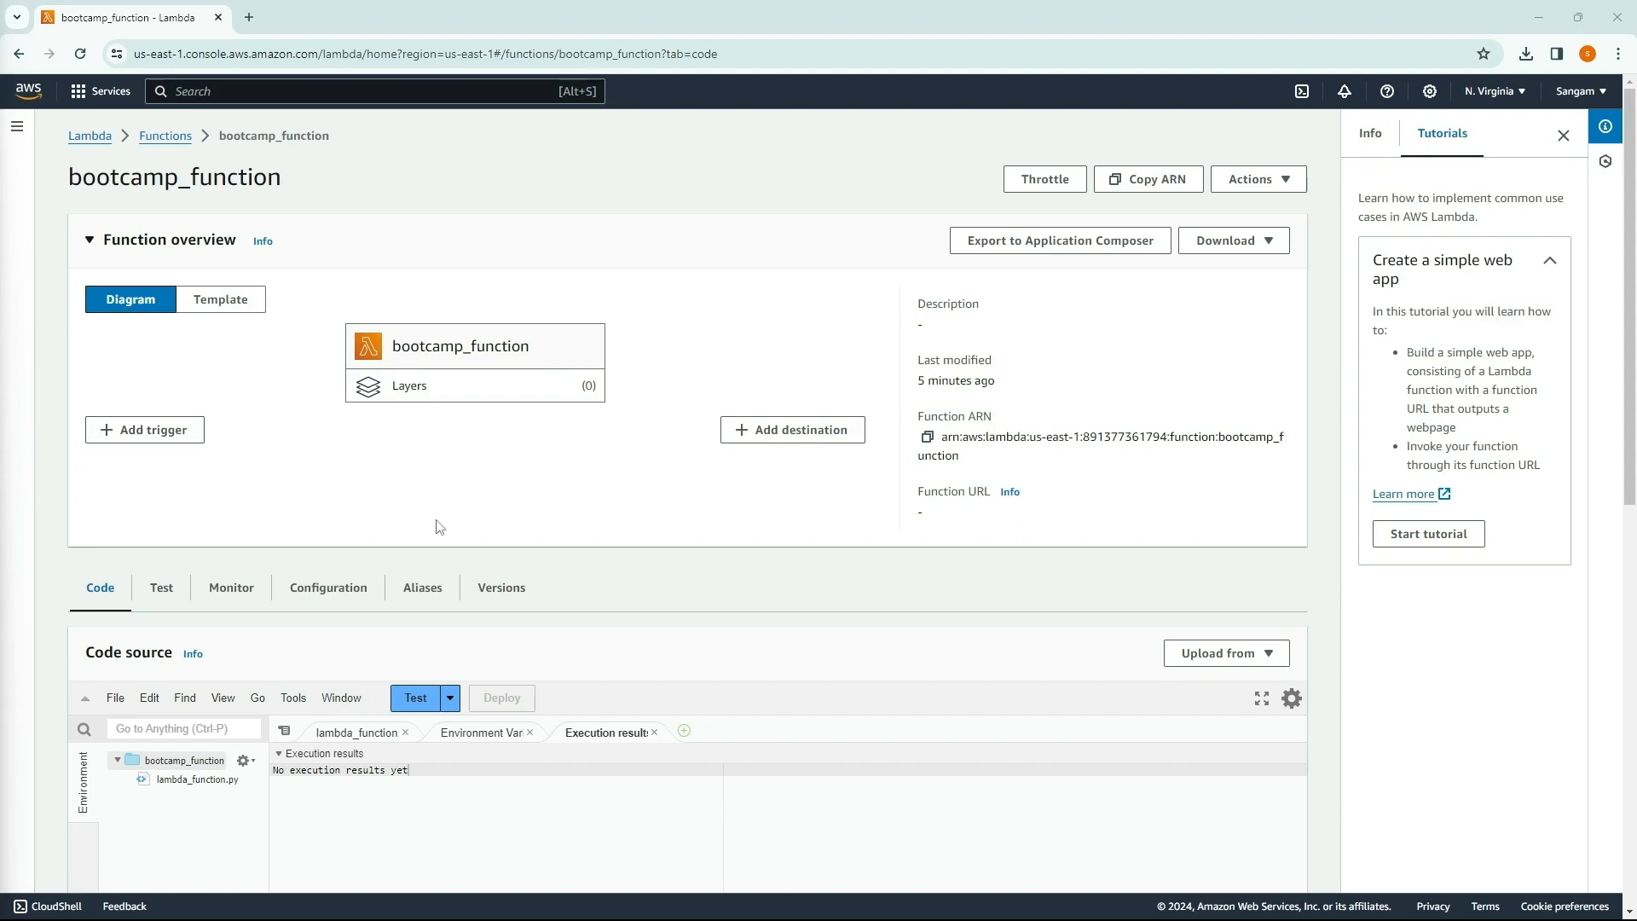
Step: View the Lambda dashboard and the functions list, and reopen bootcamp_function
click(89, 138)
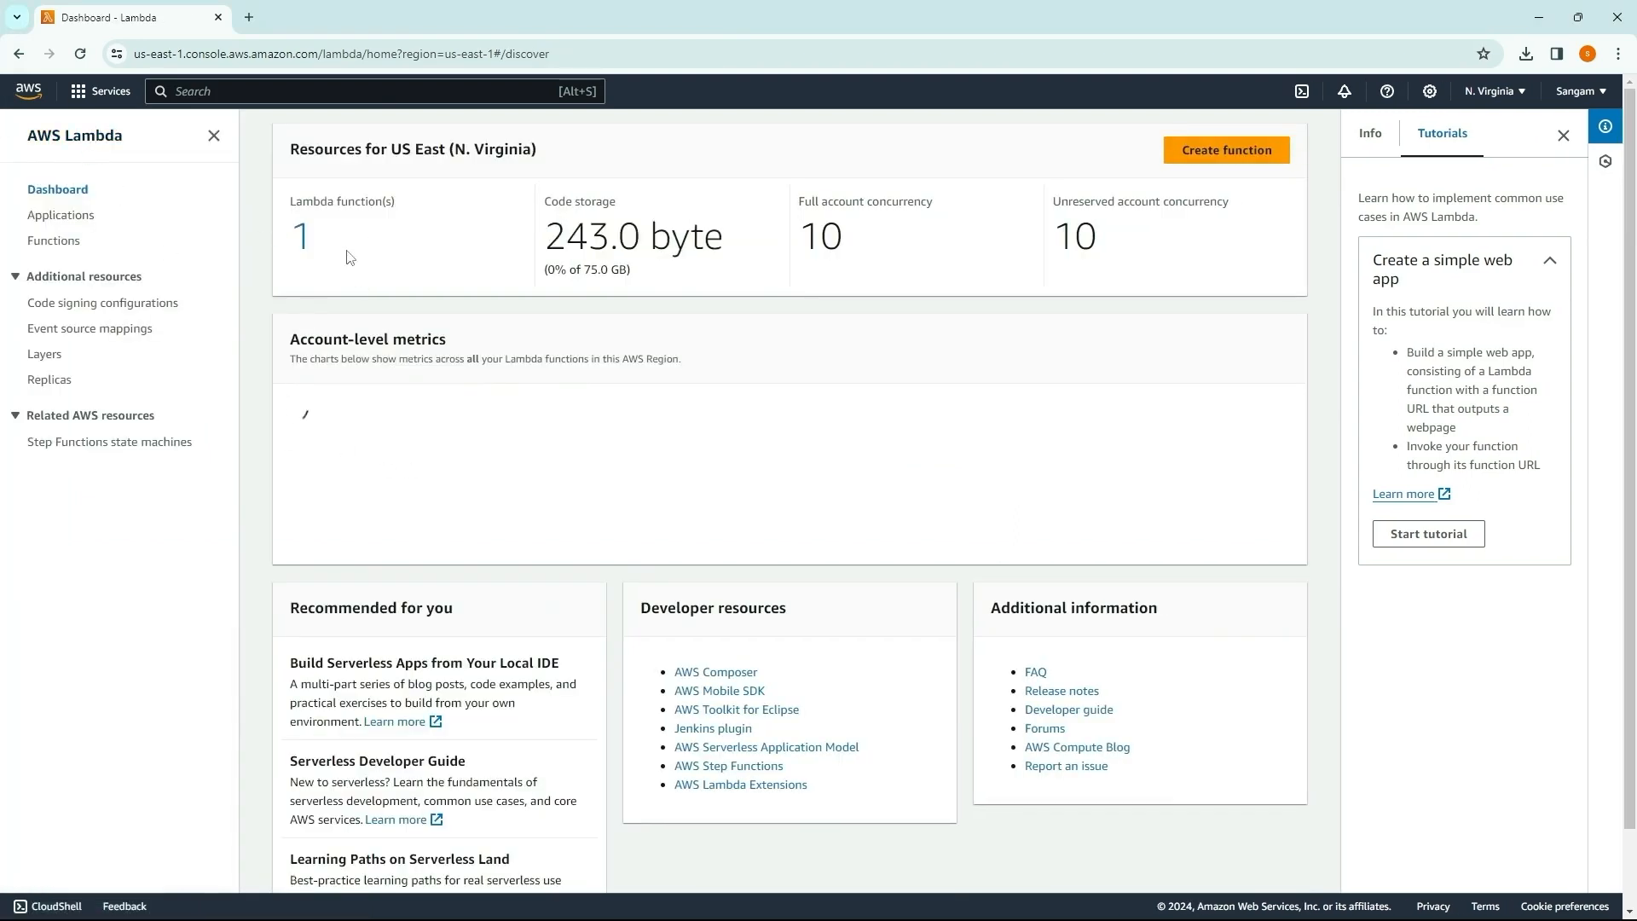
scroll(456, 321, down, 1)
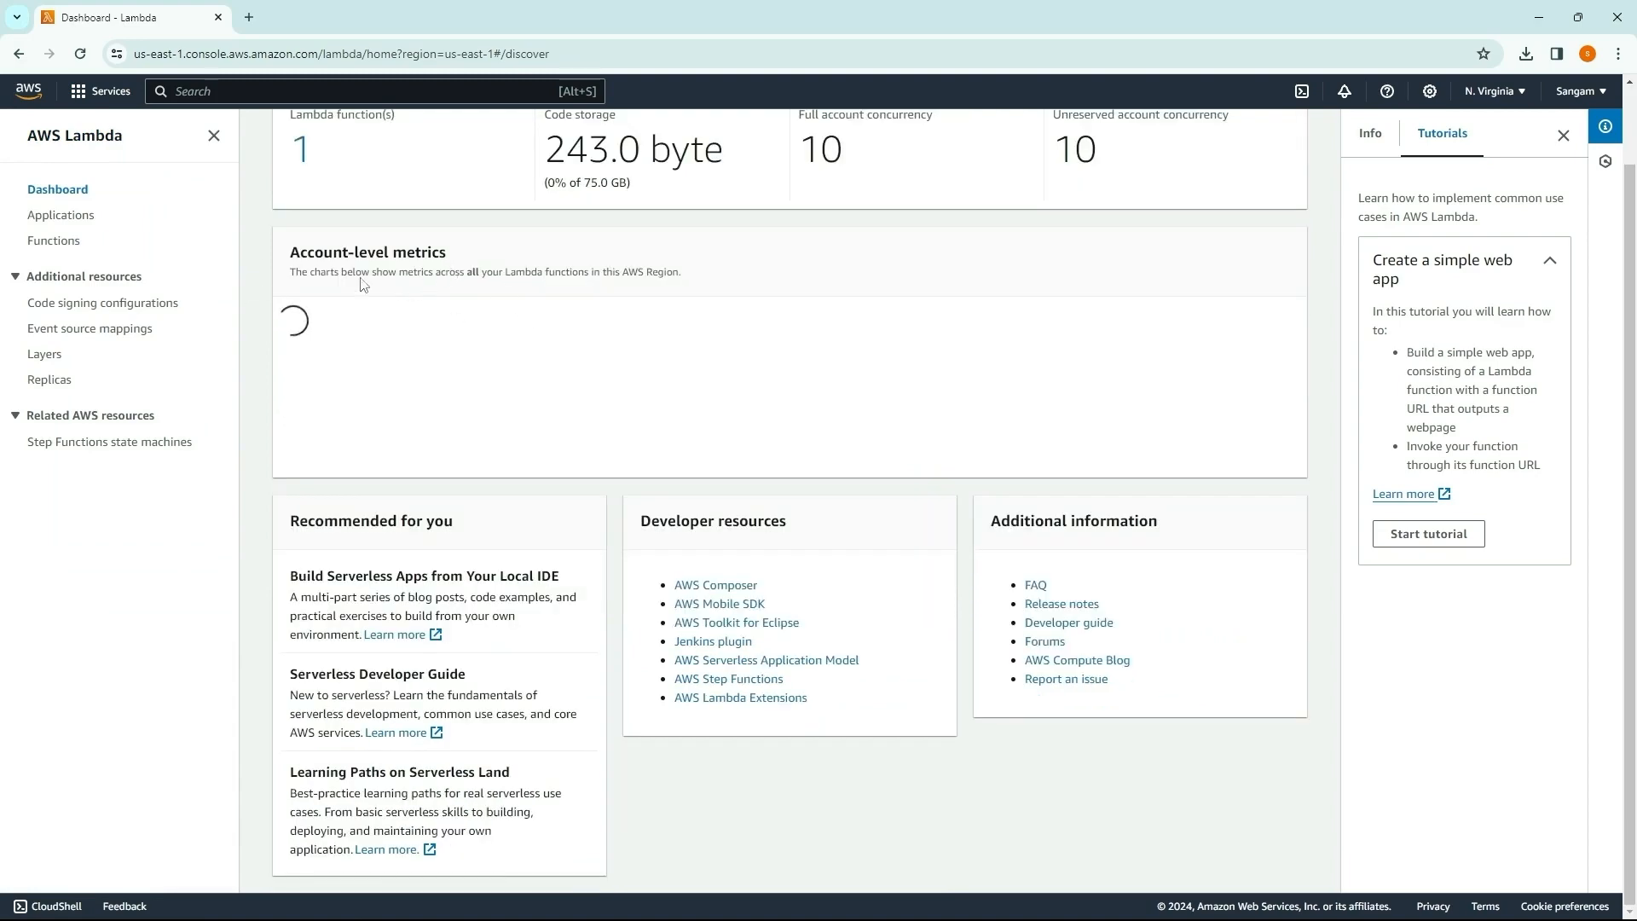
click(54, 241)
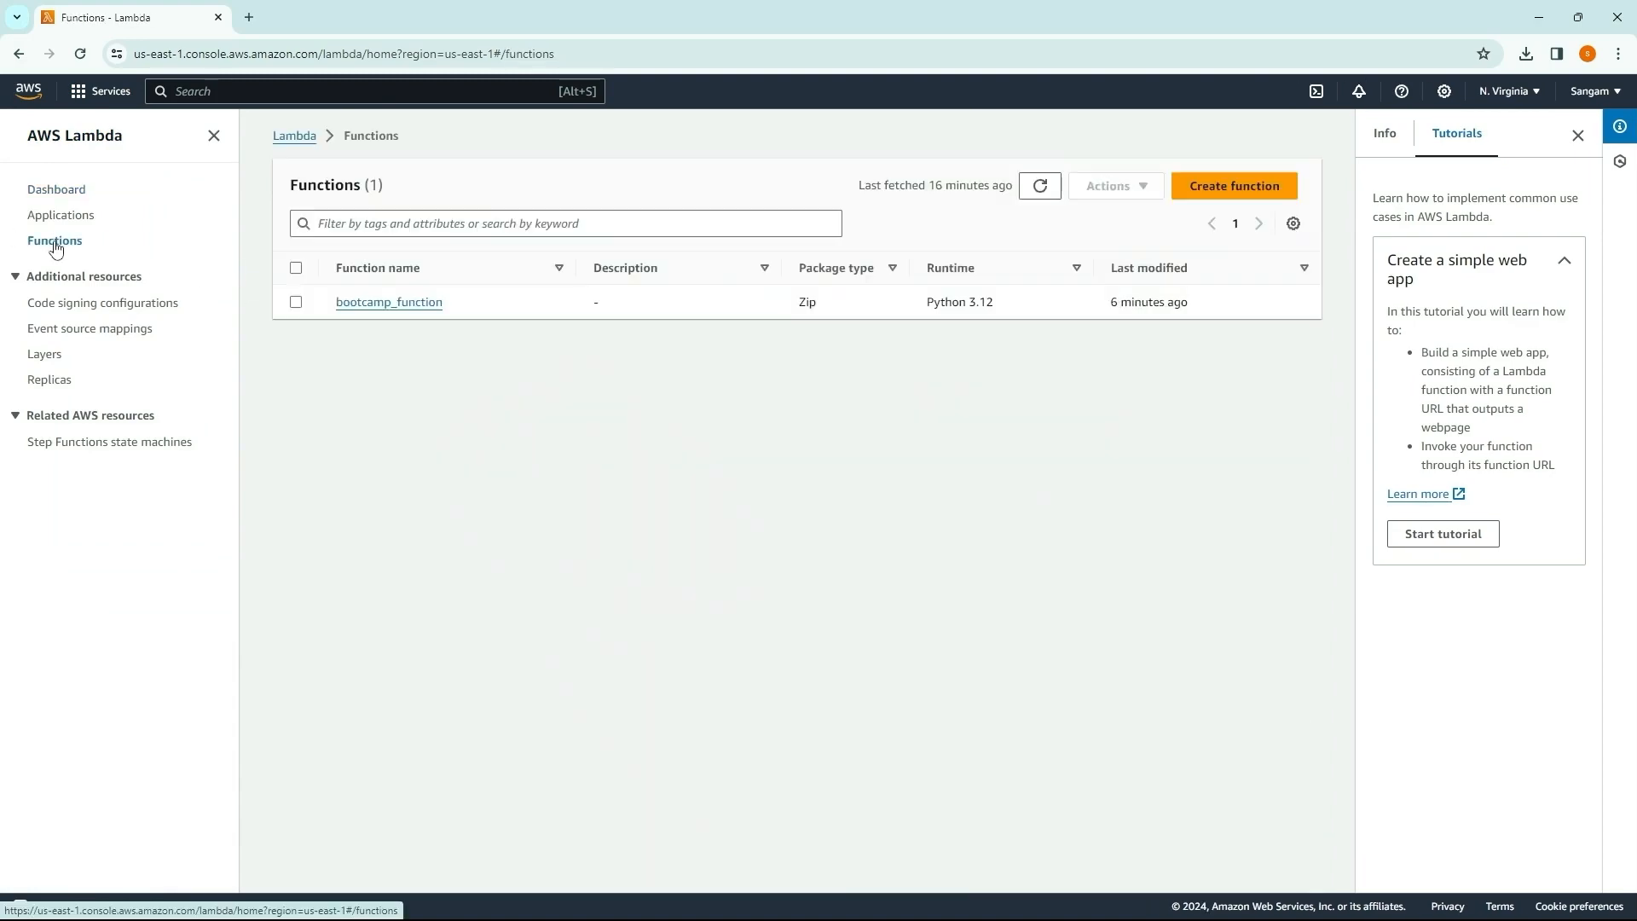
click(373, 305)
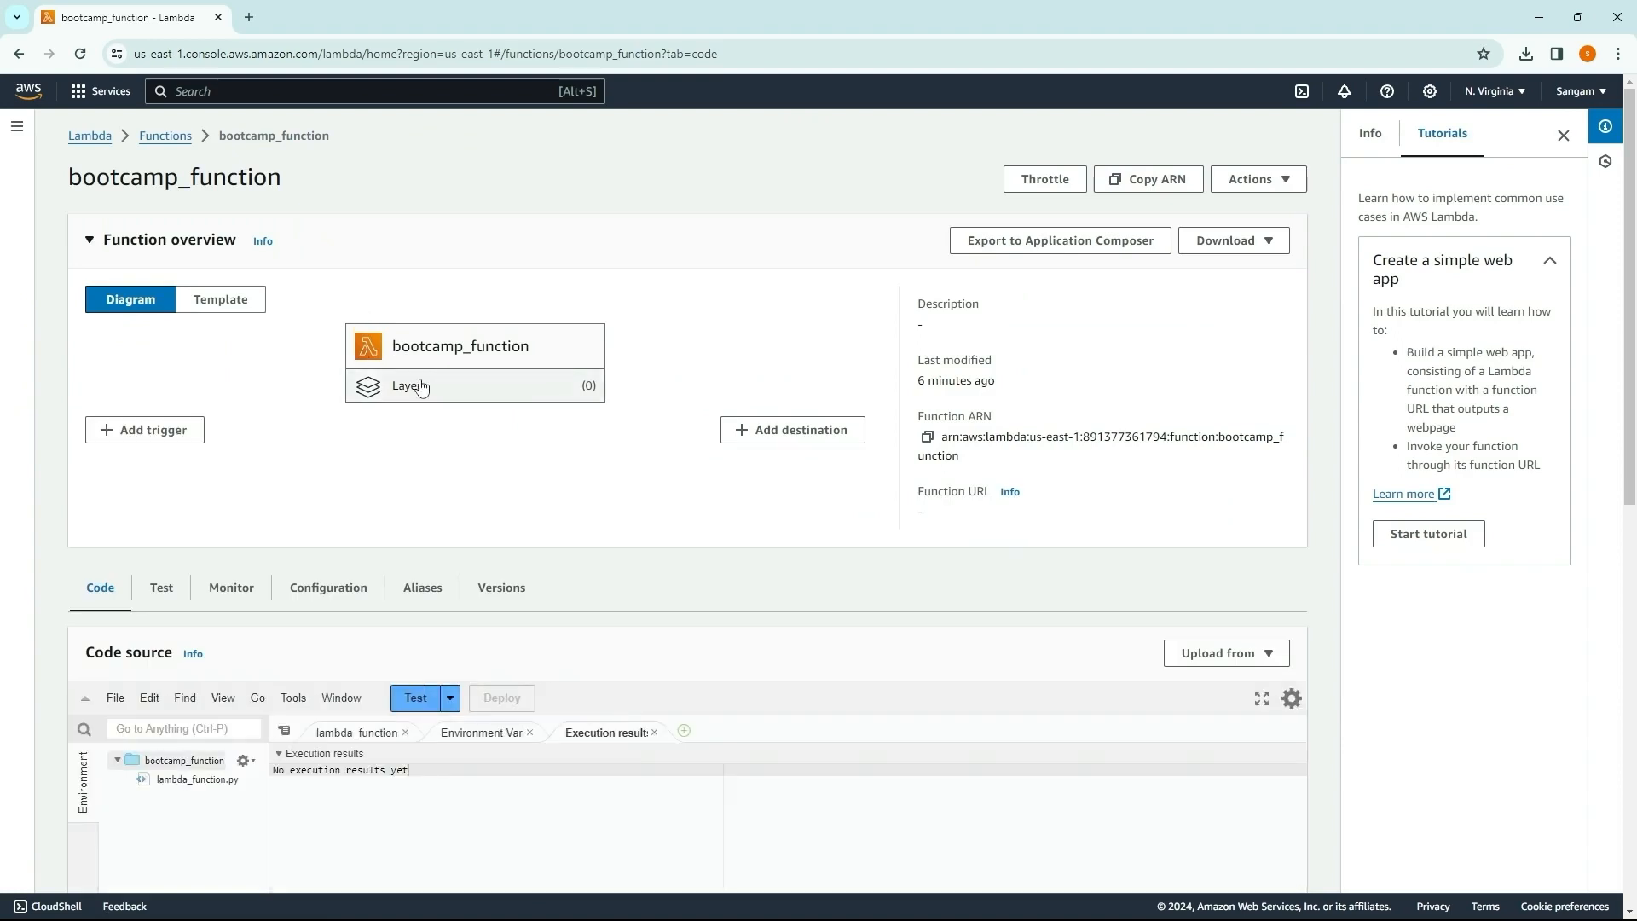
scroll(401, 392, down, 1)
scroll(400, 392, up, 1)
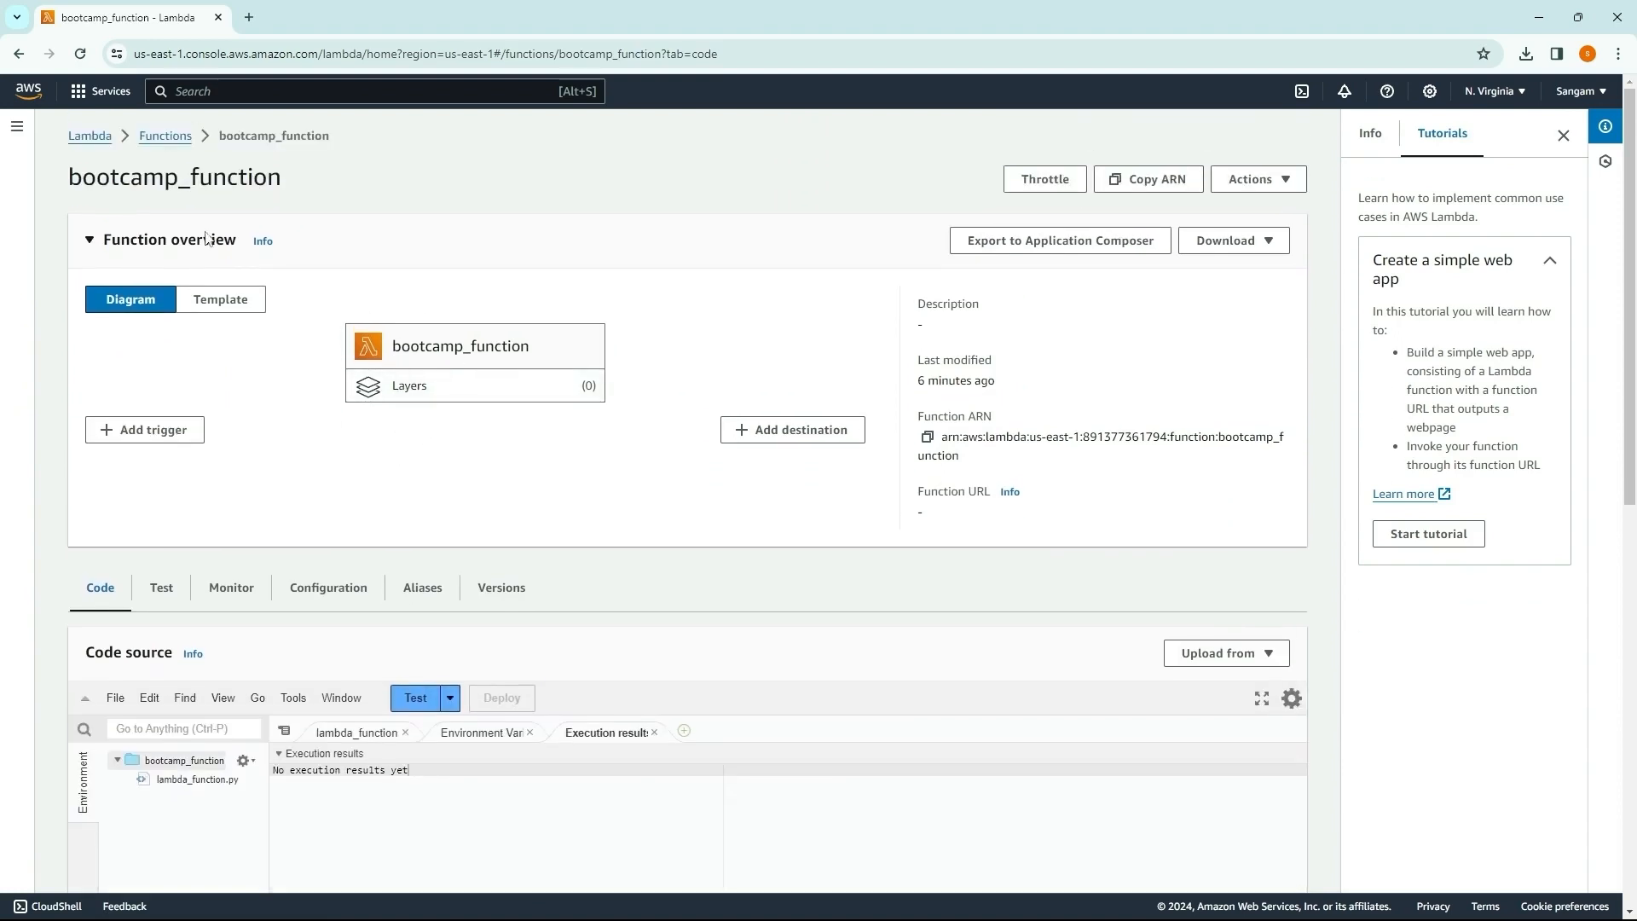
Step: Add an API Gateway trigger to bootcamp_function that creates a new REST API with Open security
click(141, 440)
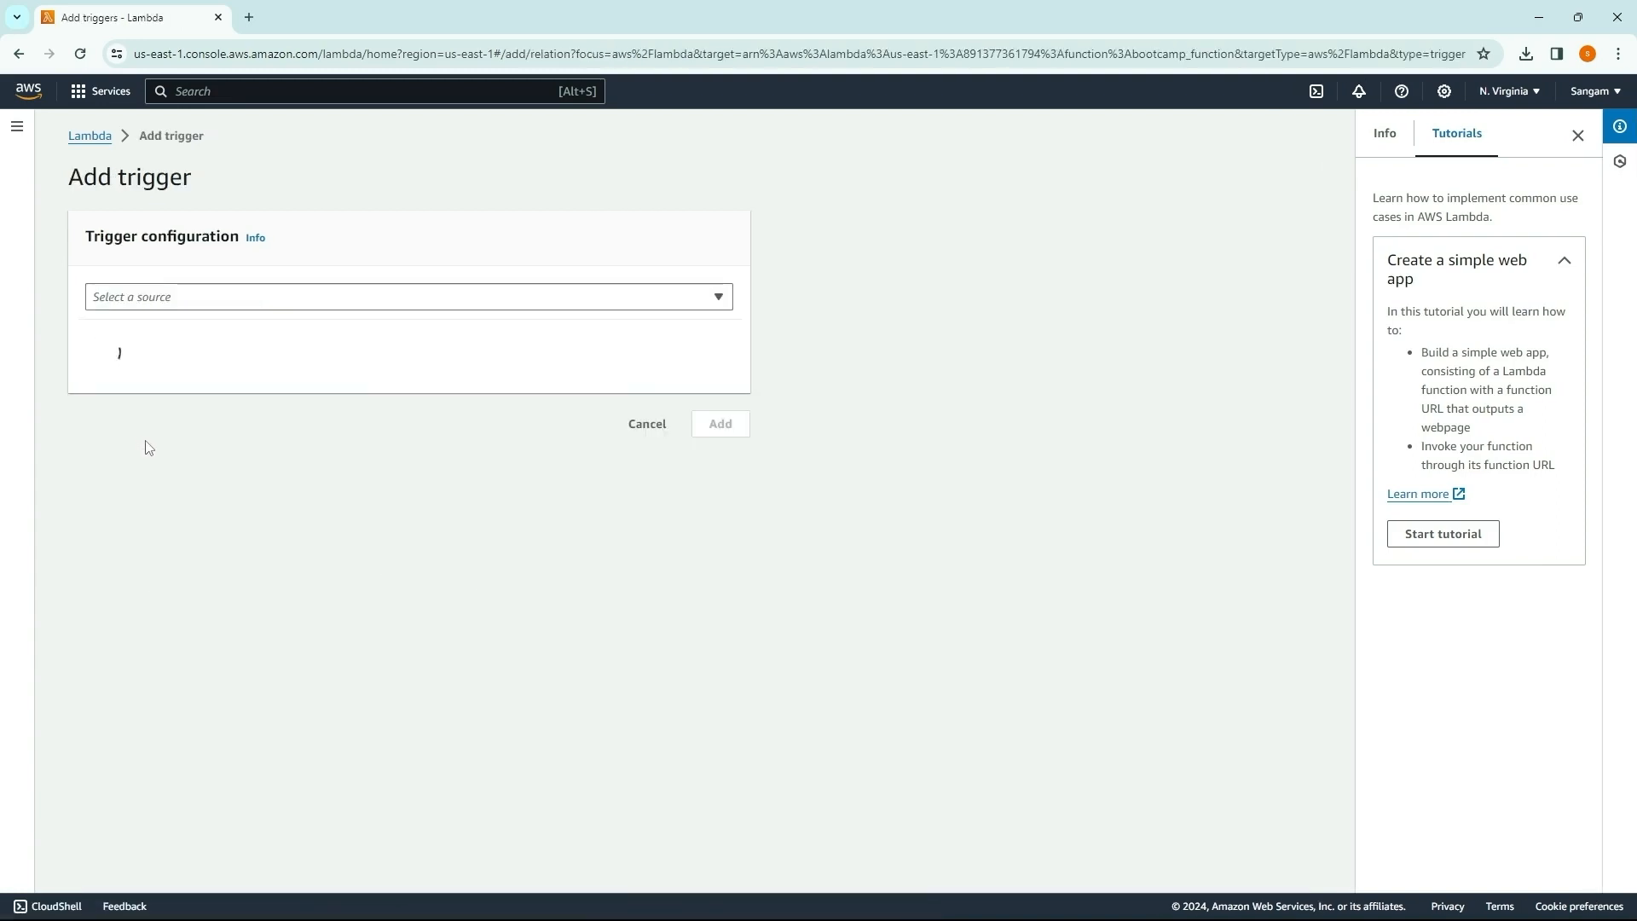
click(177, 300)
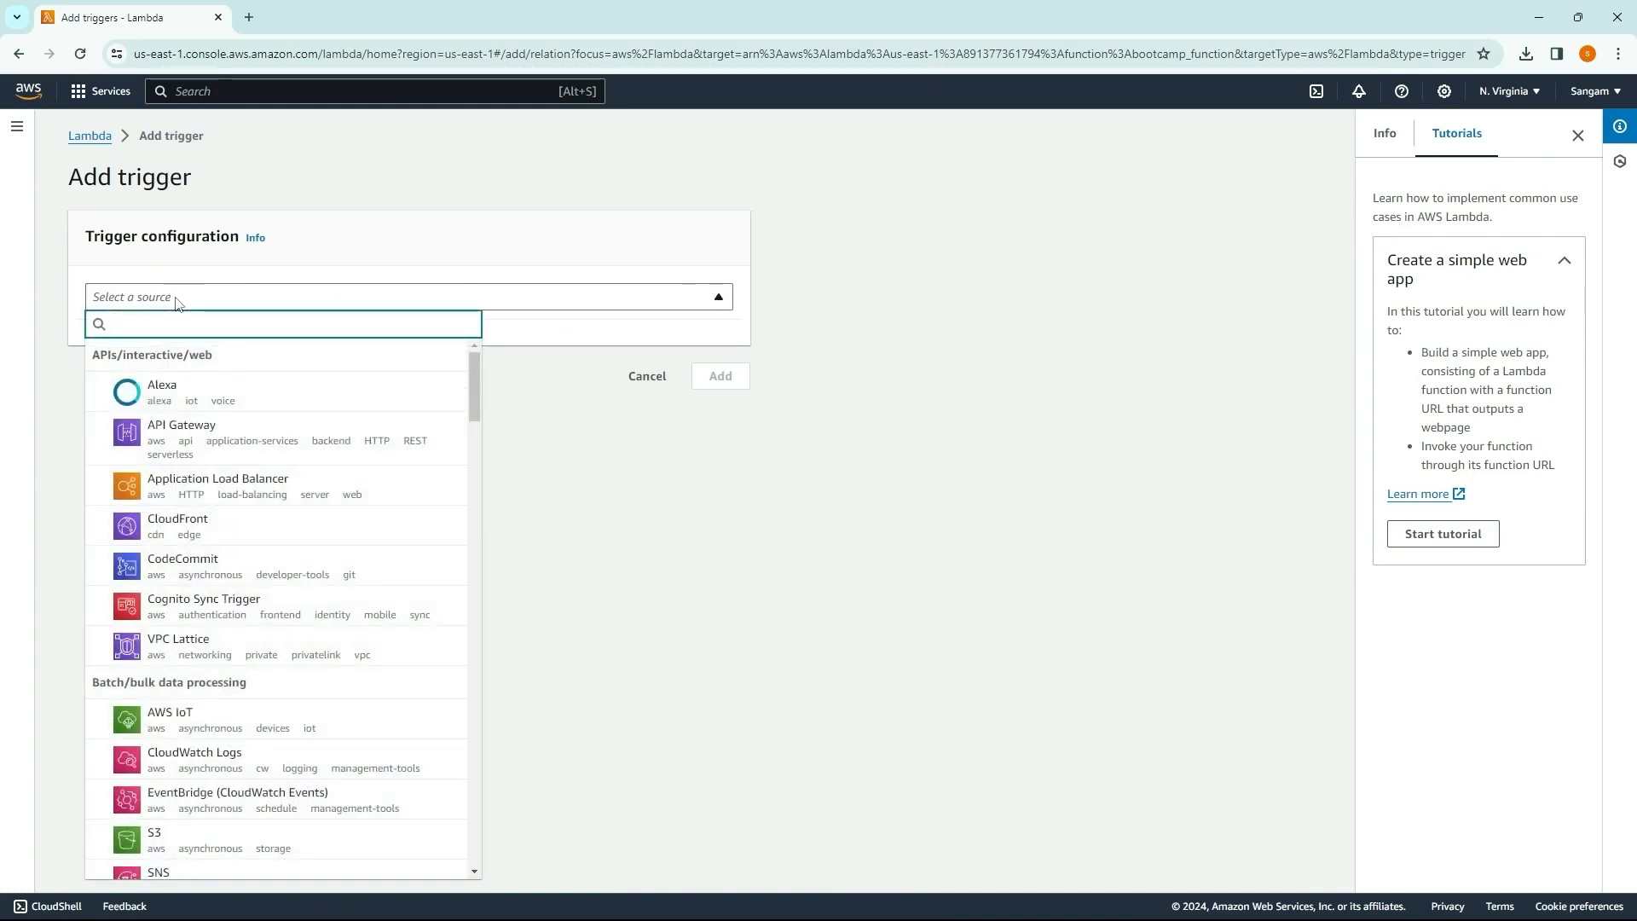
click(169, 446)
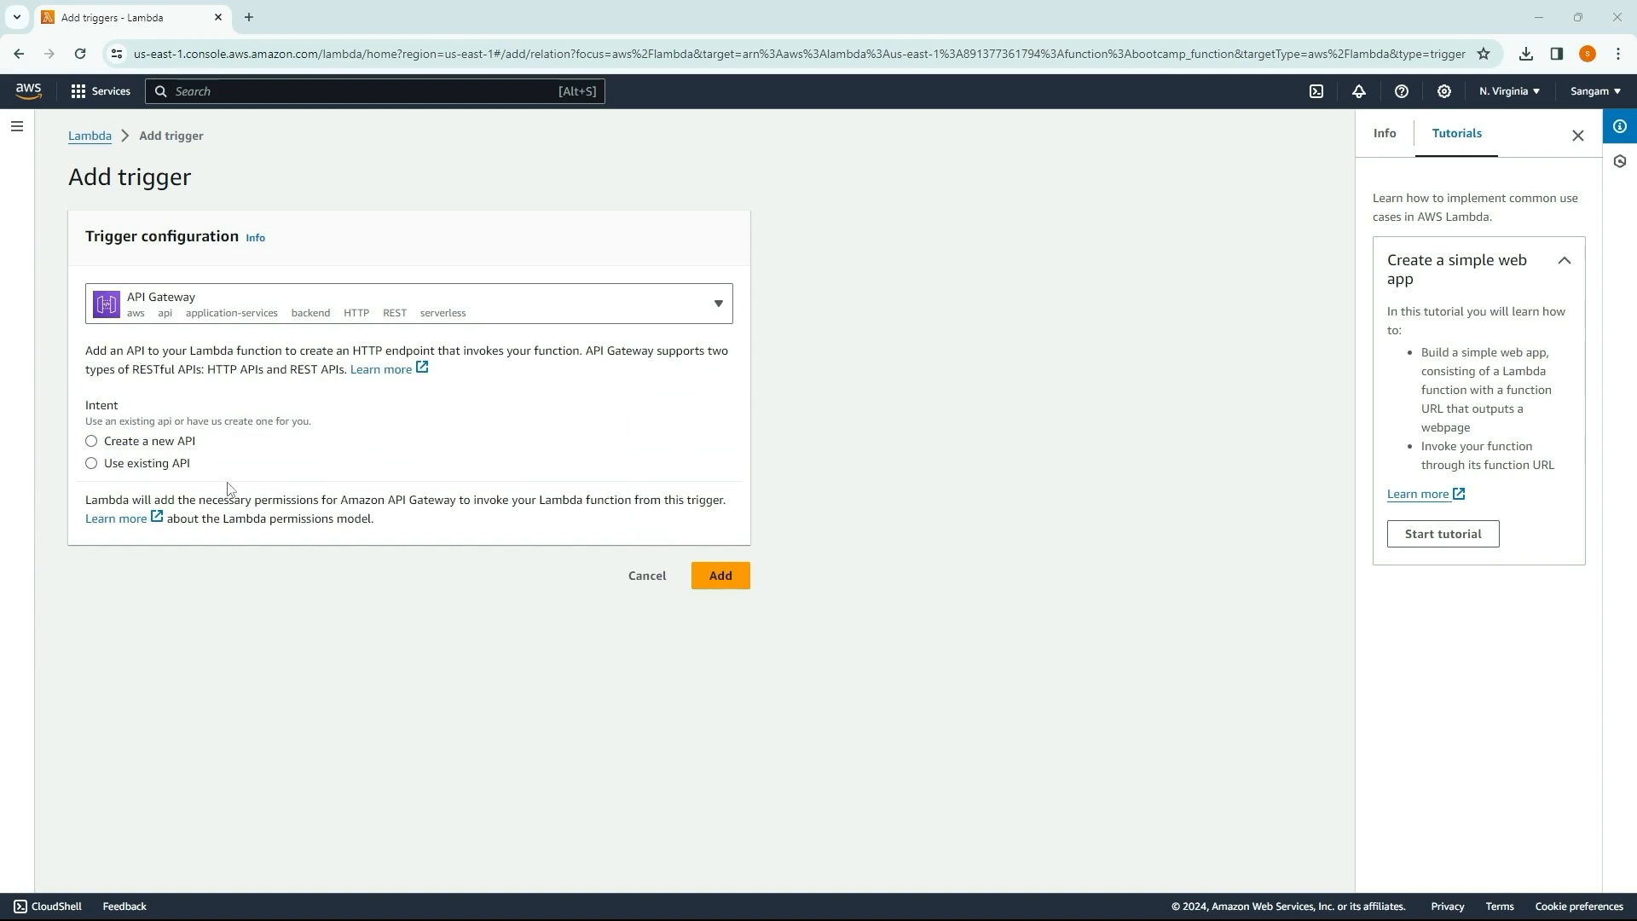
click(93, 442)
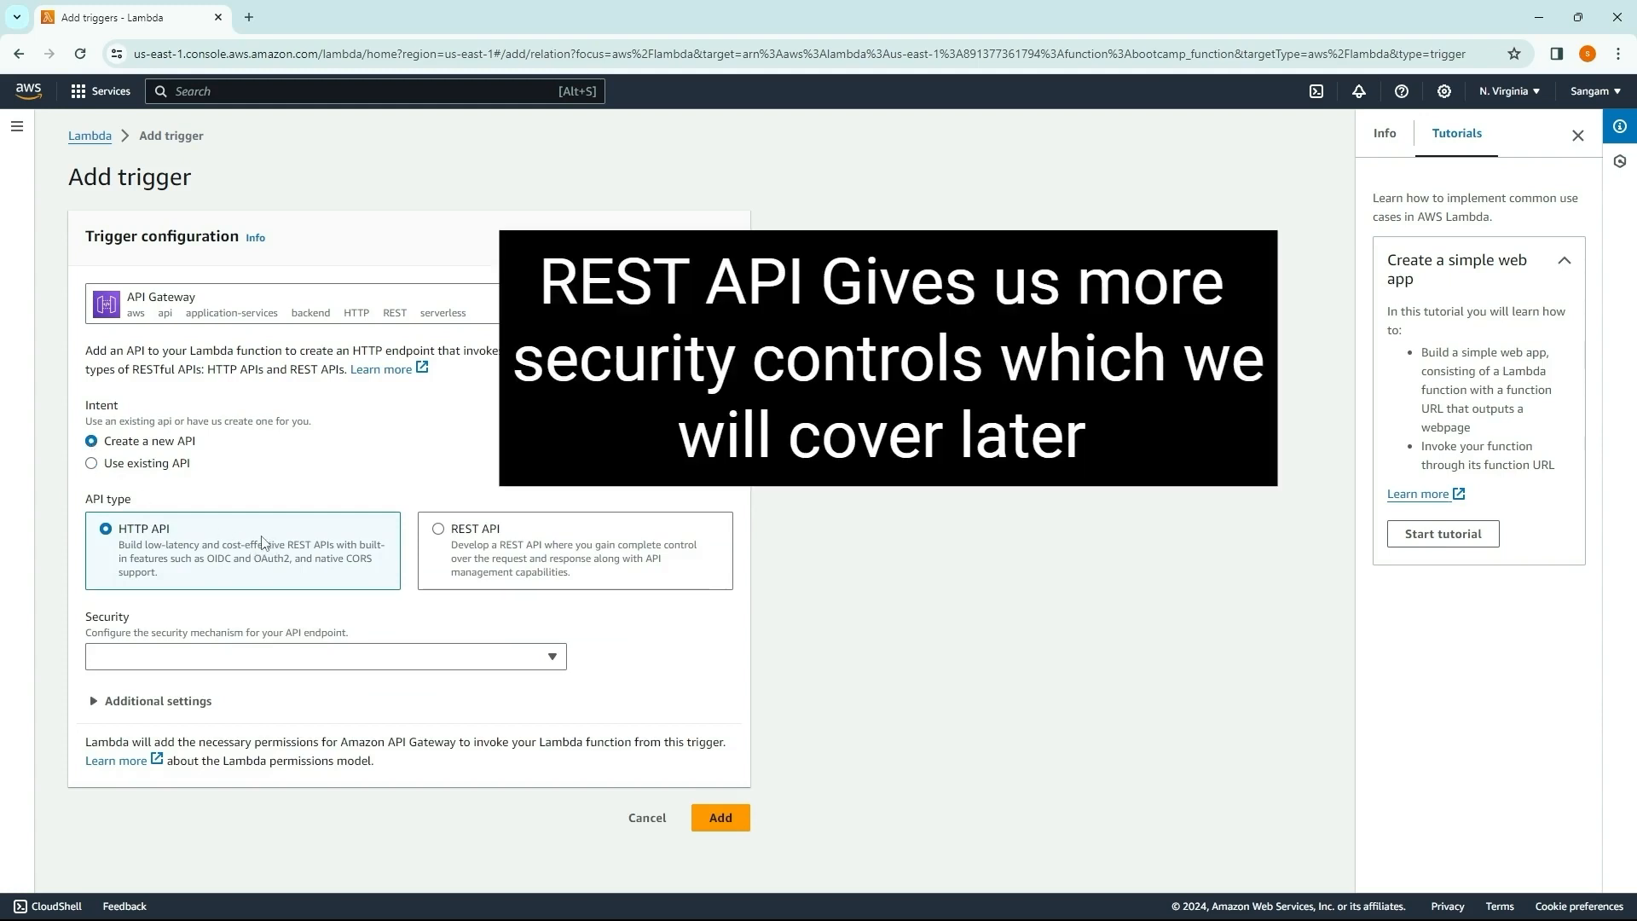
click(454, 555)
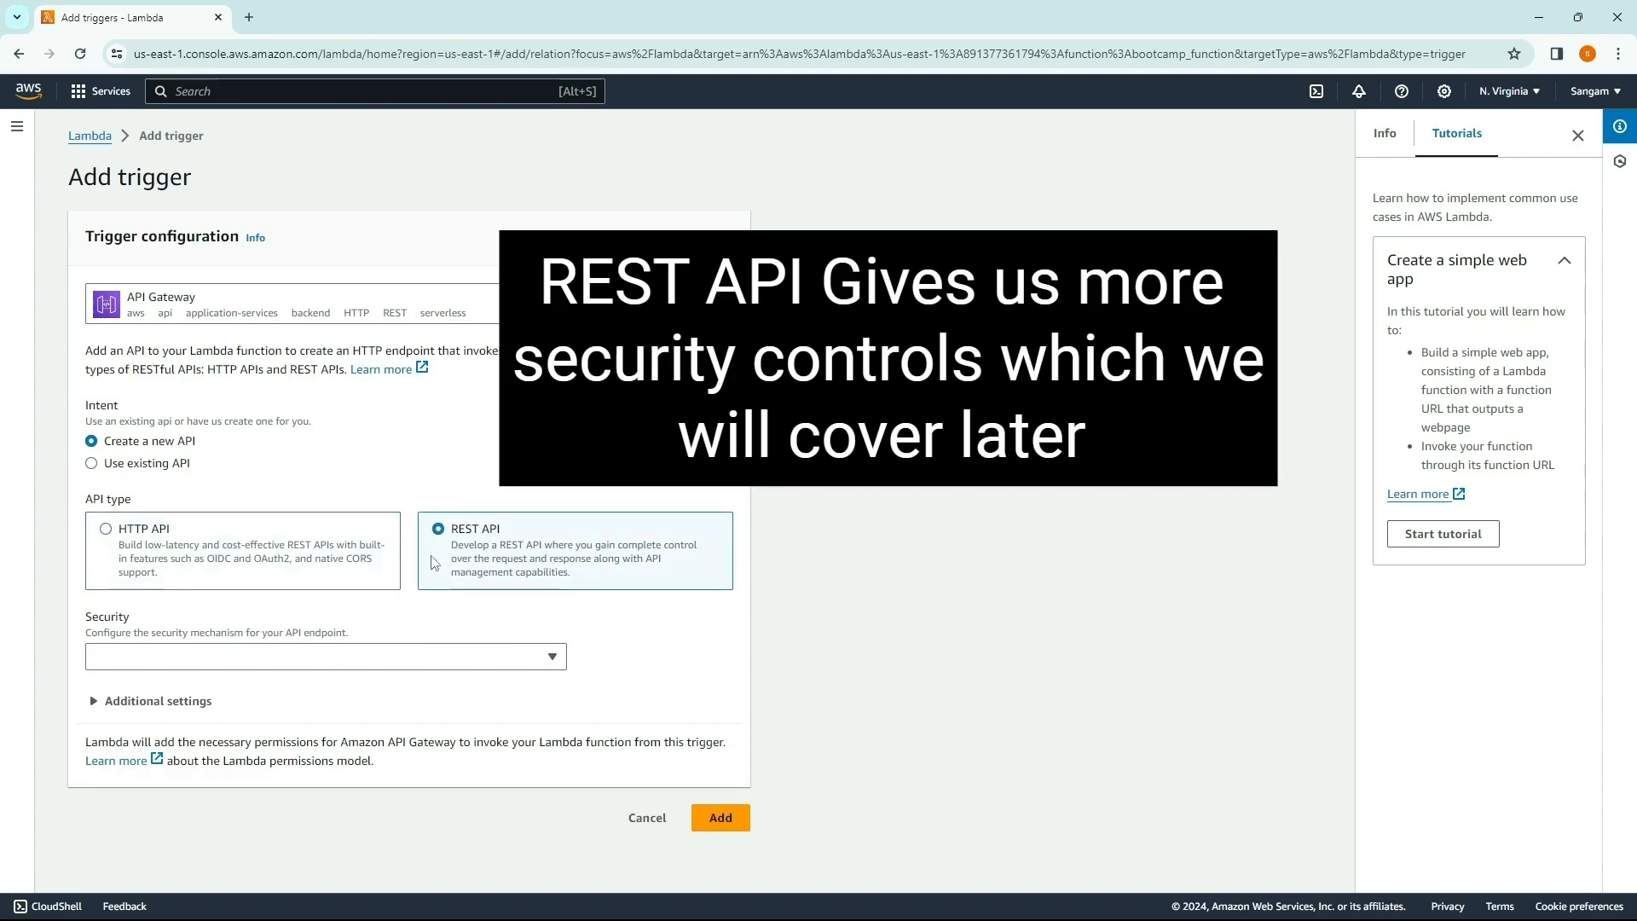
click(239, 655)
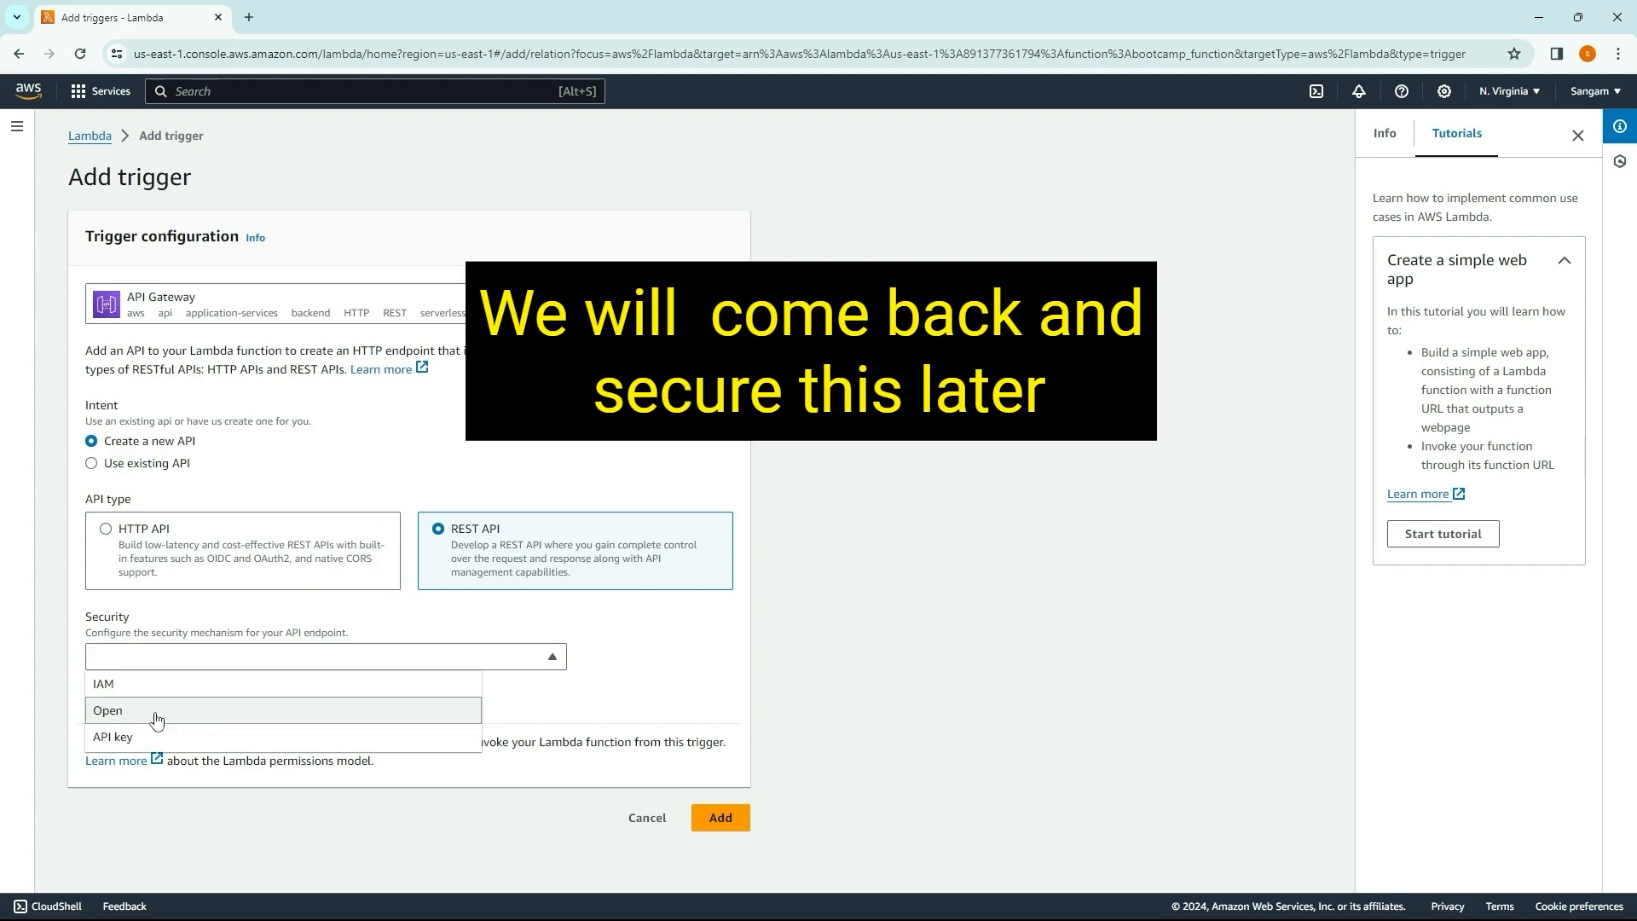
click(155, 716)
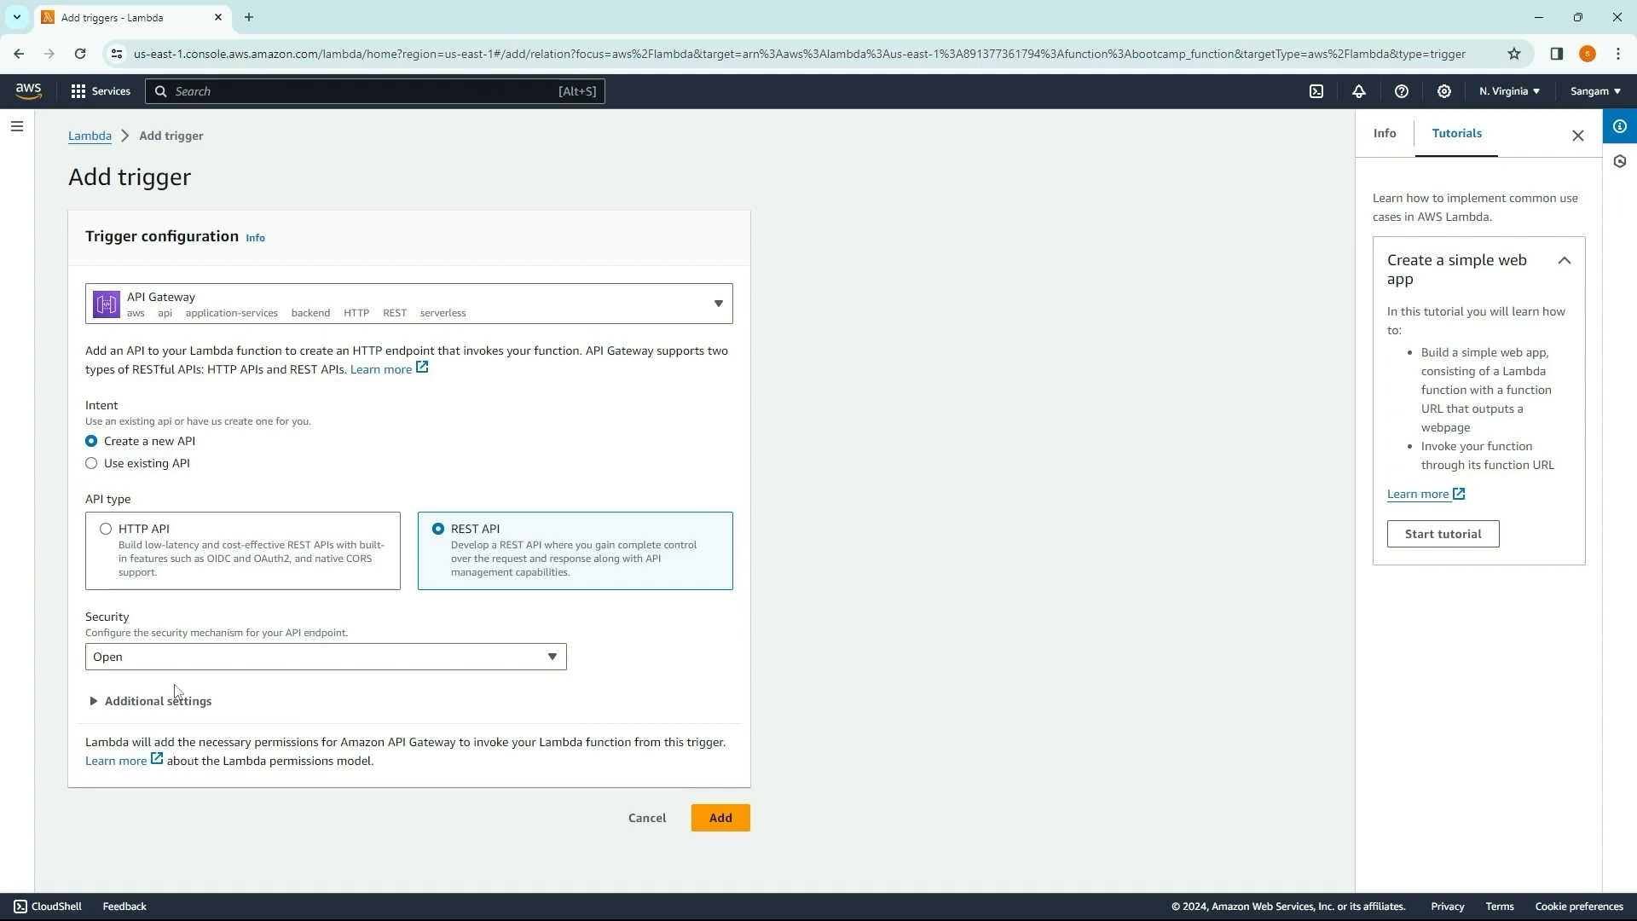
click(186, 661)
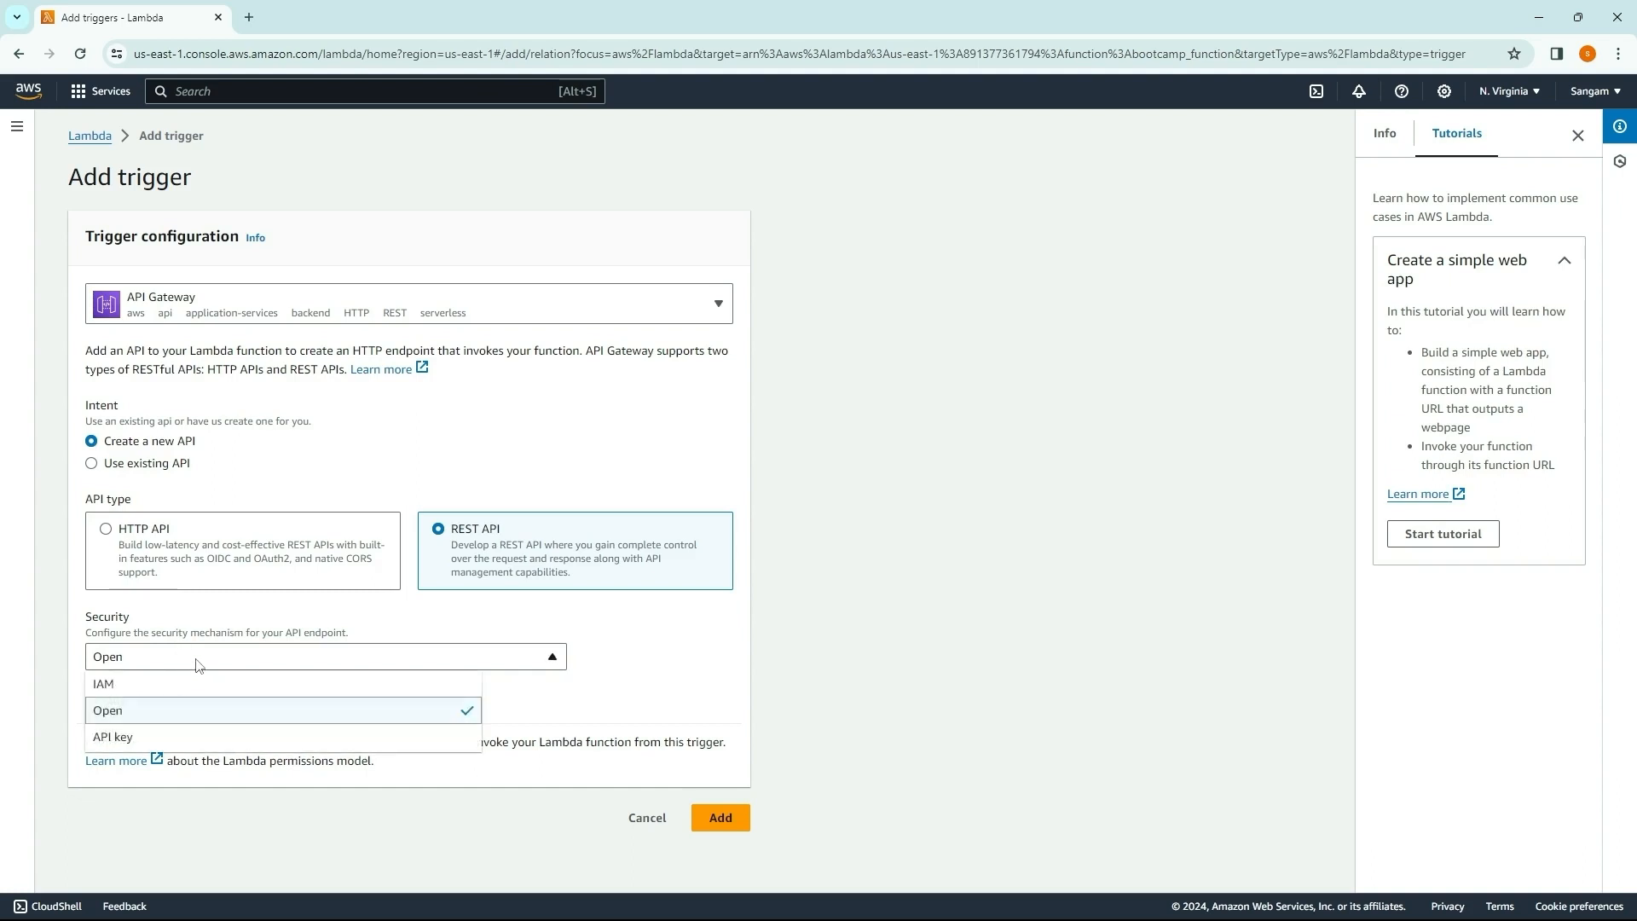
click(196, 665)
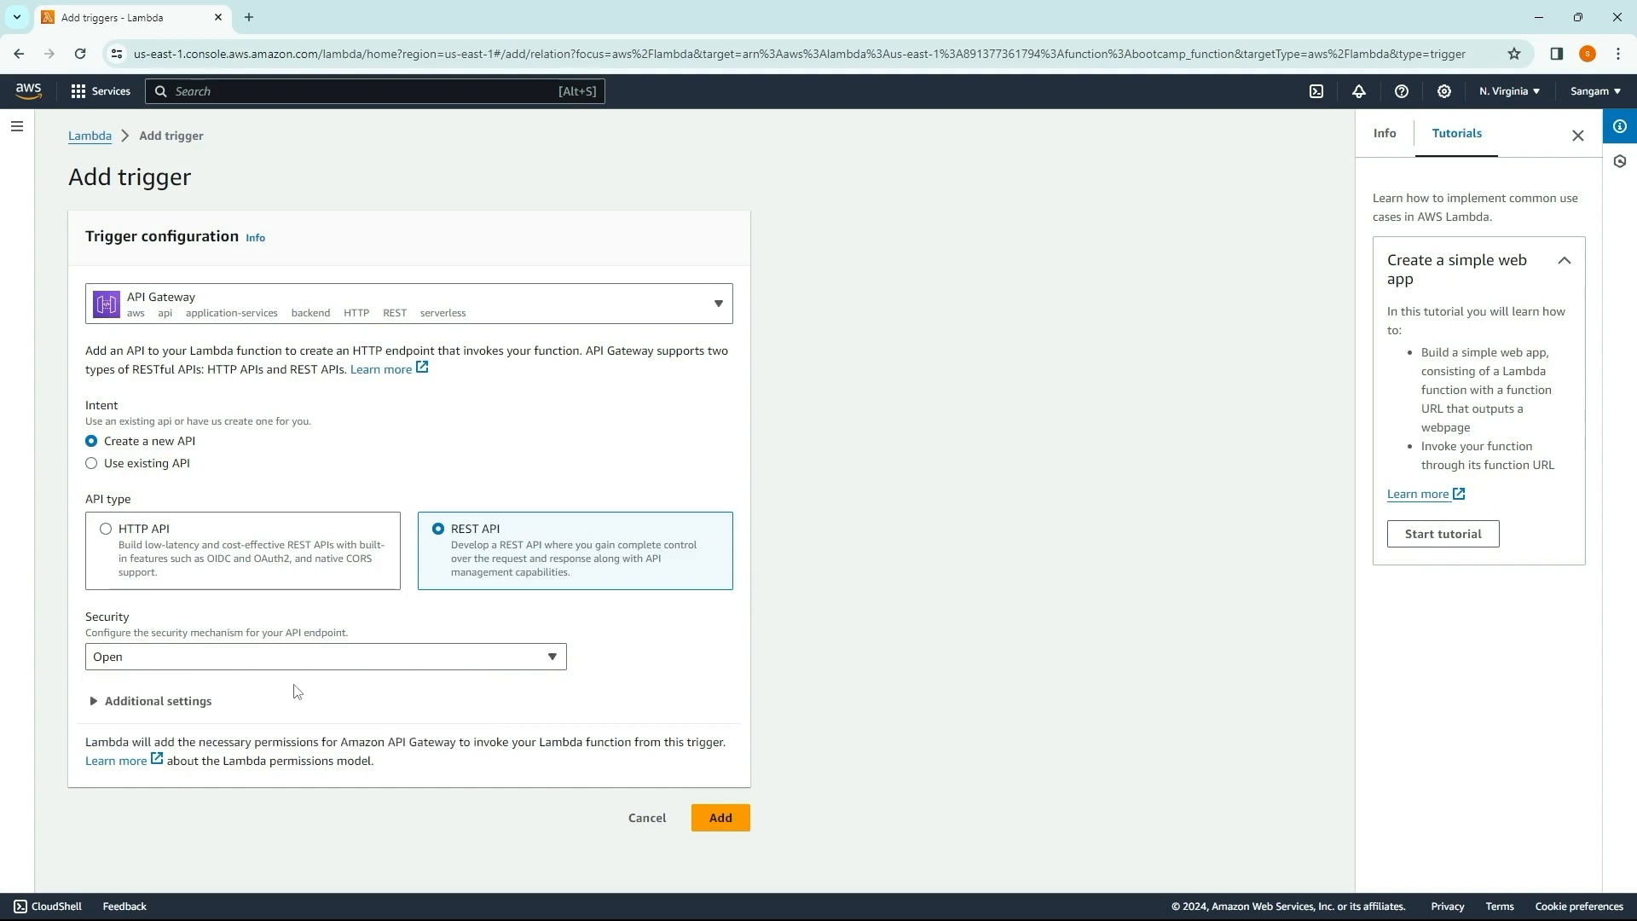
click(717, 825)
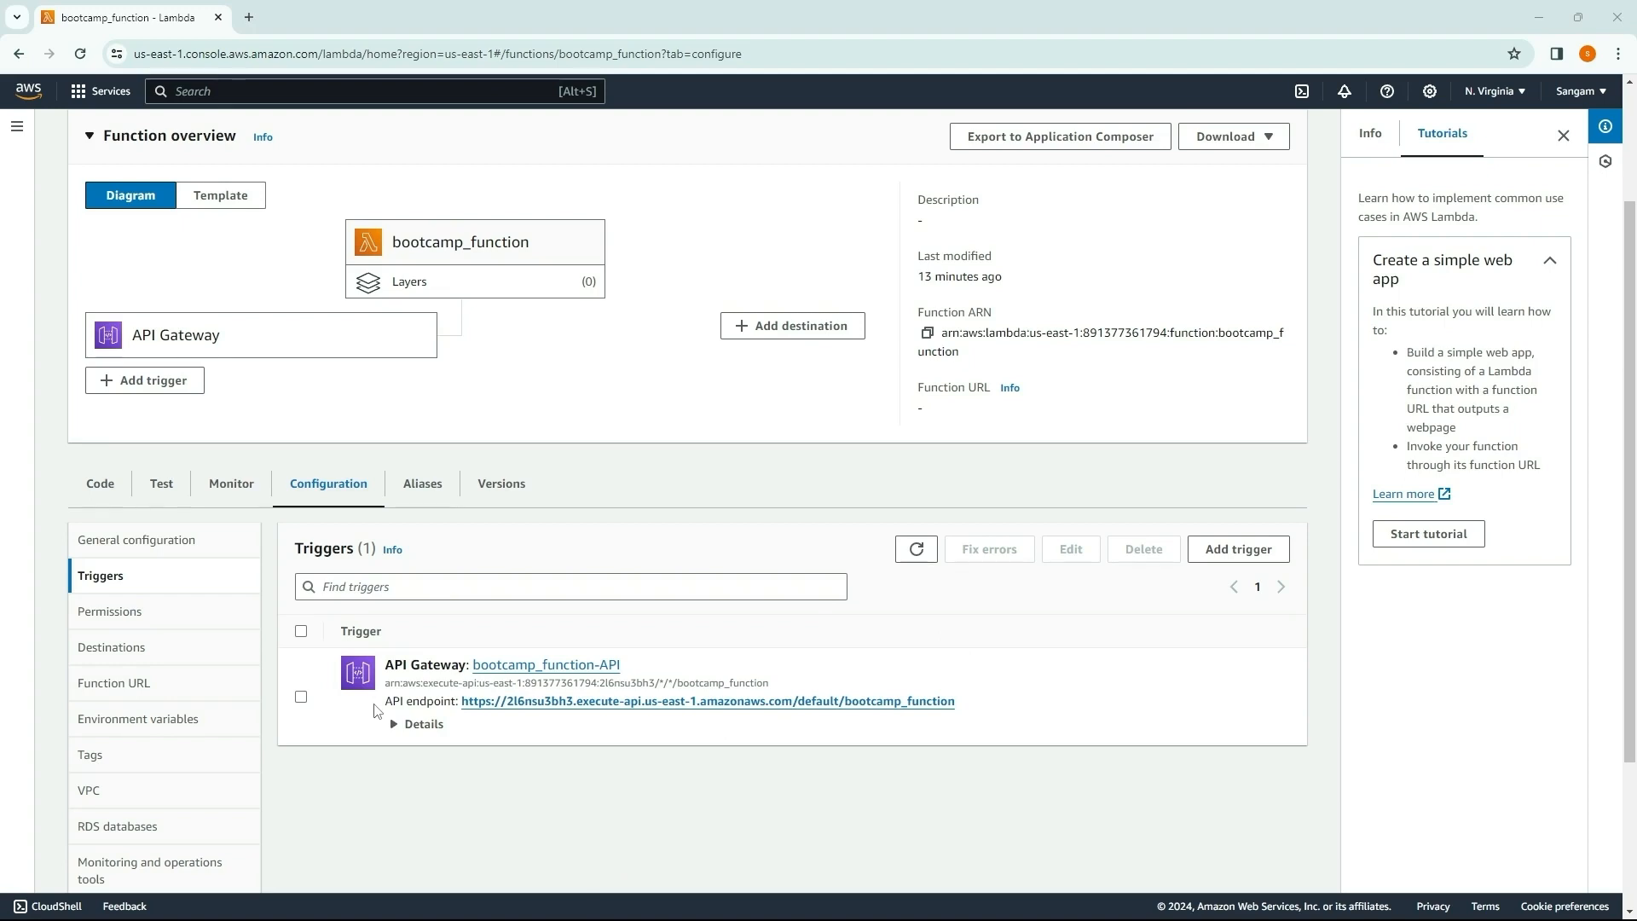
Step: Open bootcamp_function-API in API Gateway from the function's trigger
click(509, 669)
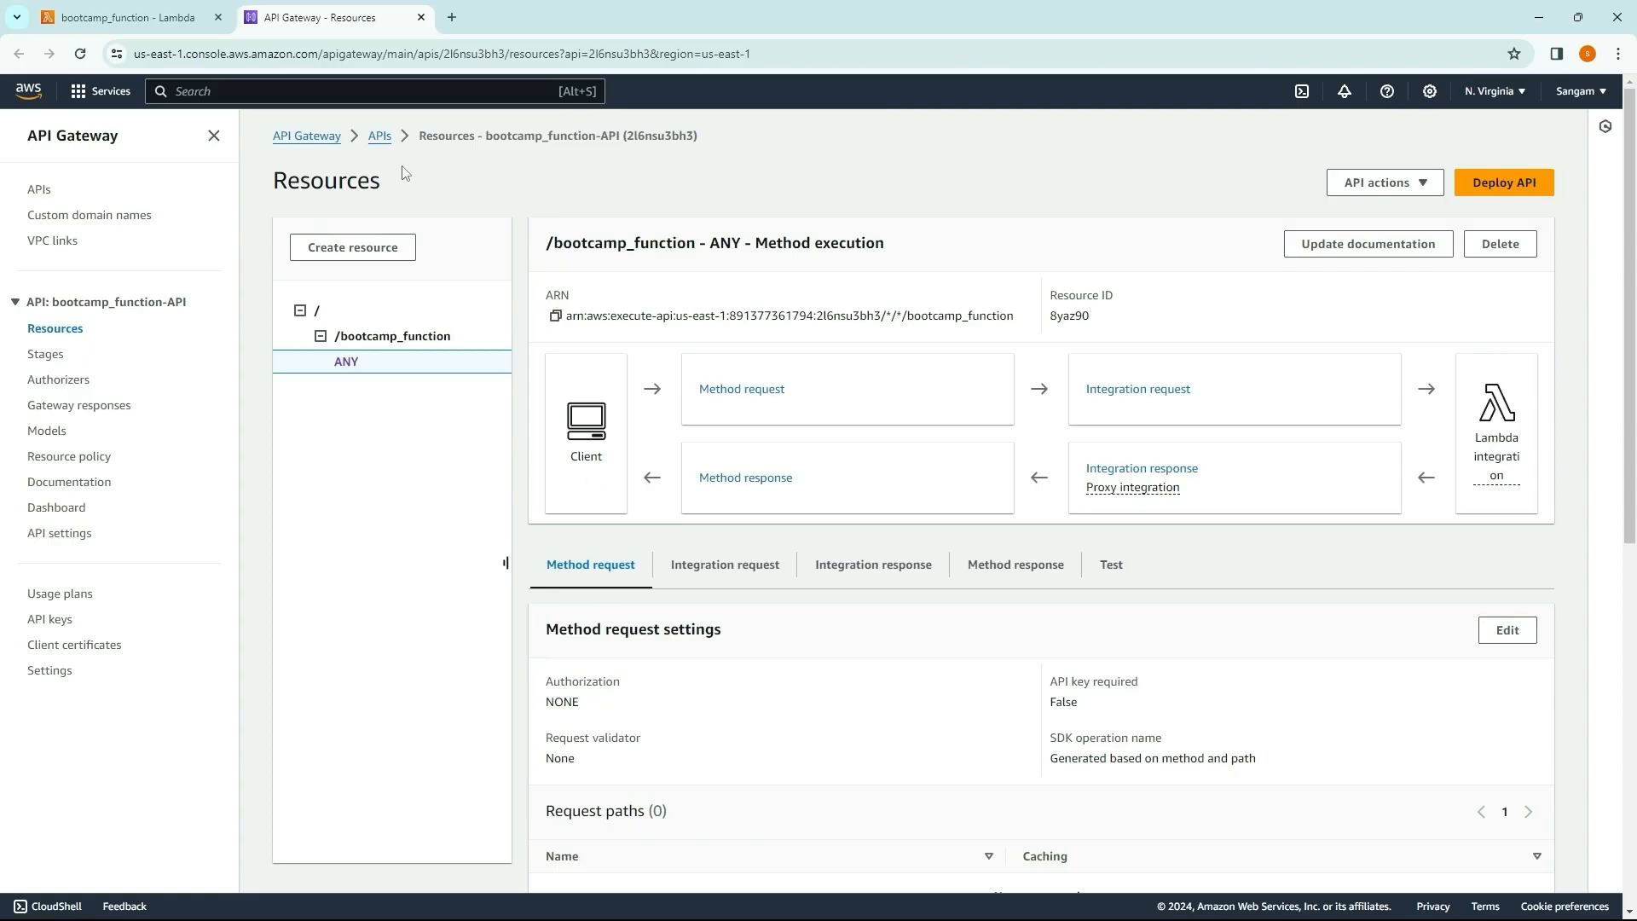
Step: Start a new method on the /bootcamp_function resource and set its method type to GET
click(388, 340)
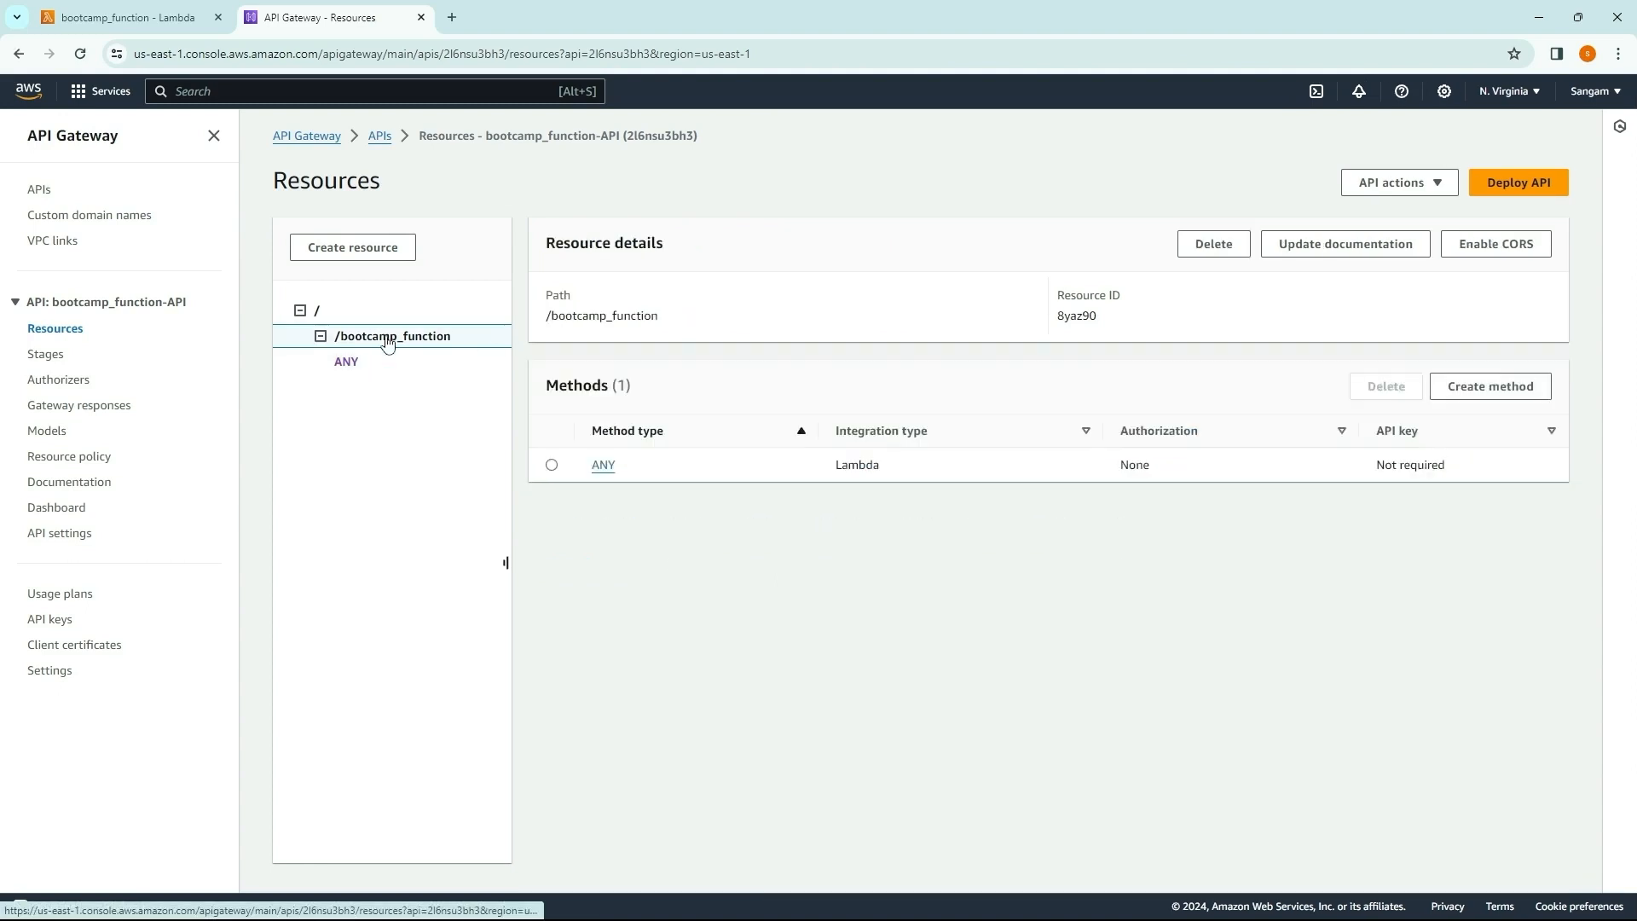
click(347, 363)
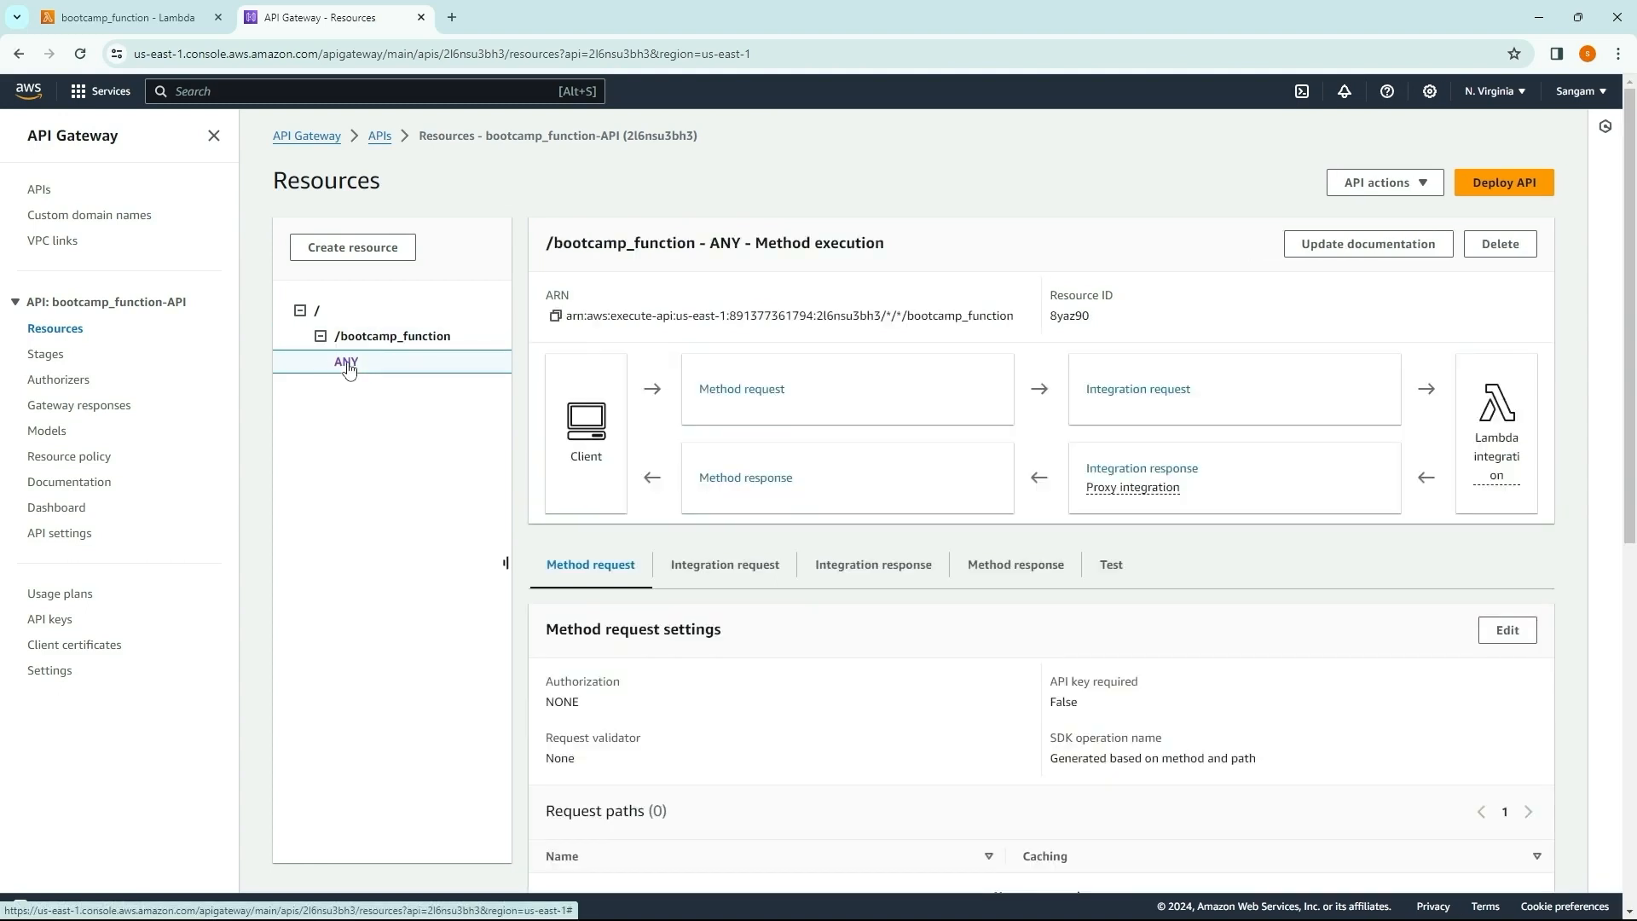
click(394, 340)
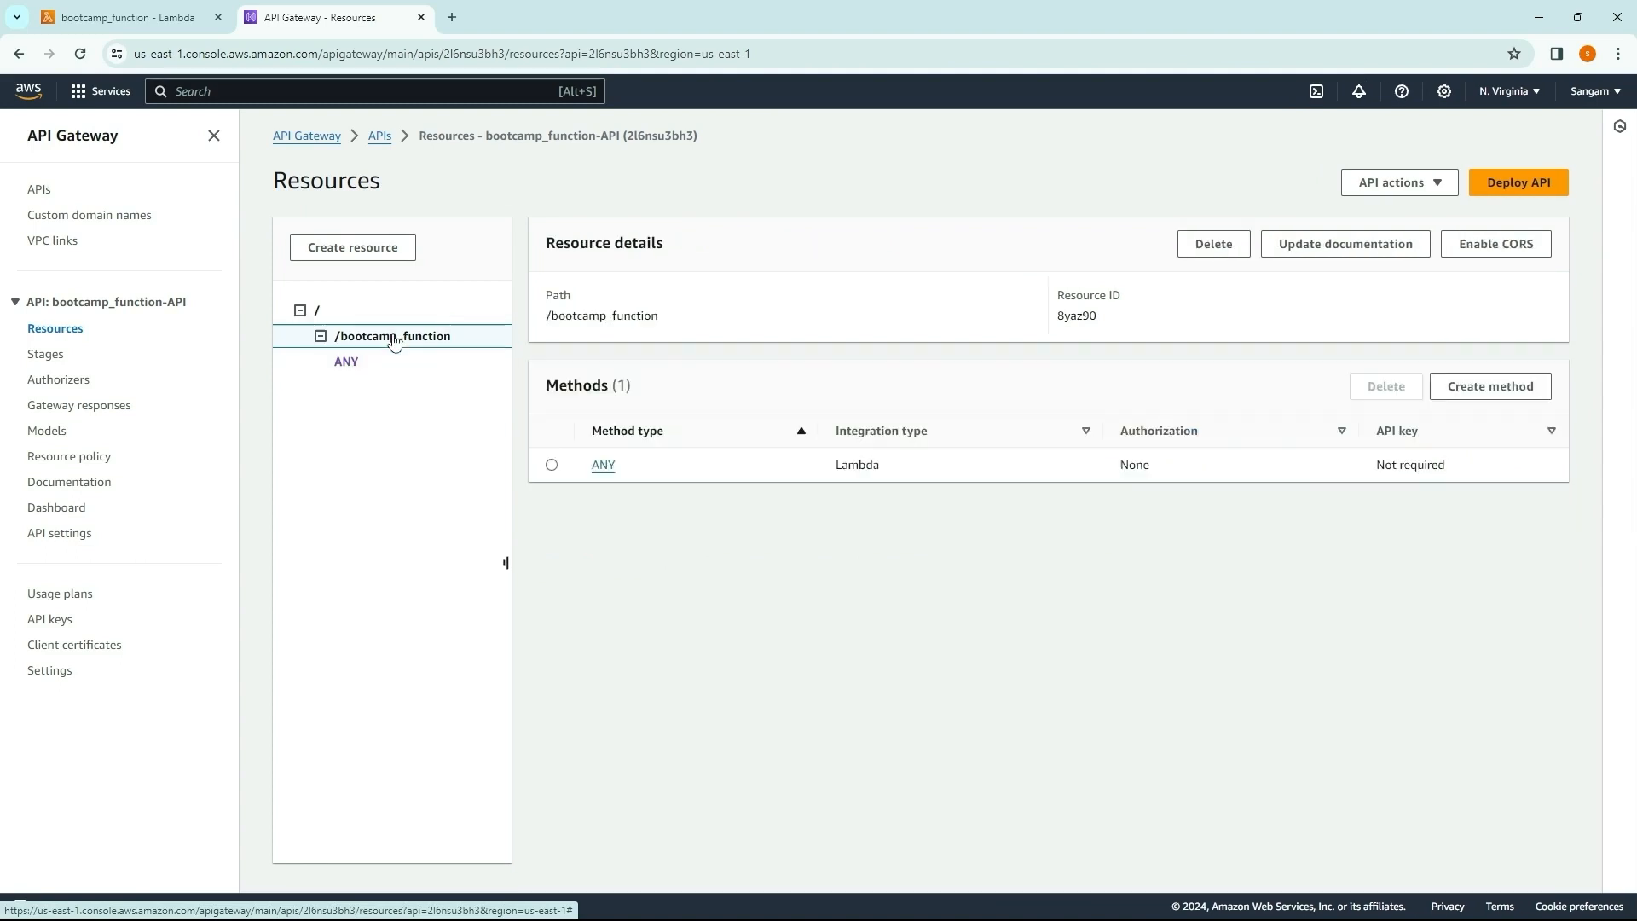
click(1464, 388)
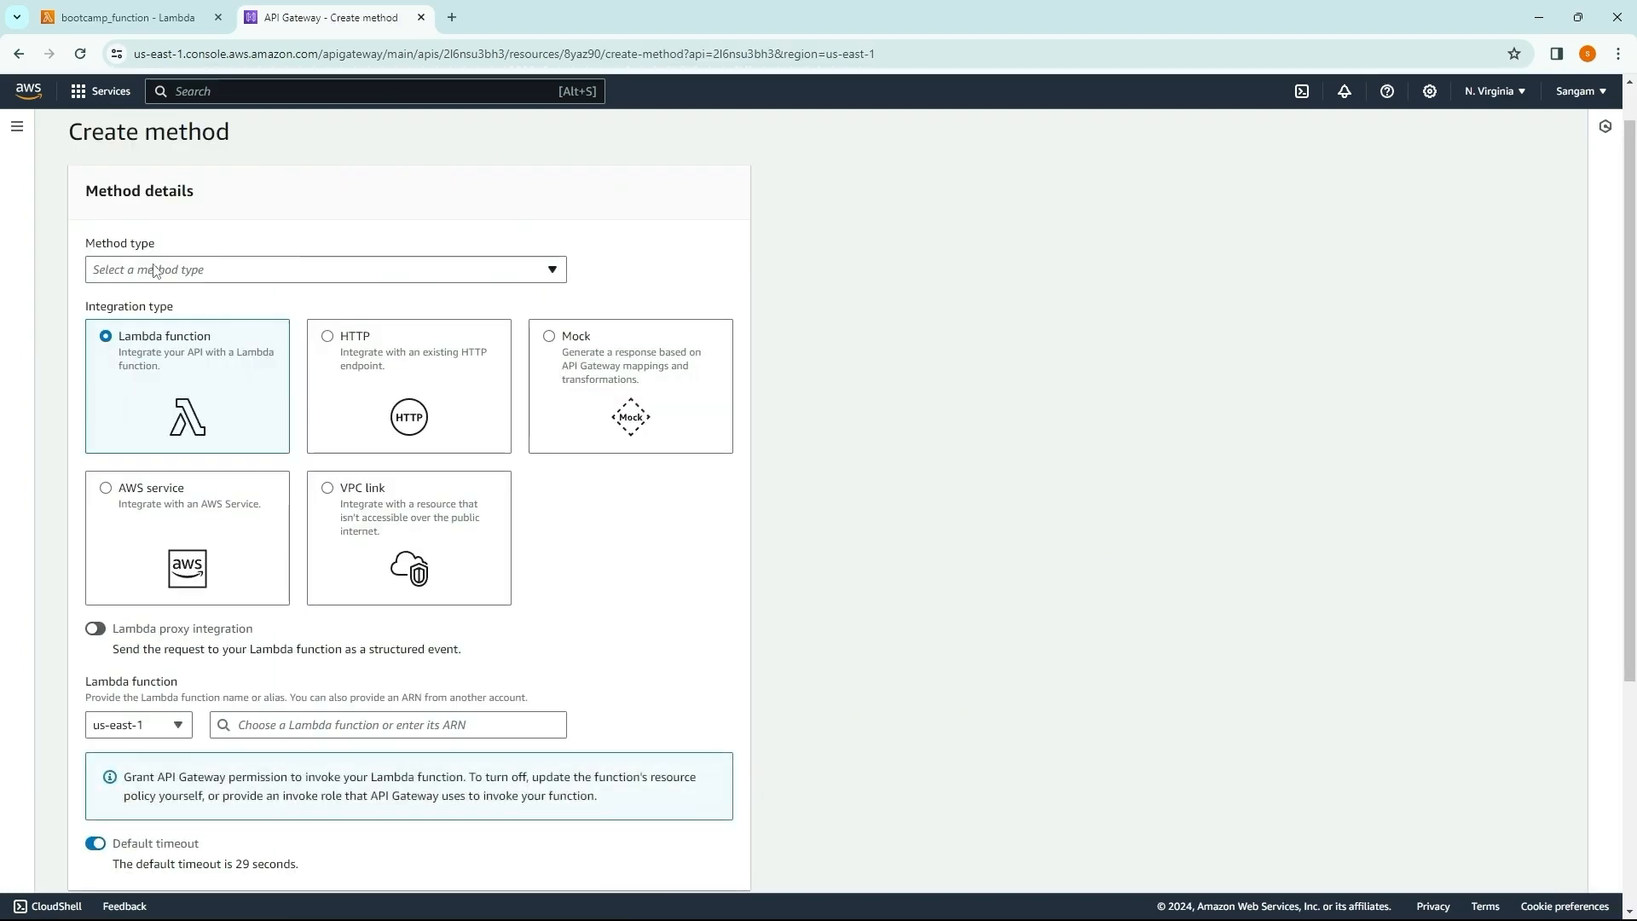
click(168, 271)
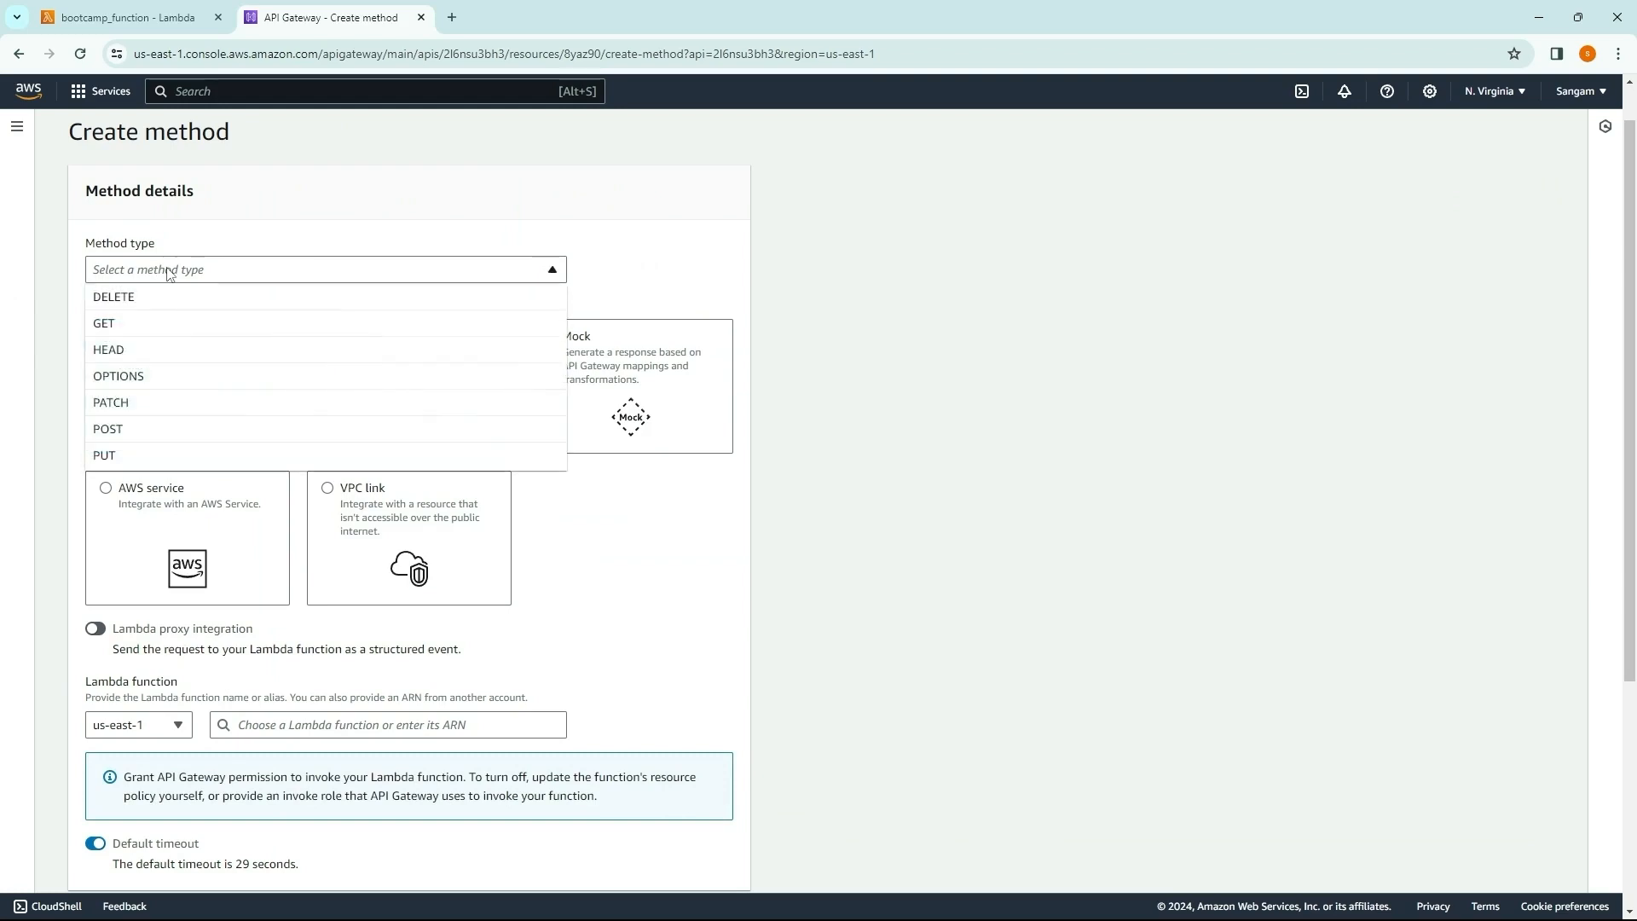
click(139, 321)
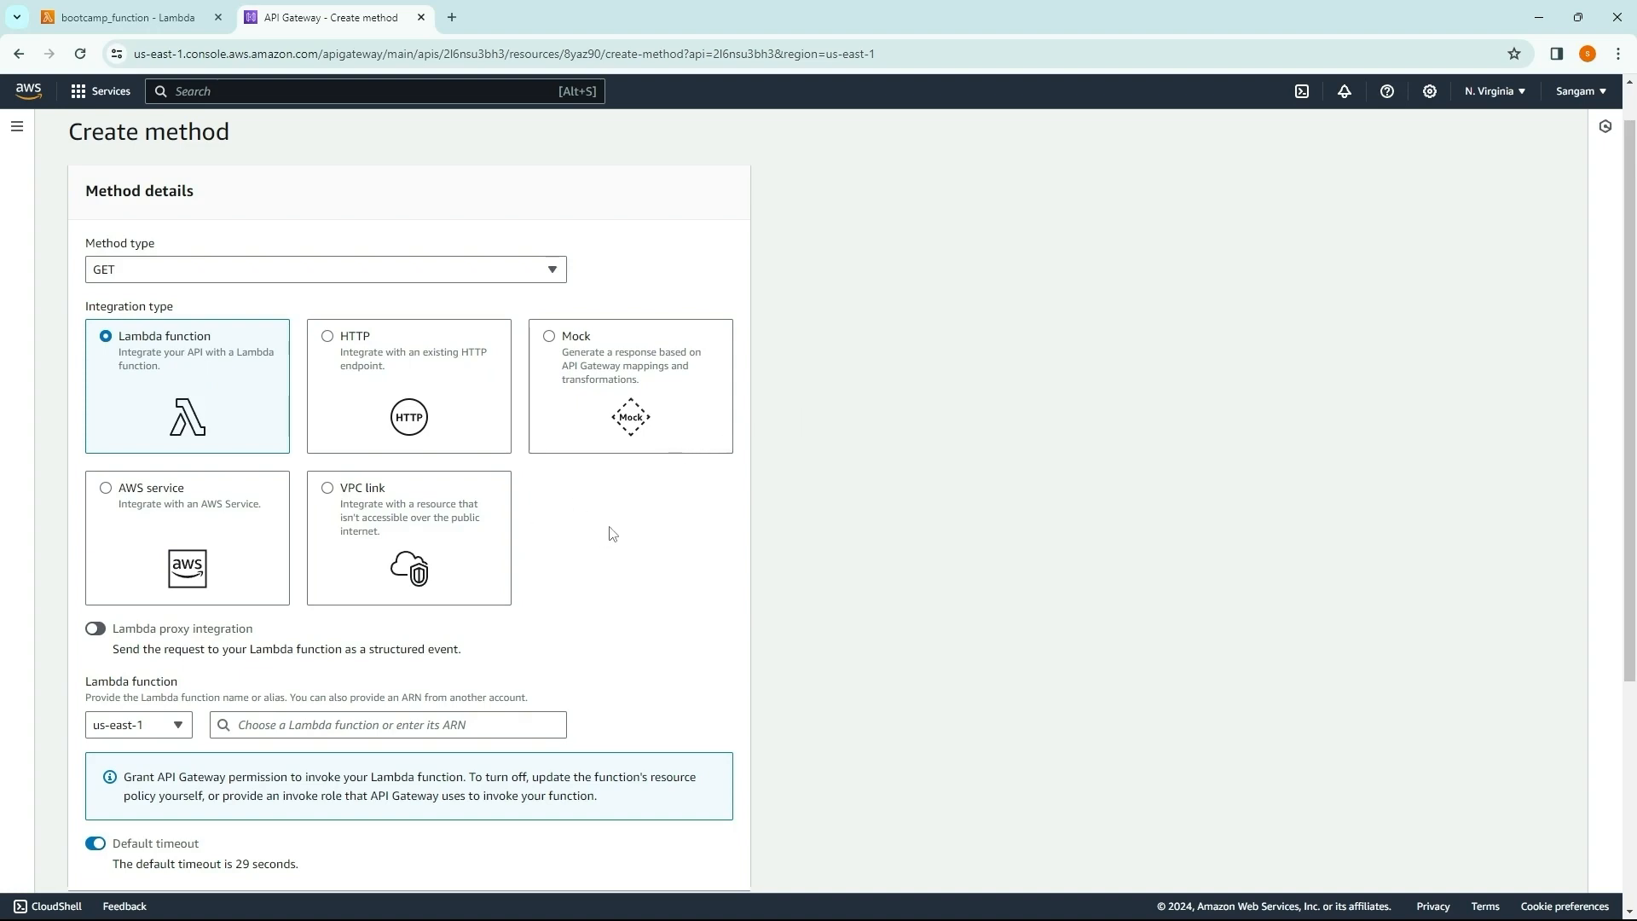
Step: Integrate the GET method with the bootcamp_function Lambda function in us-east-1 and create the method
scroll(612, 534, down, 2)
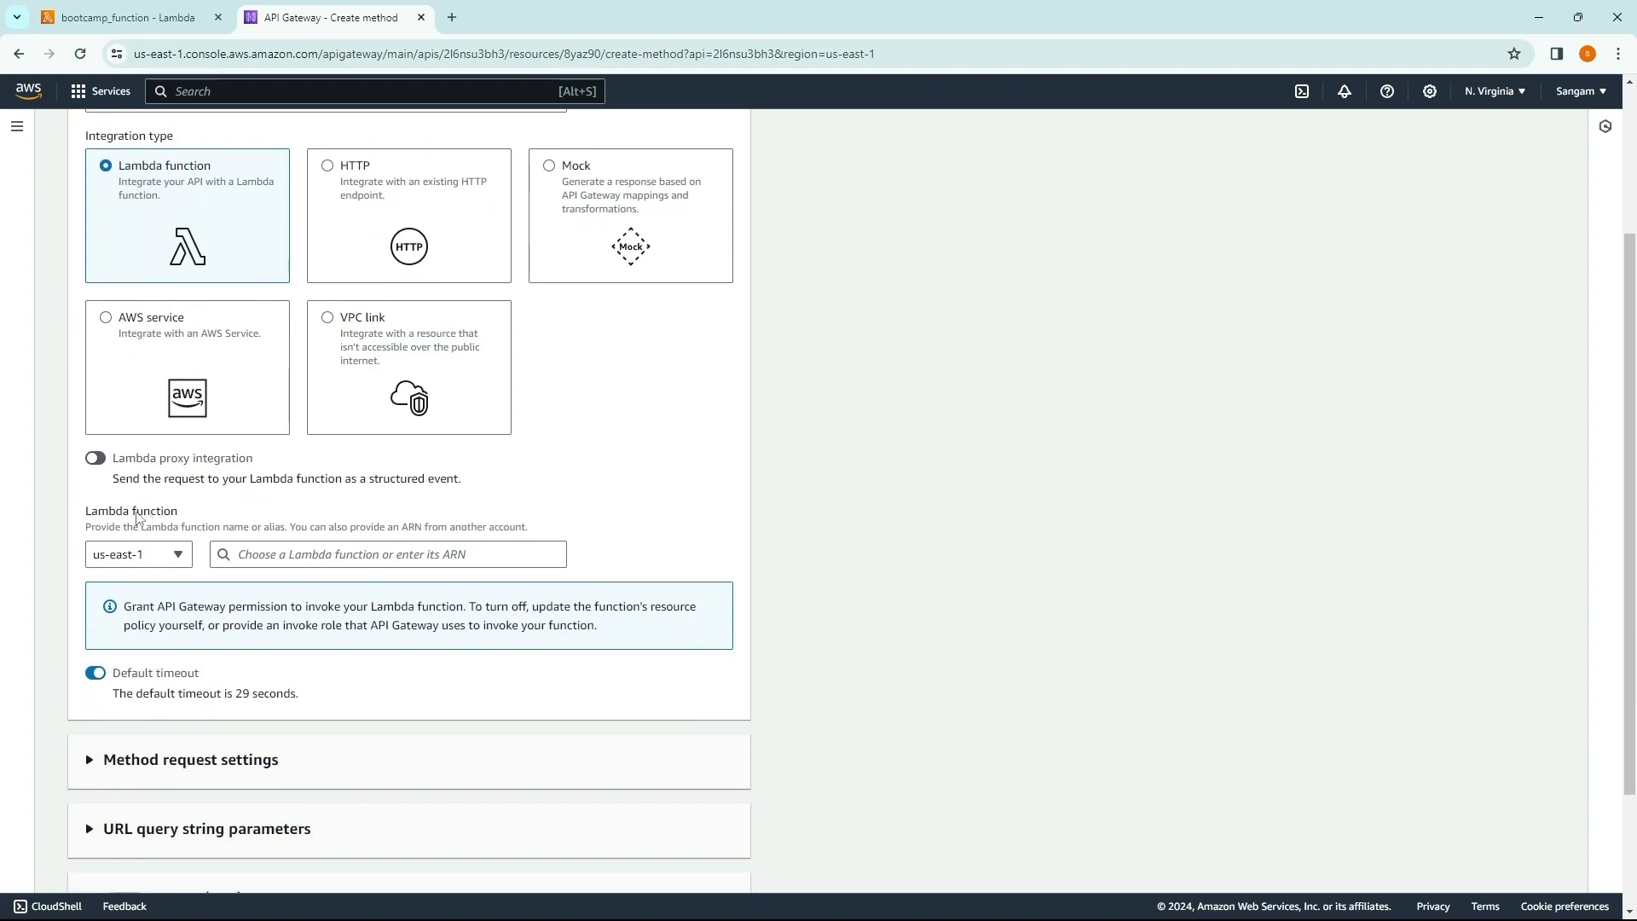
click(341, 555)
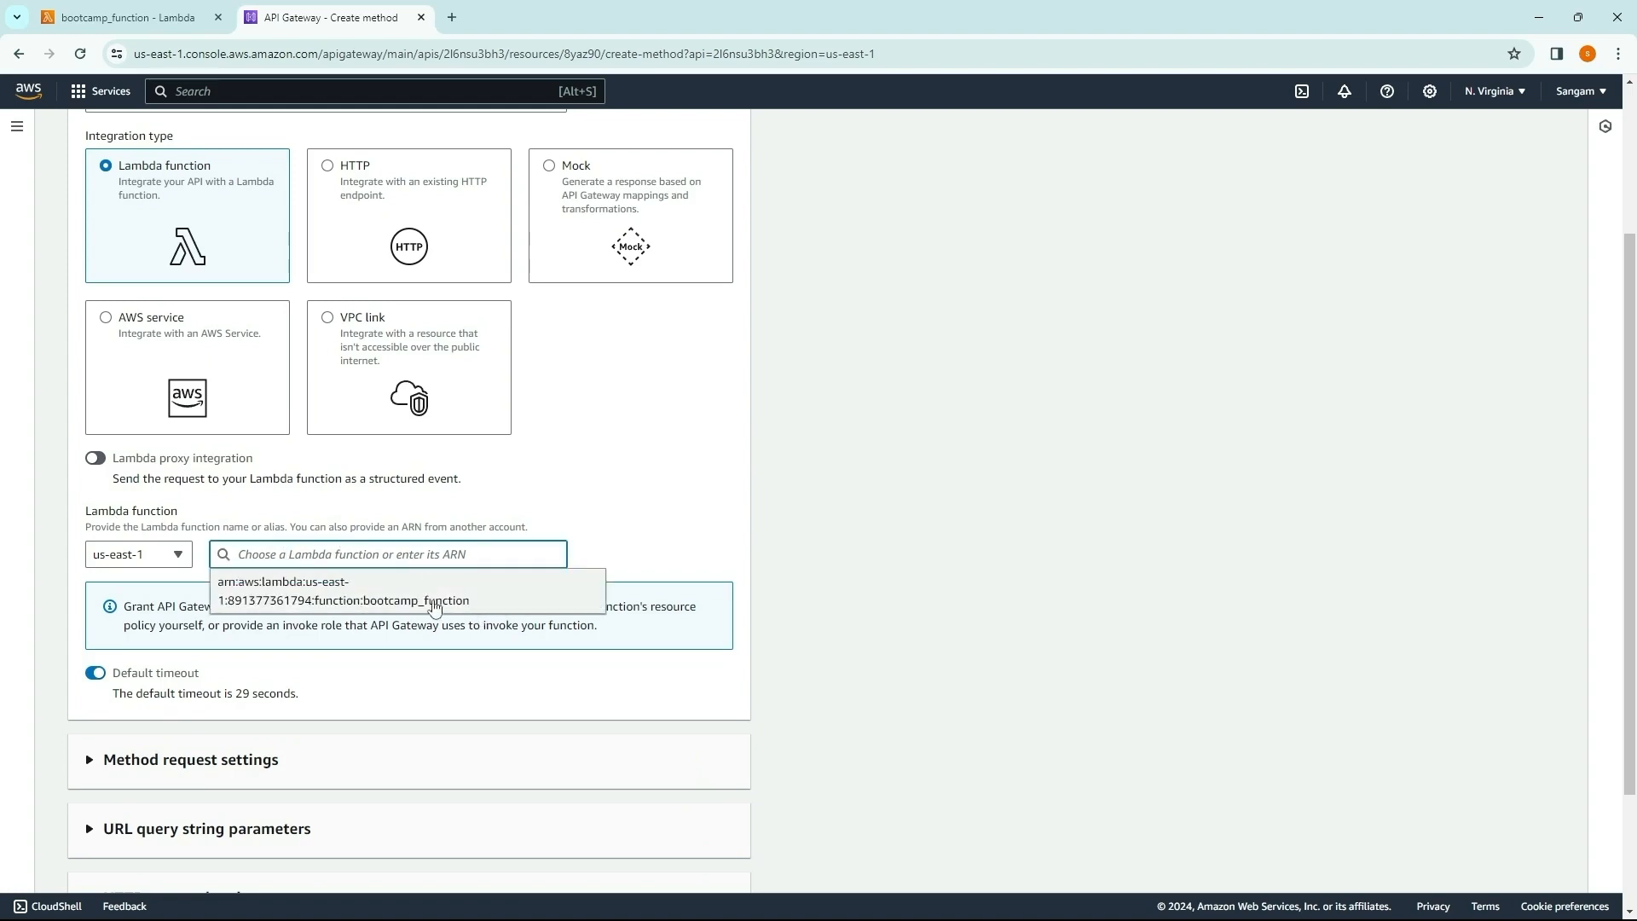
click(413, 597)
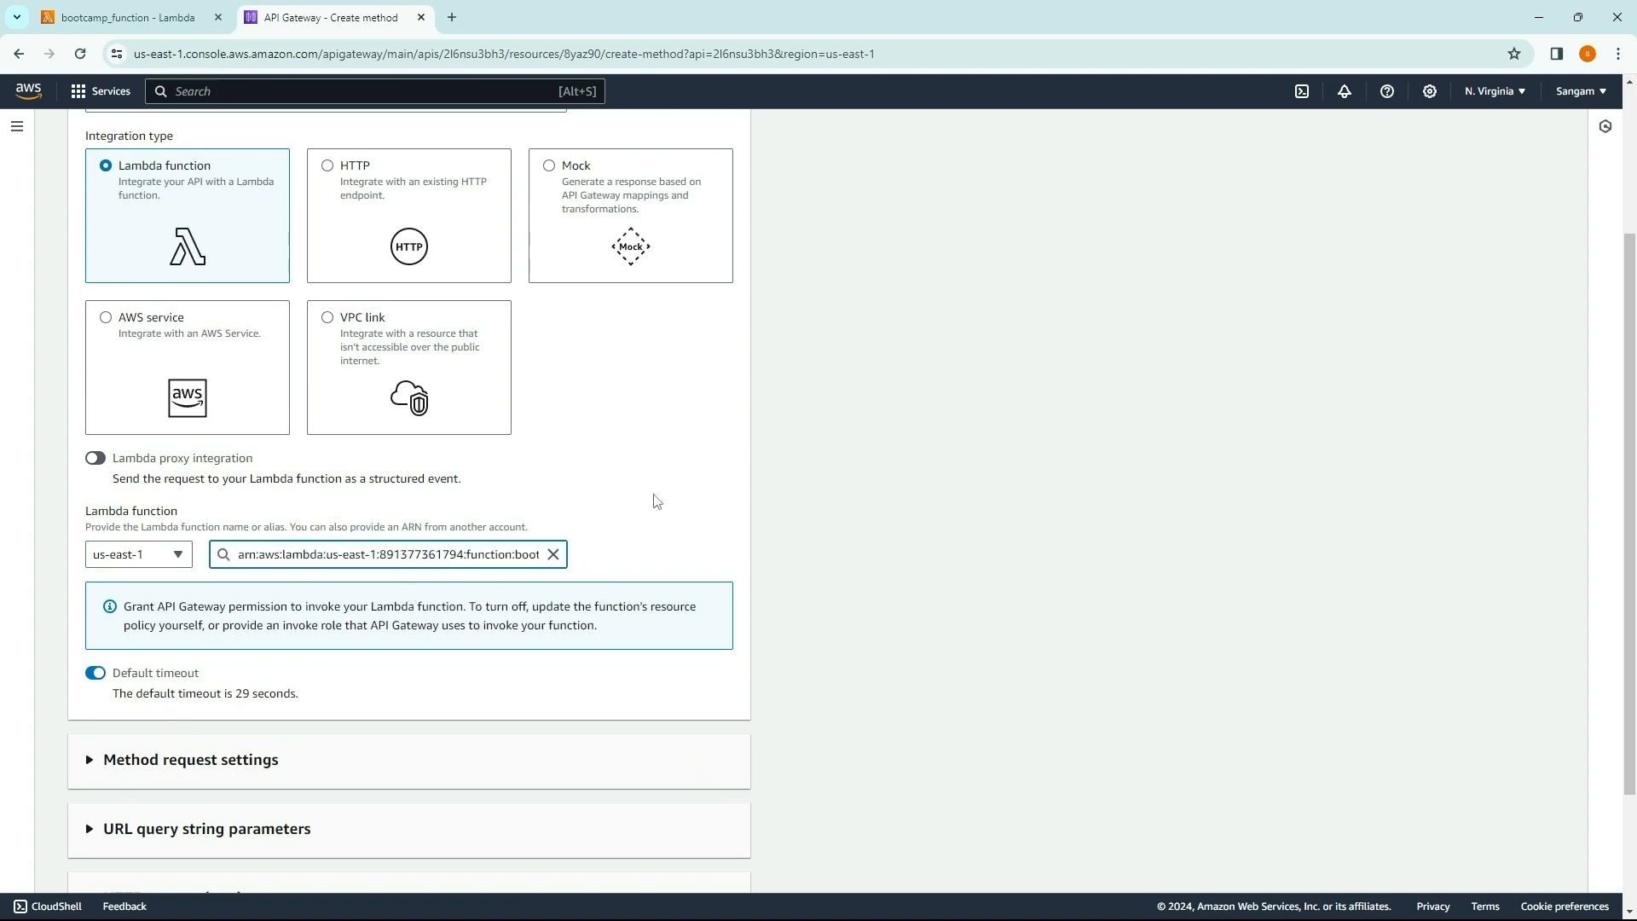
scroll(655, 502, down, 2)
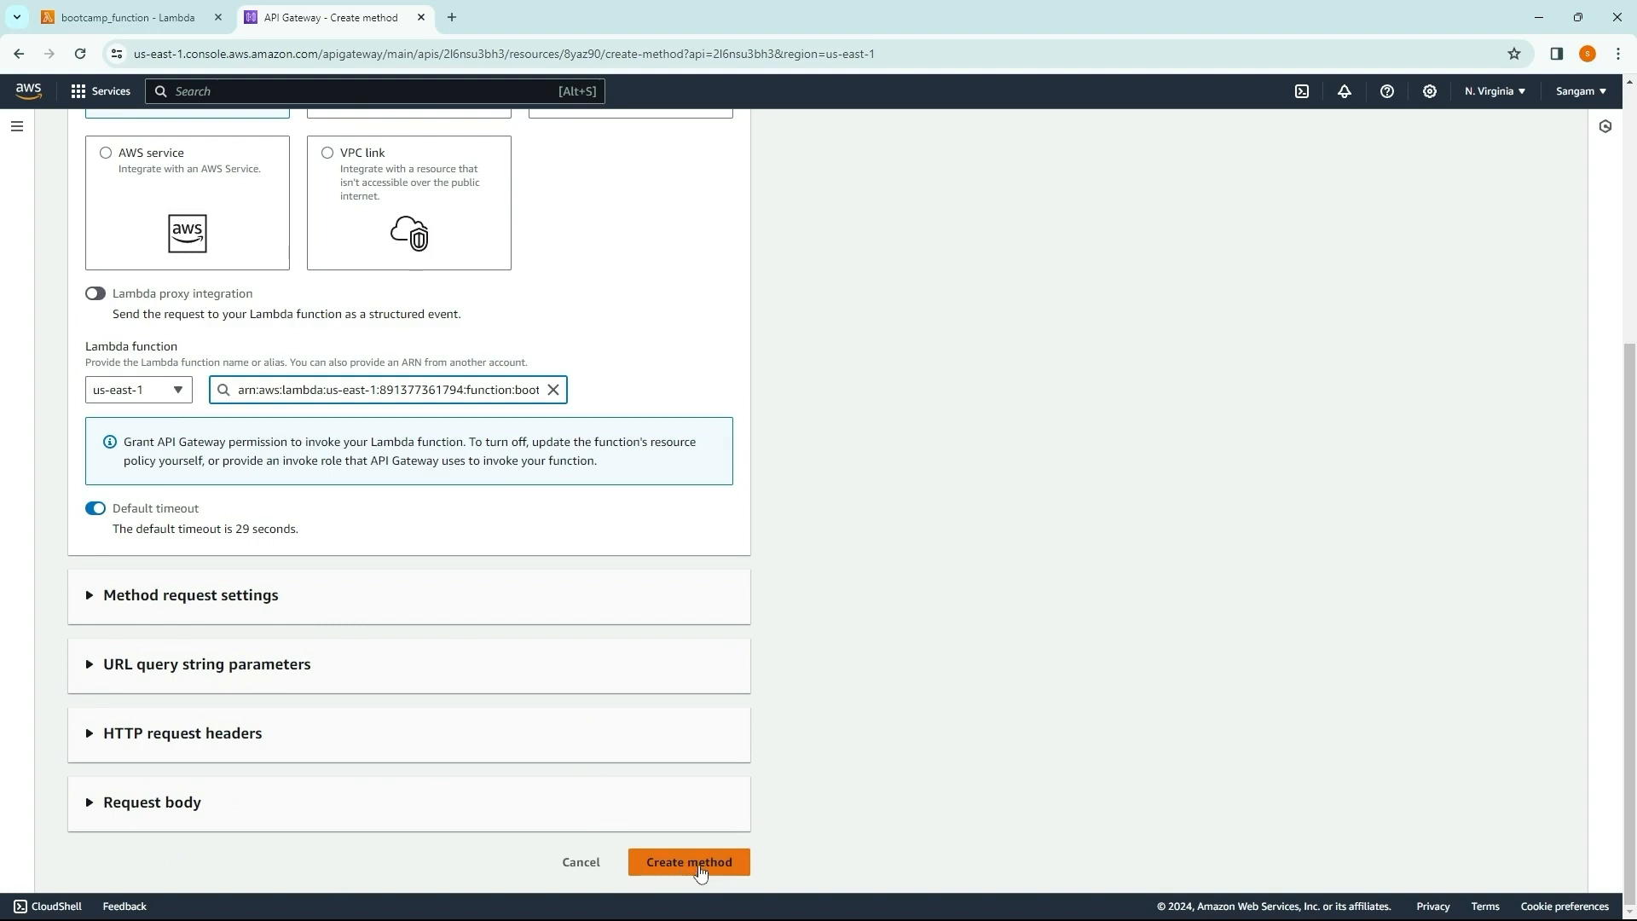
click(699, 869)
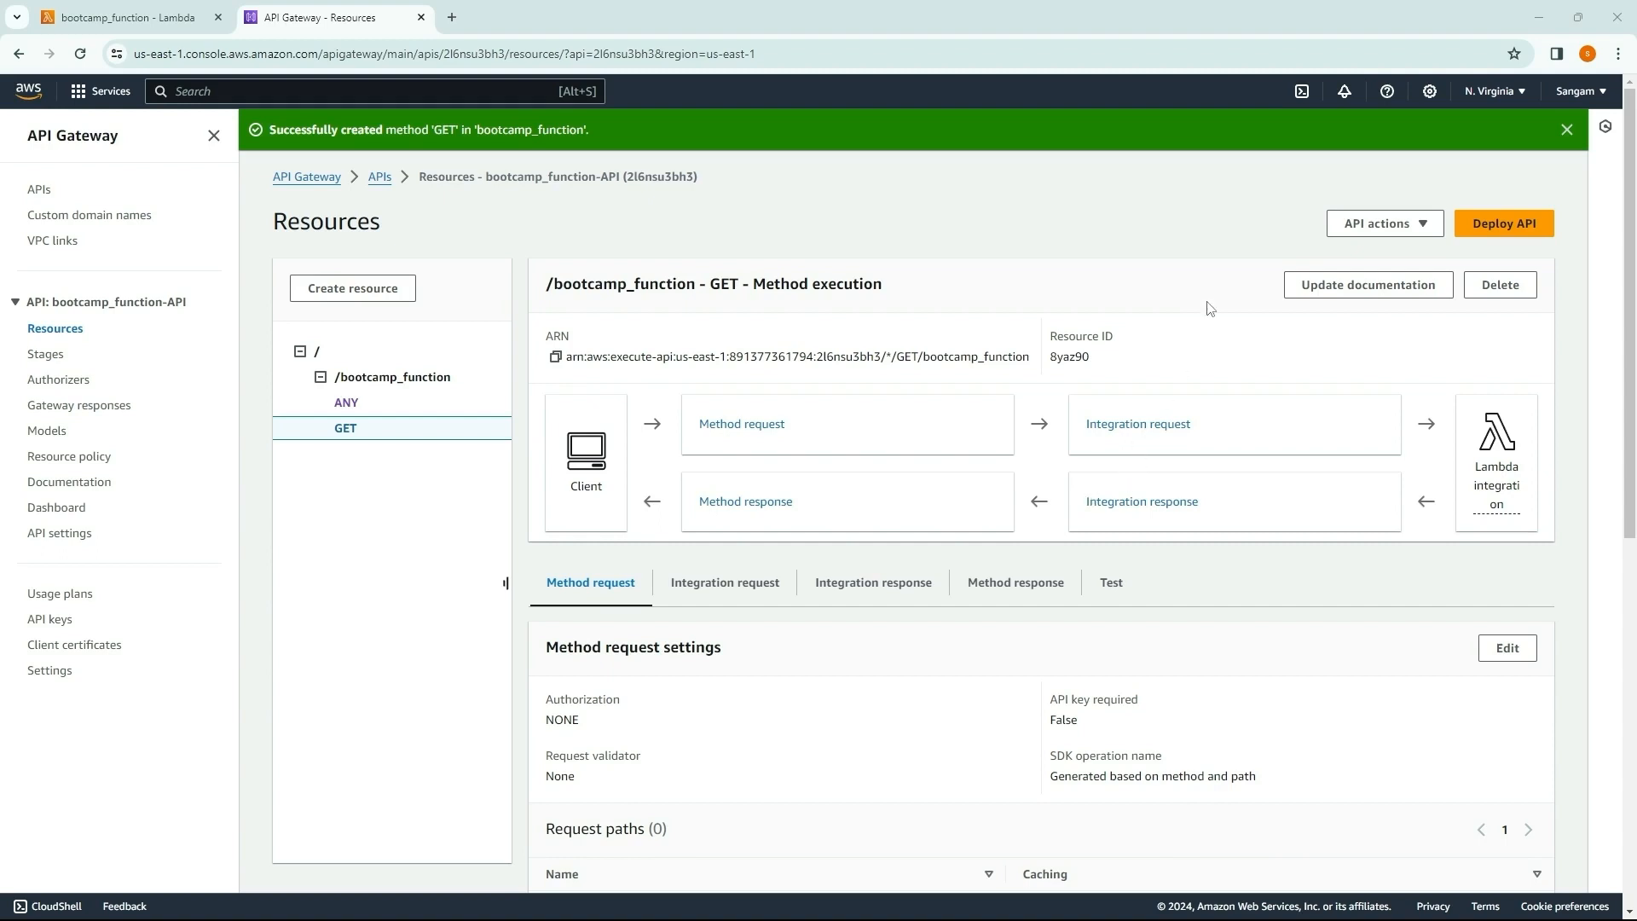
Step: Deploy the API to the default stage with the deployment description "get method deploy"
click(1516, 230)
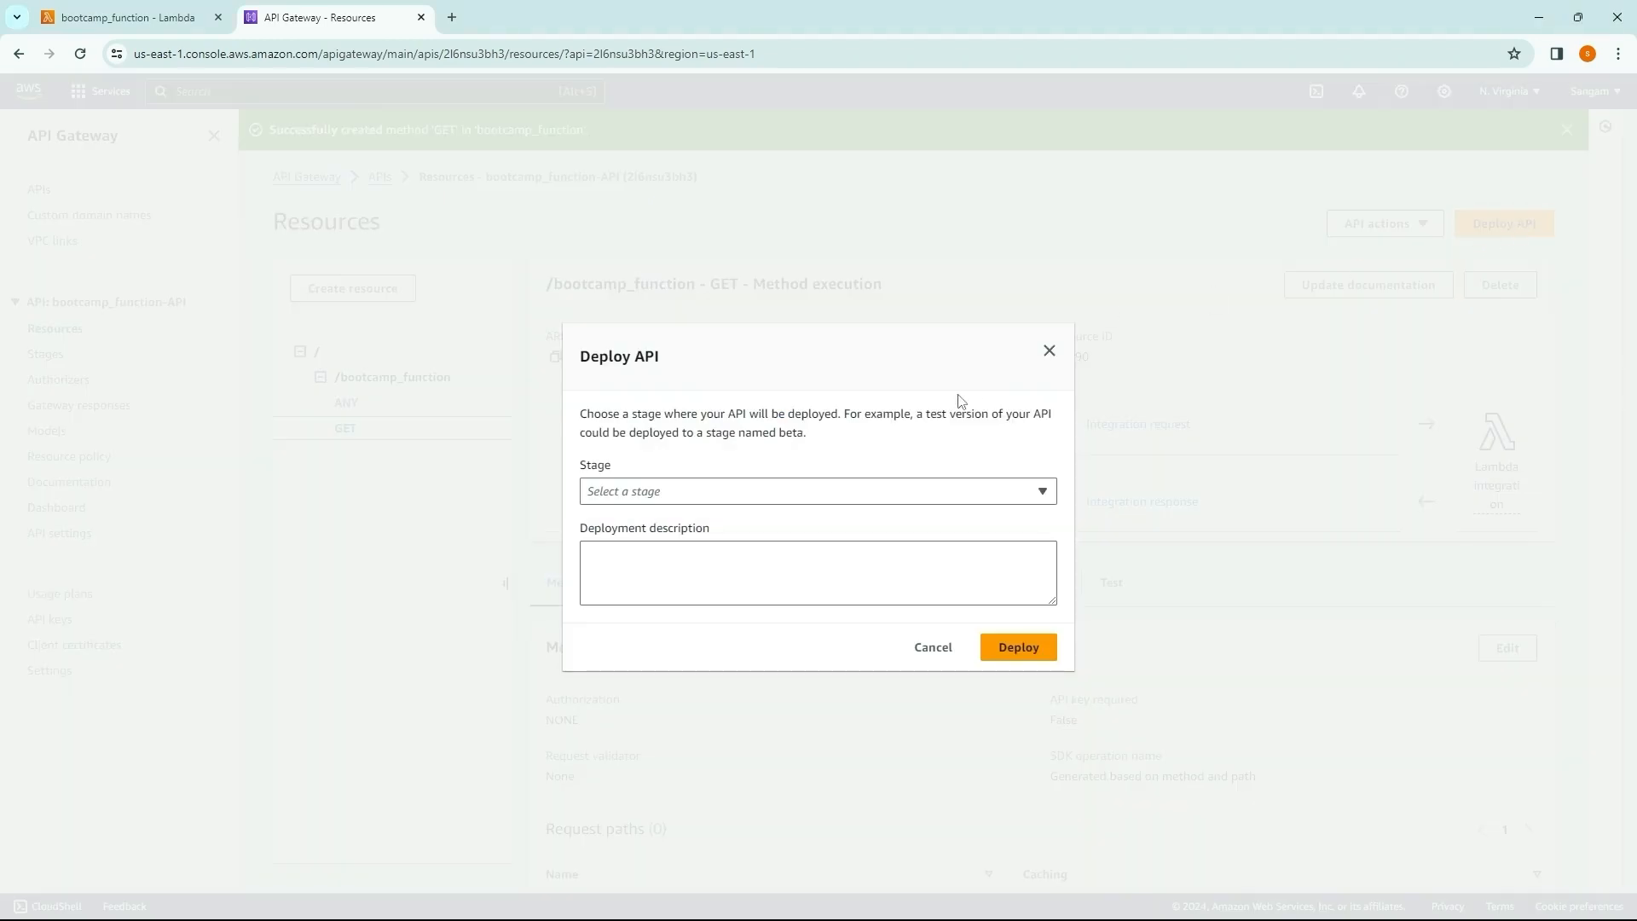
click(761, 490)
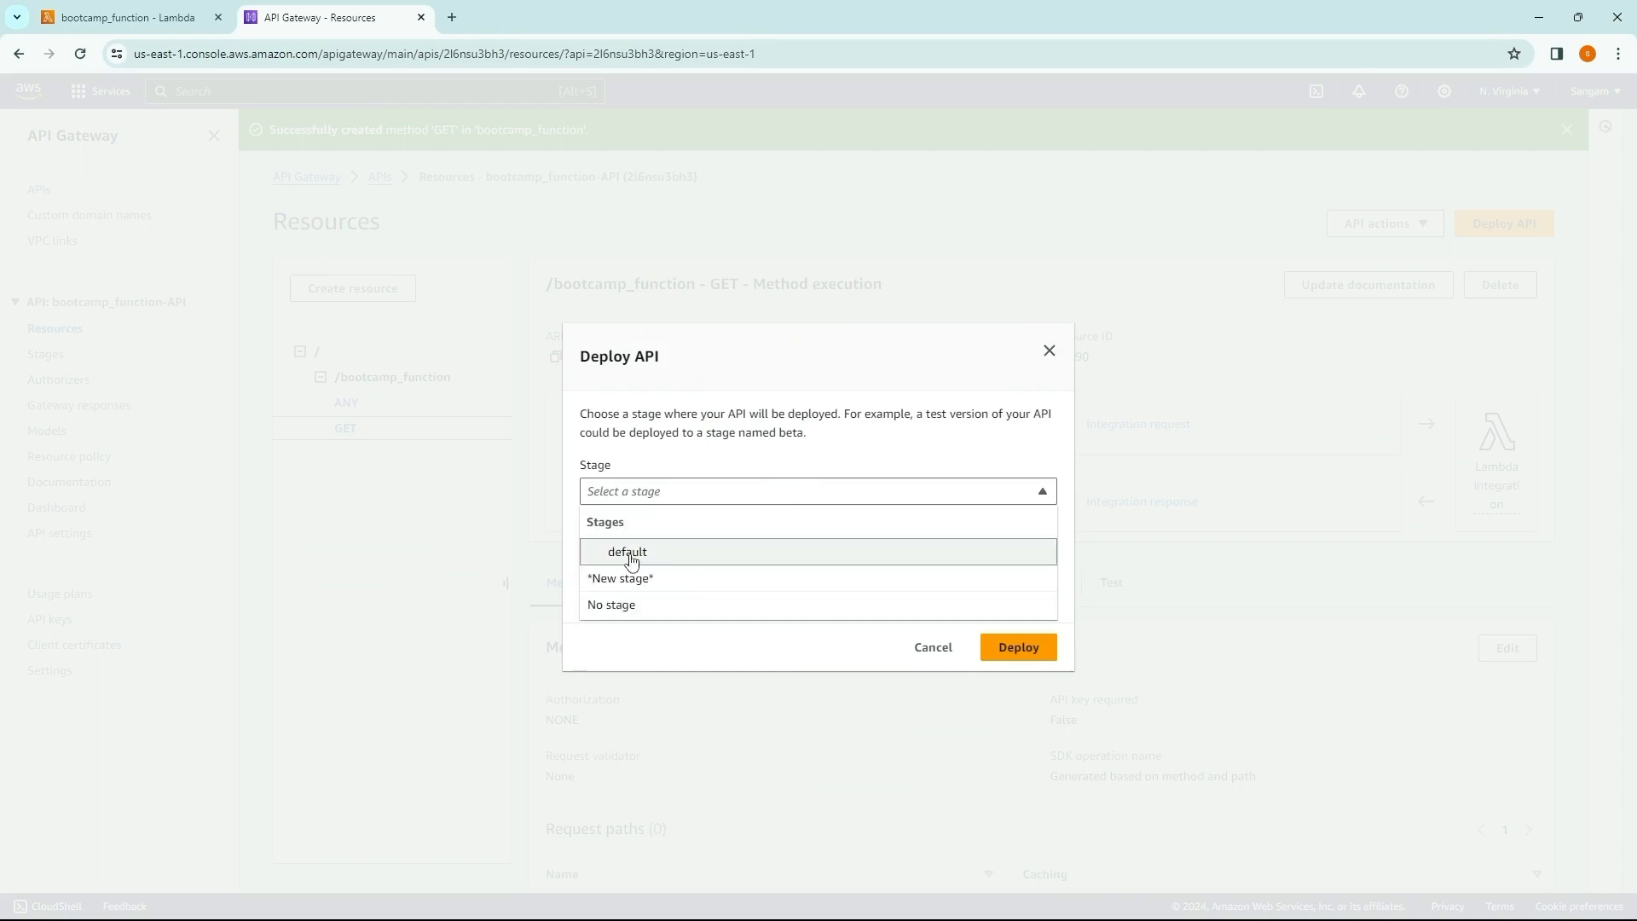
click(632, 557)
right_click(632, 560)
click(625, 553)
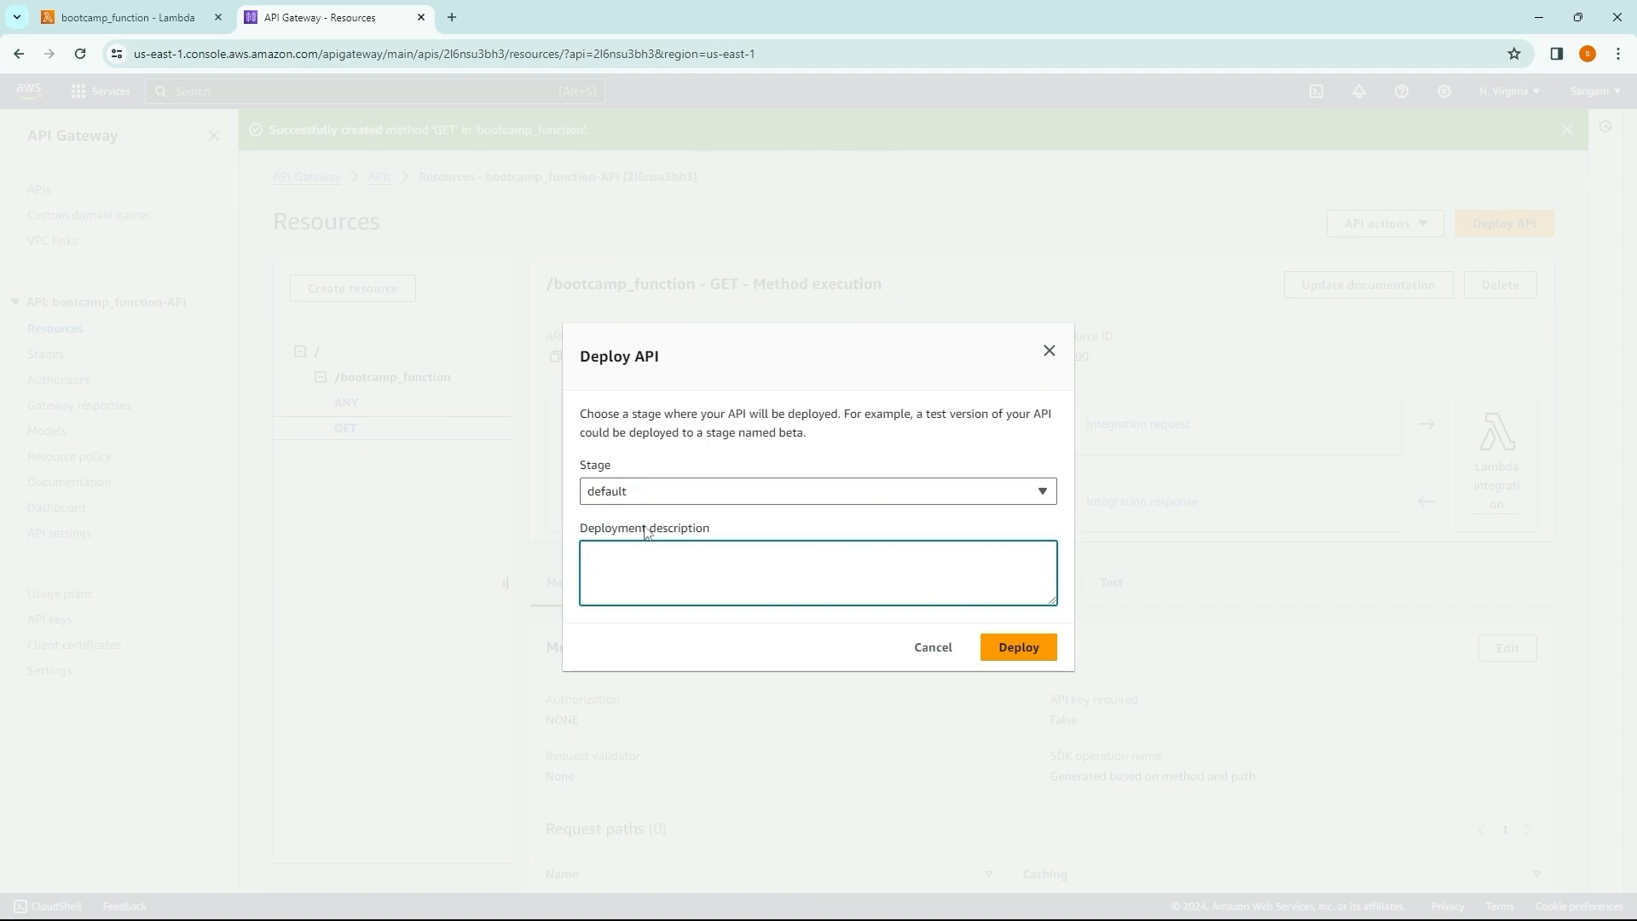
text(get method deploy)
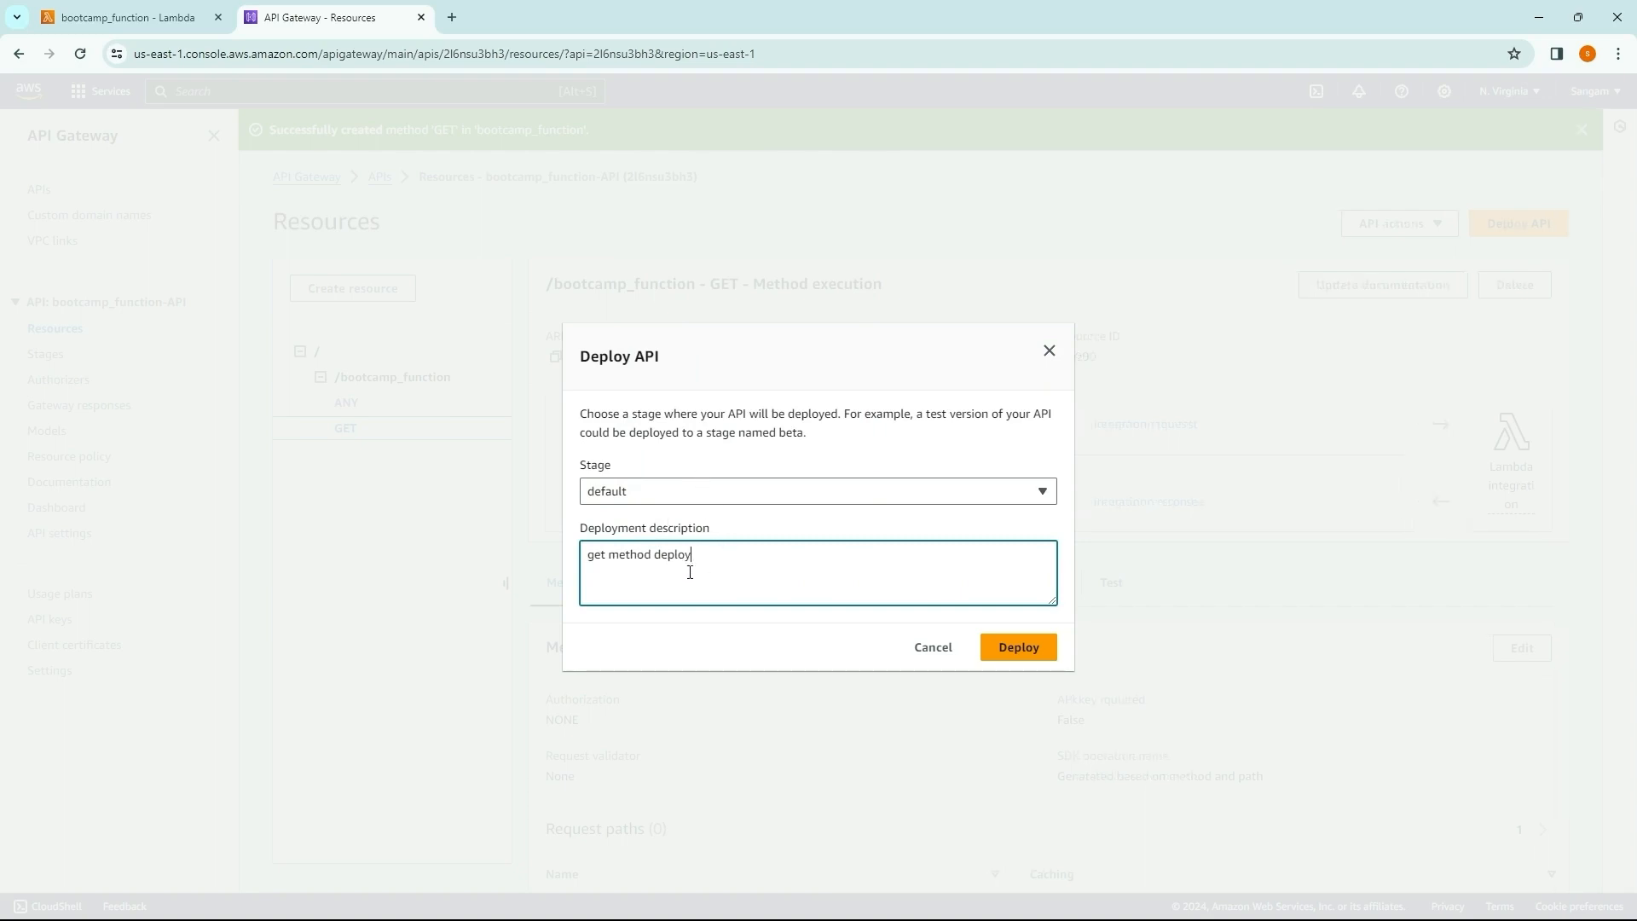
click(1005, 652)
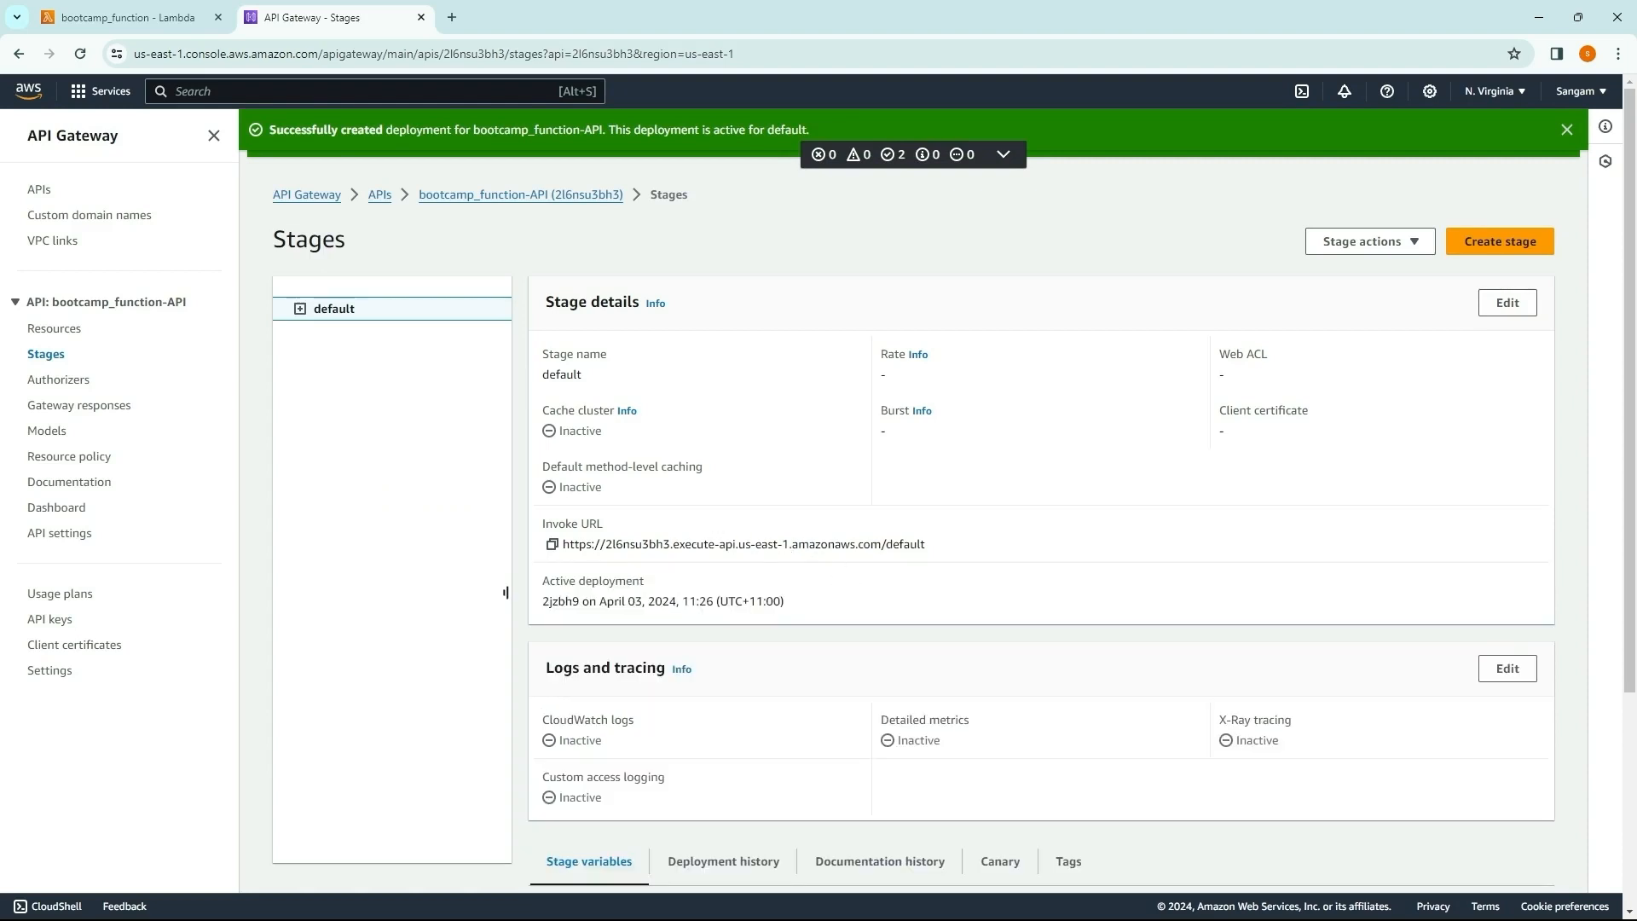
Step: Return to bootcamp_function in Lambda and review its overview and API Gateway triggers
key(ctrl+w)
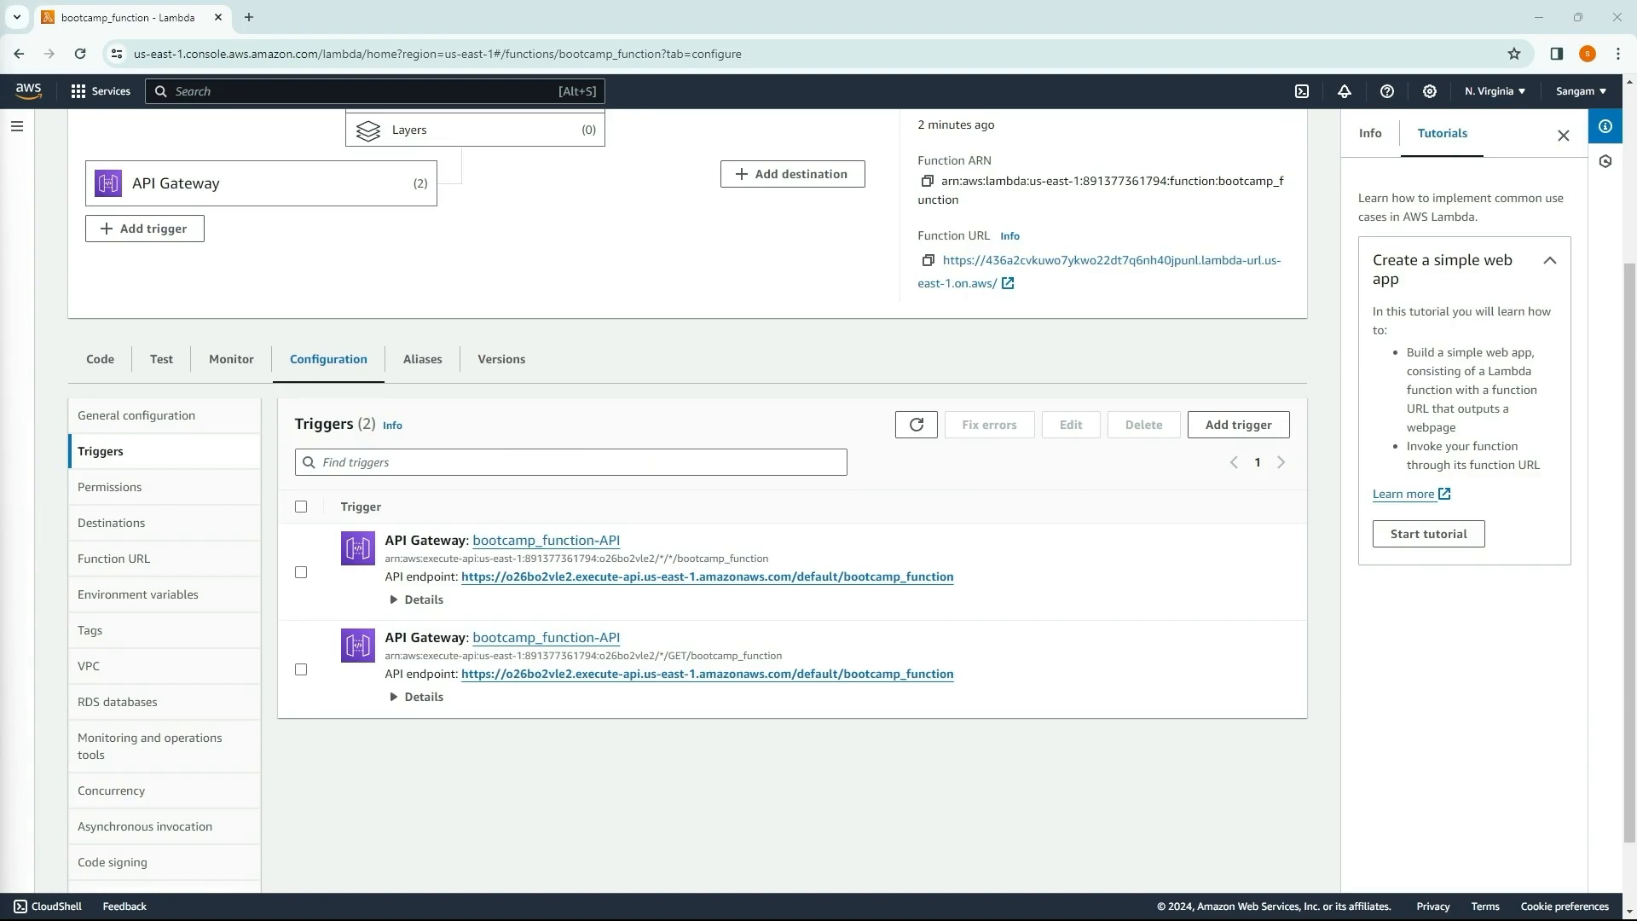
scroll(555, 413, up, 3)
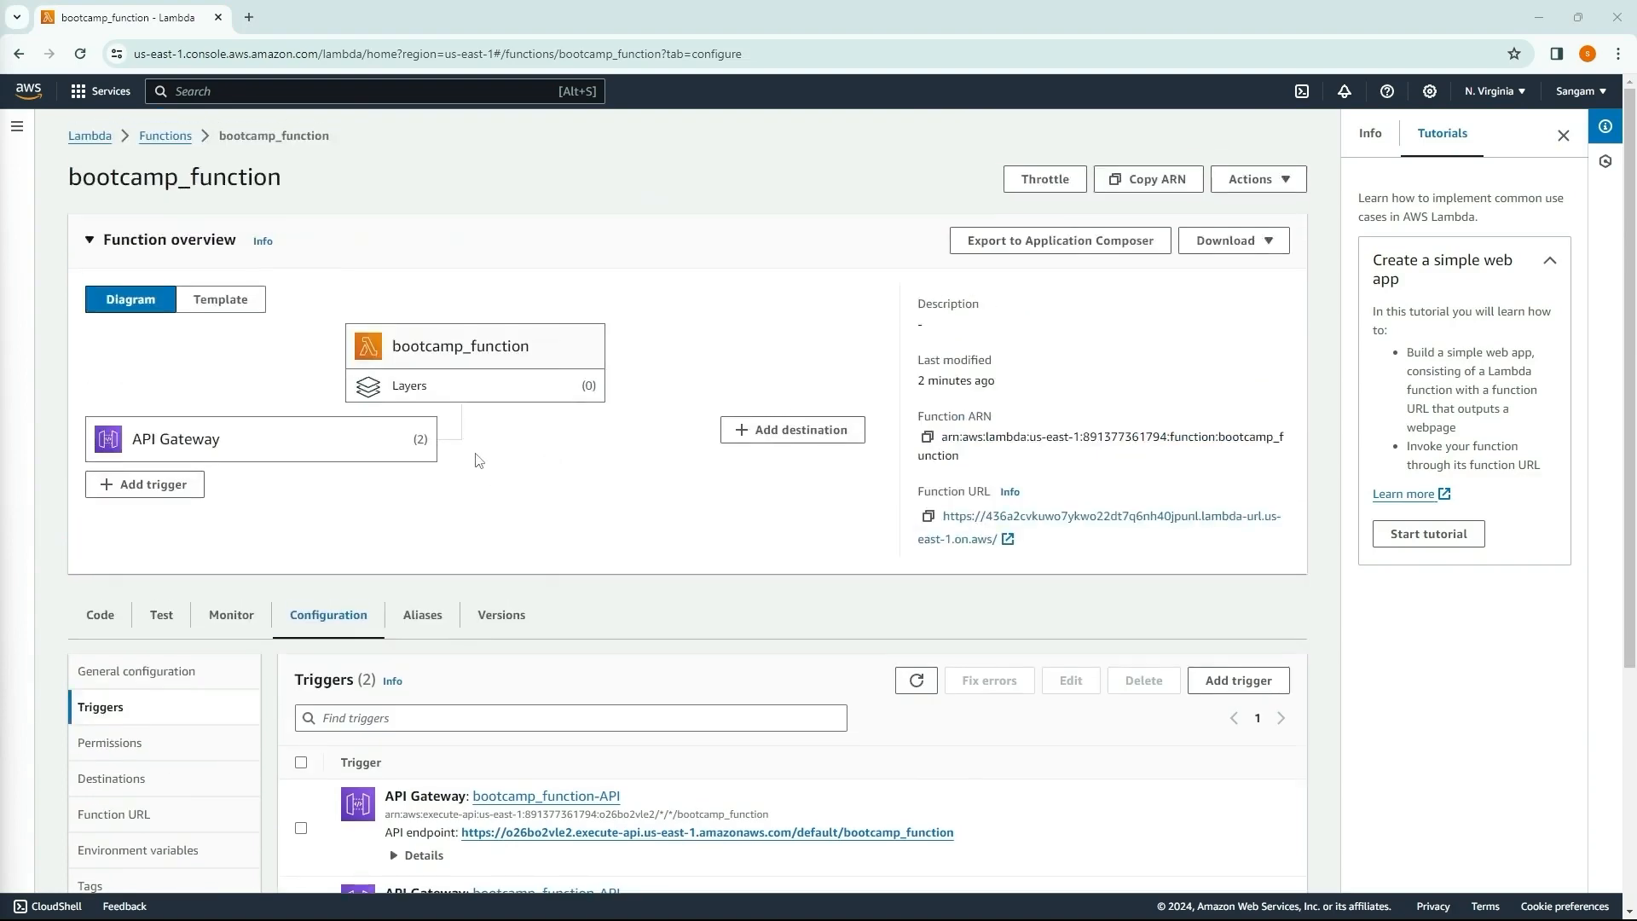
scroll(512, 469, down, 3)
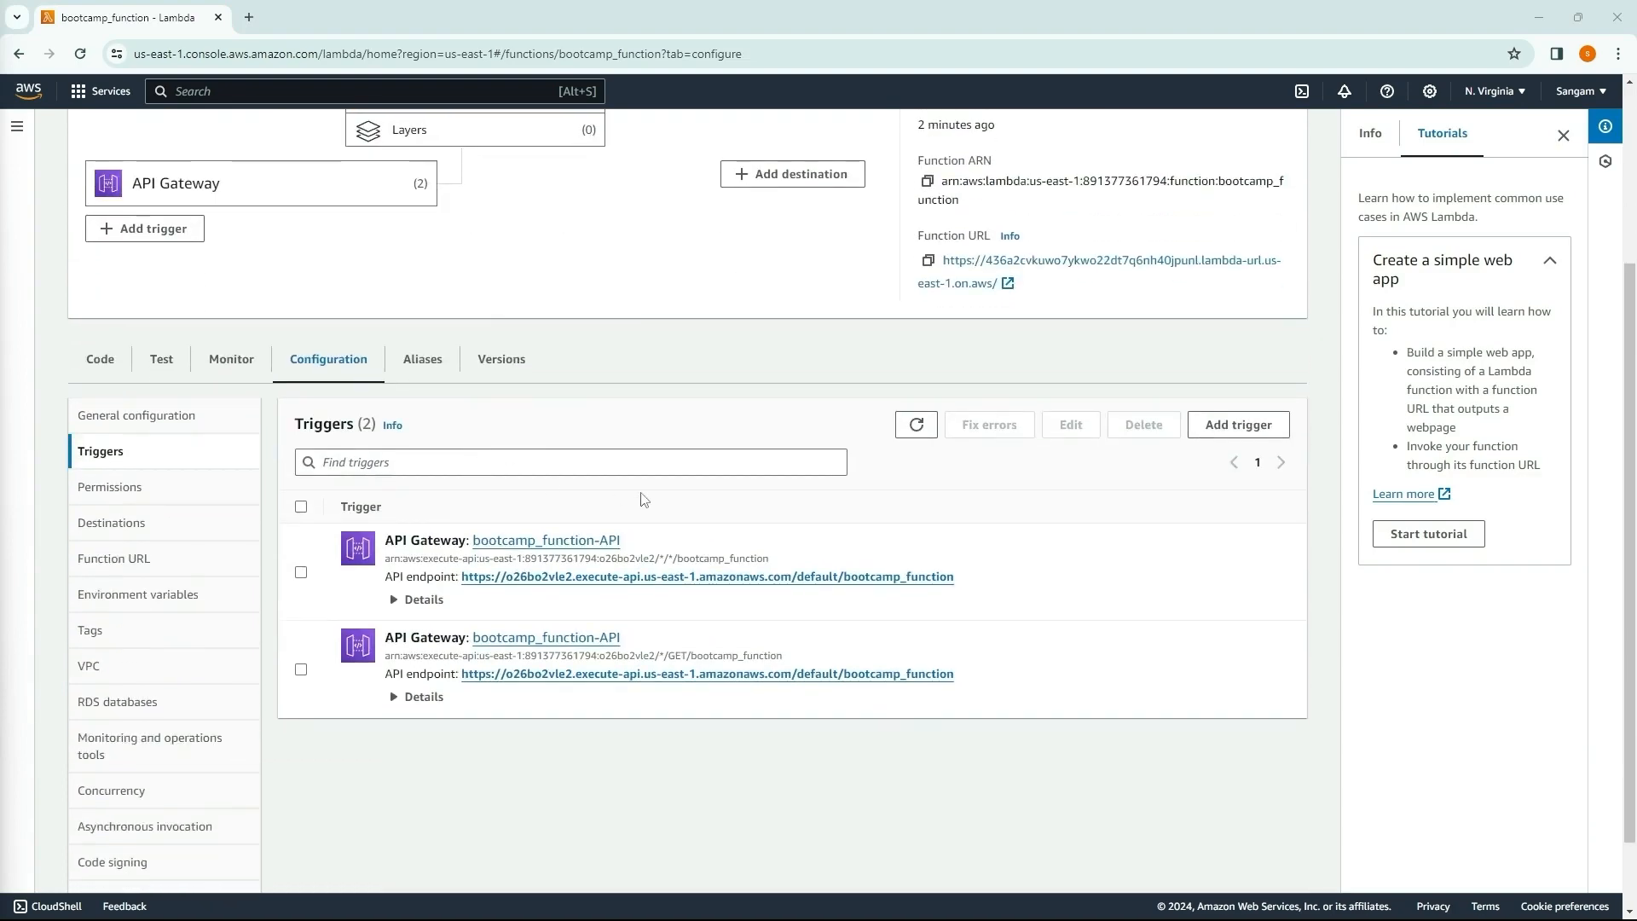
scroll(645, 500, up, 2)
scroll(540, 549, down, 1)
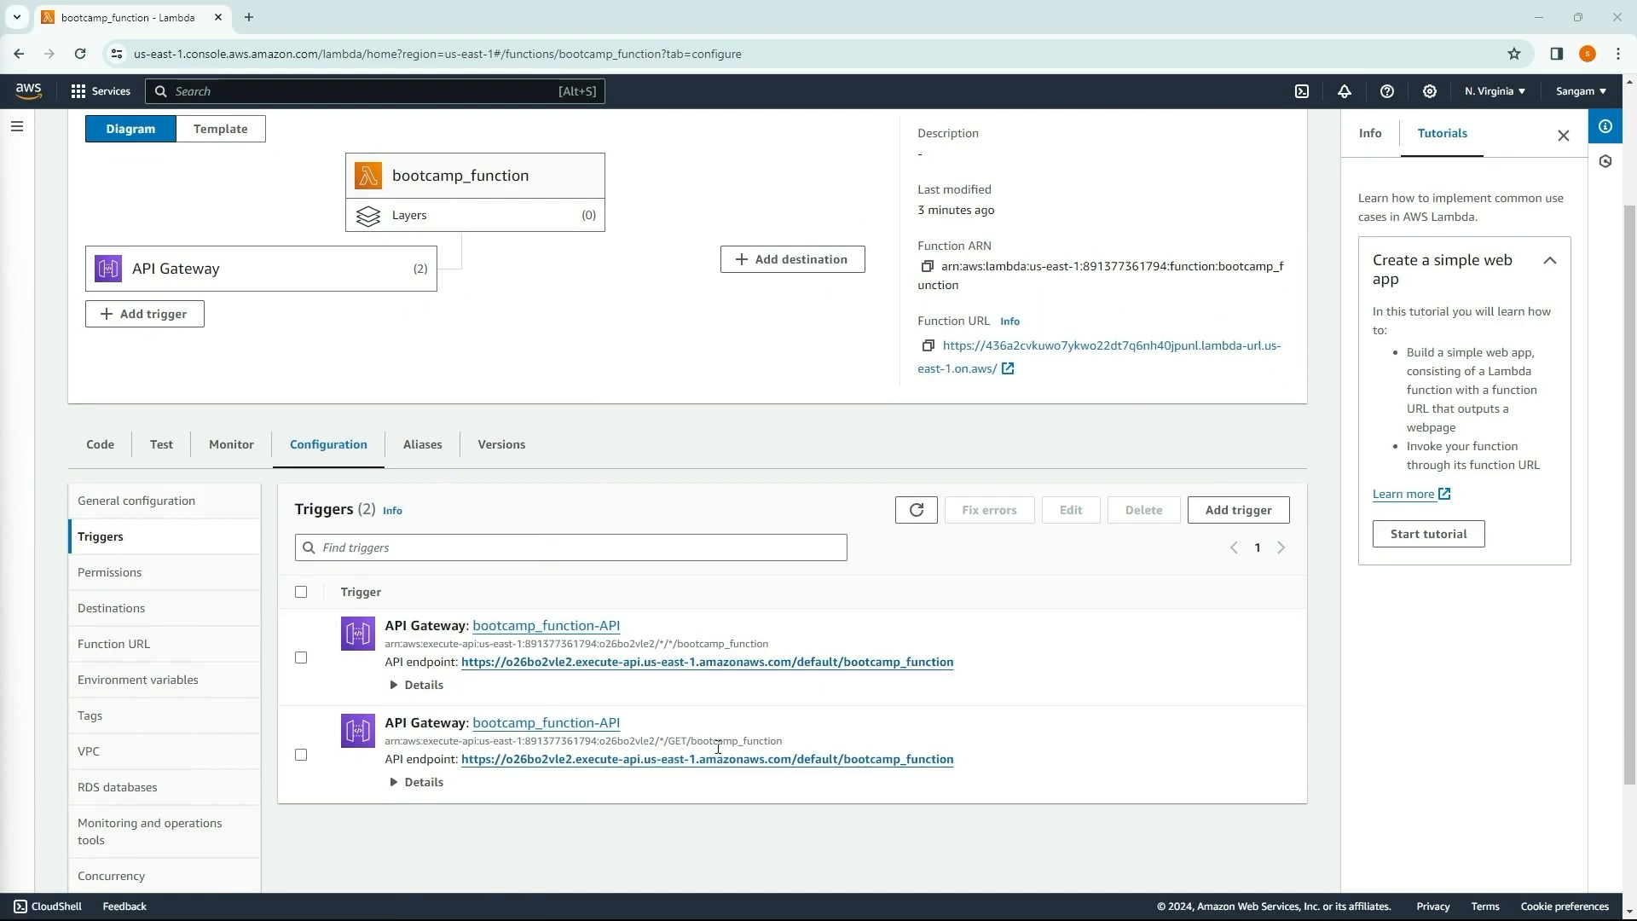
Step: Open the API endpoint of each of the two API Gateway triggers in turn, check the response, and close its page
click(540, 668)
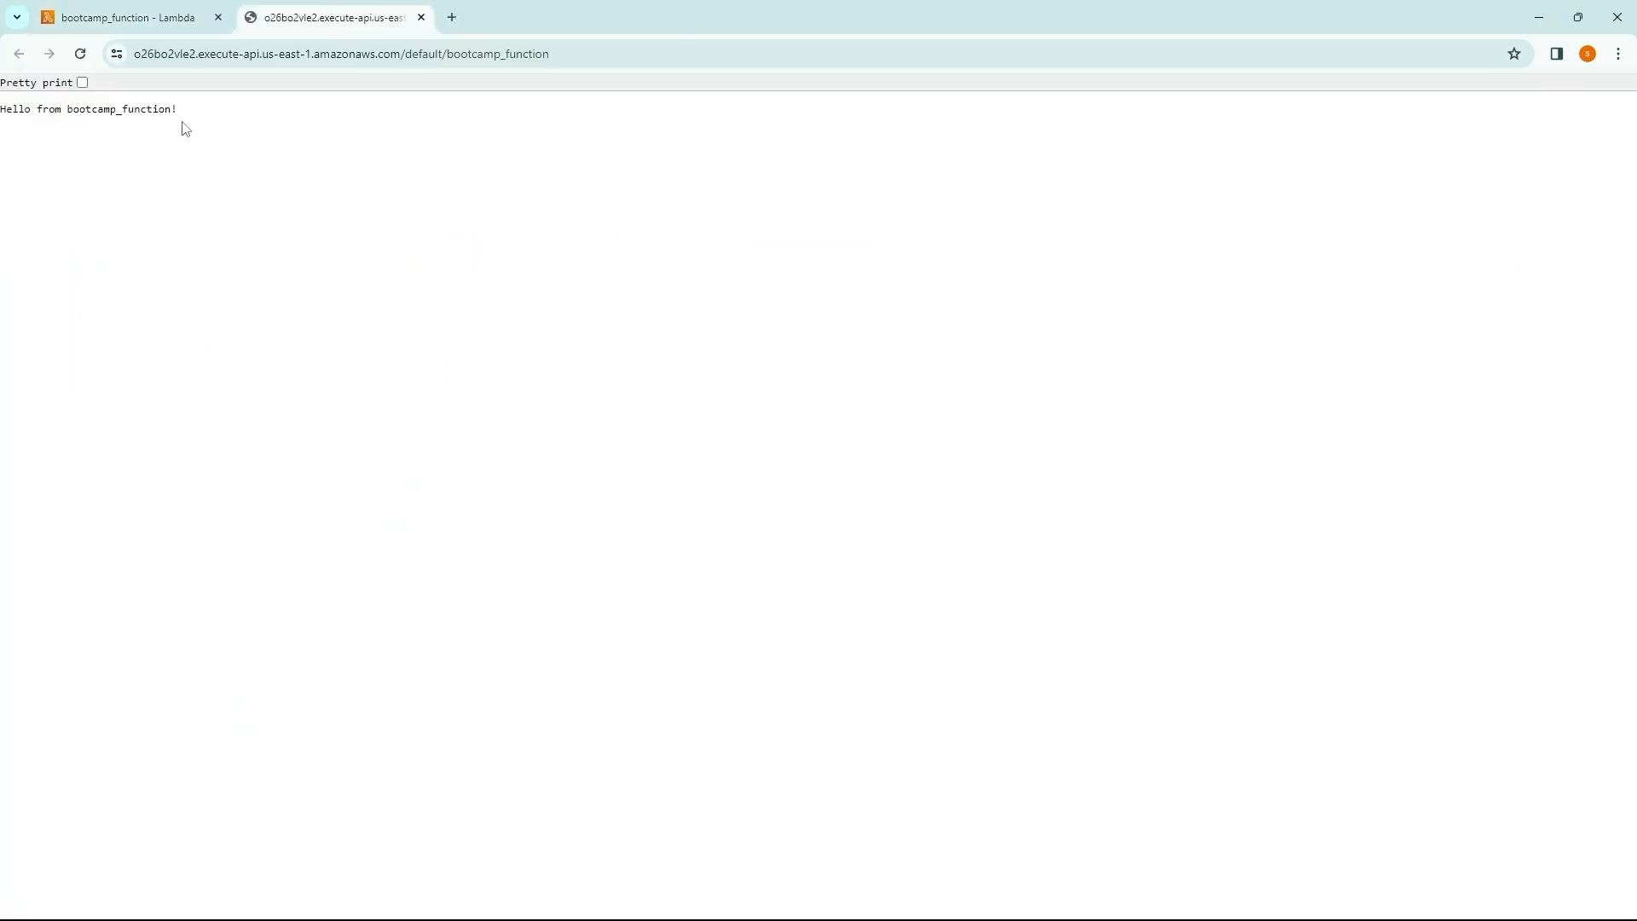
drag(186, 128, 4, 111)
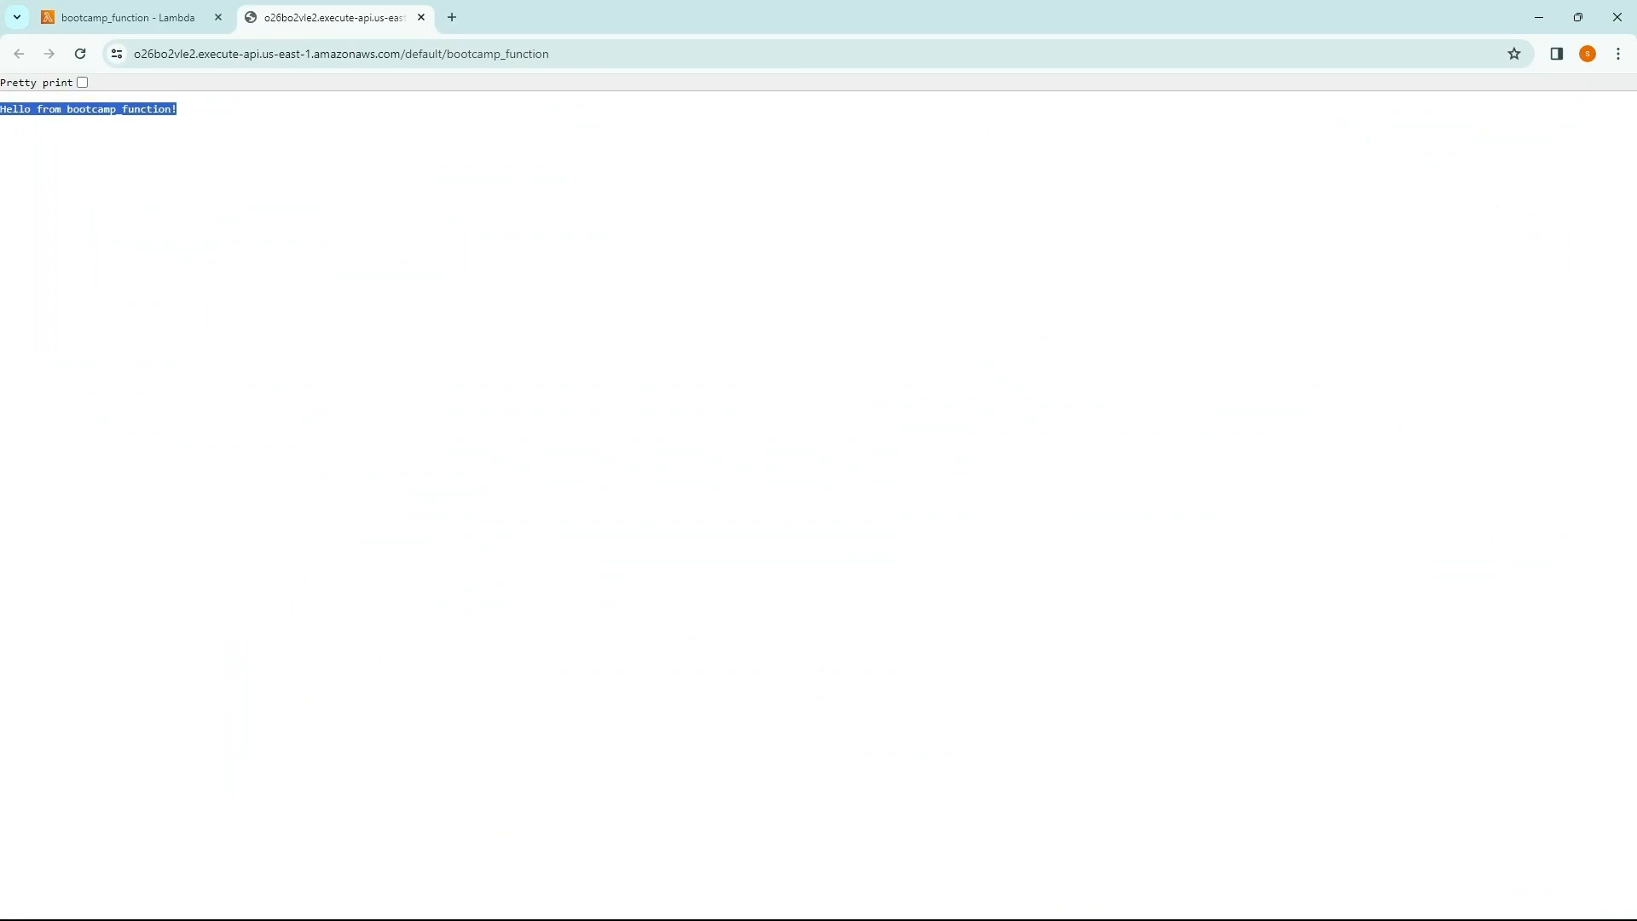
click(421, 19)
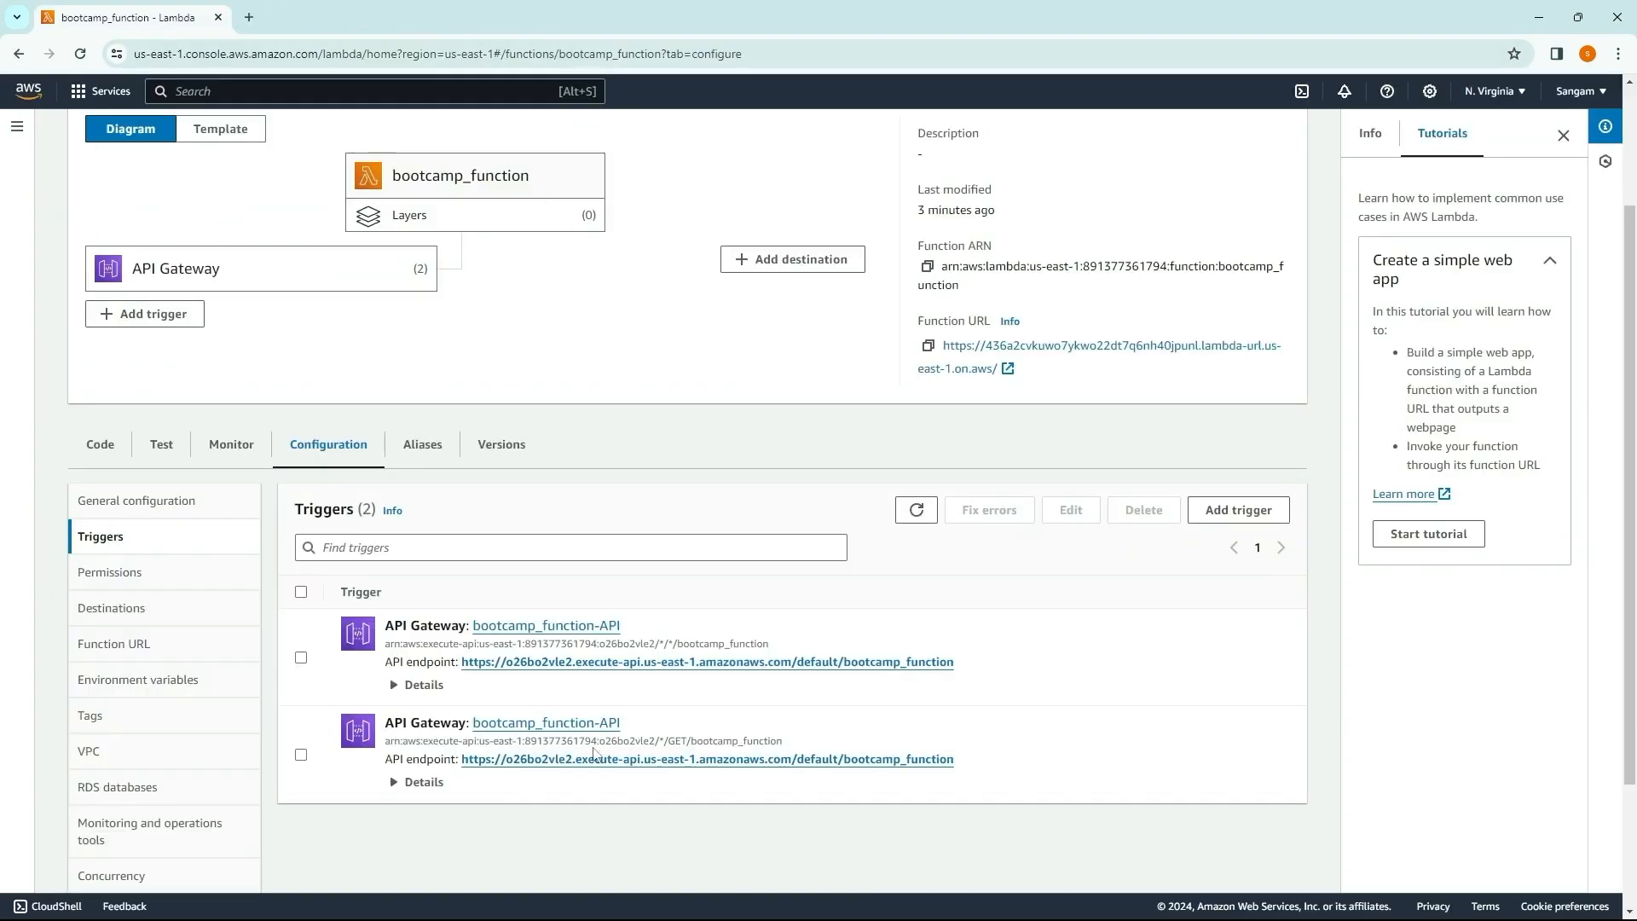
click(529, 759)
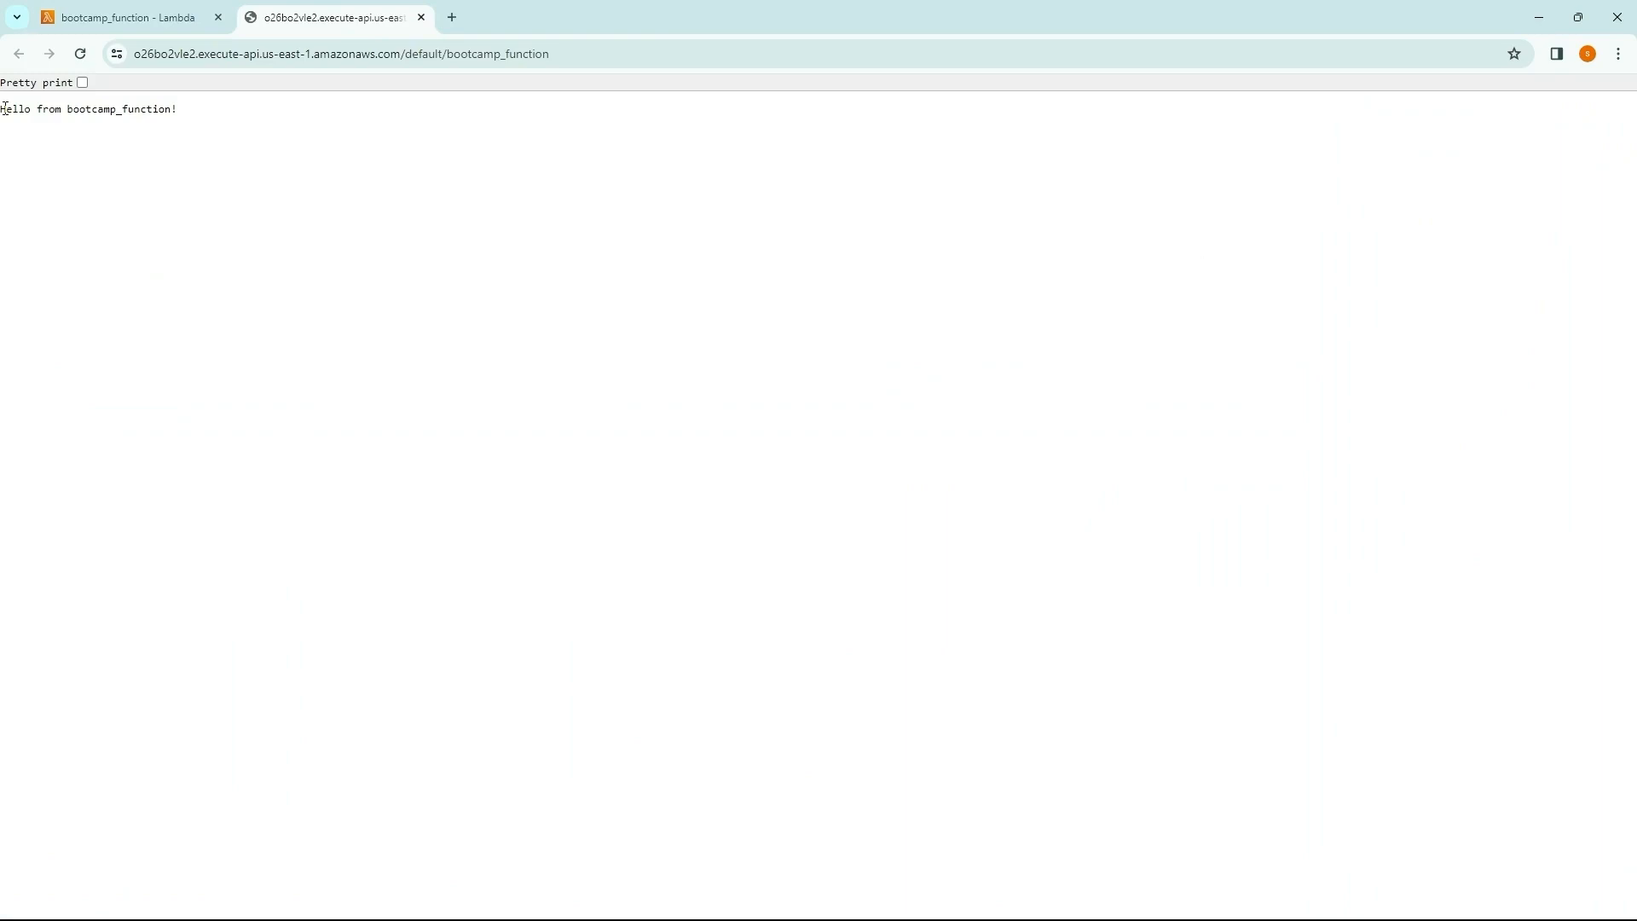
drag(4, 109, 222, 116)
click(245, 212)
click(421, 18)
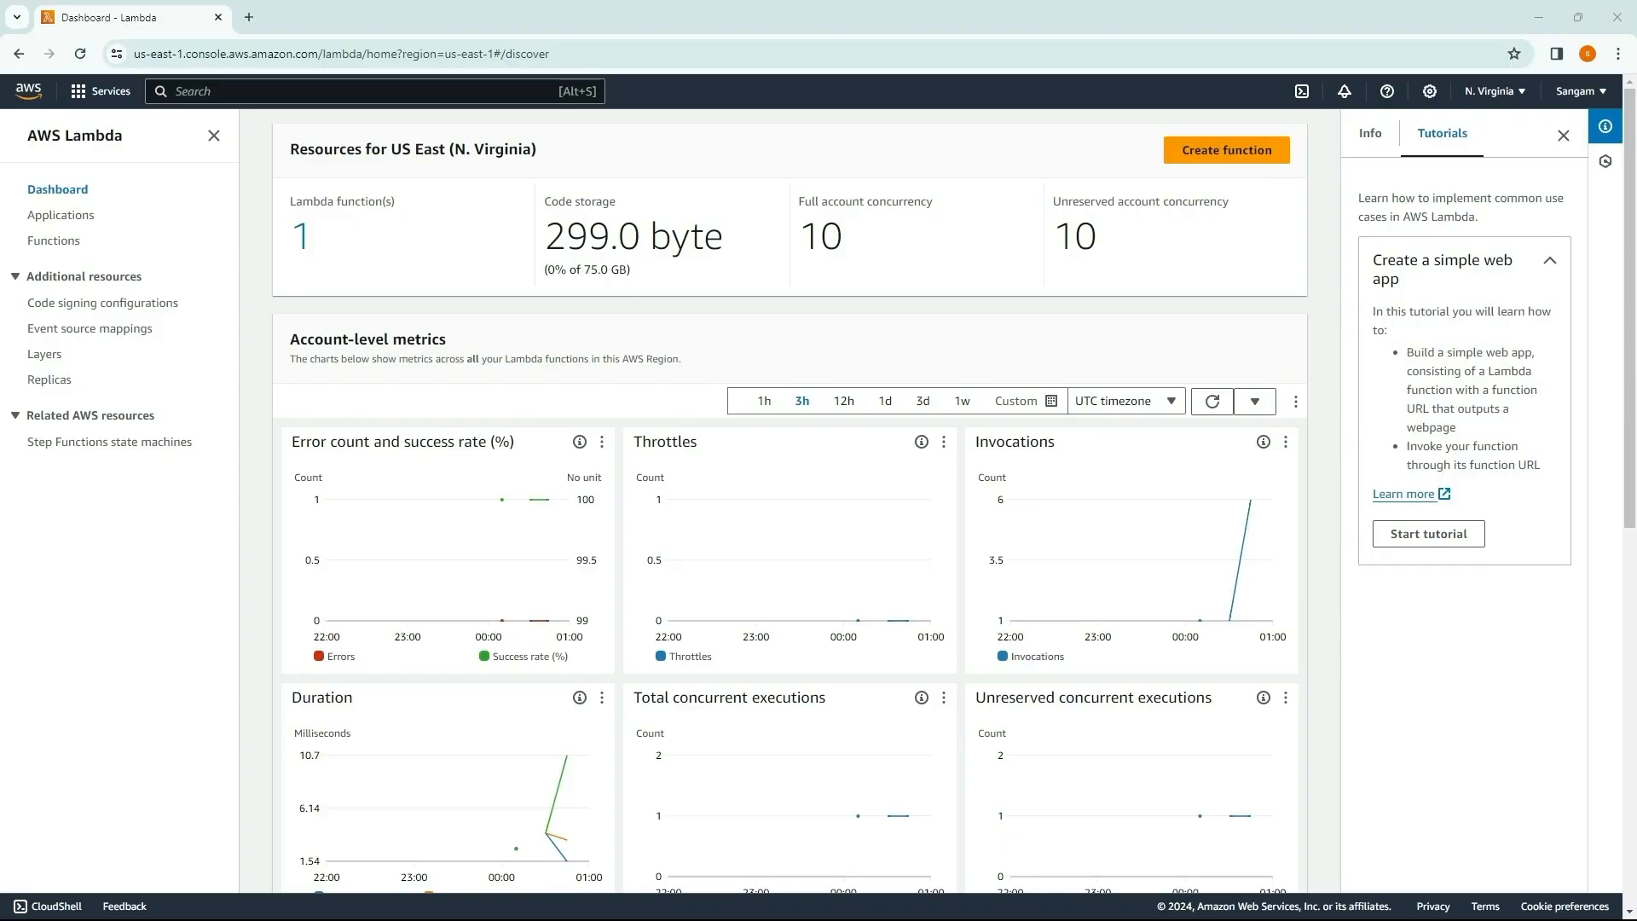
Step: Start a new Lambda layer and name it psycopg2_layer
click(45, 354)
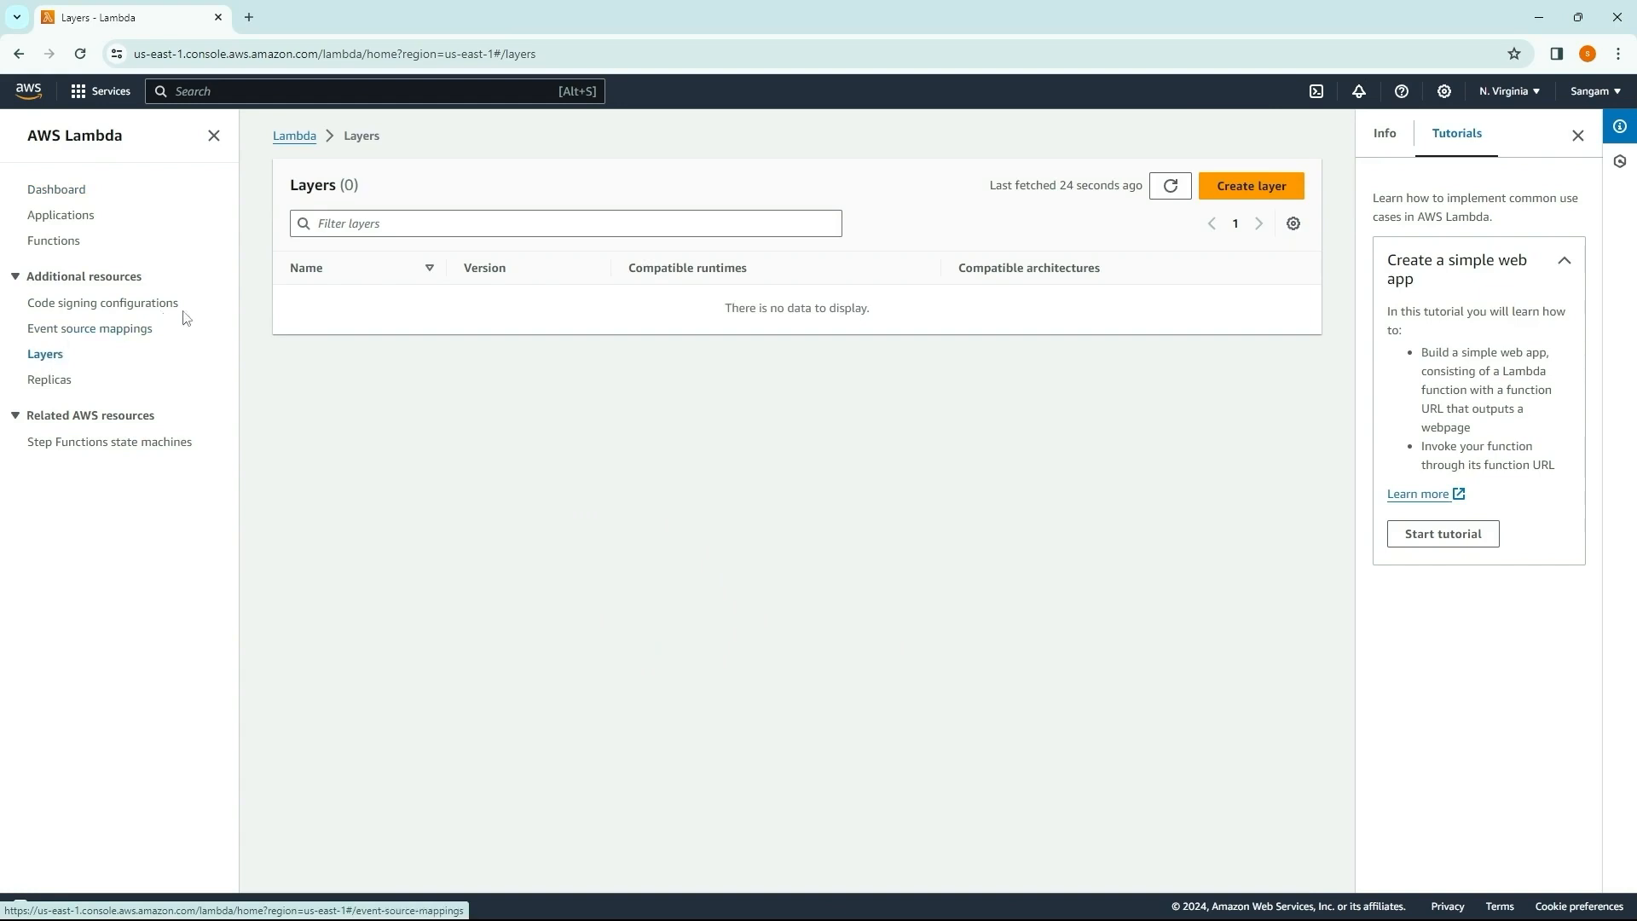
click(1259, 188)
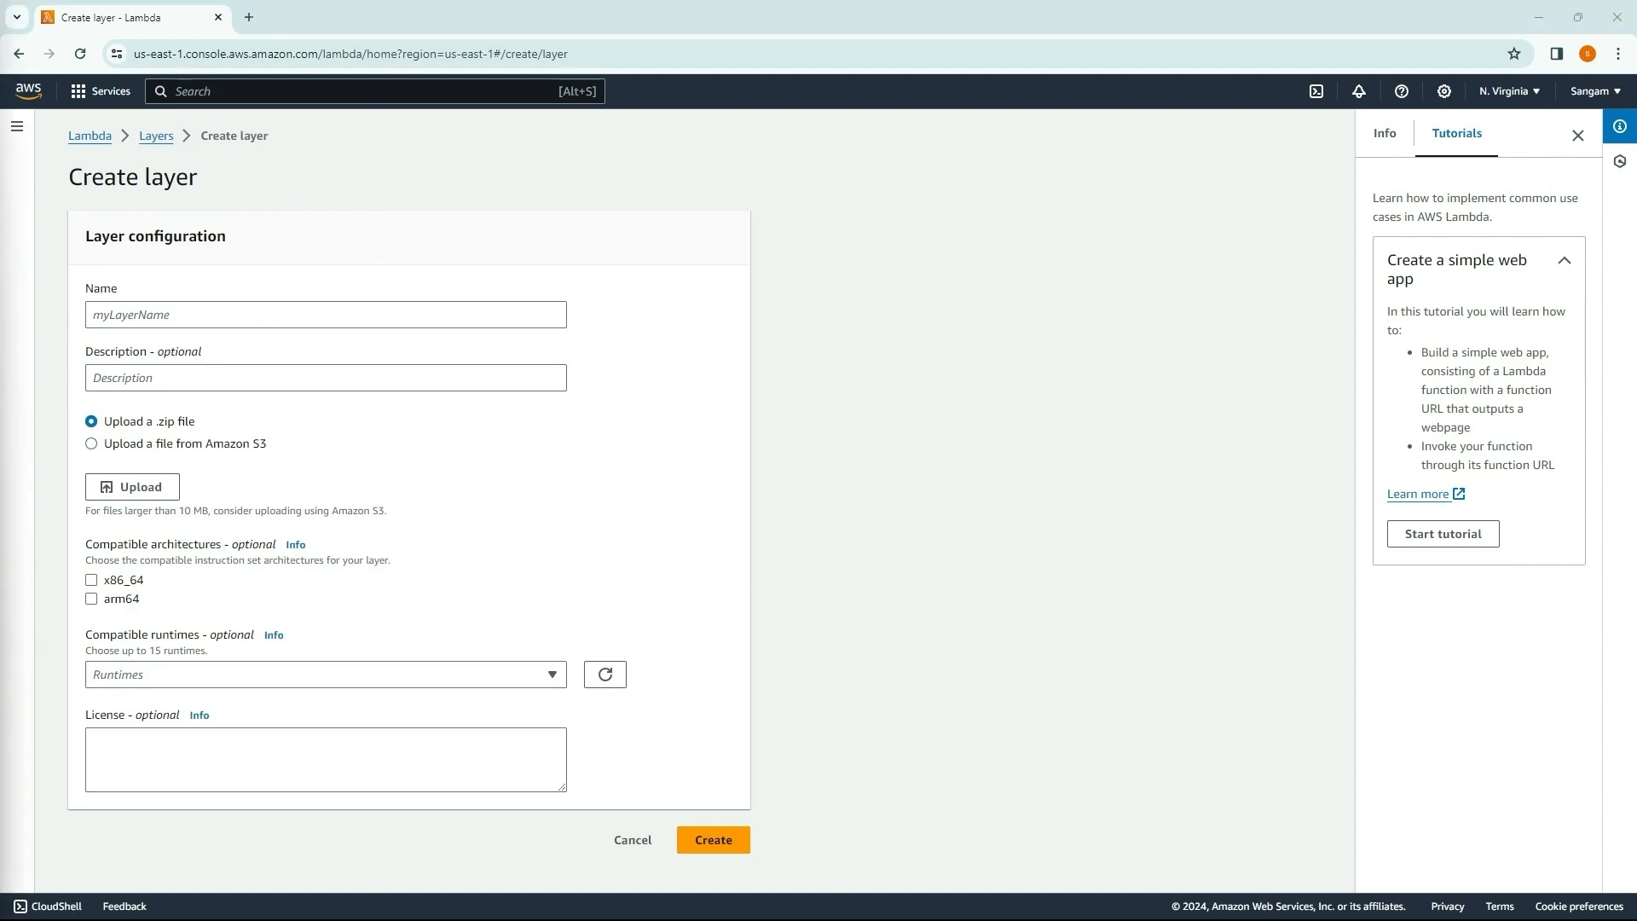
click(144, 315)
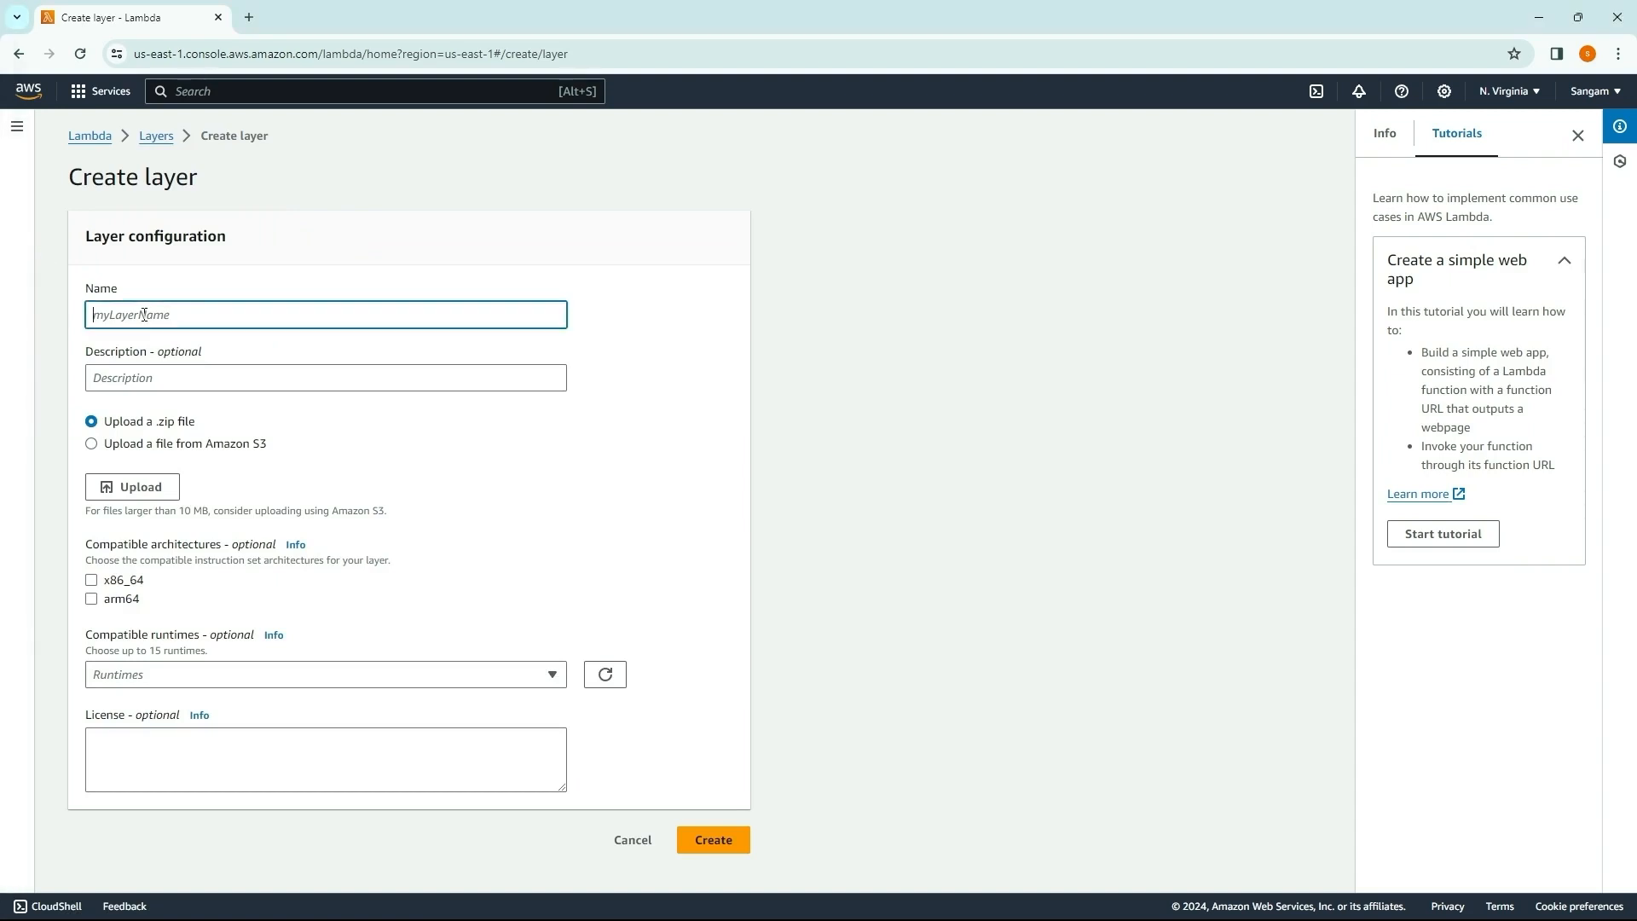
text(psycopg2_layer)
key(alt+Tab)
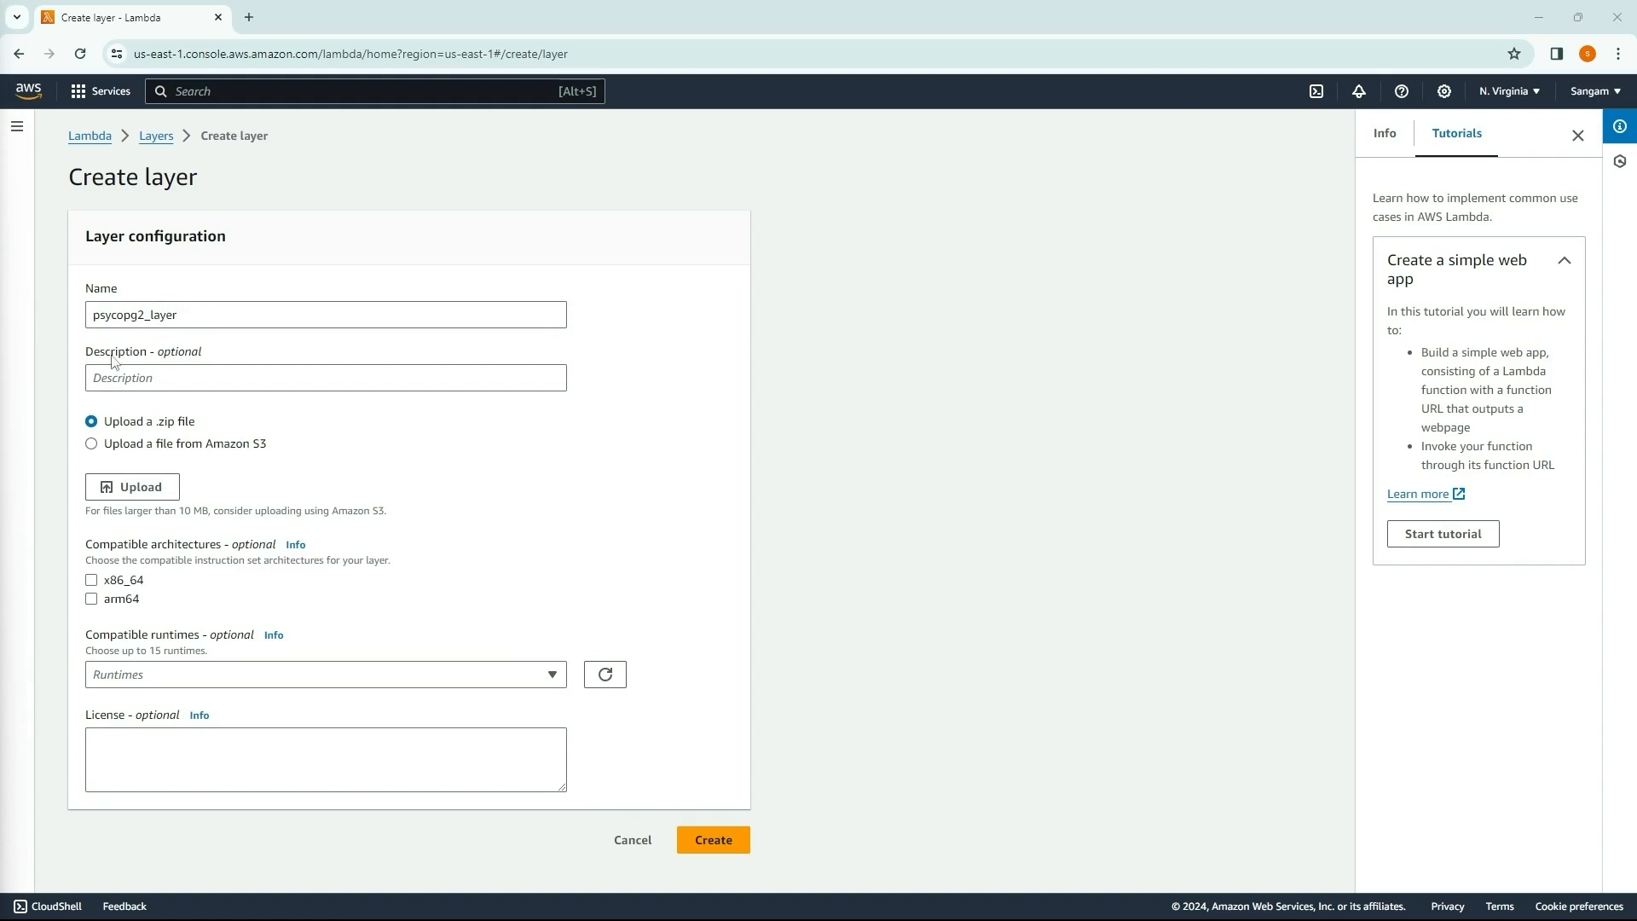
Step: Upload psycopg2_312.zip from the Downloads folder as the layer's content
click(128, 487)
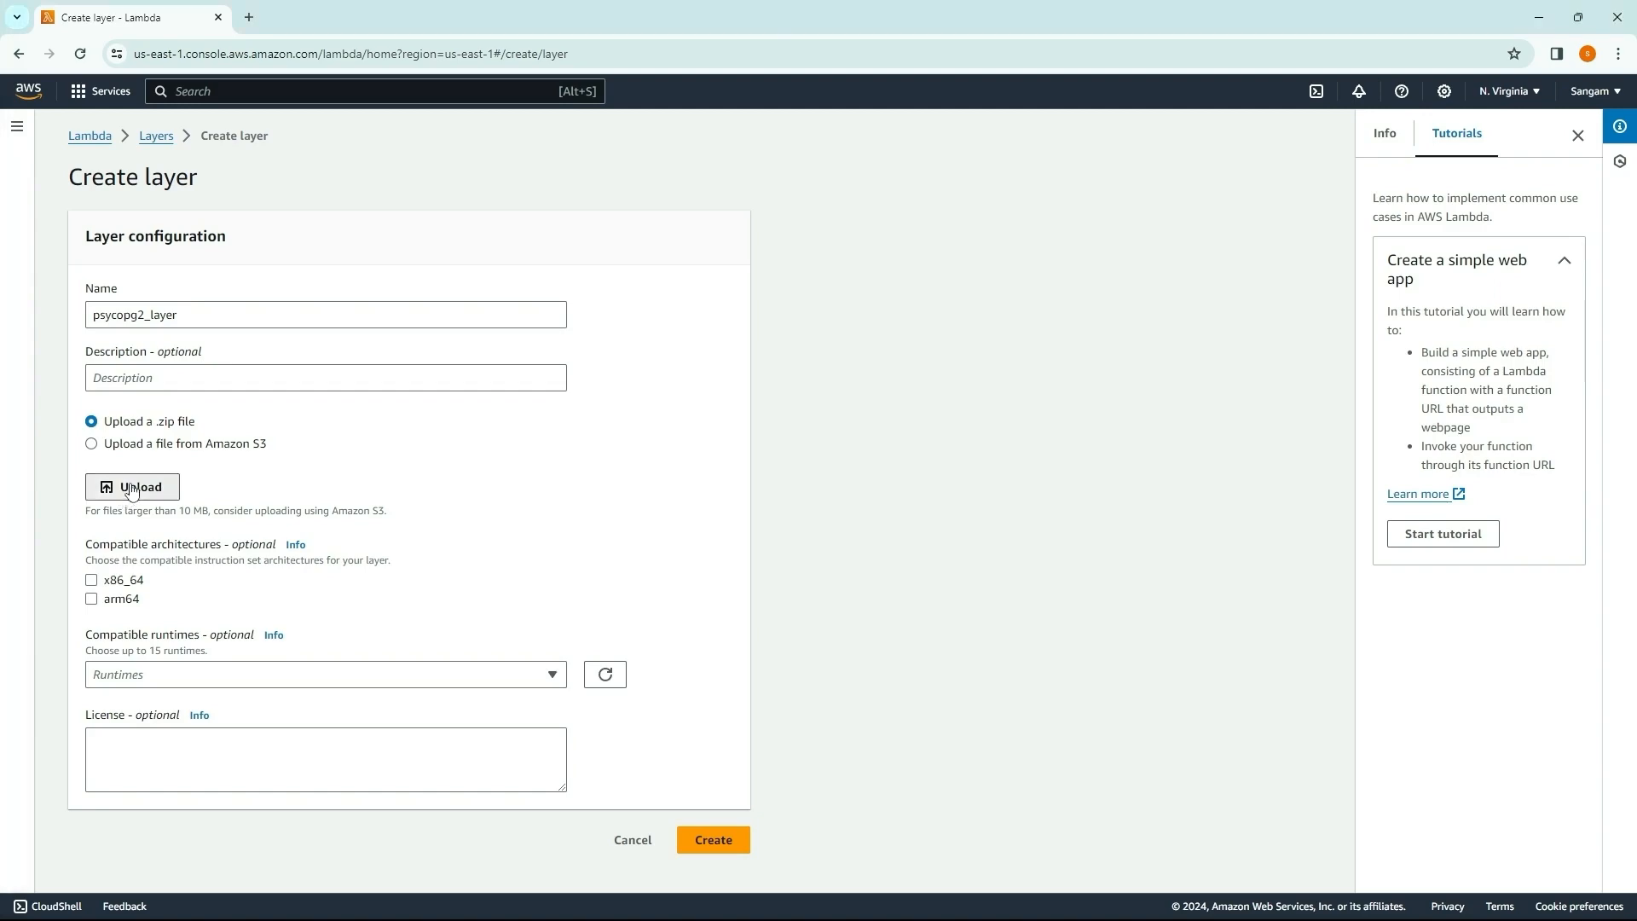
click(201, 178)
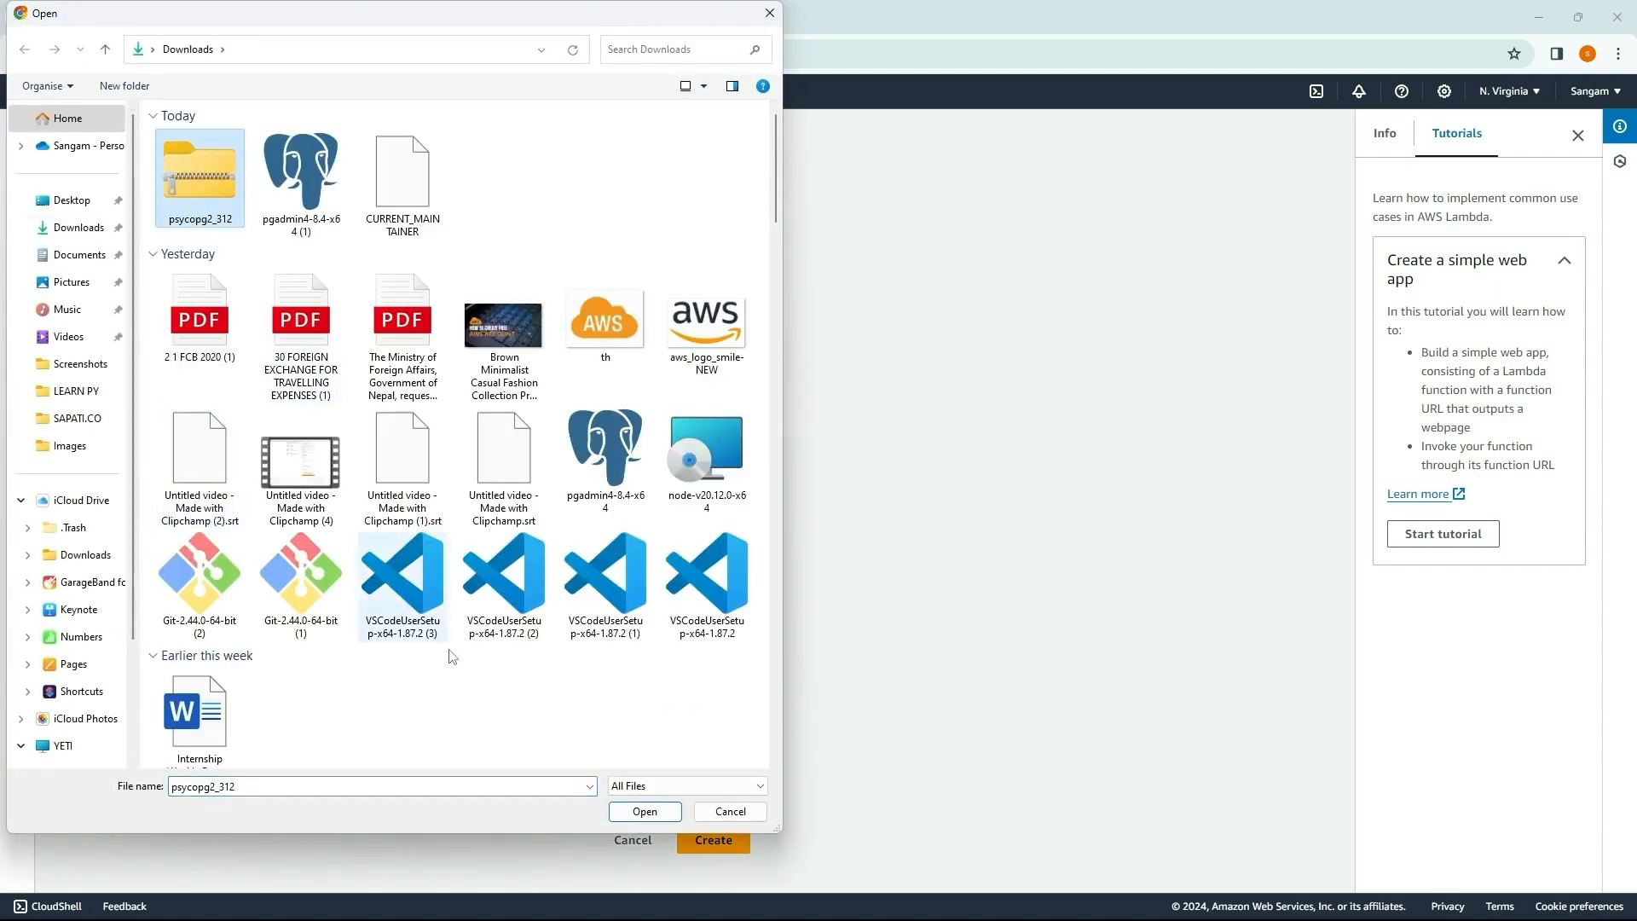
click(645, 812)
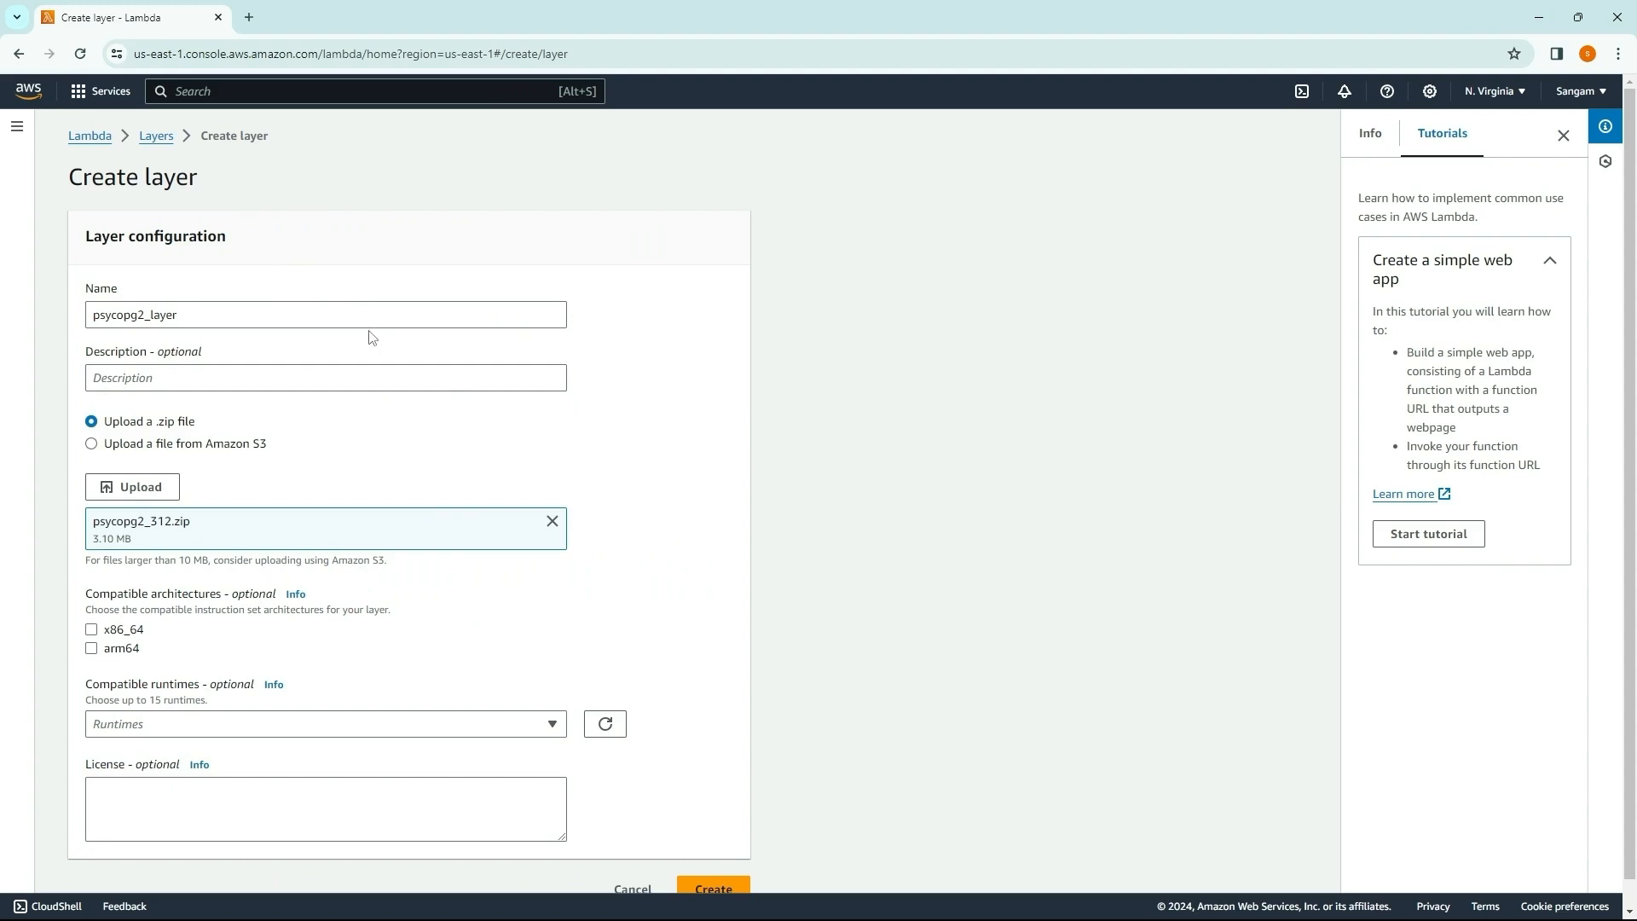
Step: Set the layer's compatible architecture to x86_64 and its compatible runtime to Python 3.12
click(91, 629)
click(229, 734)
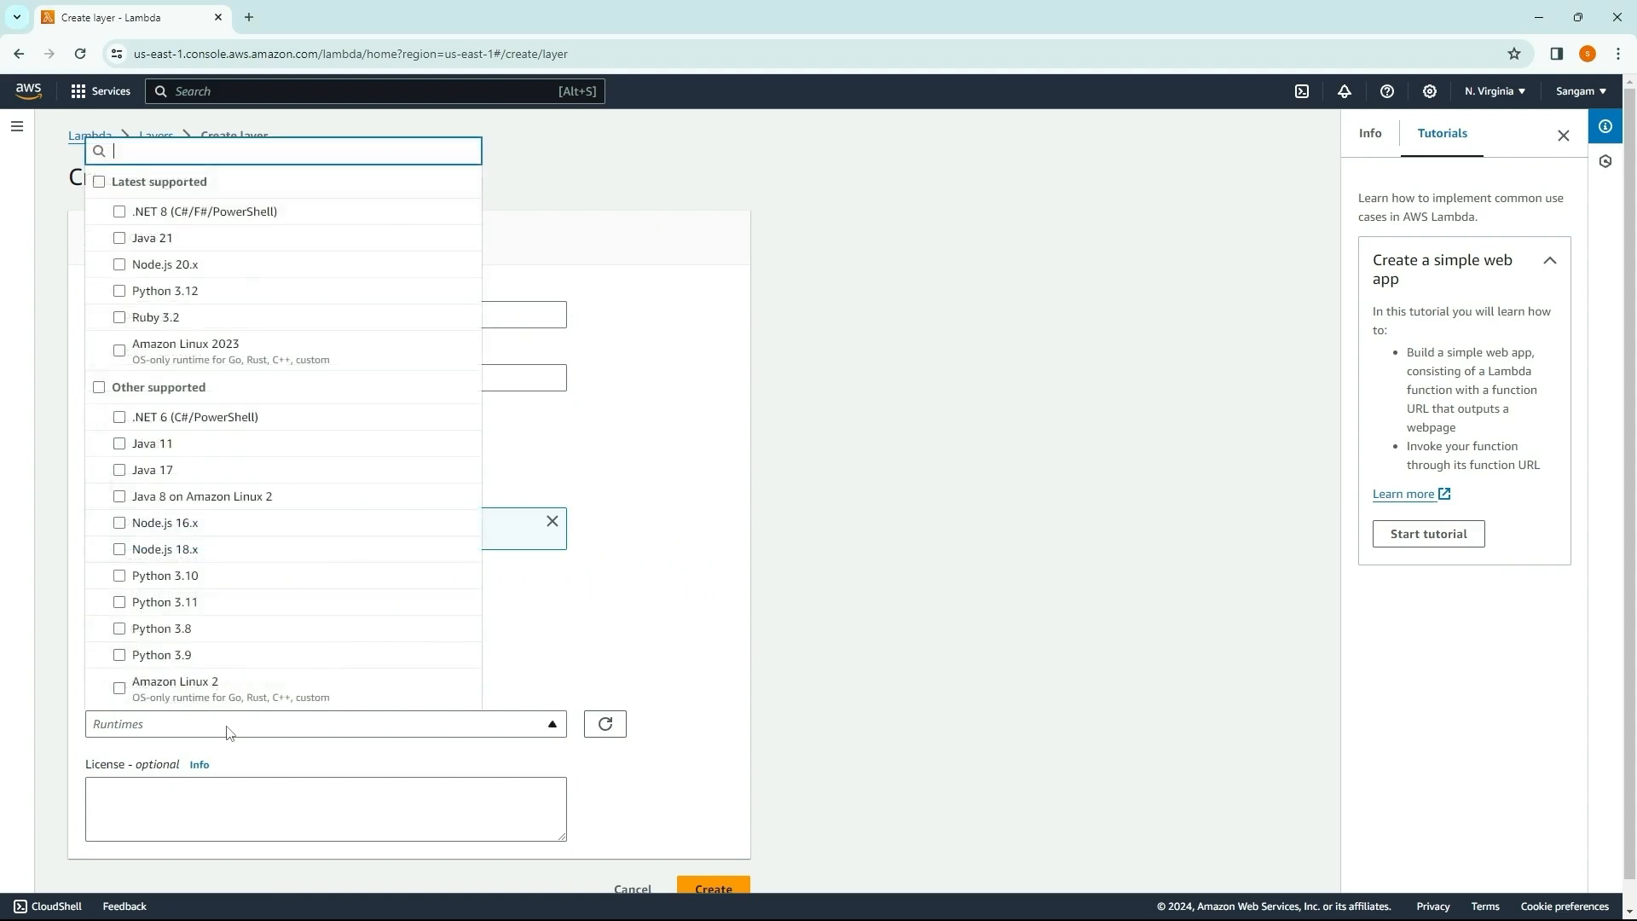
click(270, 294)
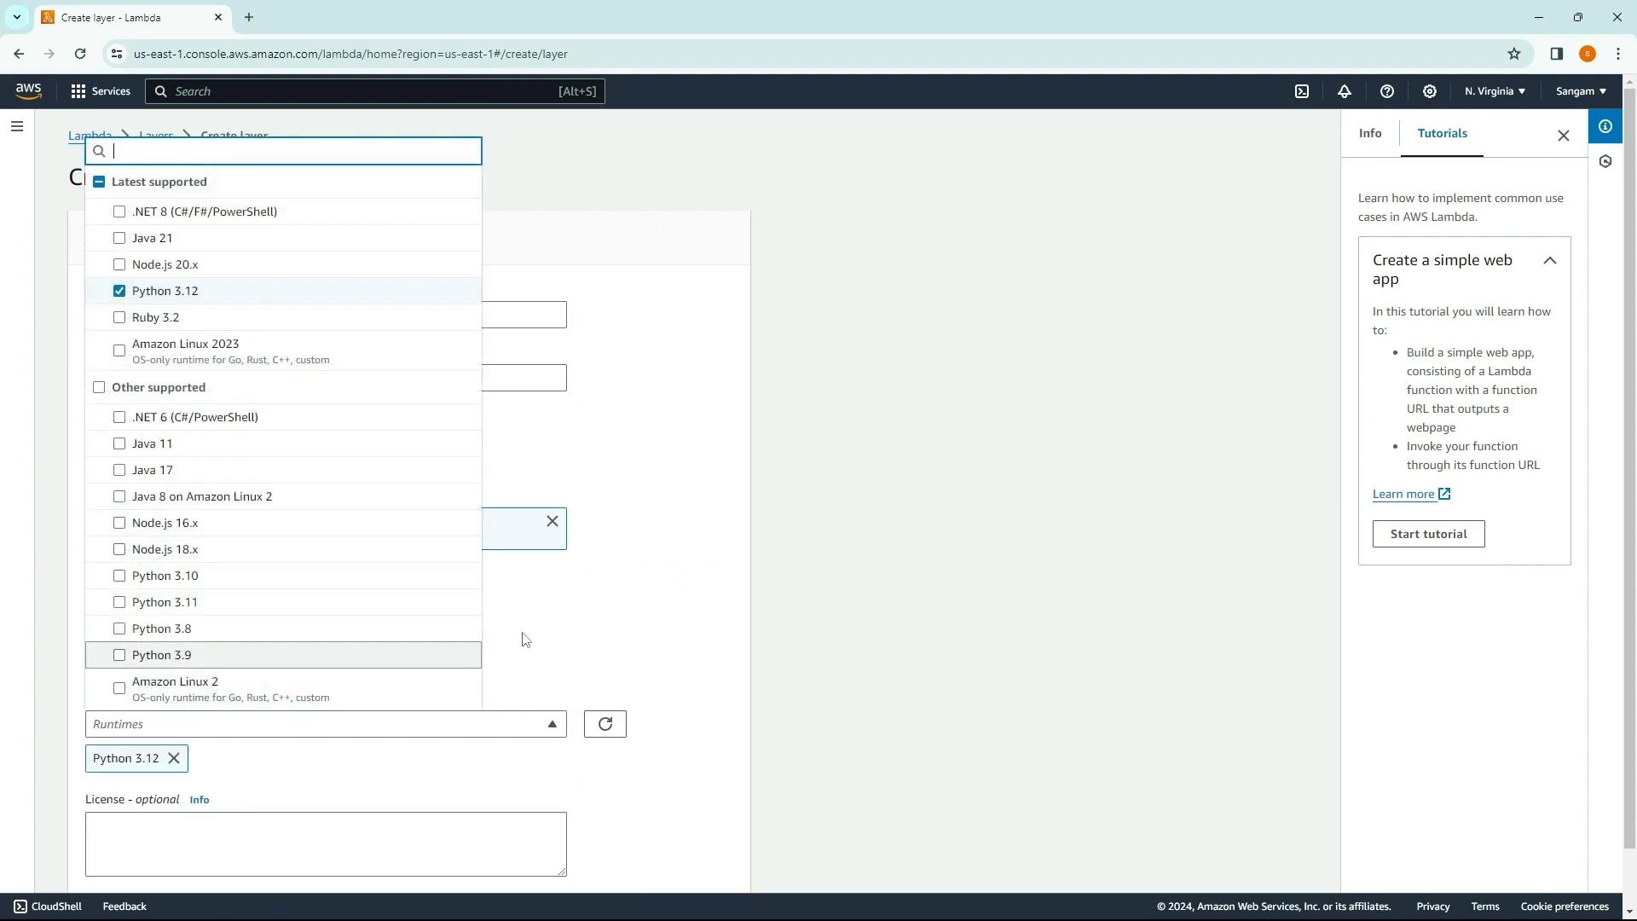
click(695, 631)
scroll(695, 631, down, 1)
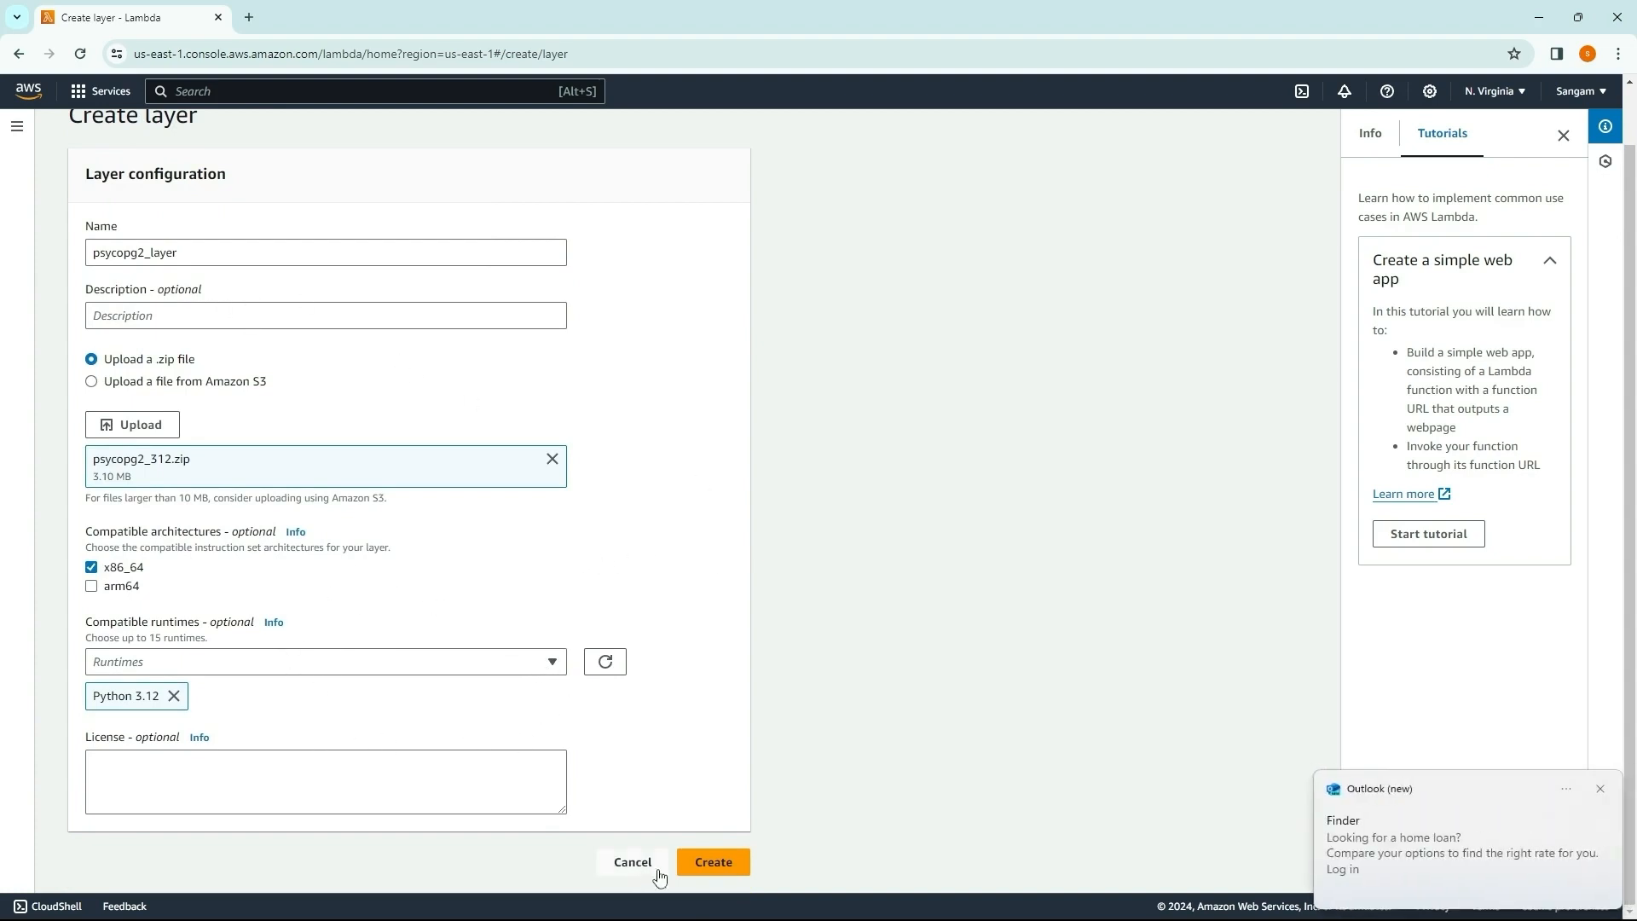
Step: Finish creating the psycopg2 layer and open the dbdemofuction function from the Lambda functions list
click(708, 864)
click(90, 137)
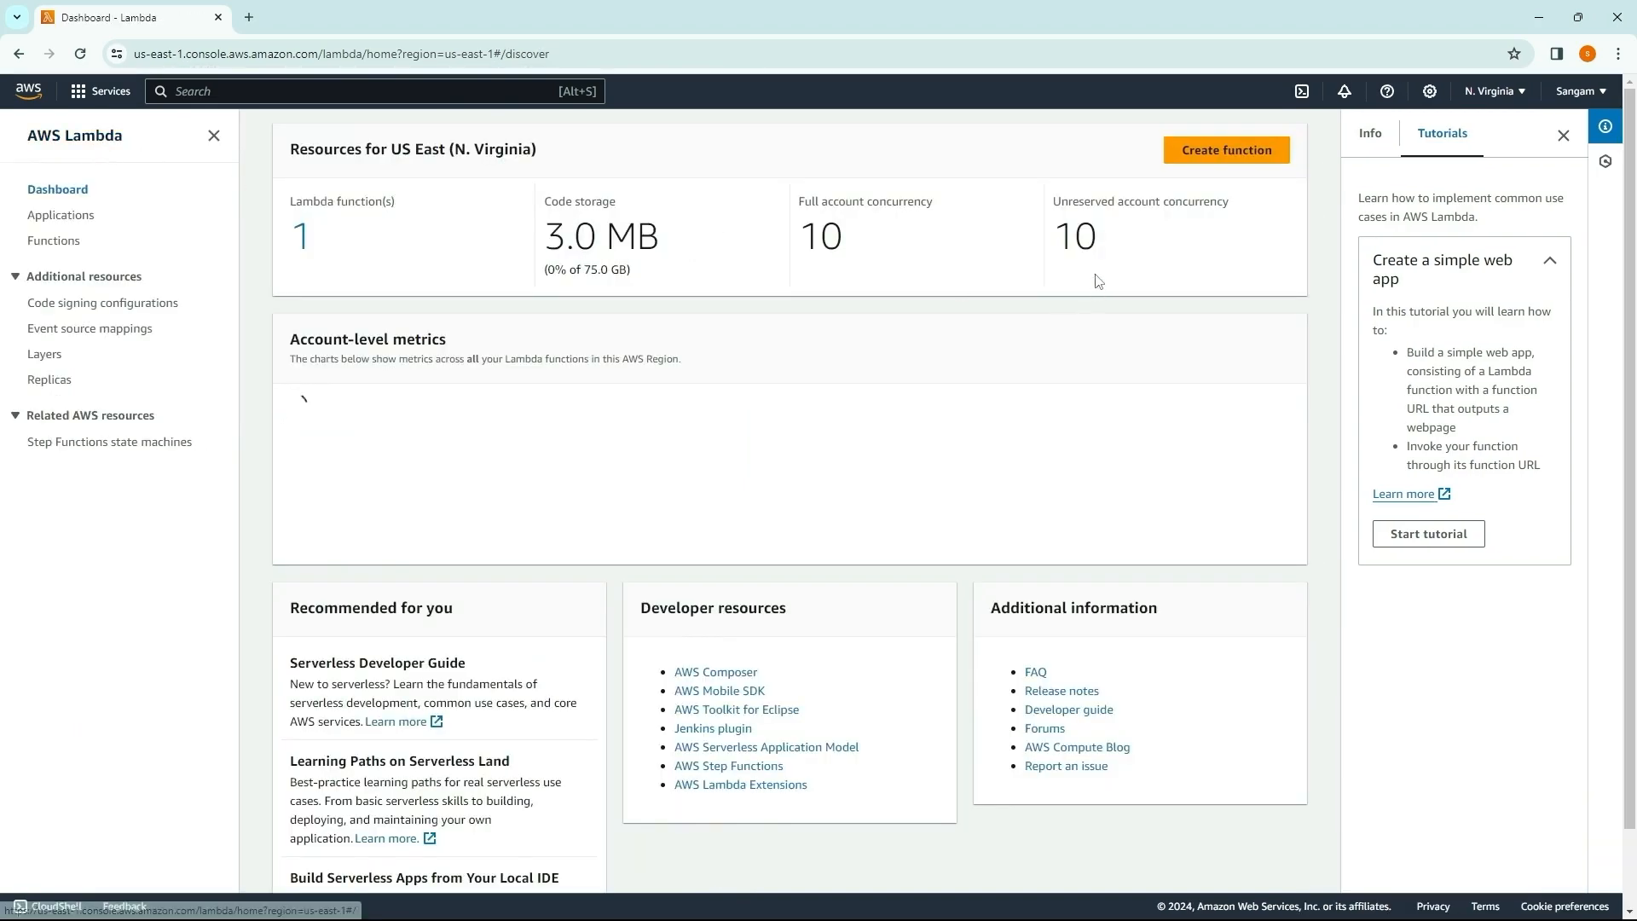
click(298, 233)
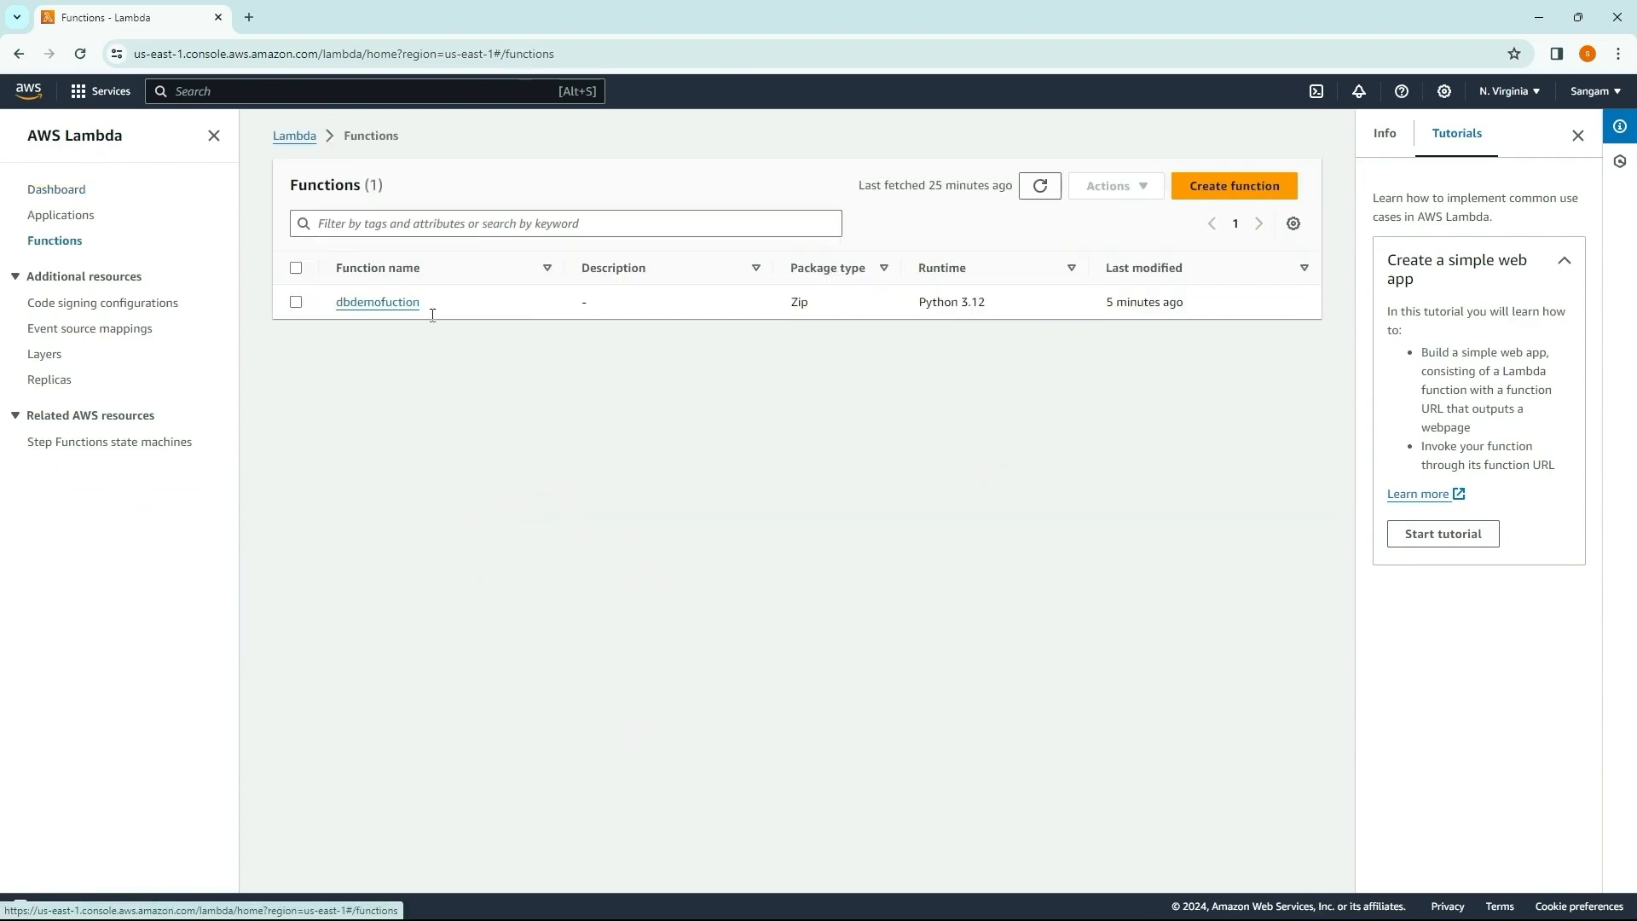
click(386, 305)
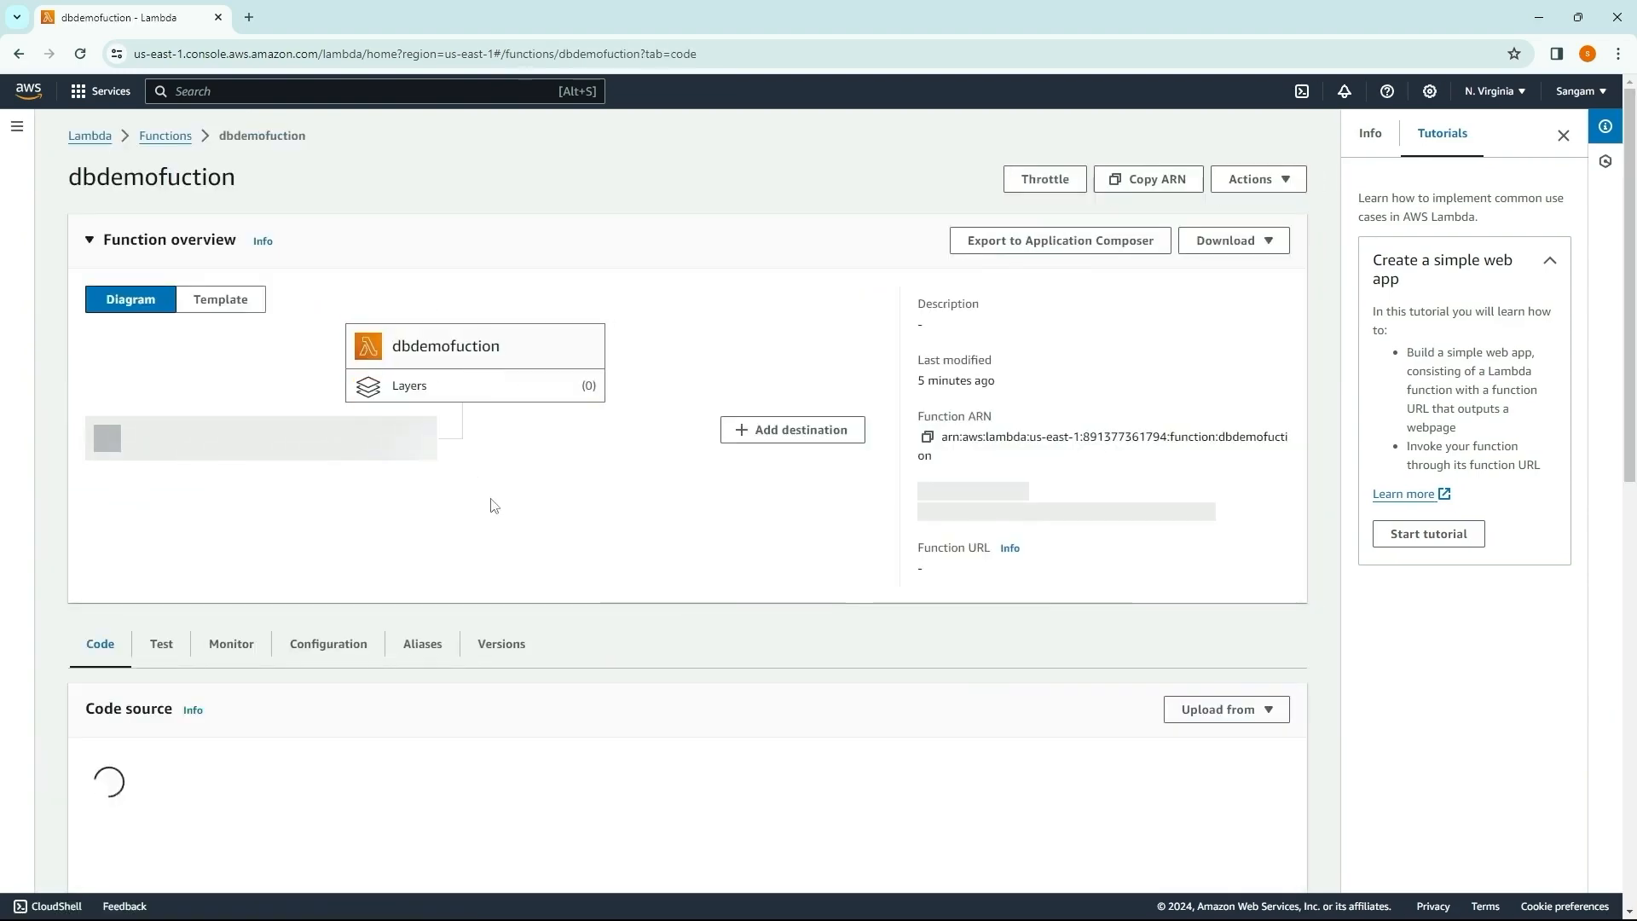
Step: Add version 1 of the custom layer psycopg2_layer to the dbdemofuction function
scroll(572, 546, down, 6)
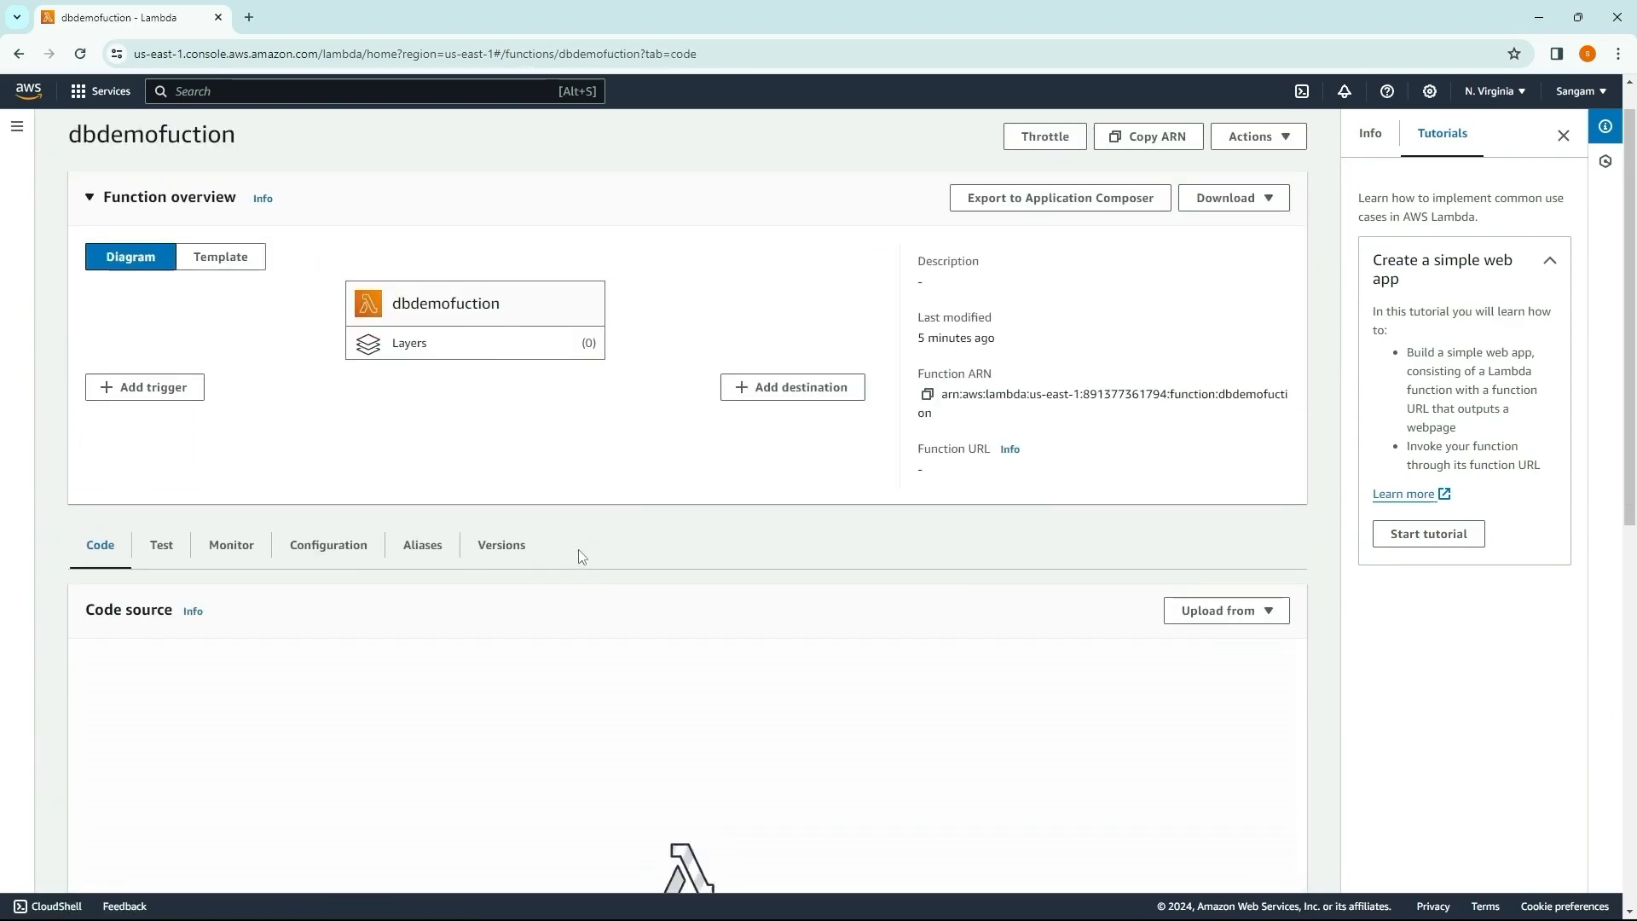
scroll(580, 547, down, 4)
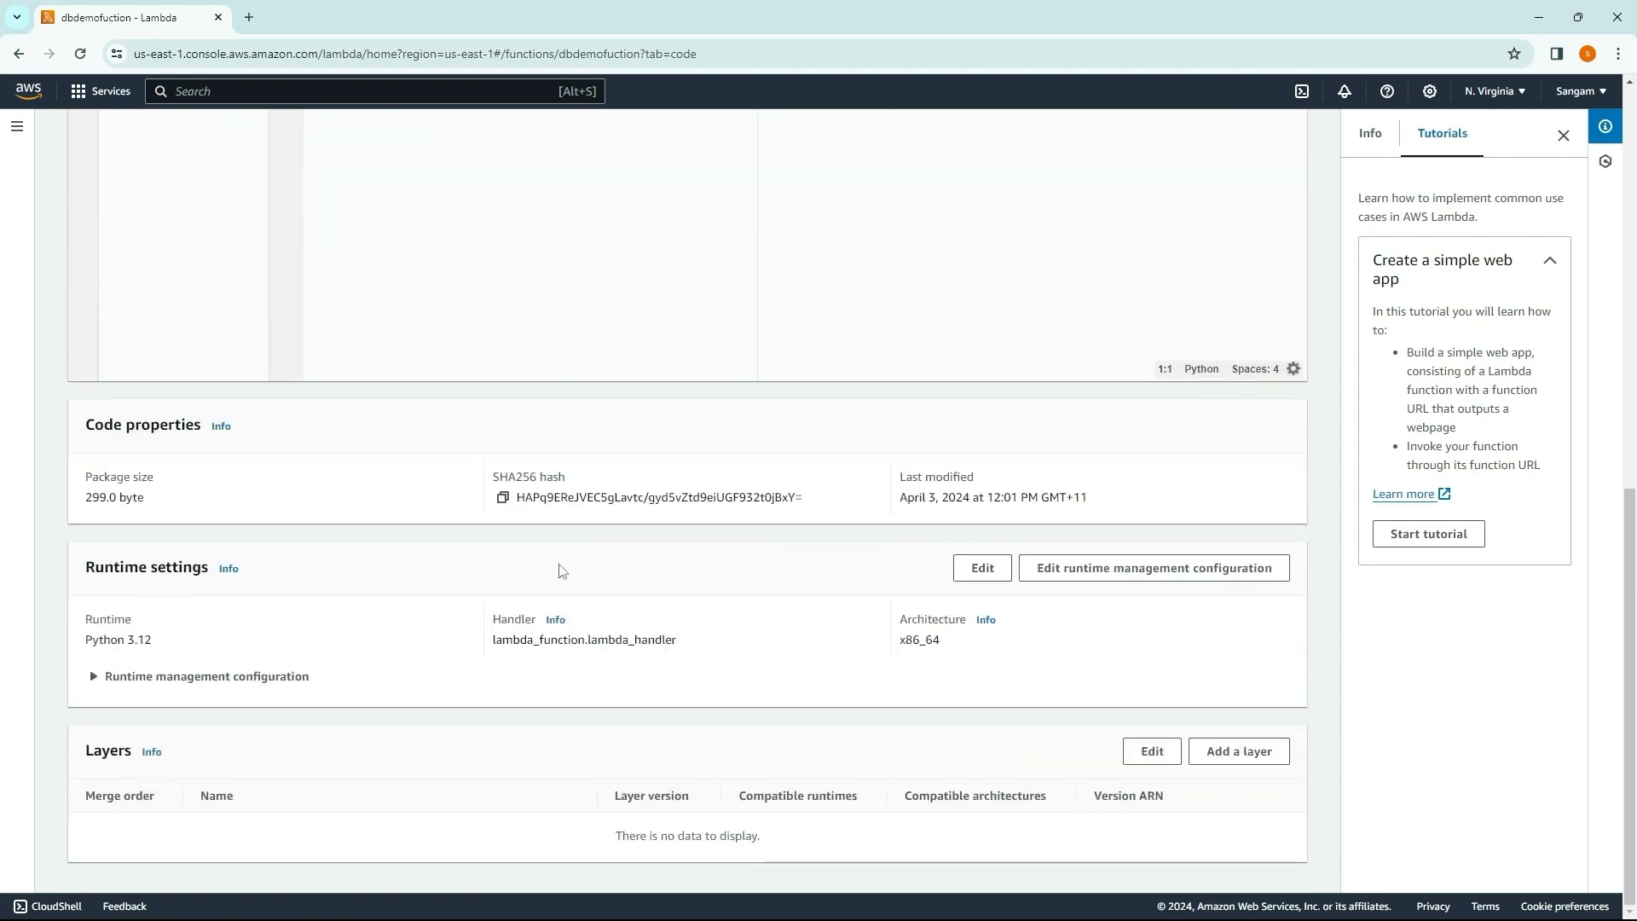
click(1198, 754)
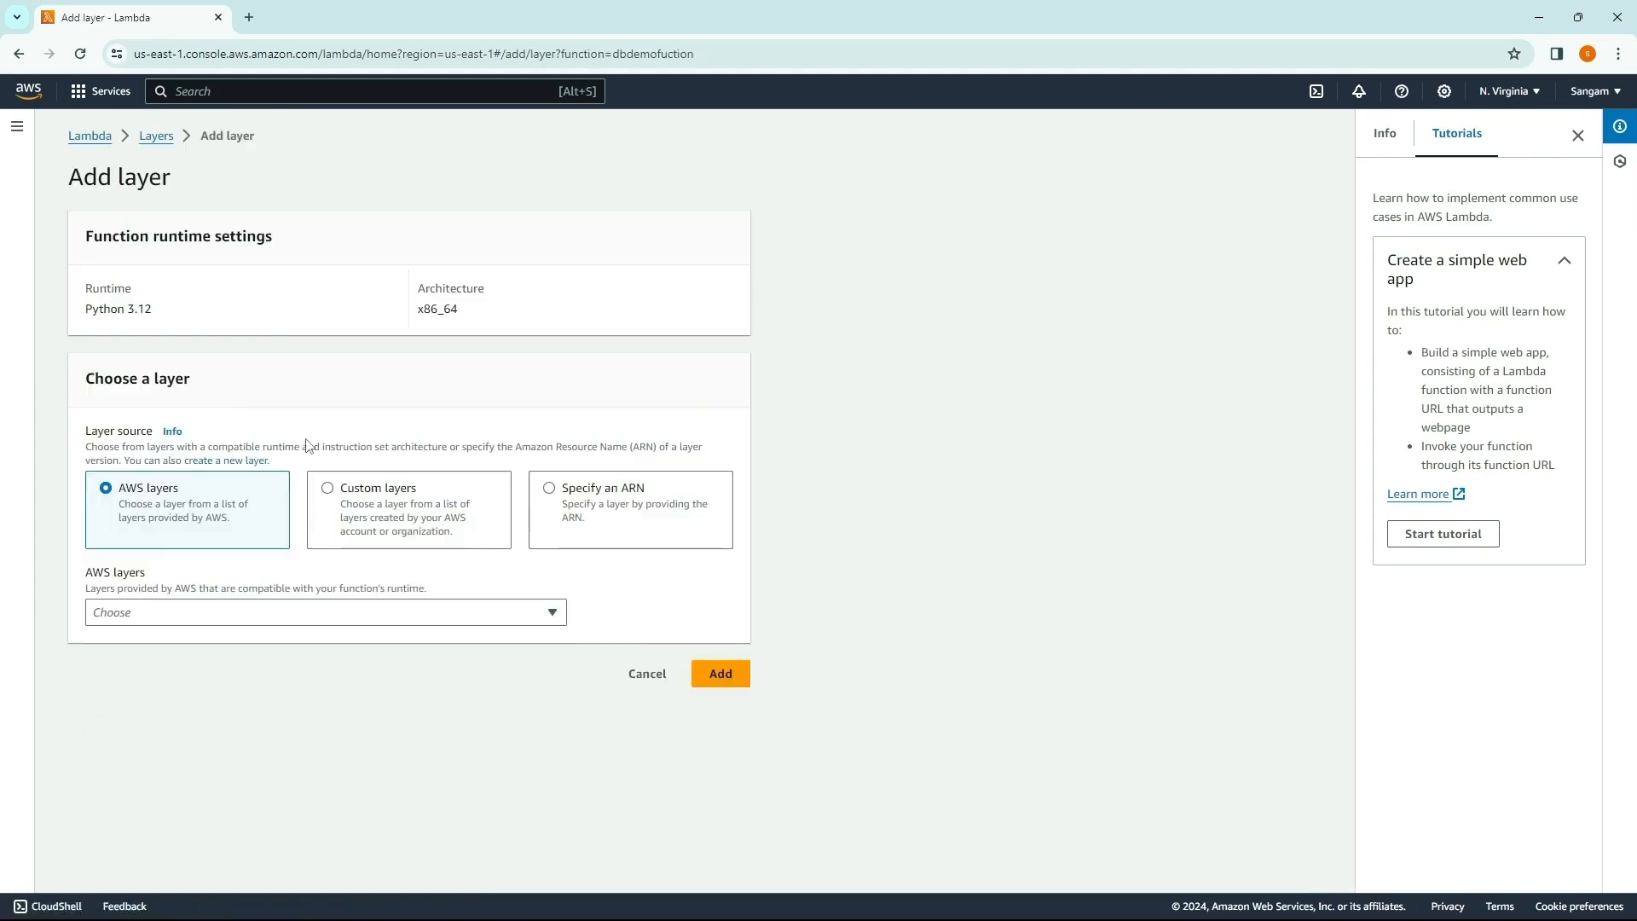
click(363, 521)
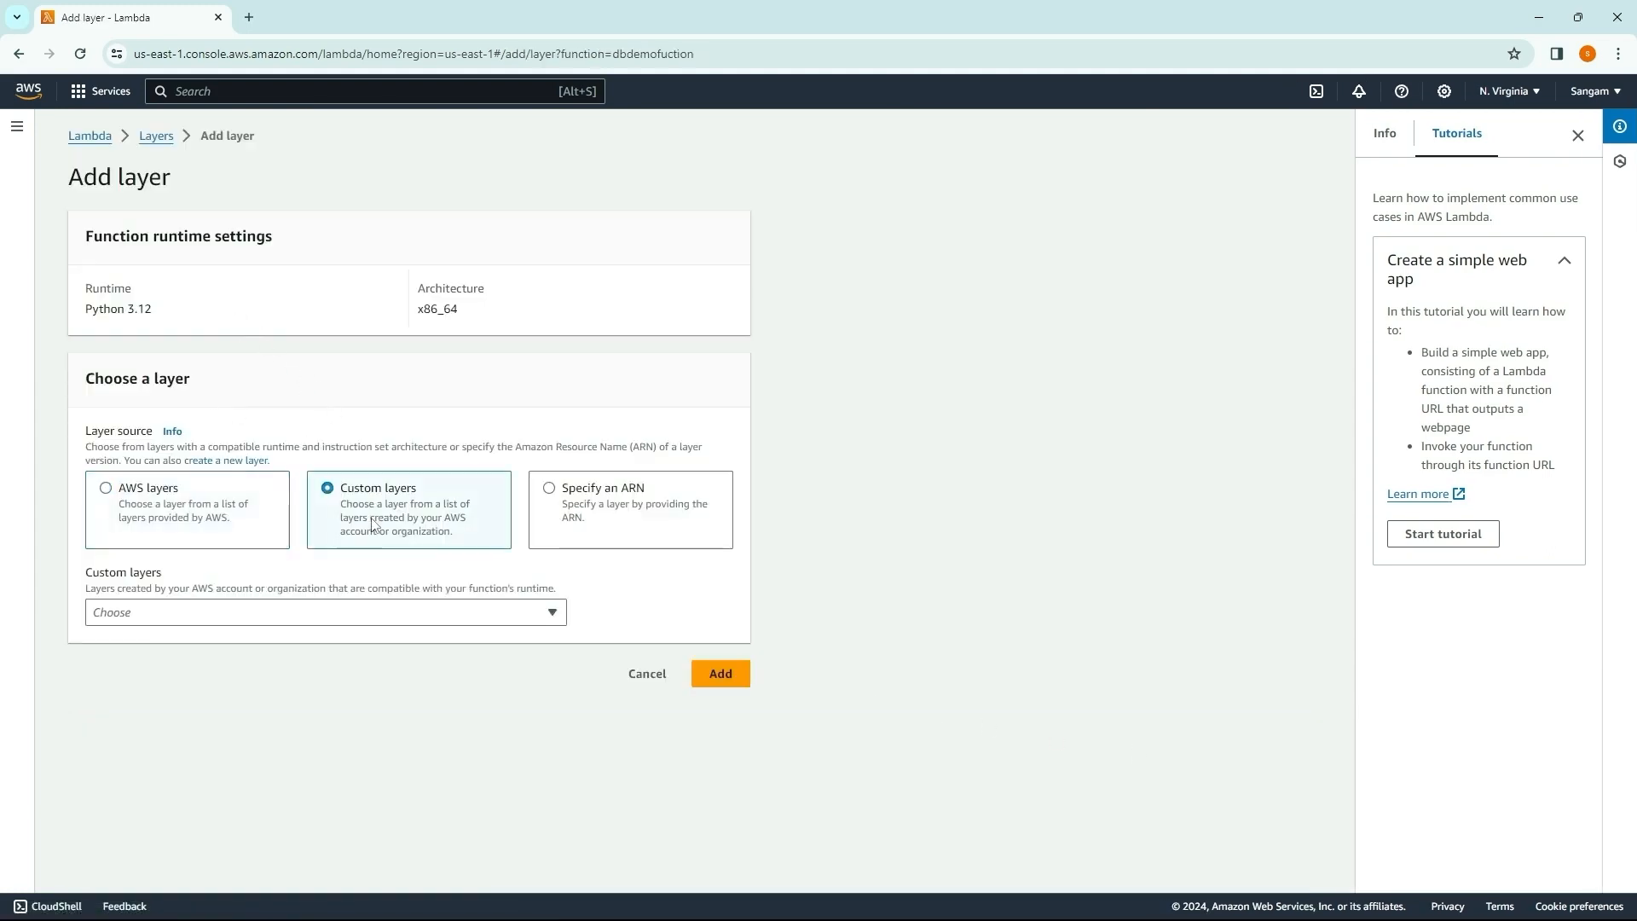
click(243, 607)
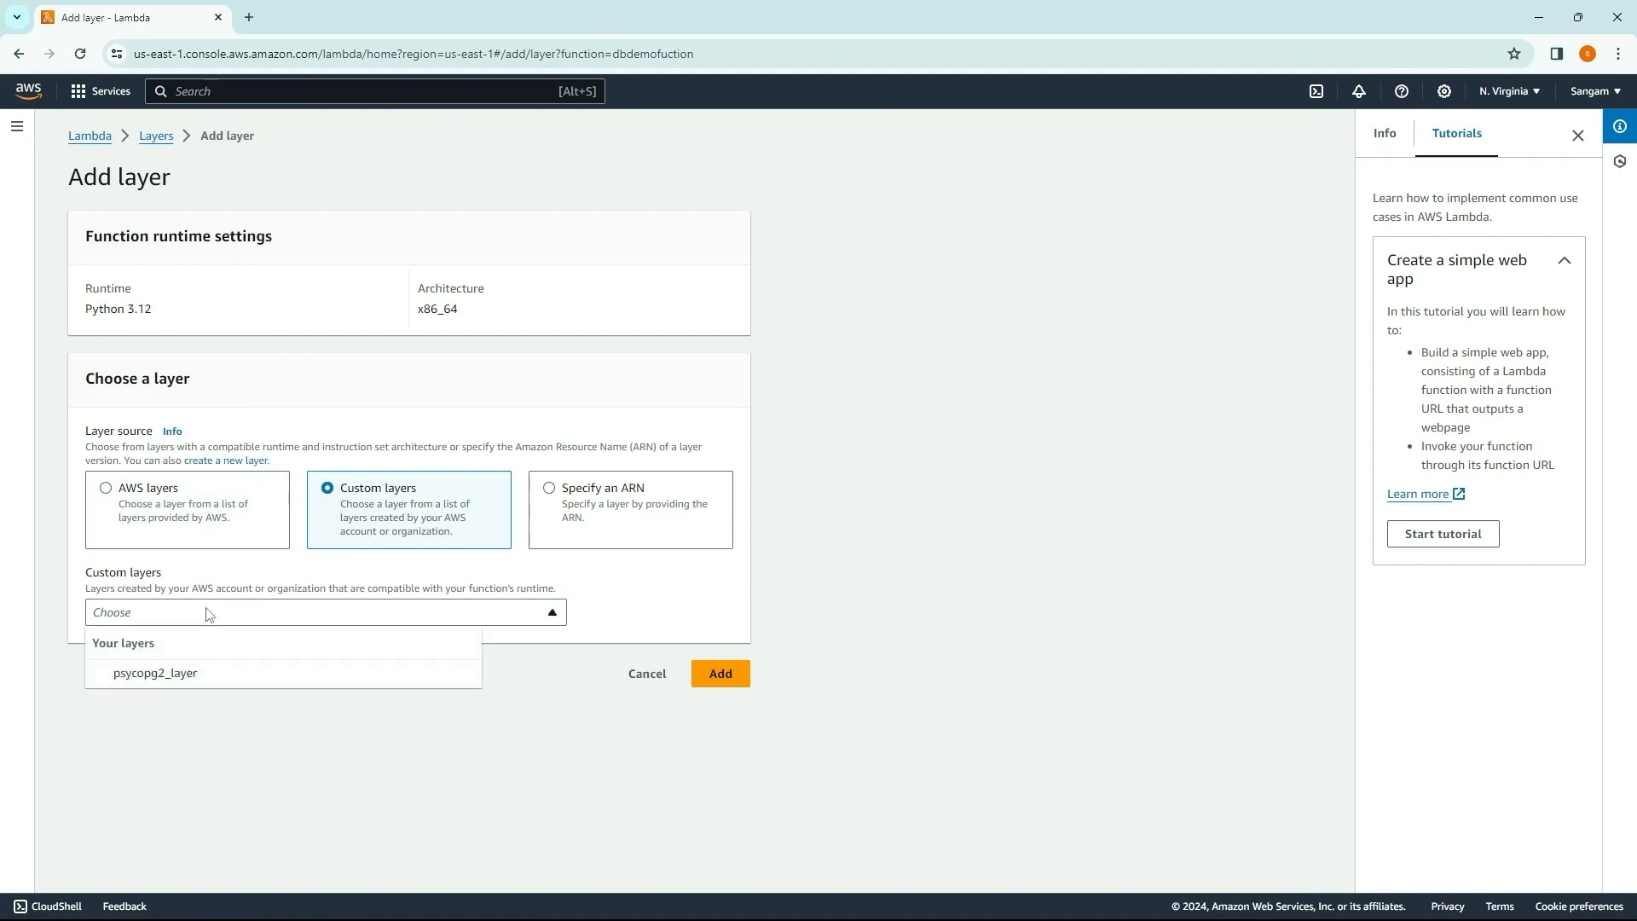
click(170, 675)
click(425, 673)
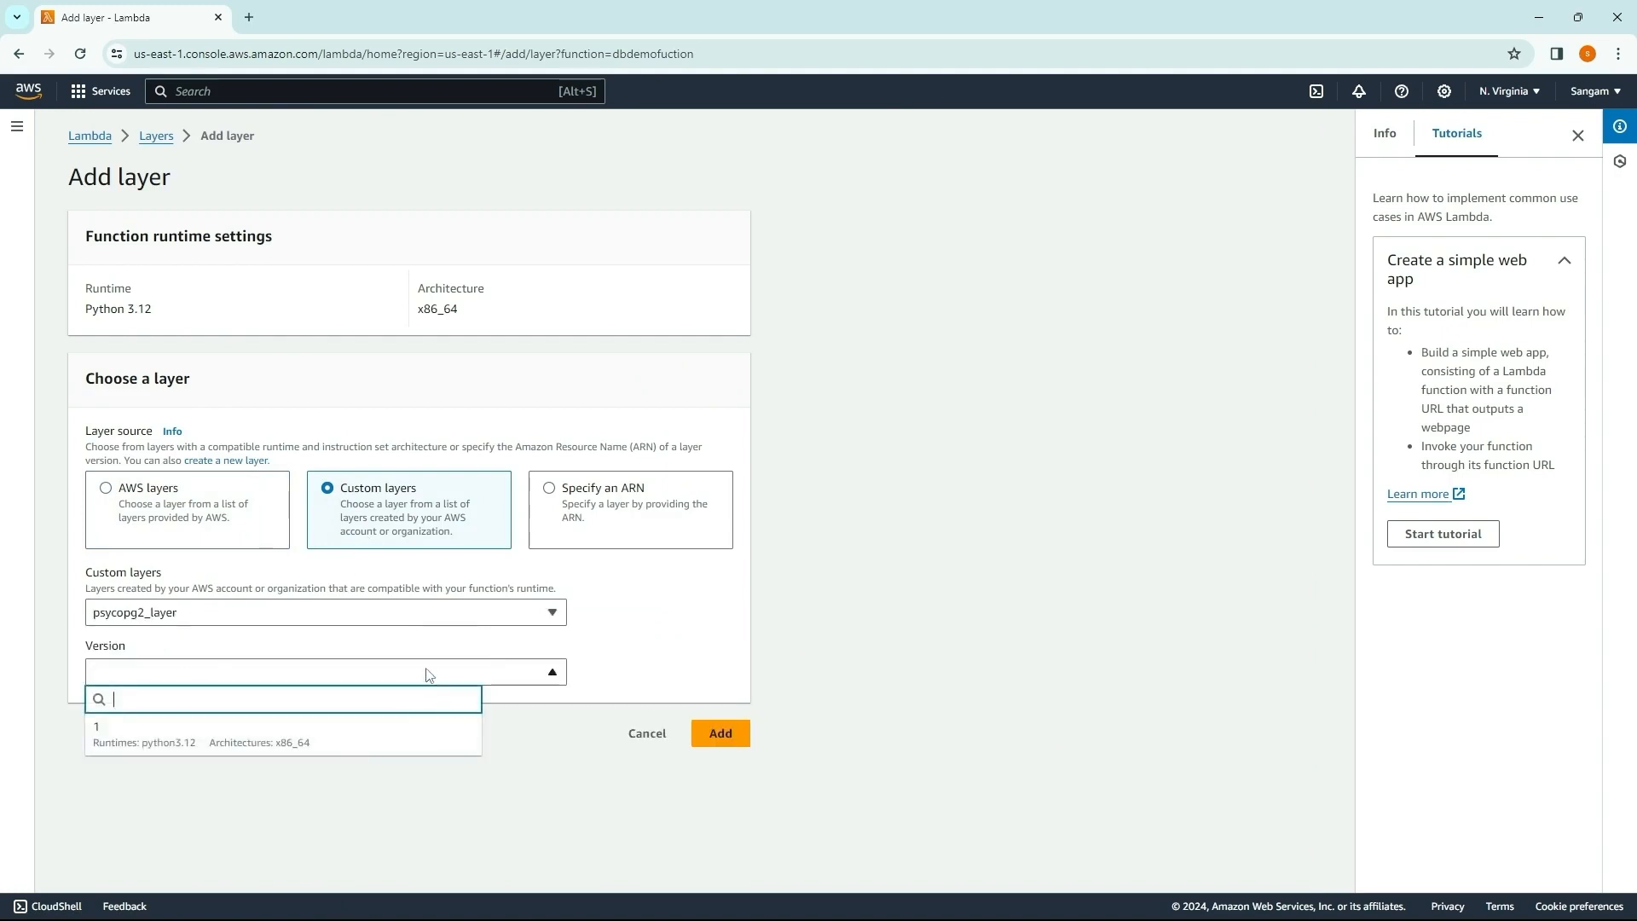
click(294, 741)
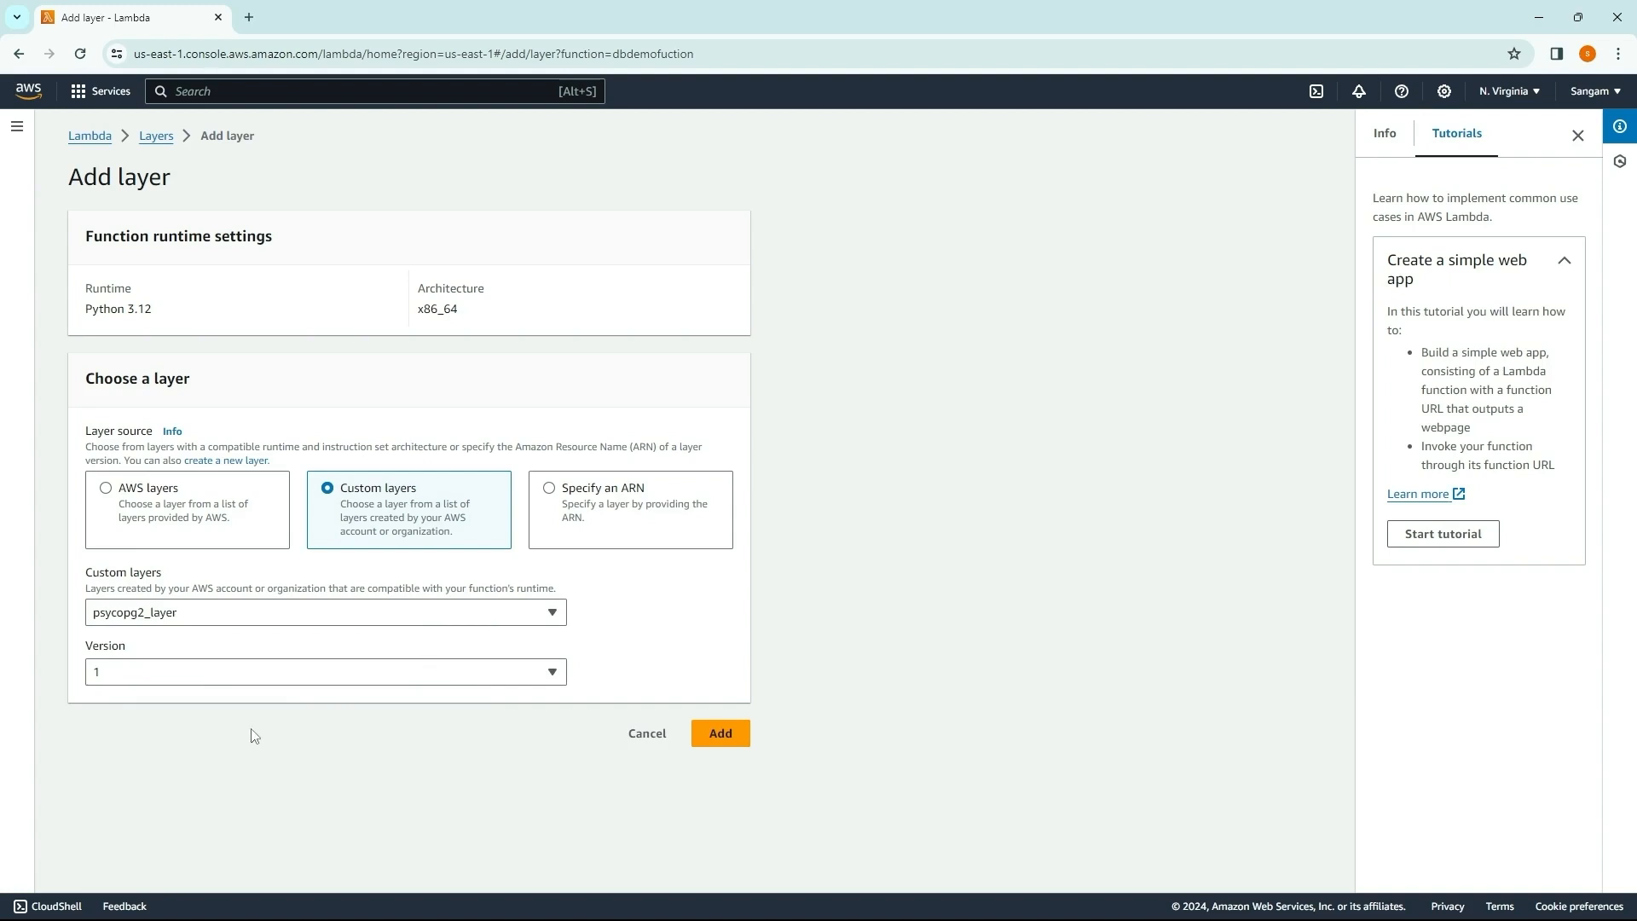
click(730, 741)
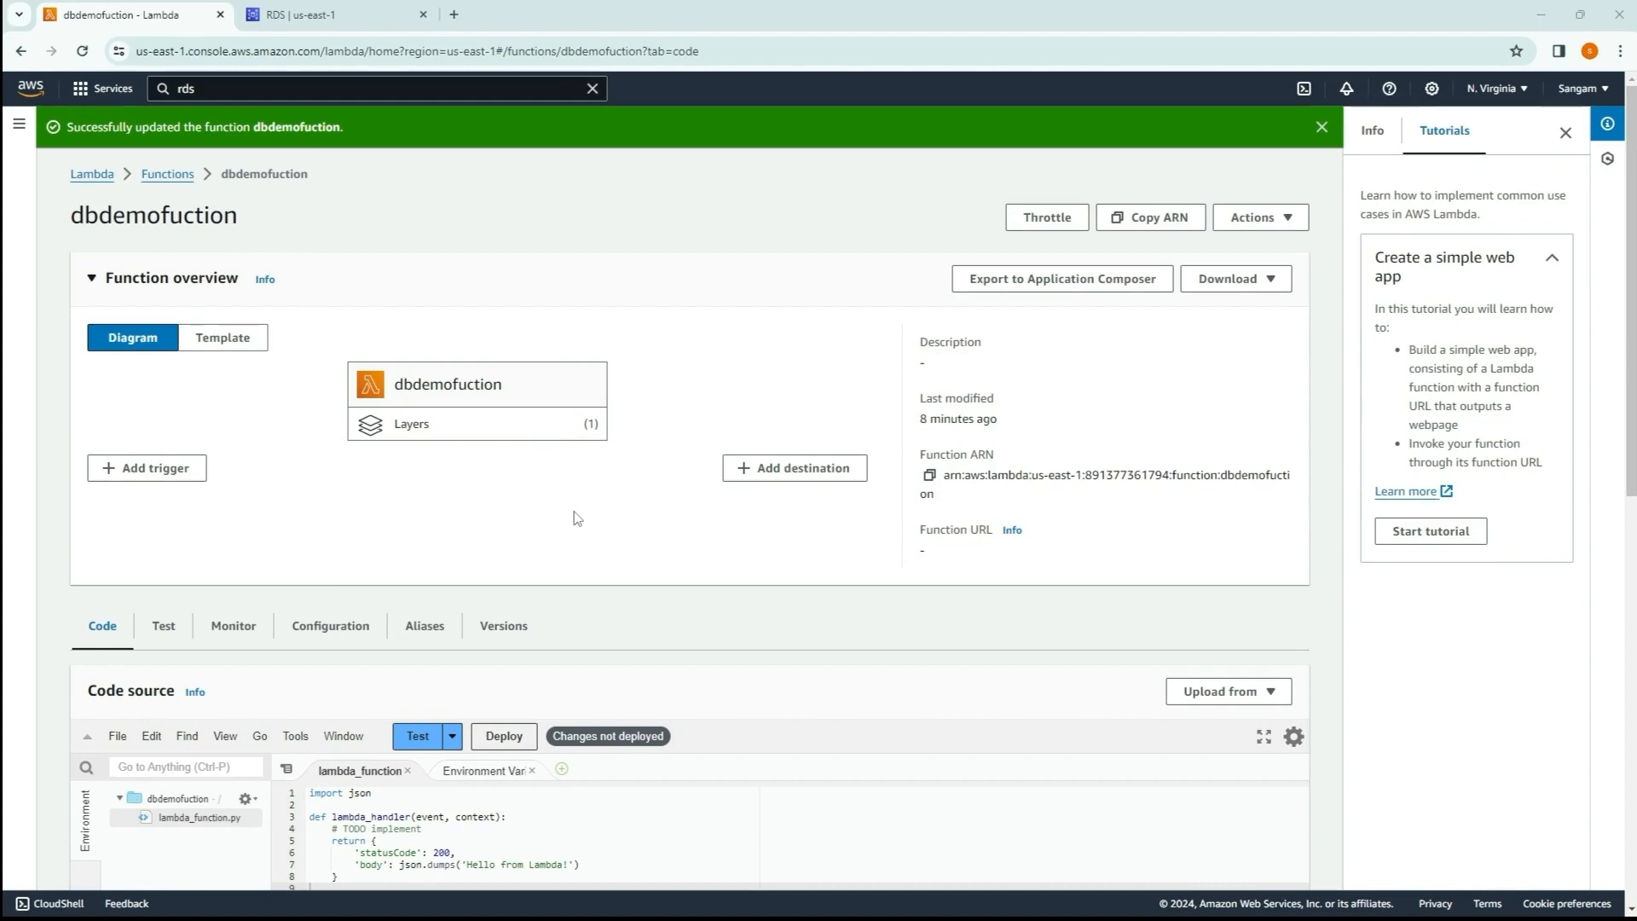
Step: Replace all code in lambda_function.py with the copied psycopg2 script that queries the Person table and returns the rows as JSON
scroll(559, 495, down, 2)
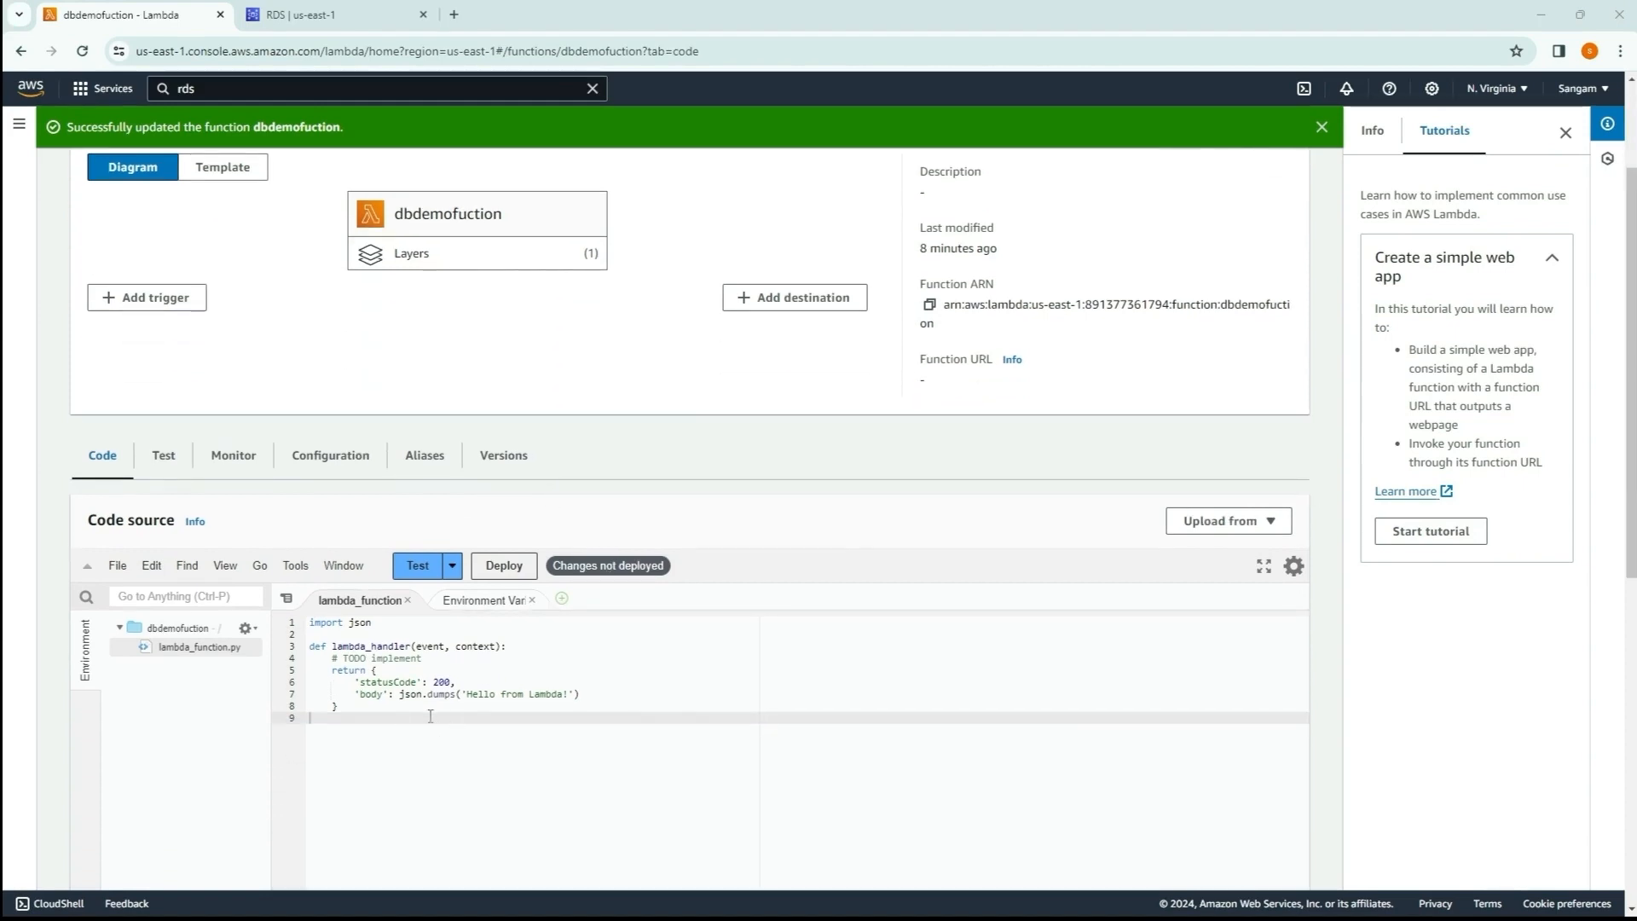
scroll(540, 637, down, 2)
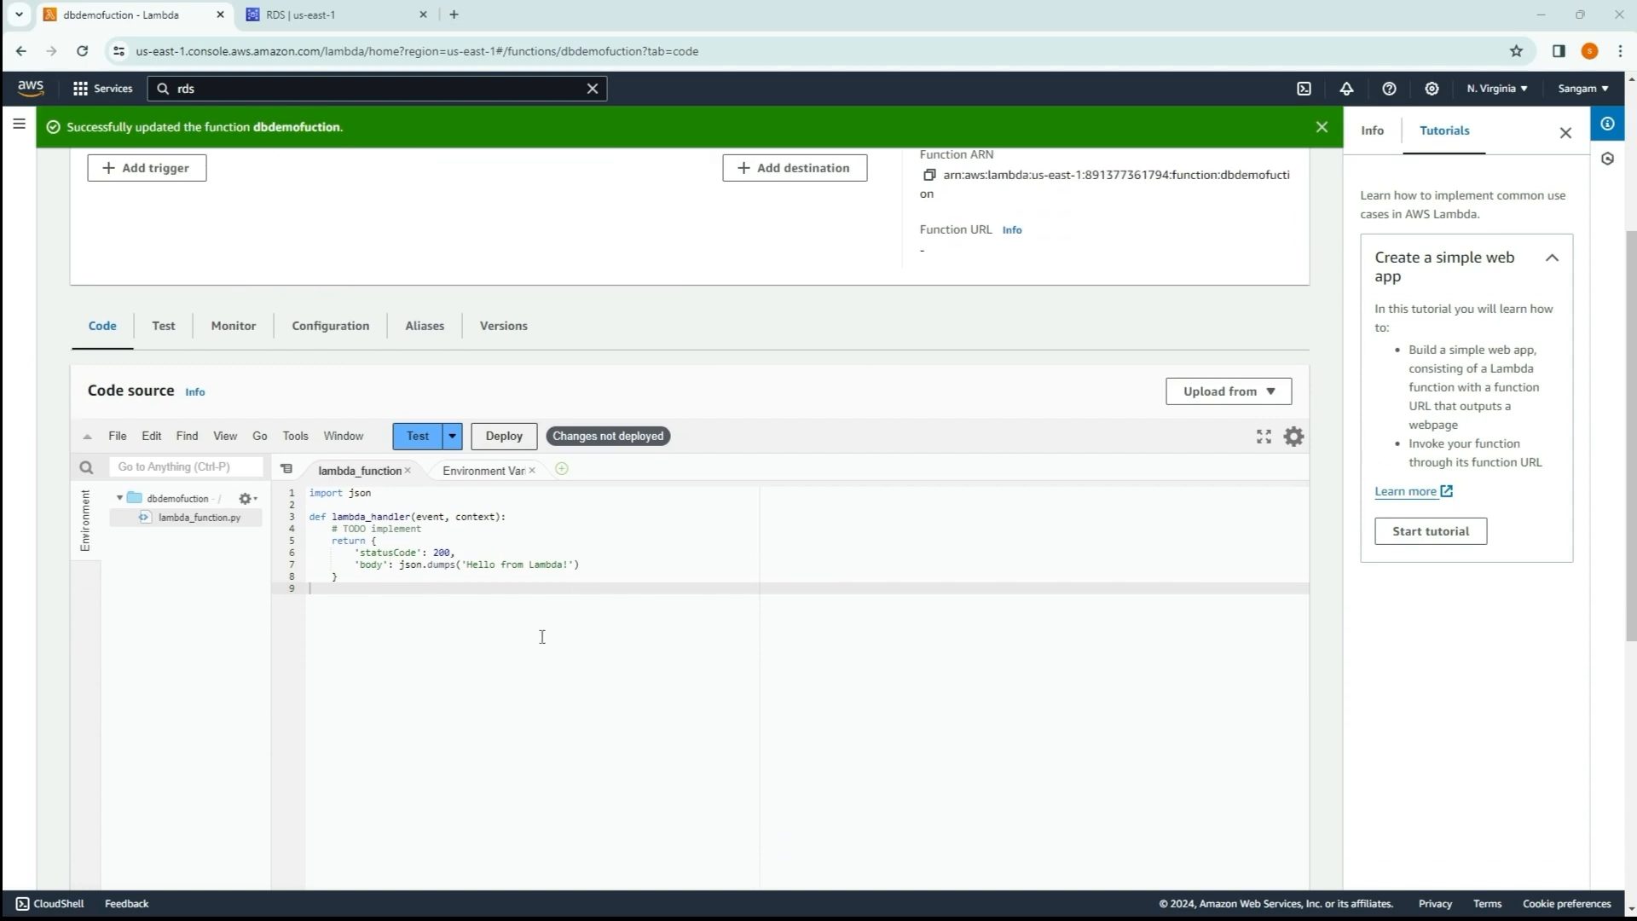
drag(399, 556, 309, 454)
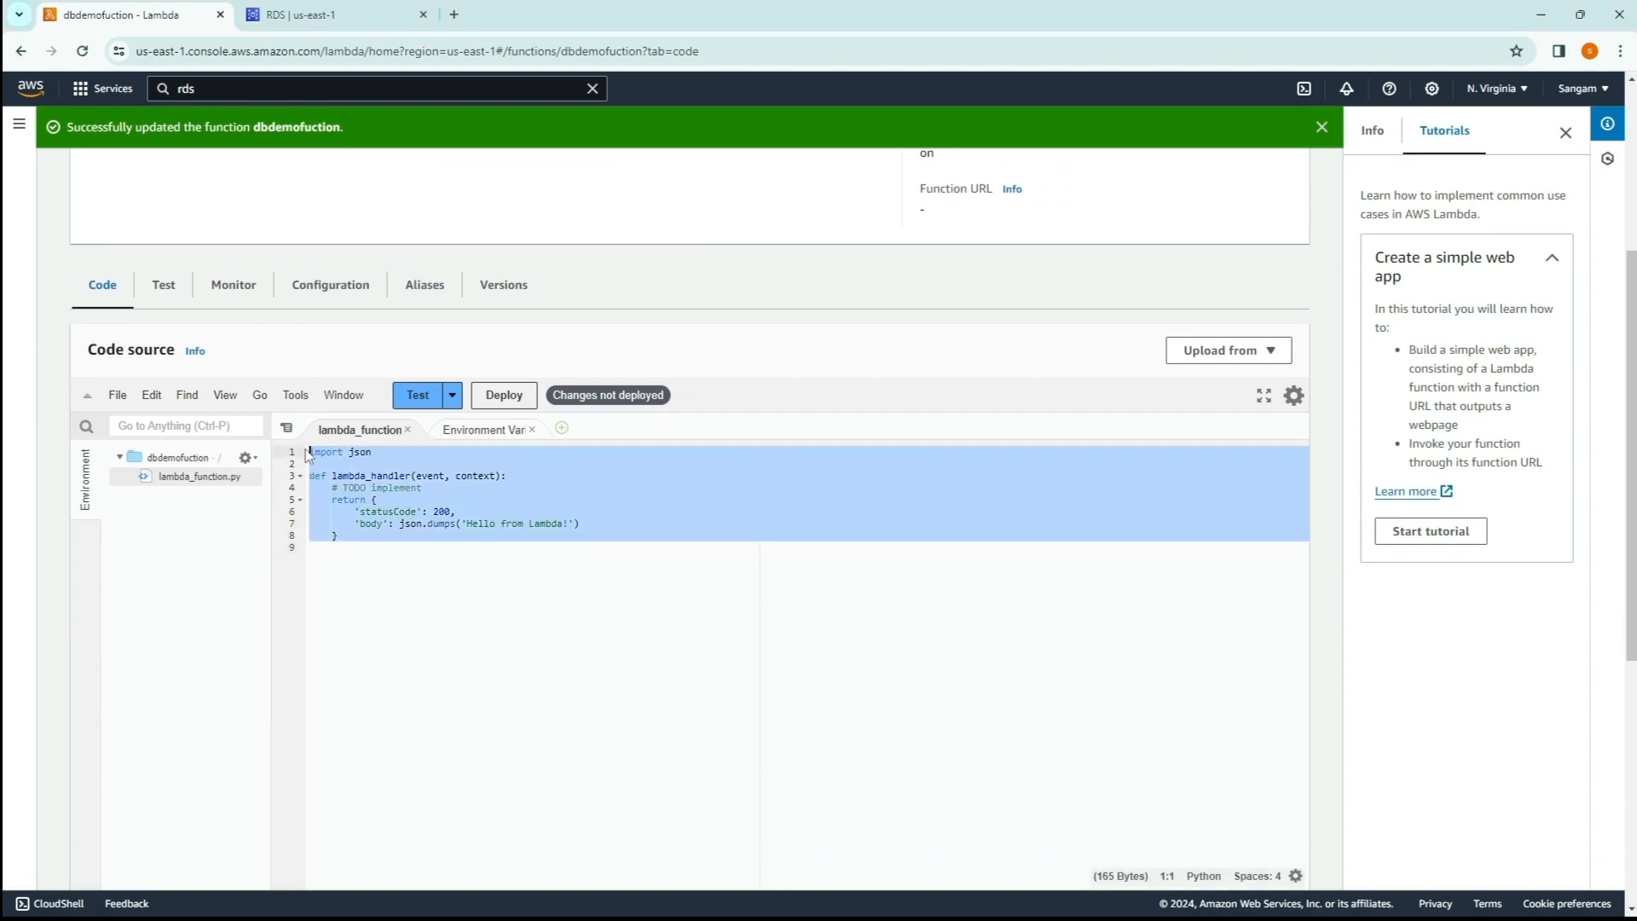
key(BackSpace)
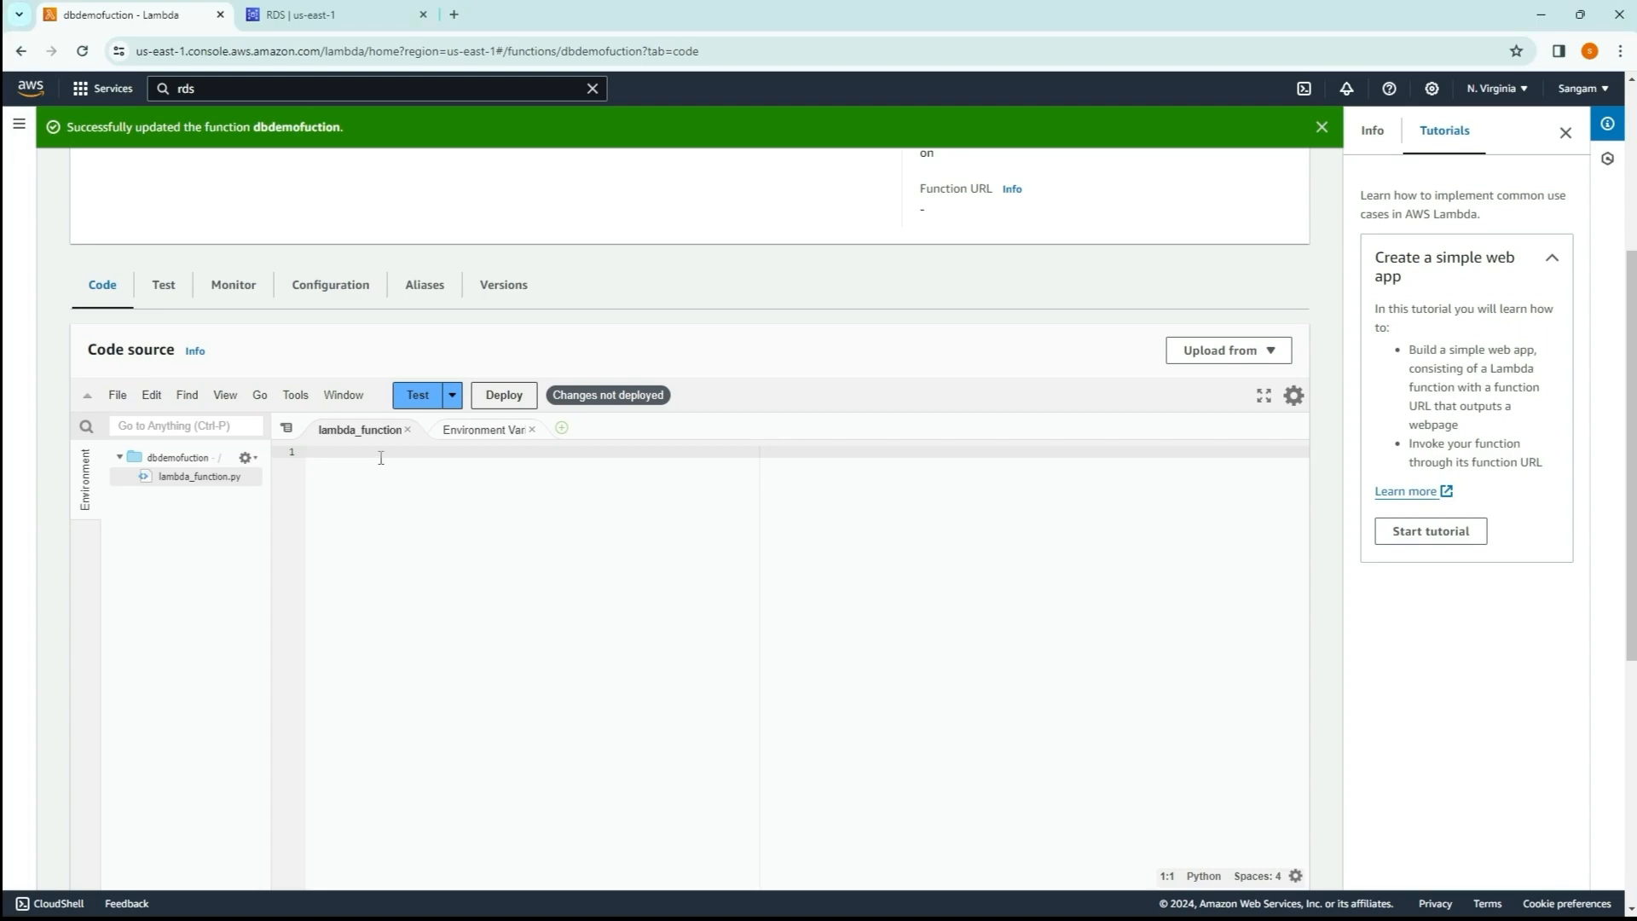
key(ctrl+v)
scroll(452, 657, up, 7)
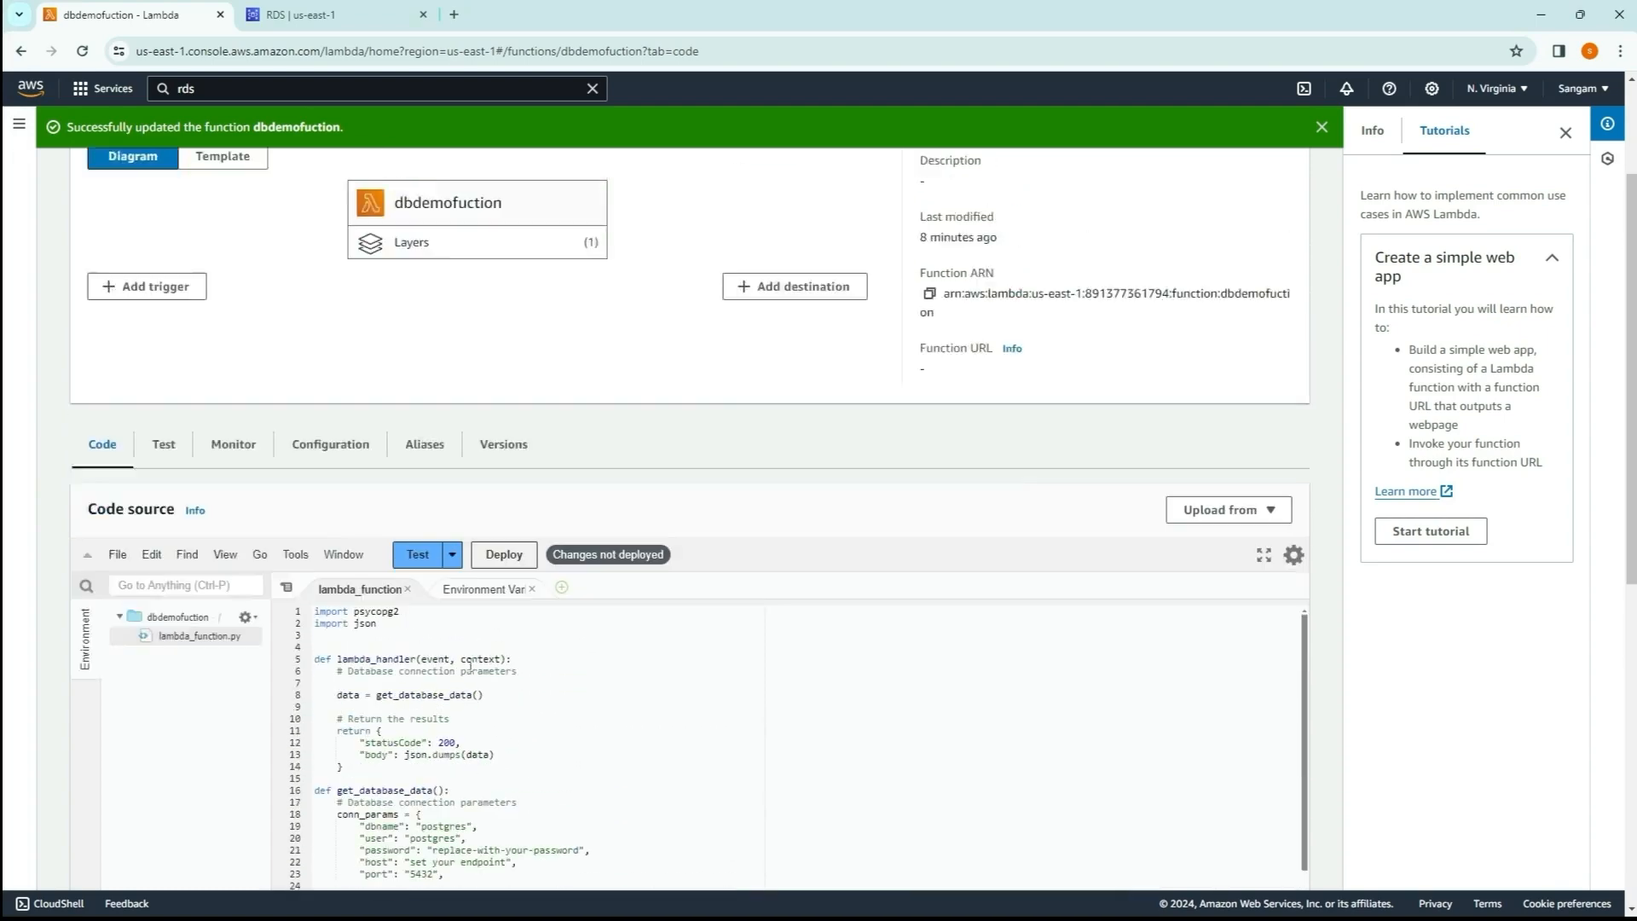
scroll(542, 481, down, 4)
scroll(494, 562, up, 1)
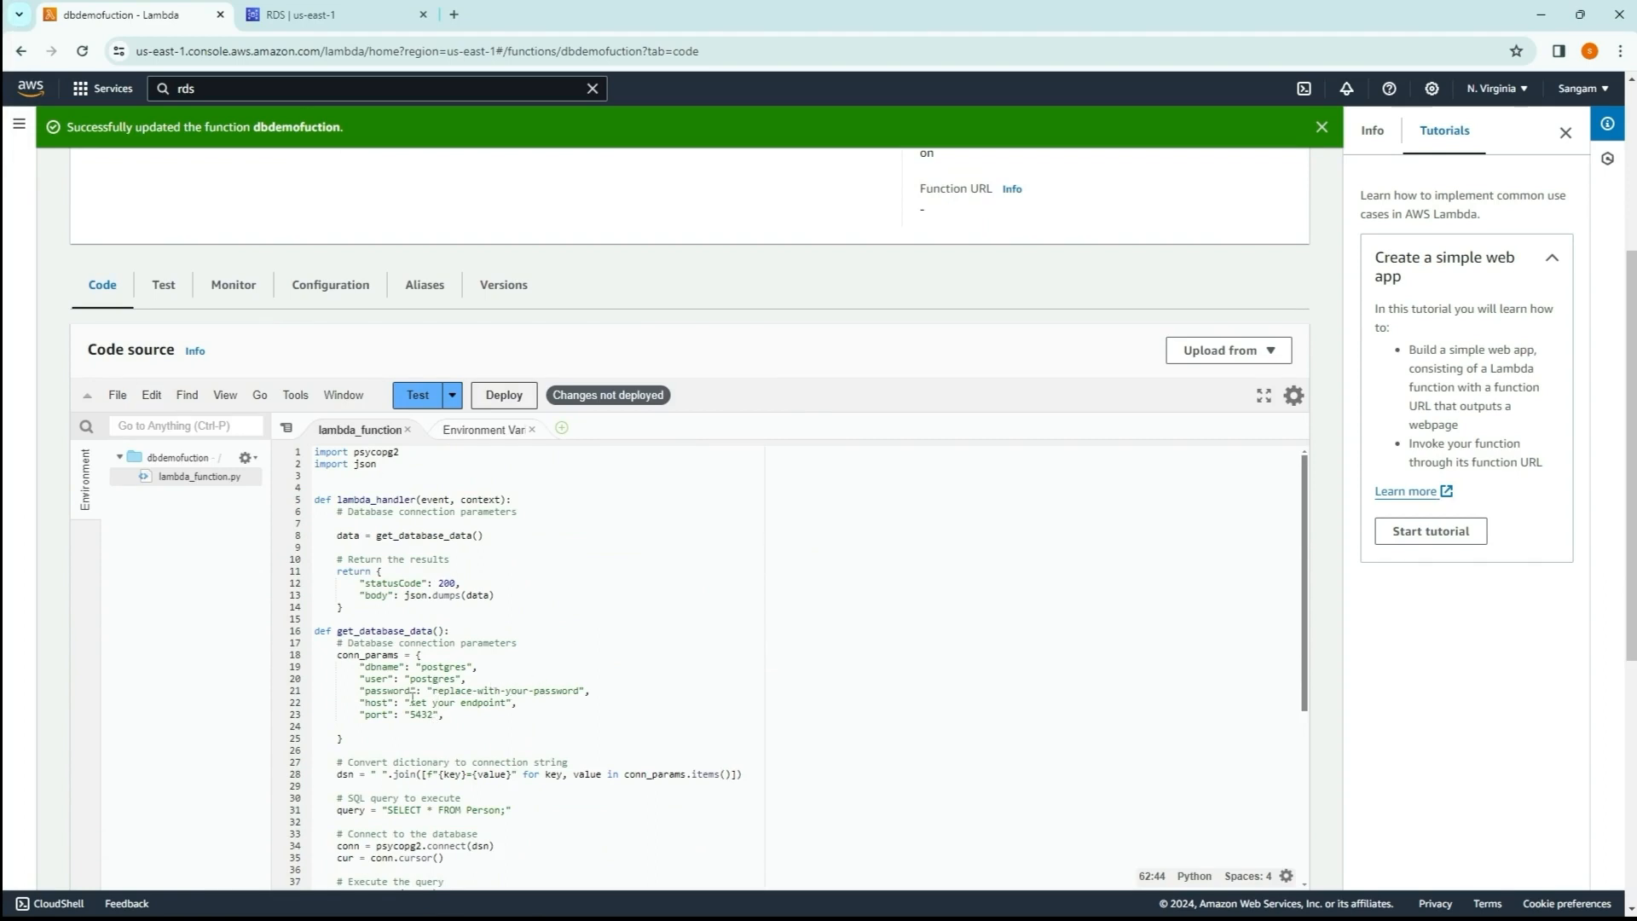
Step: Fill in the database password and set the host to postgres.clca2moiyzig.us-east-1.rds.amazonaws.com in the connection parameters of get_database_data
drag(341, 633, 439, 631)
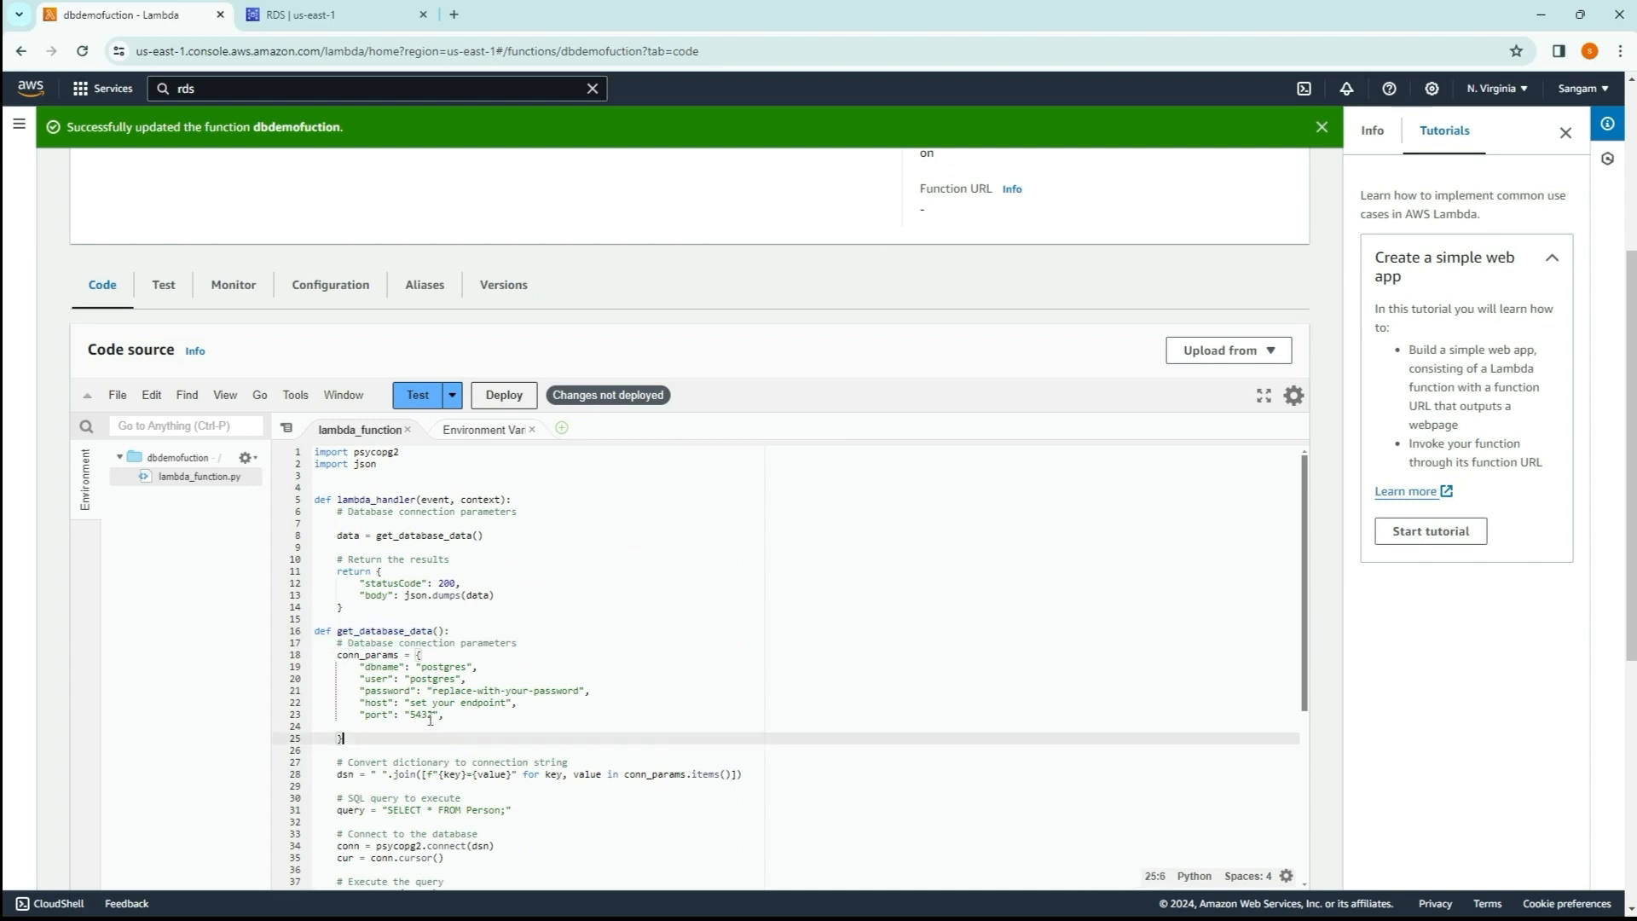
drag(445, 716, 365, 667)
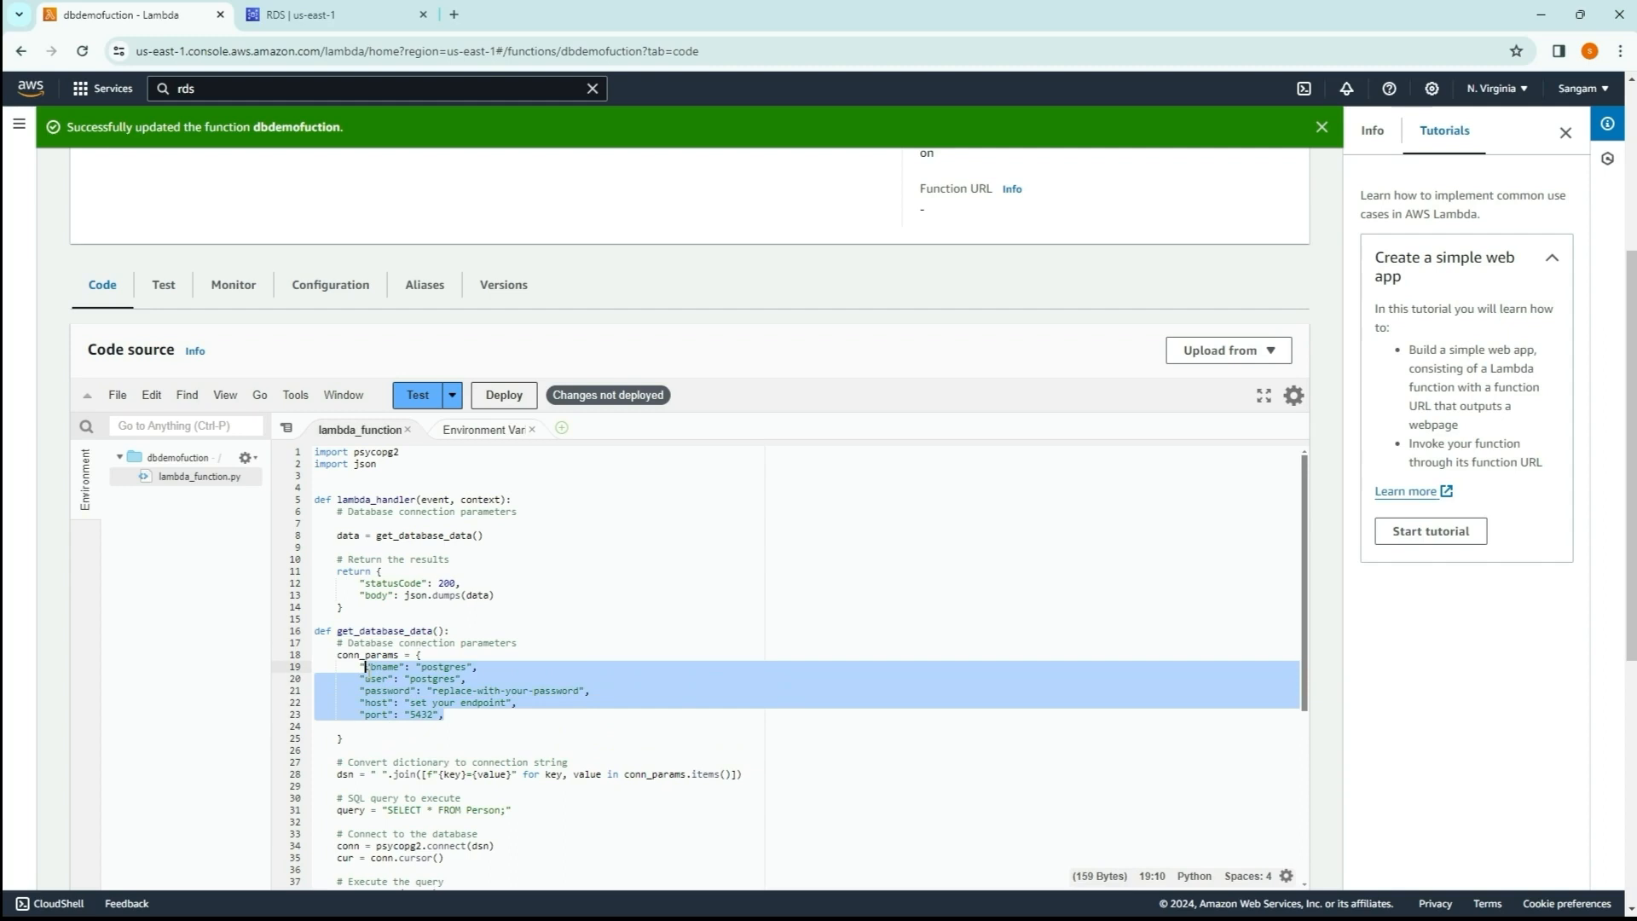
click(460, 734)
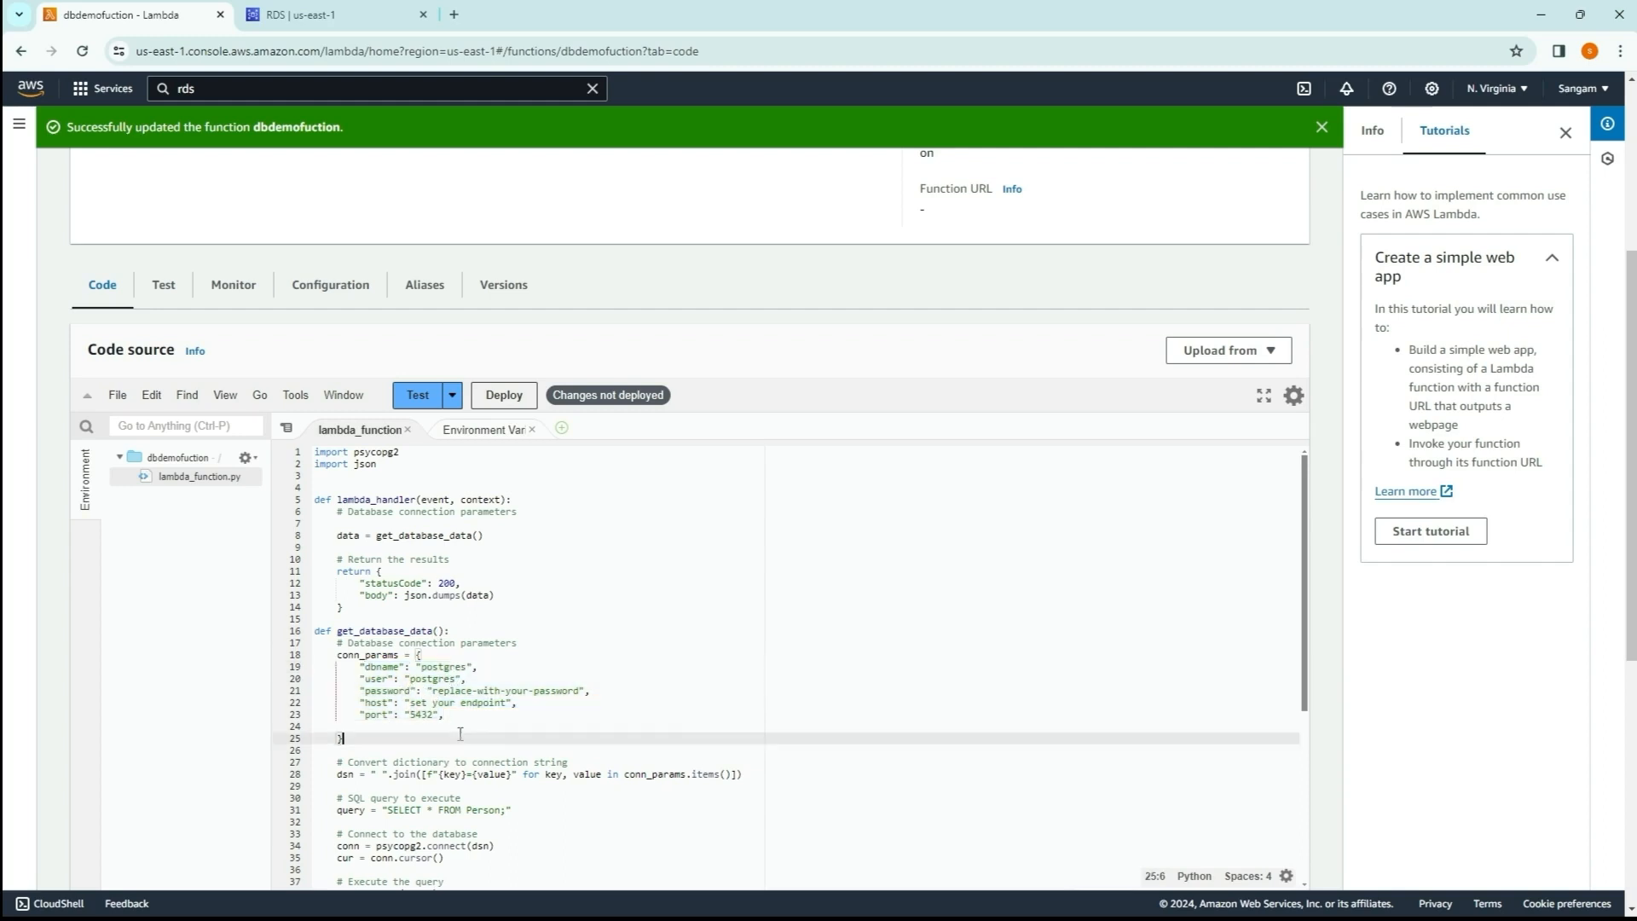
mouse_move(365, 690)
mouse_down()
mouse_move(589, 702)
mouse_move(365, 703)
mouse_up()
click(504, 728)
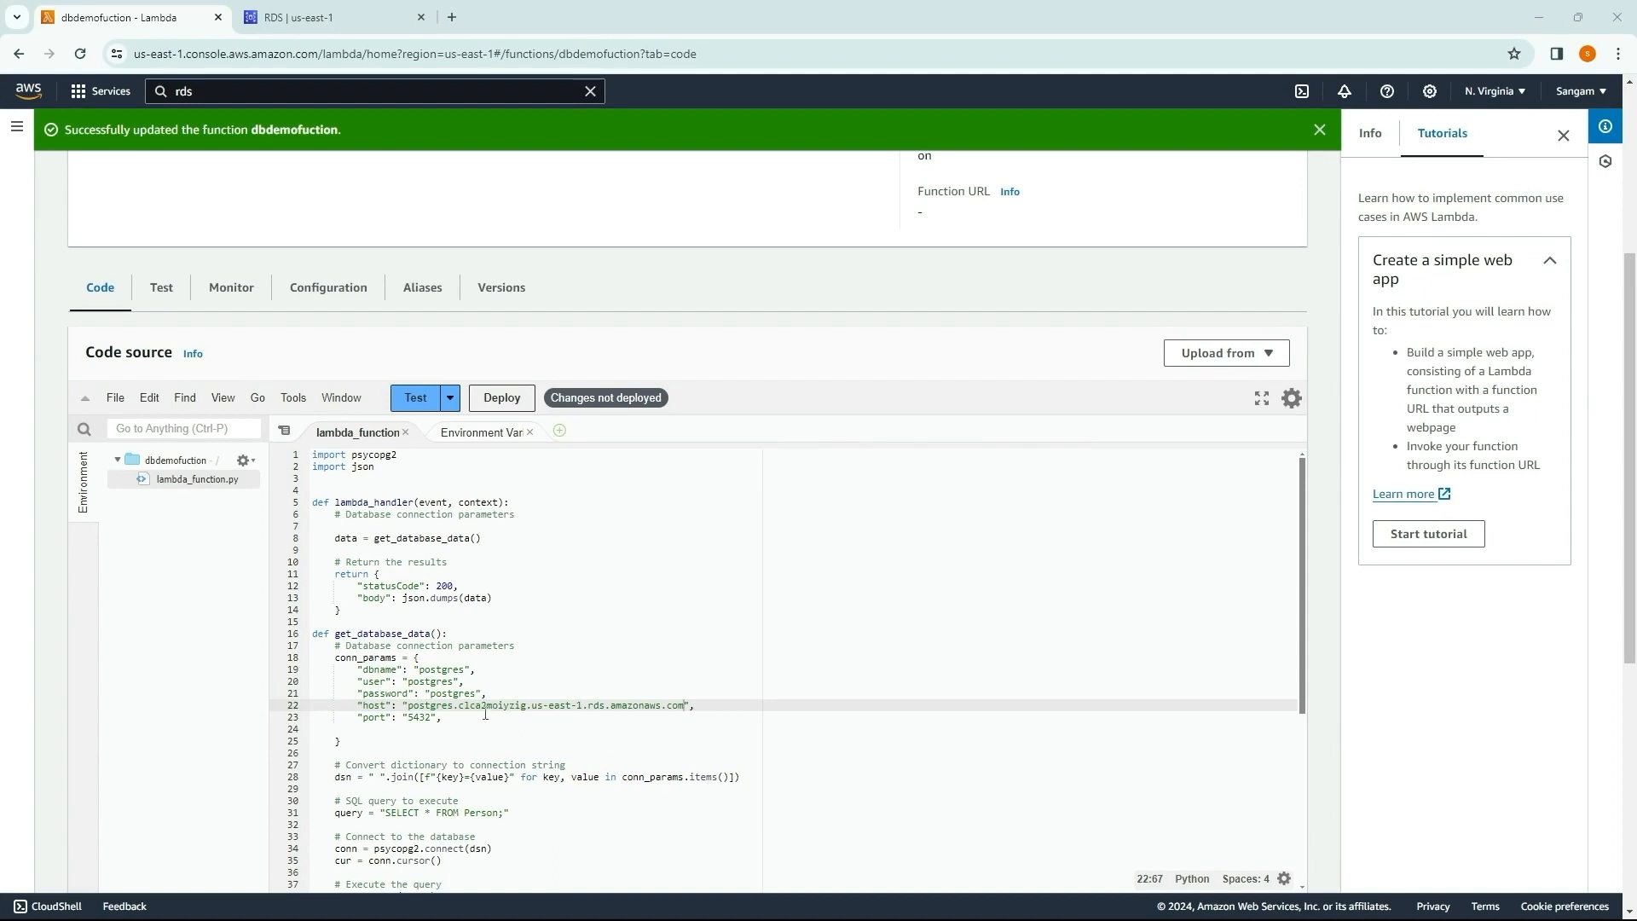
click(535, 733)
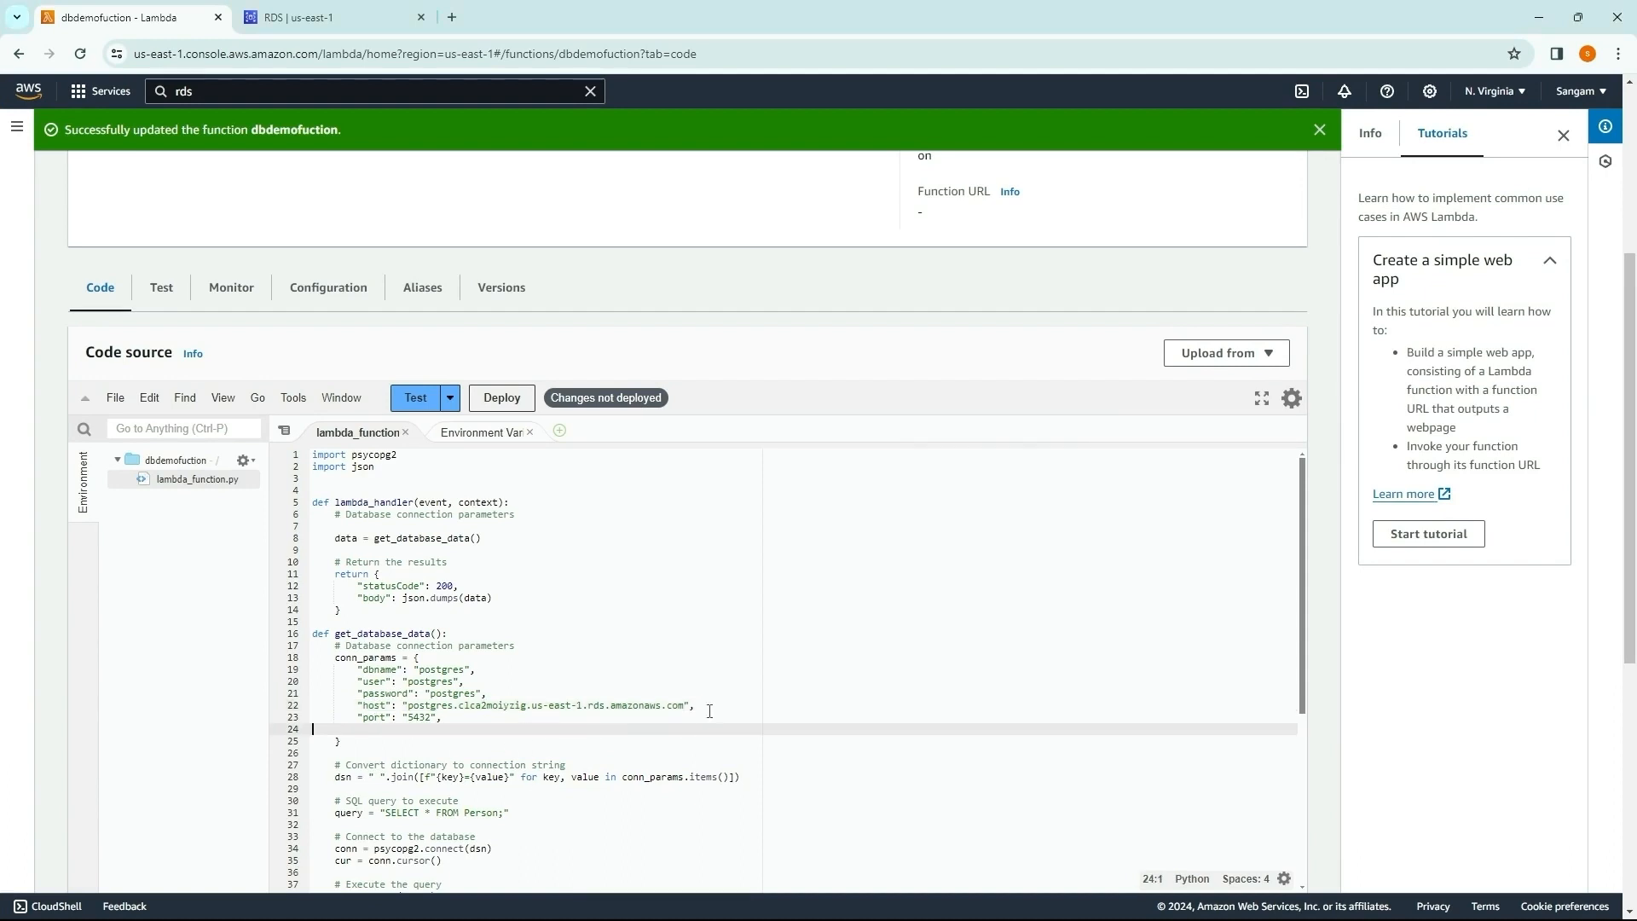
Step: Compare the host value in the code with the endpoint of the postgres database in RDS
drag(696, 709, 363, 707)
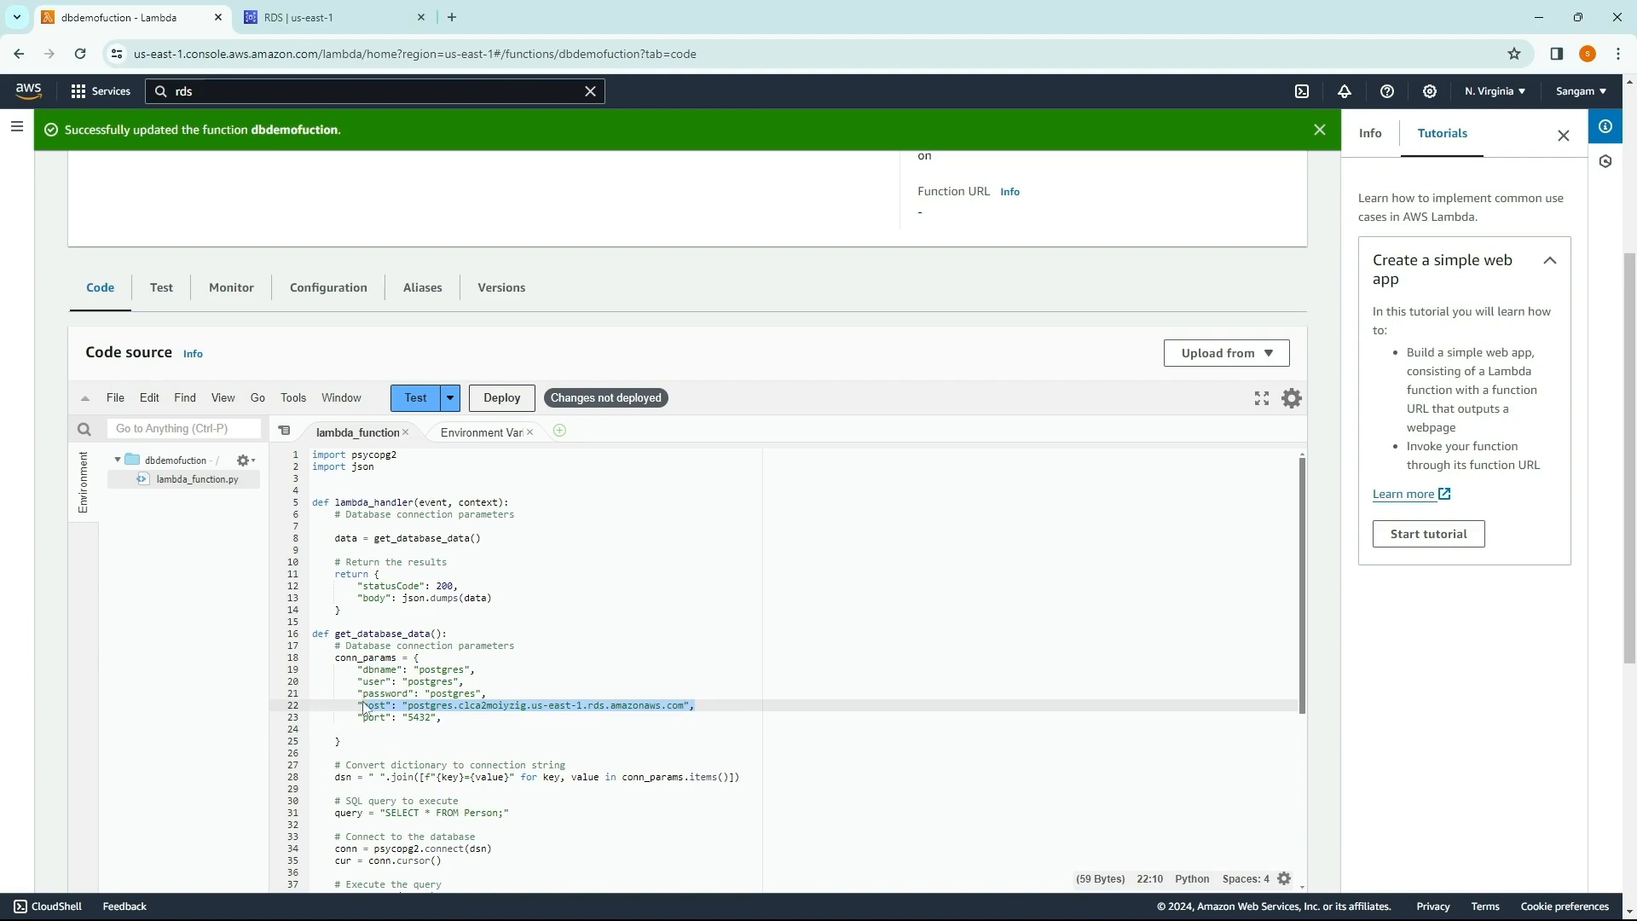
click(563, 746)
click(306, 19)
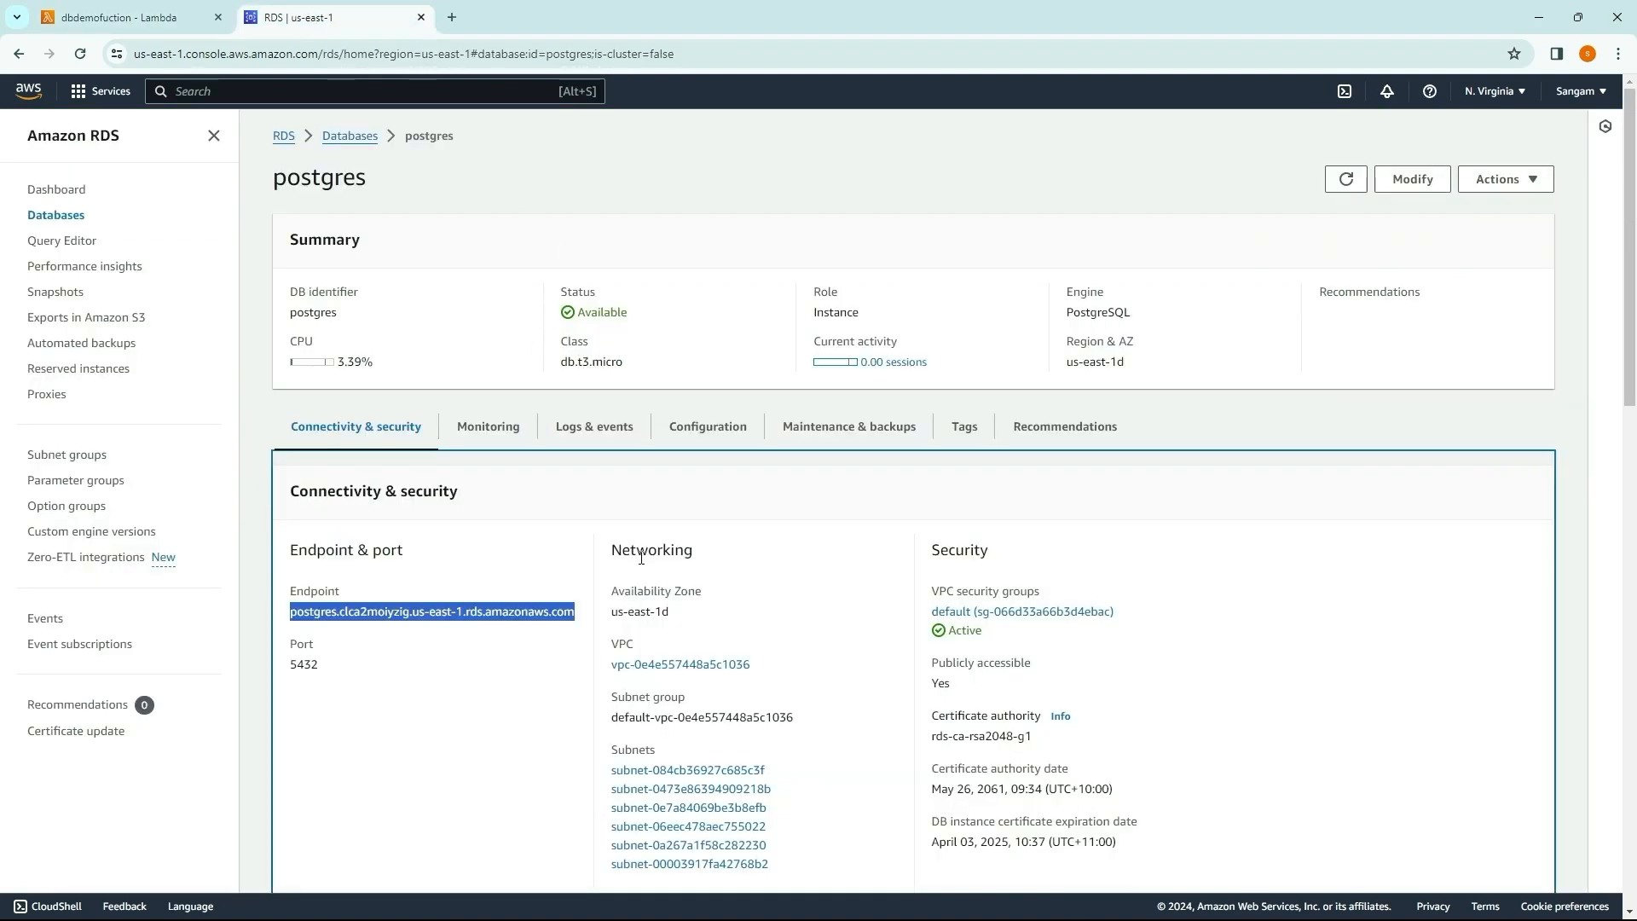
click(447, 709)
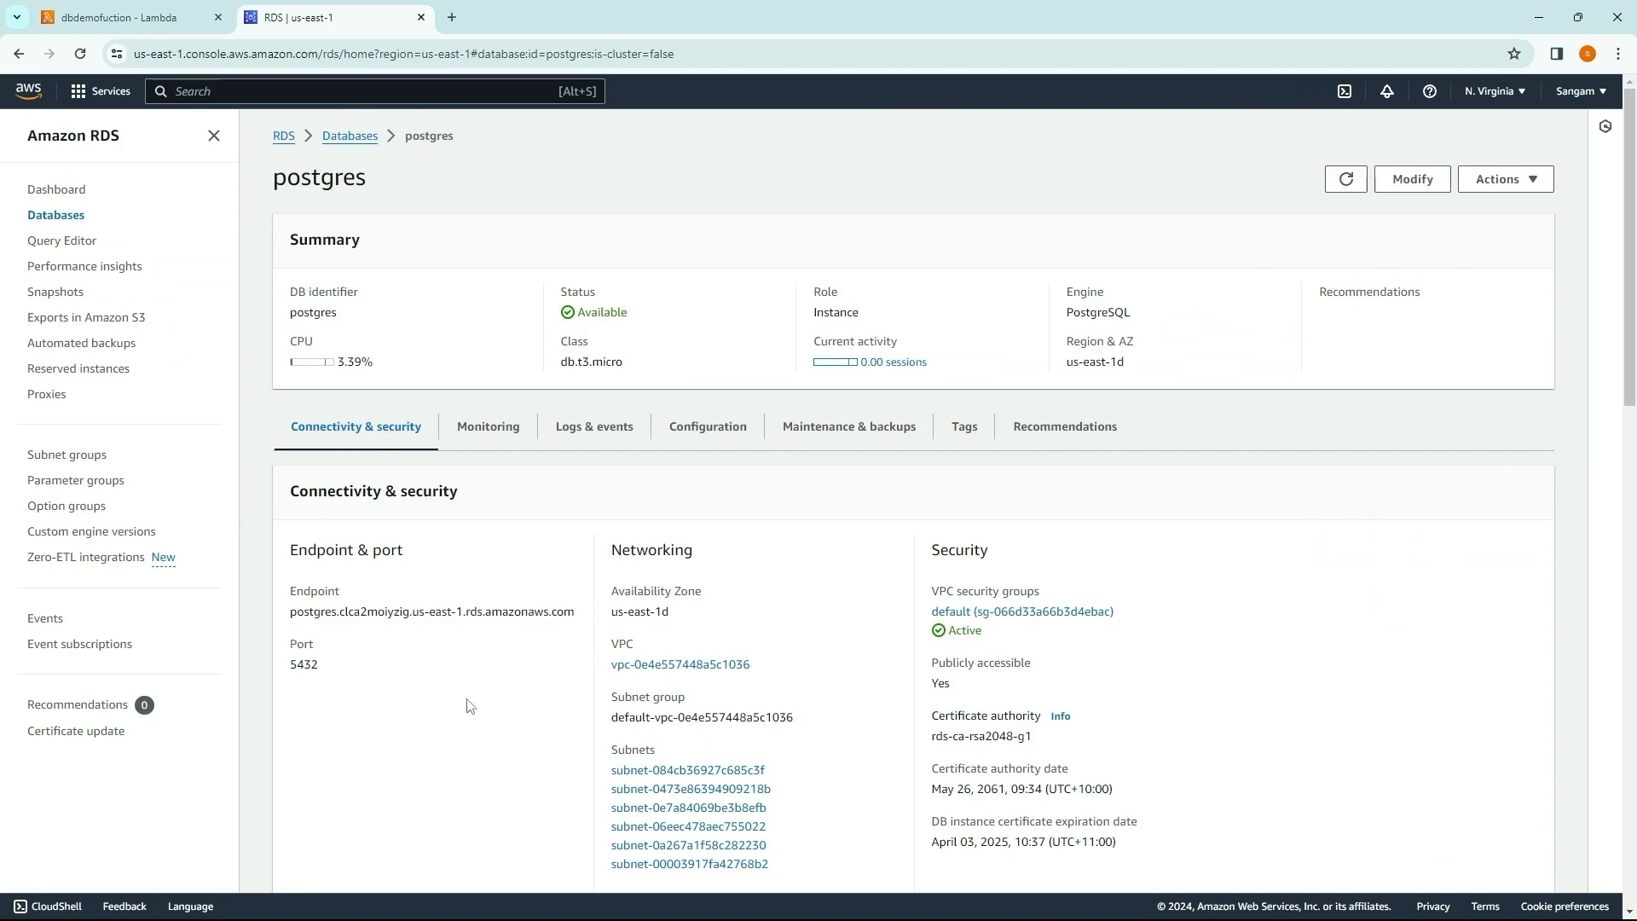
drag(576, 612, 261, 610)
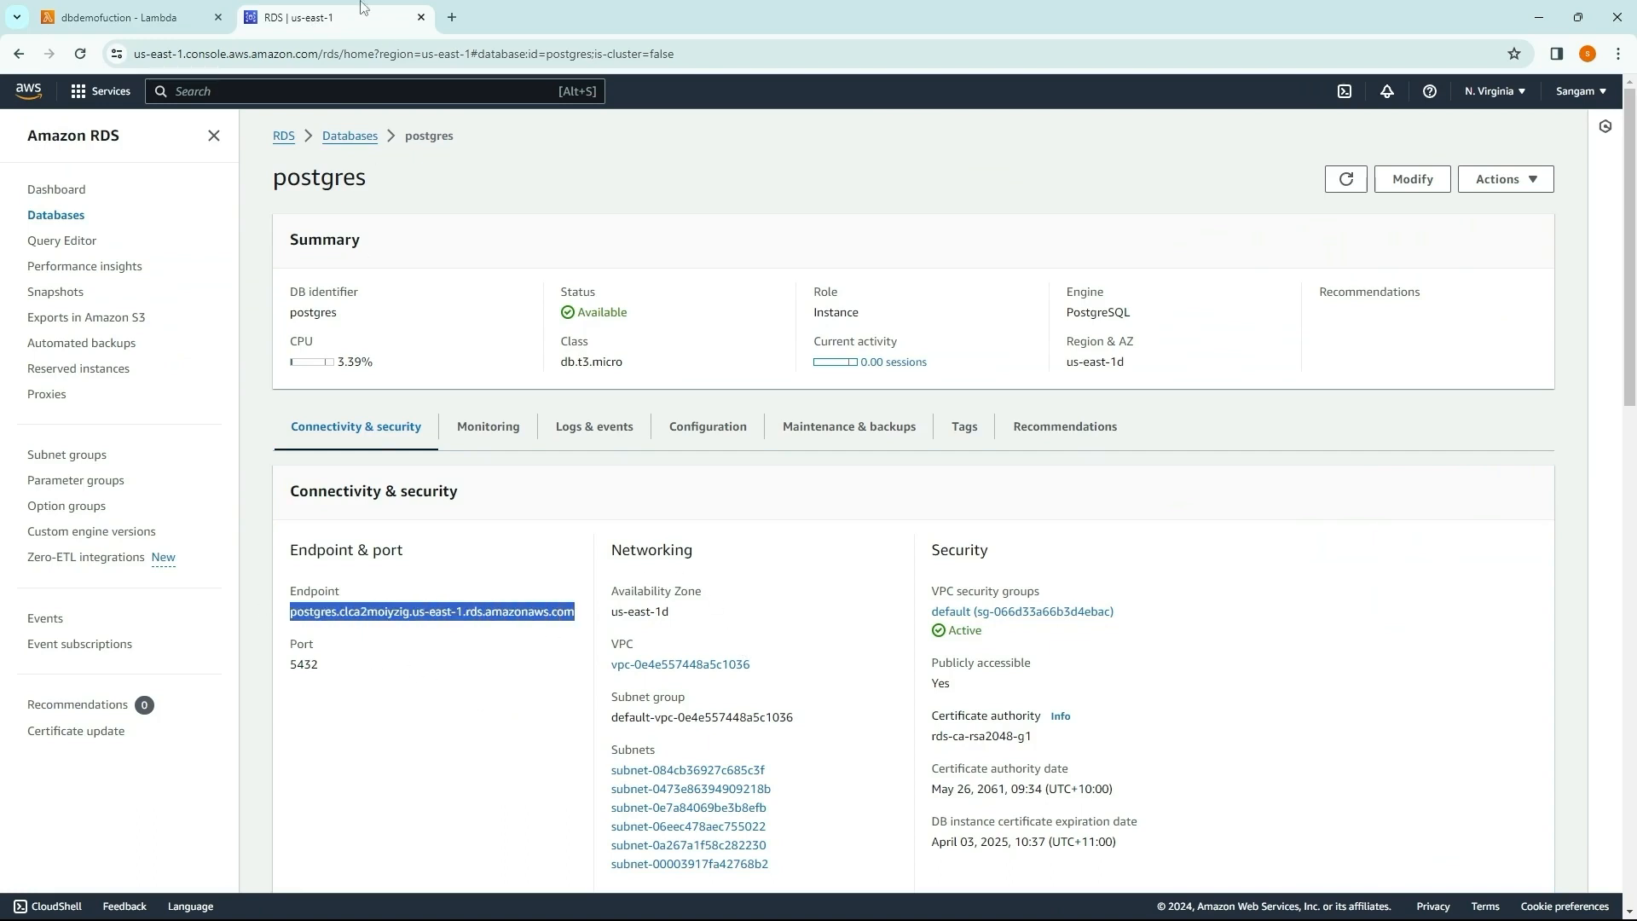
Step: Return to the Lambda function, deploy the updated code and run it with the saved testEvent
click(128, 17)
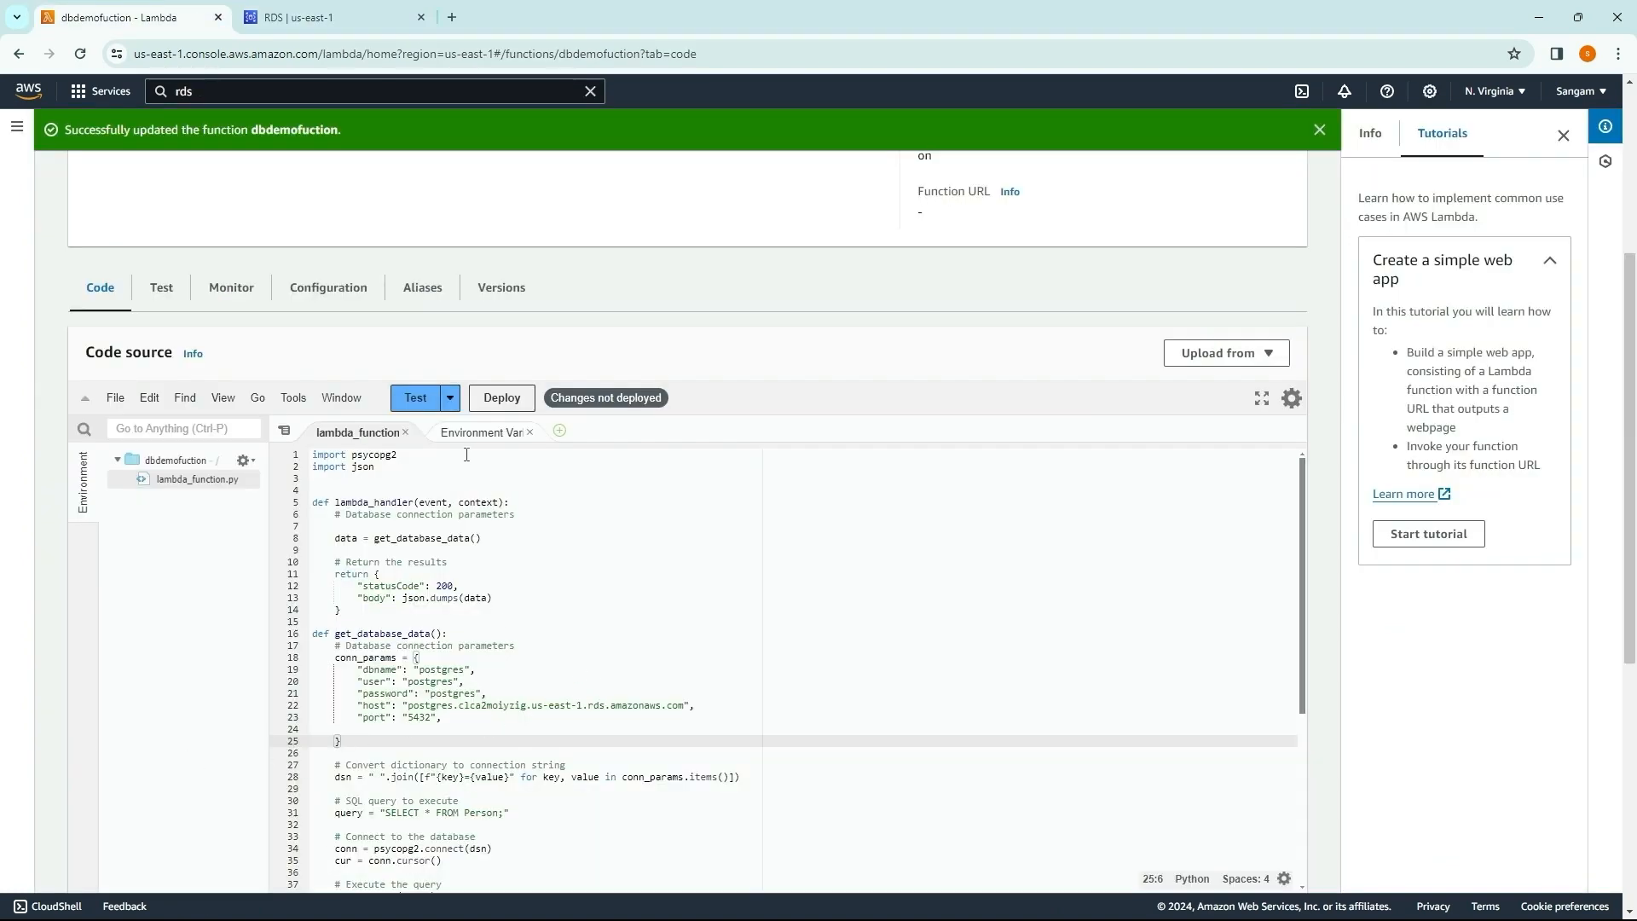
click(503, 399)
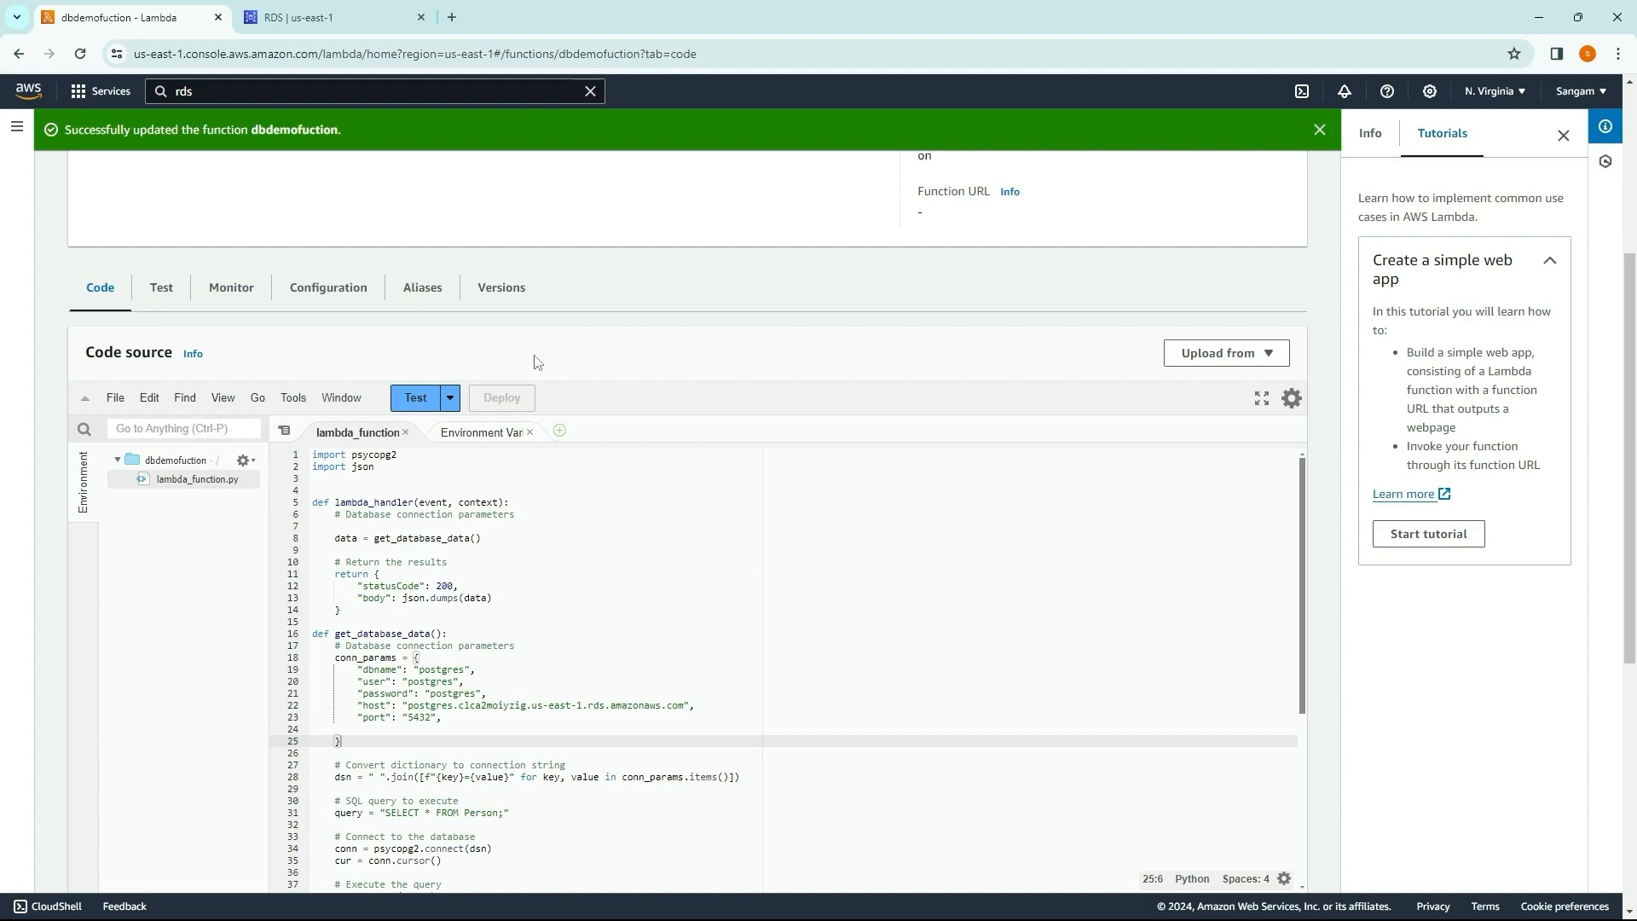
click(420, 400)
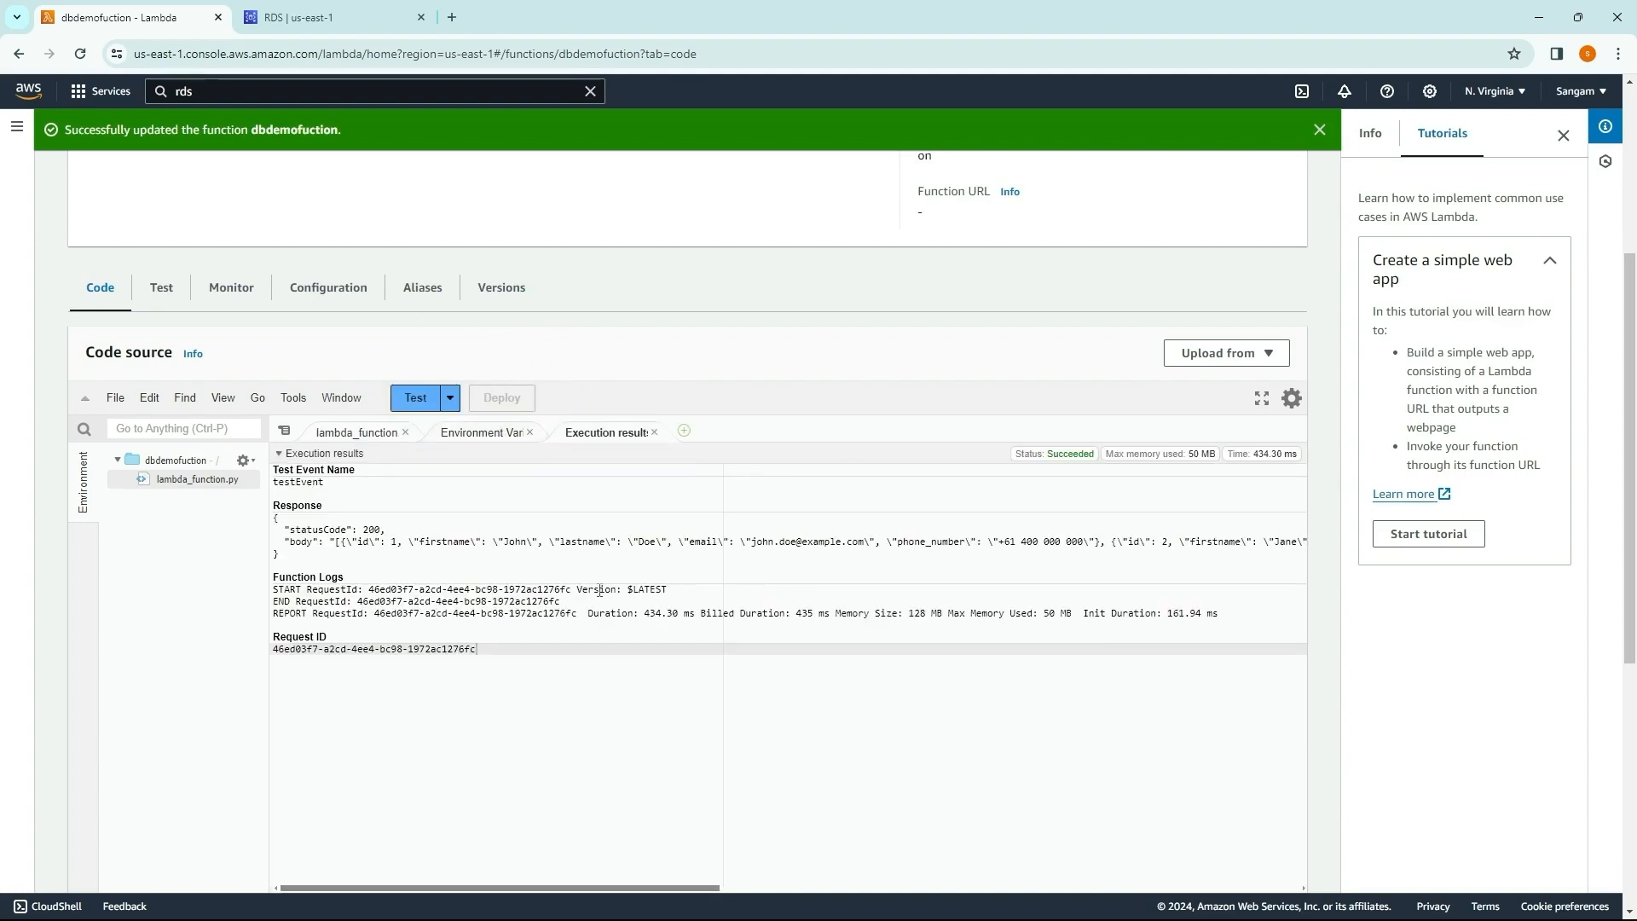
Step: Create a private test event named test with the testEvent template and run the function with it to check the response body
click(449, 397)
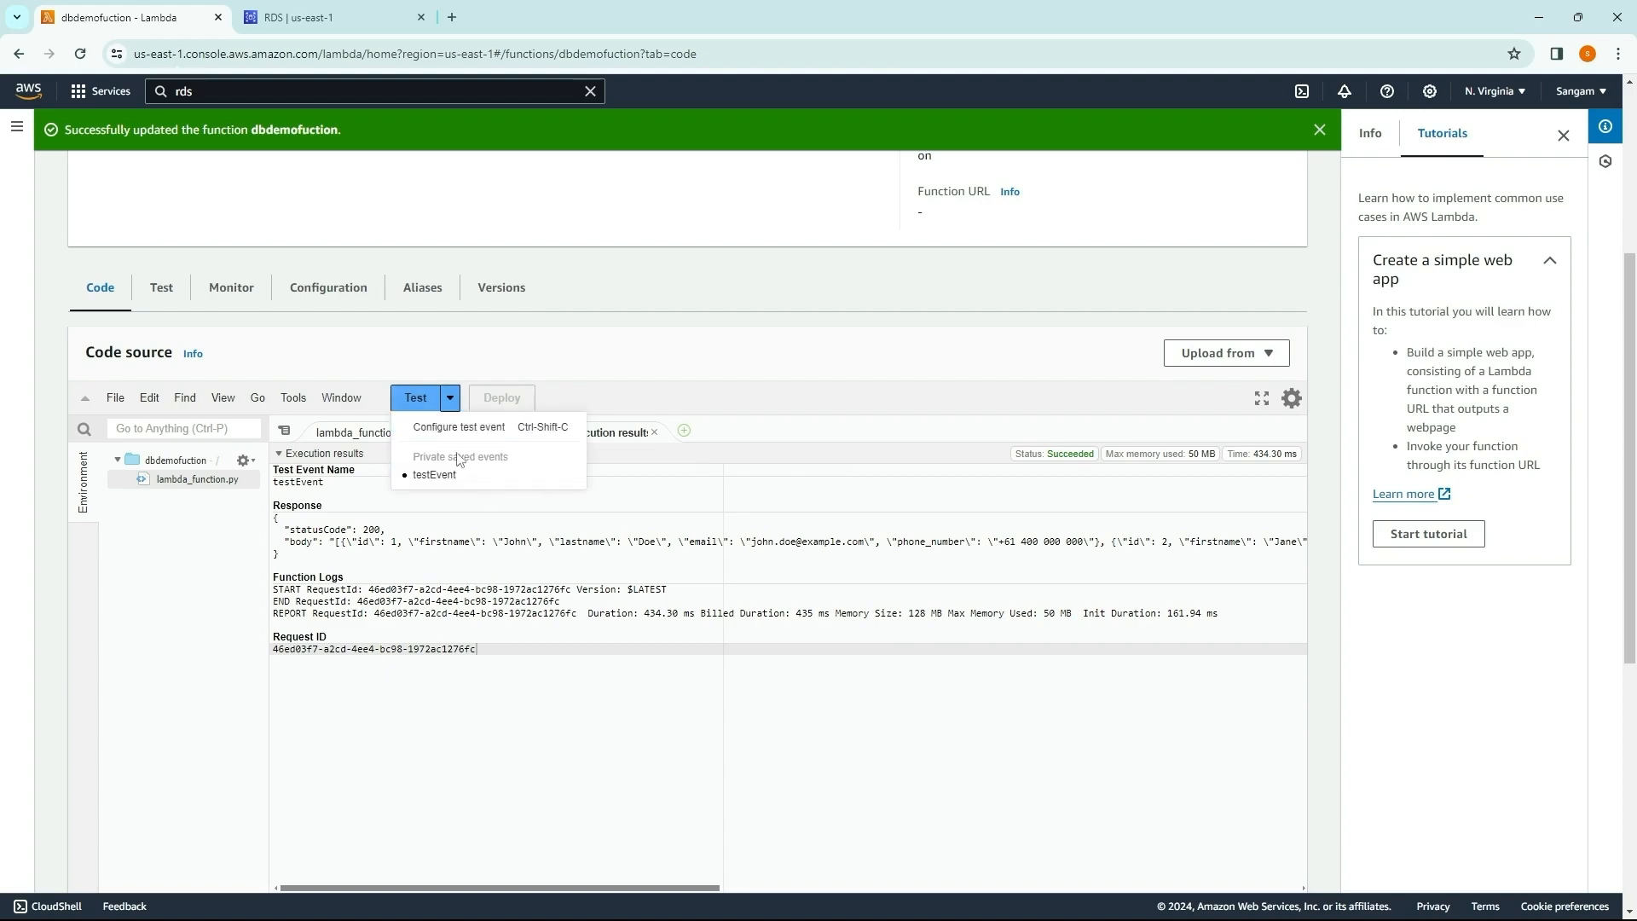
click(456, 429)
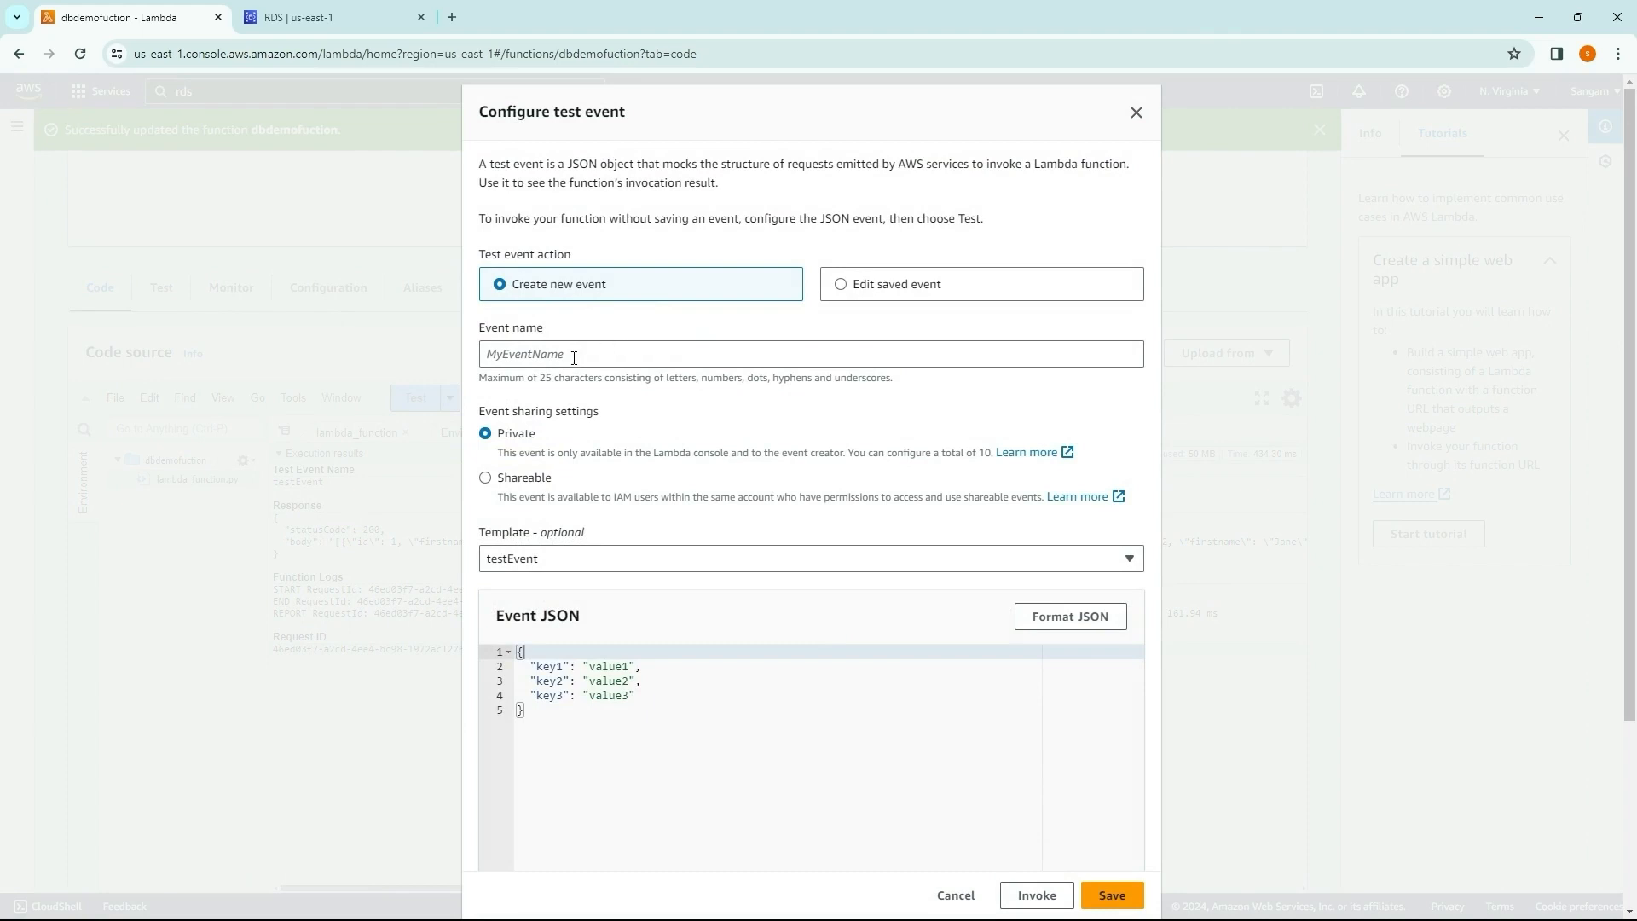
click(574, 358)
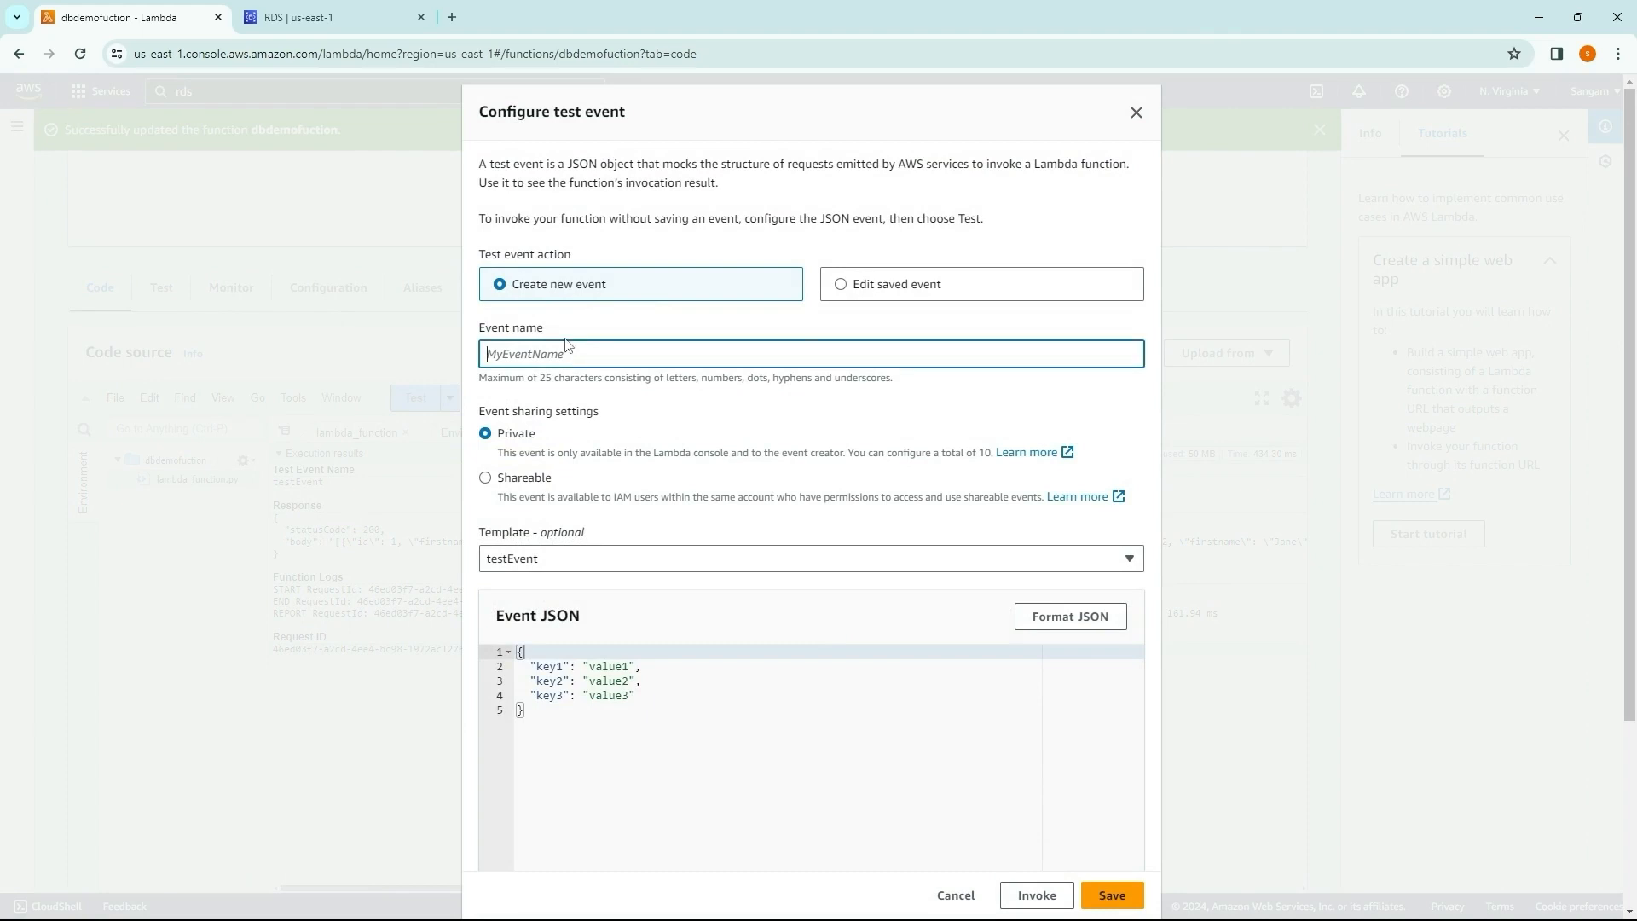
text(test)
scroll(767, 431, down, 3)
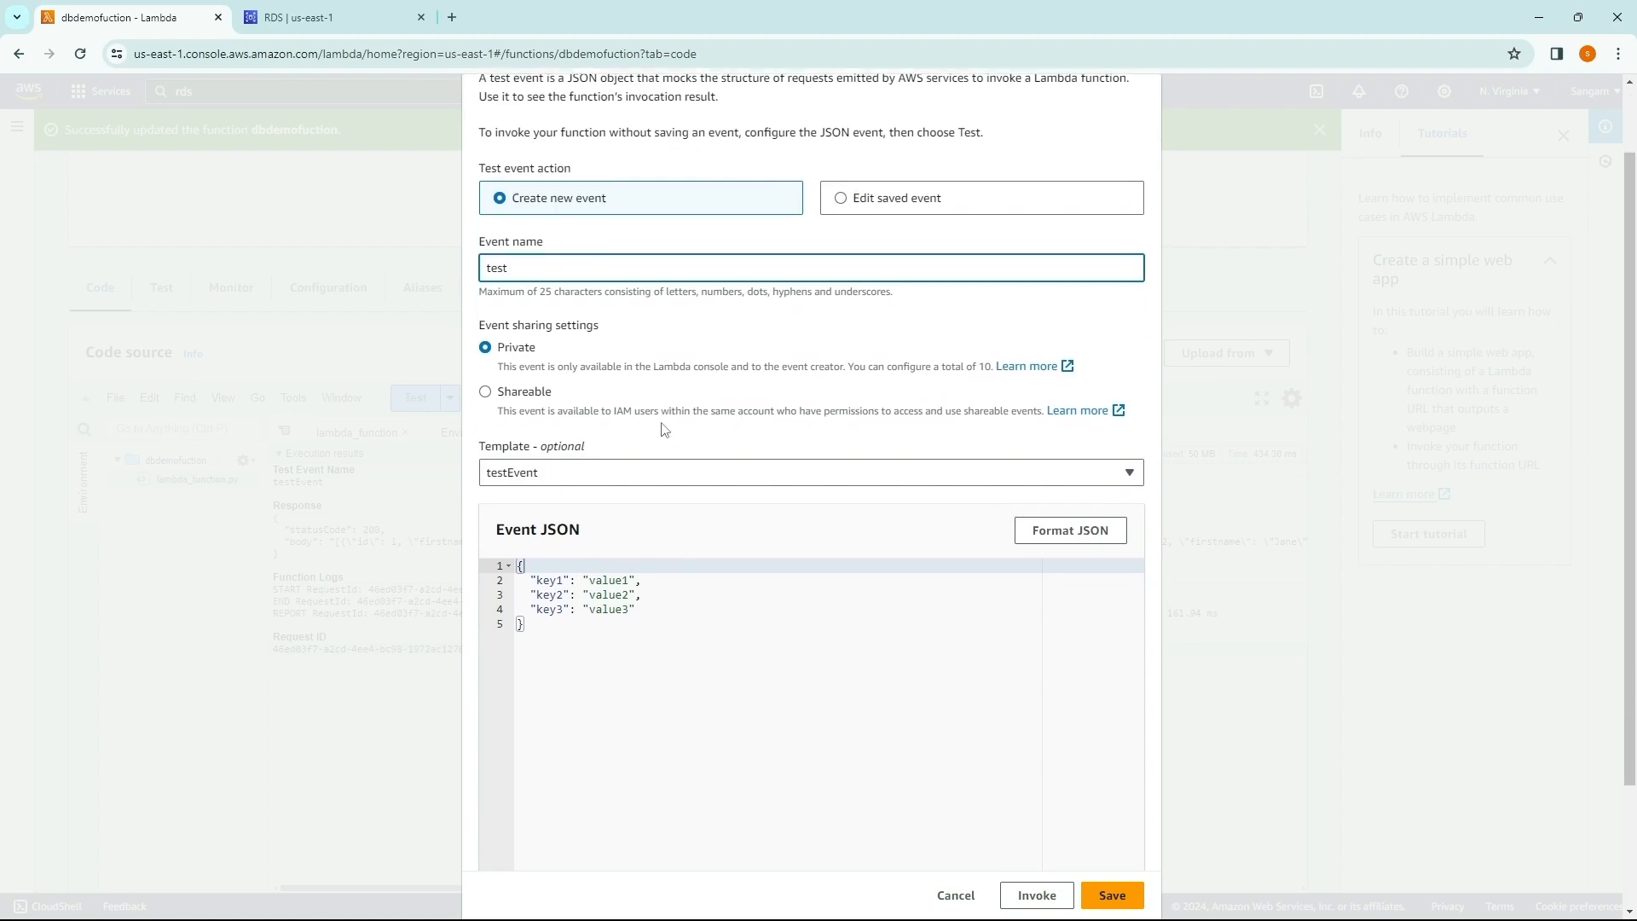
click(1106, 885)
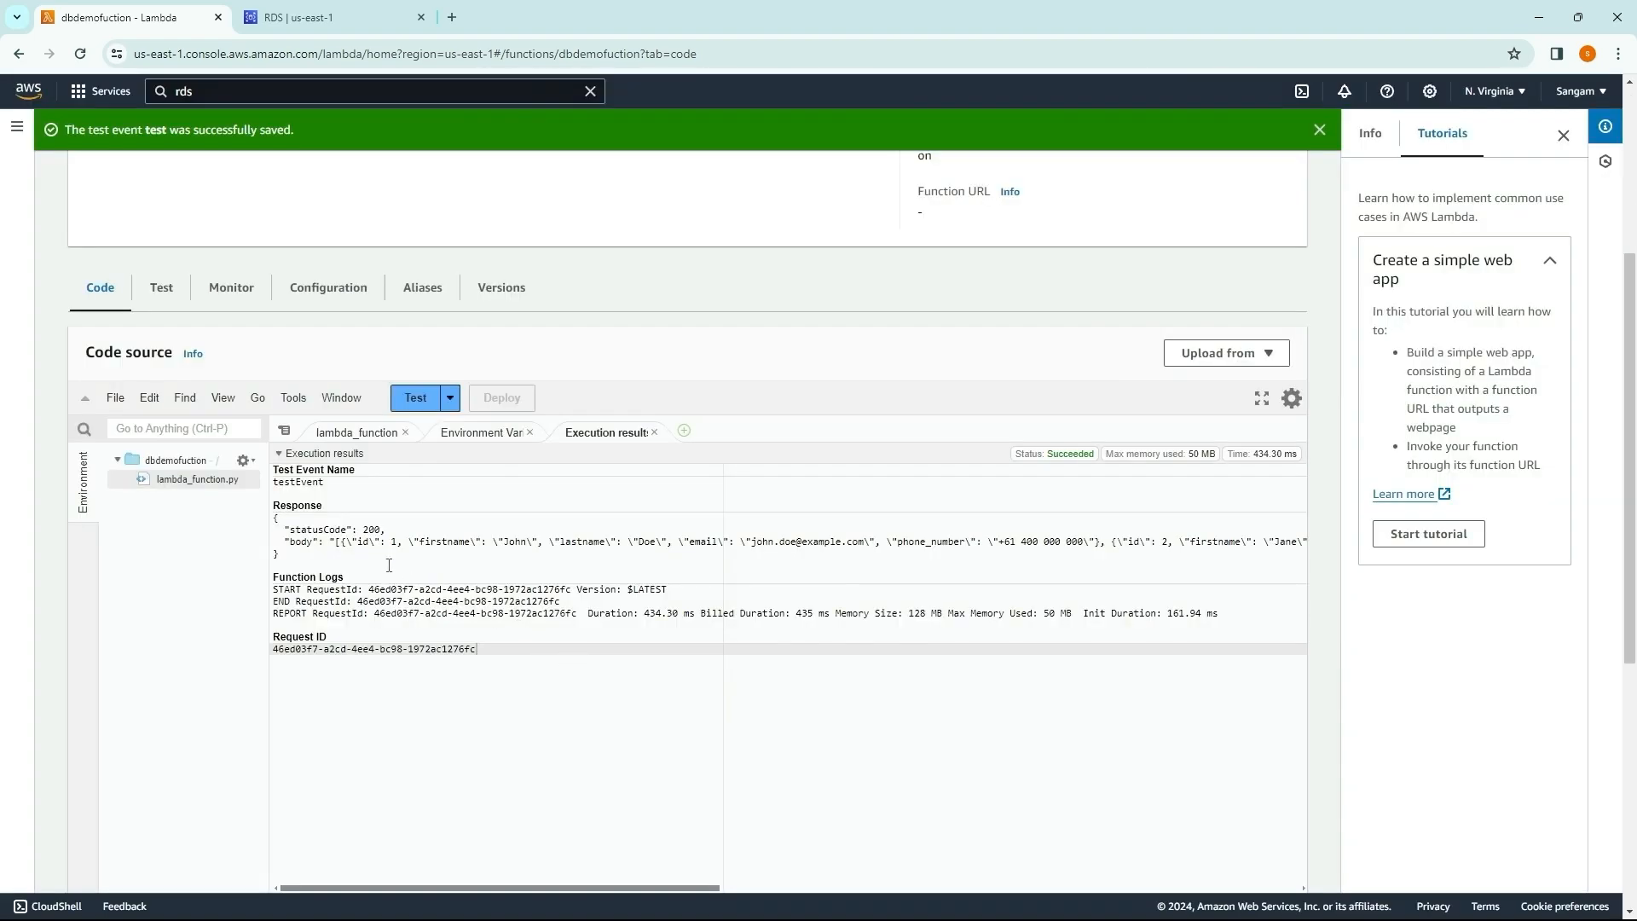
click(414, 398)
drag(286, 542, 1318, 563)
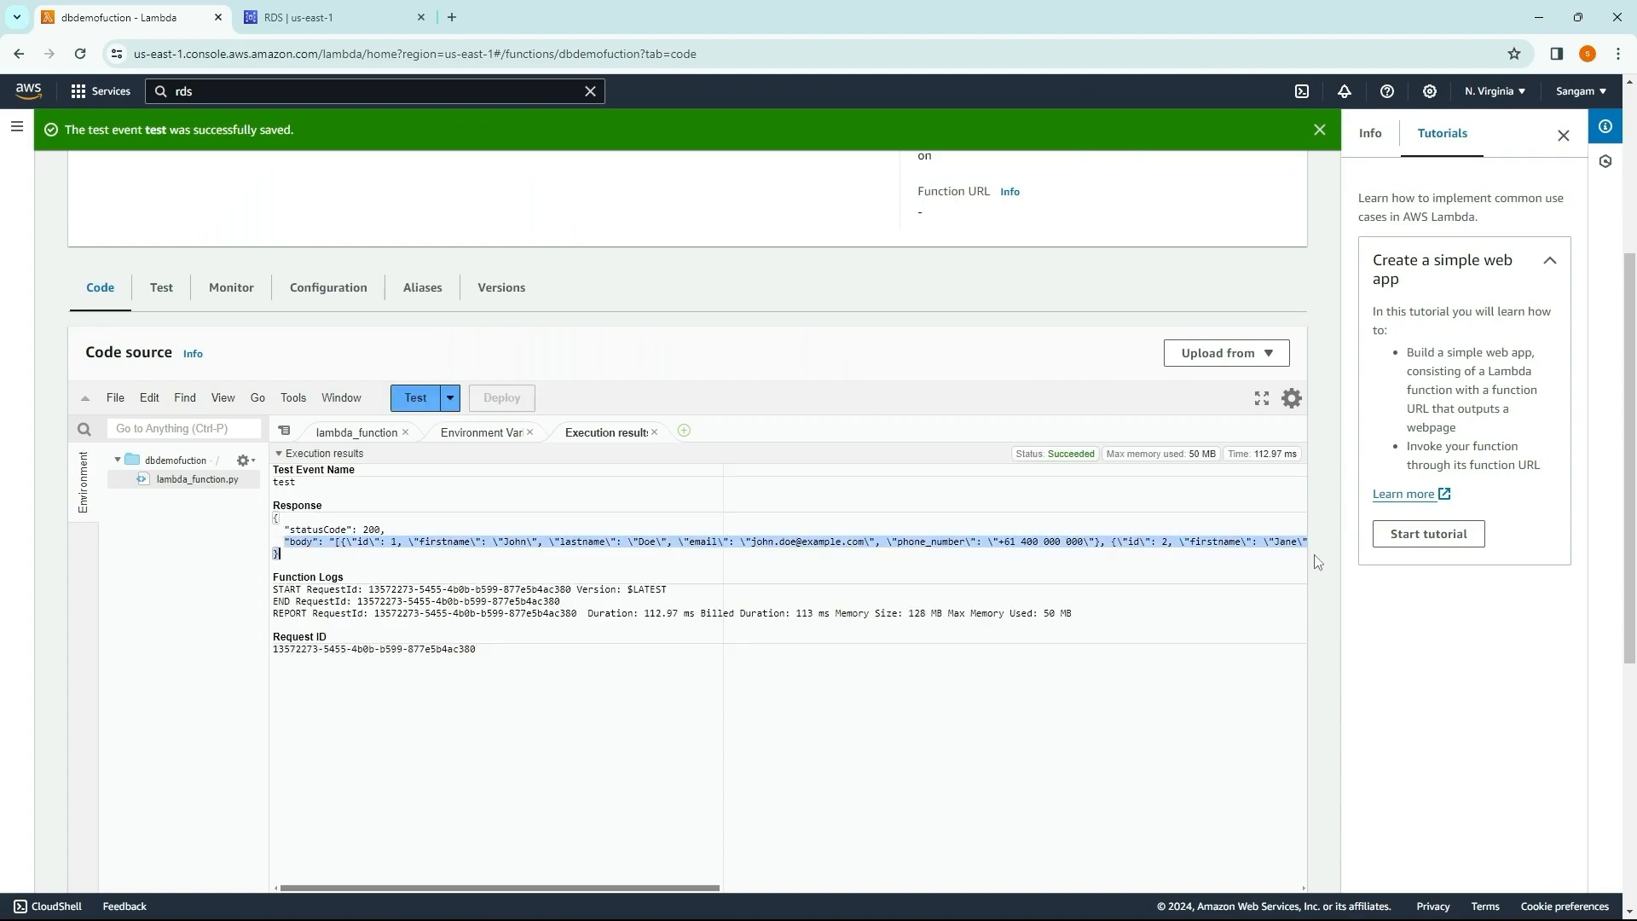
Step: Reopen the dbdemofuction function from the list of Lambda functions
click(739, 734)
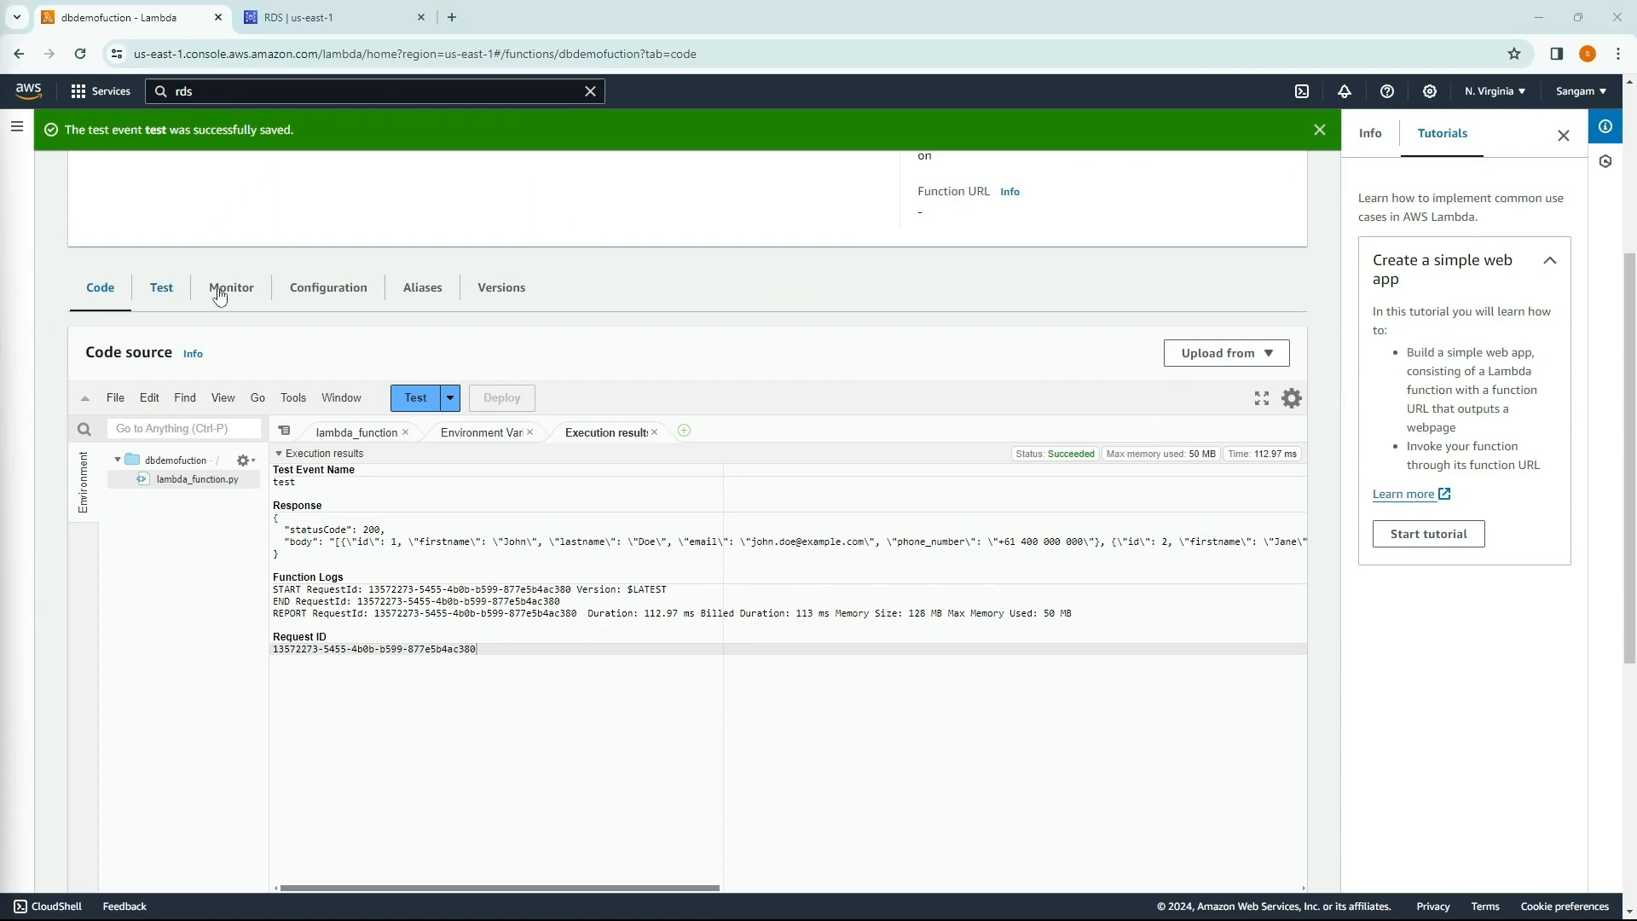
scroll(318, 375, up, 4)
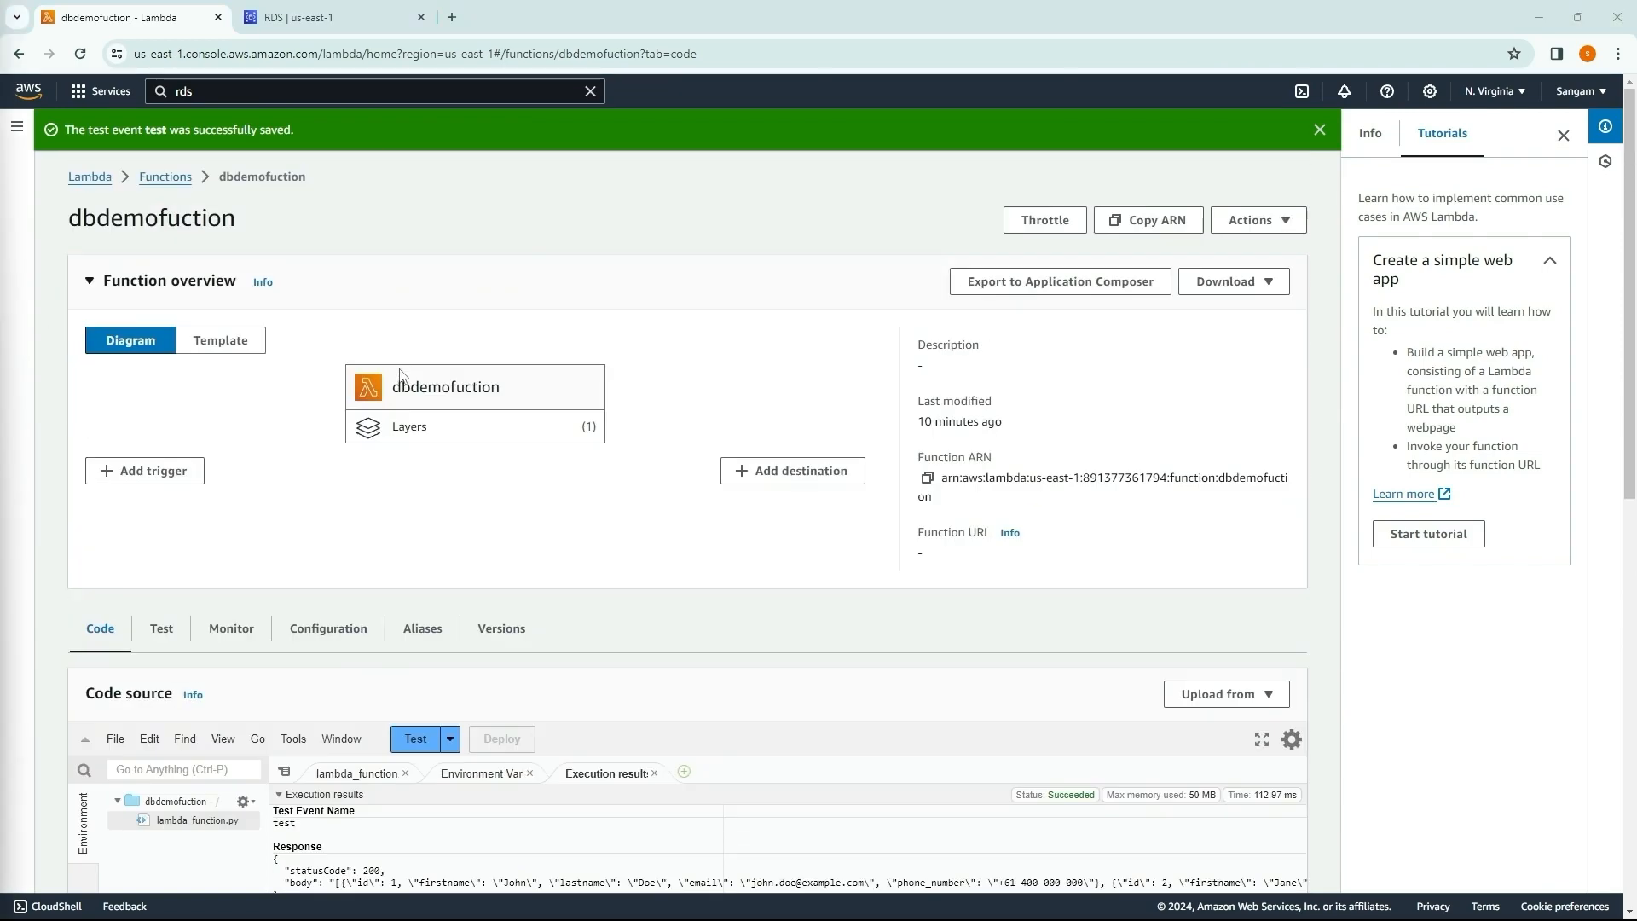
click(175, 181)
click(174, 304)
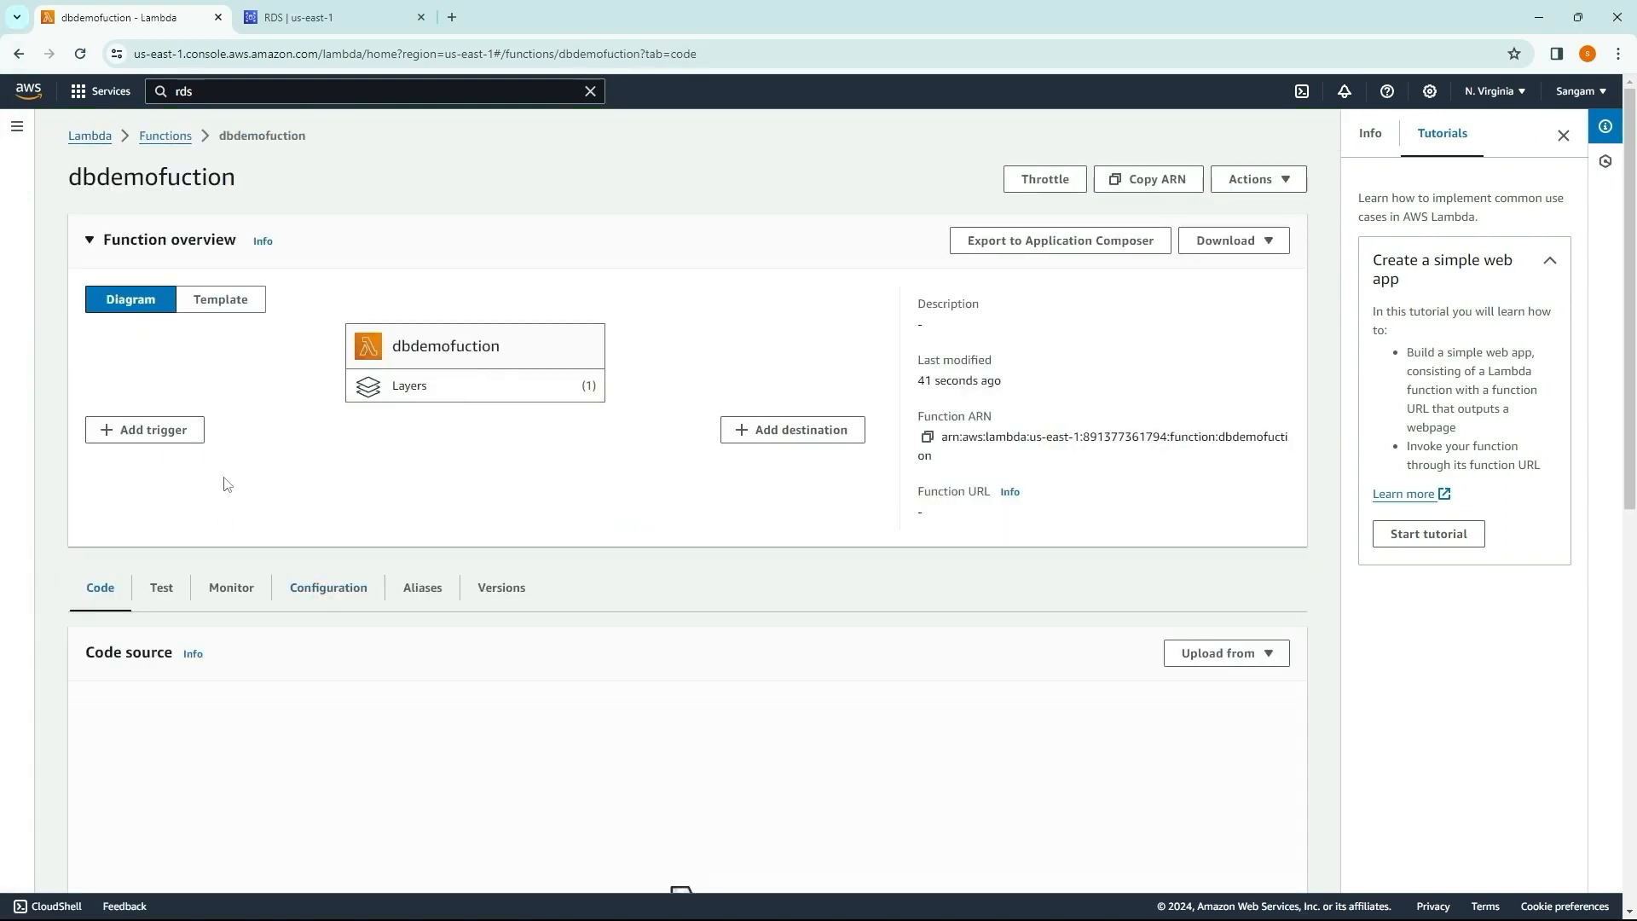
Step: Start a trigger for dbdemofuction with API Gateway as source, creating a new API of type REST API
click(145, 430)
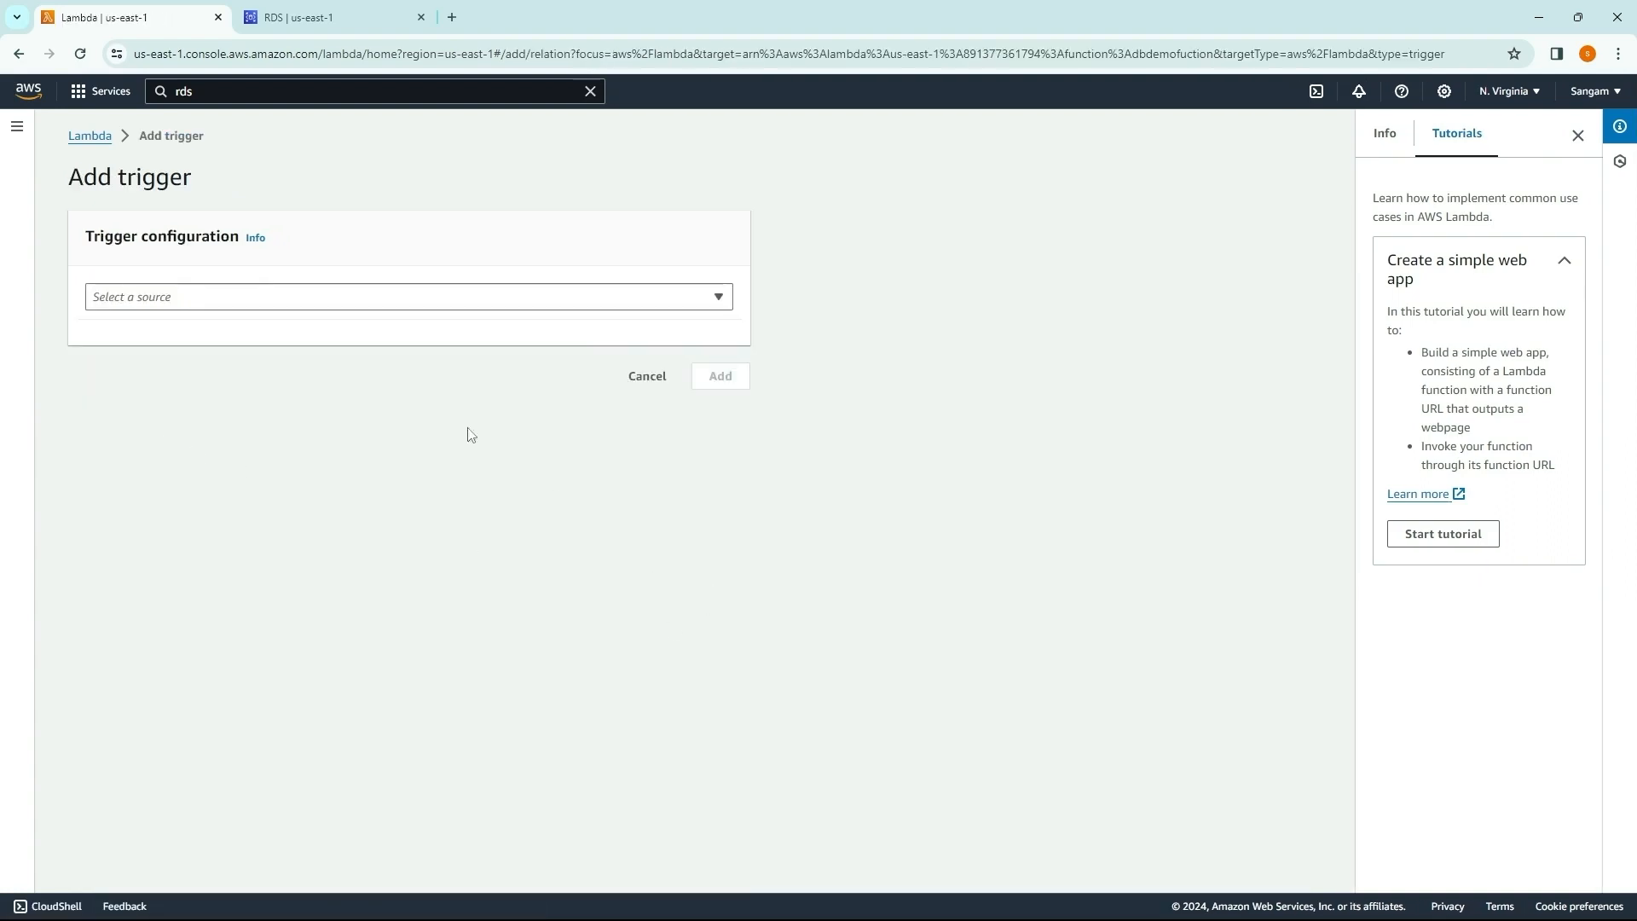
click(311, 296)
click(286, 422)
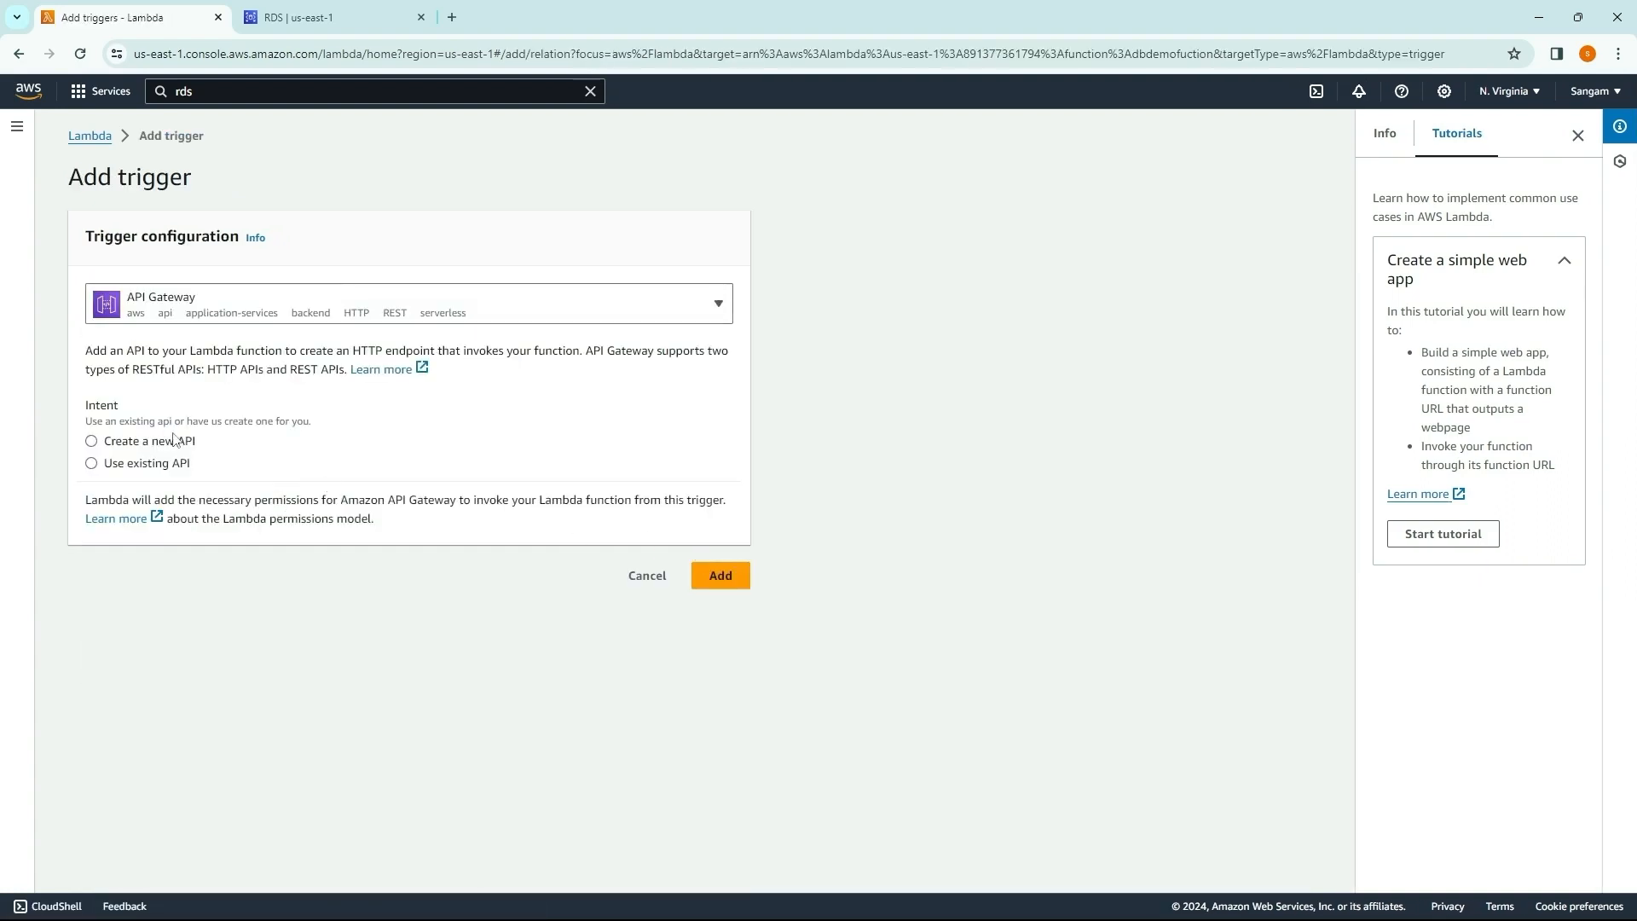
click(104, 441)
click(452, 546)
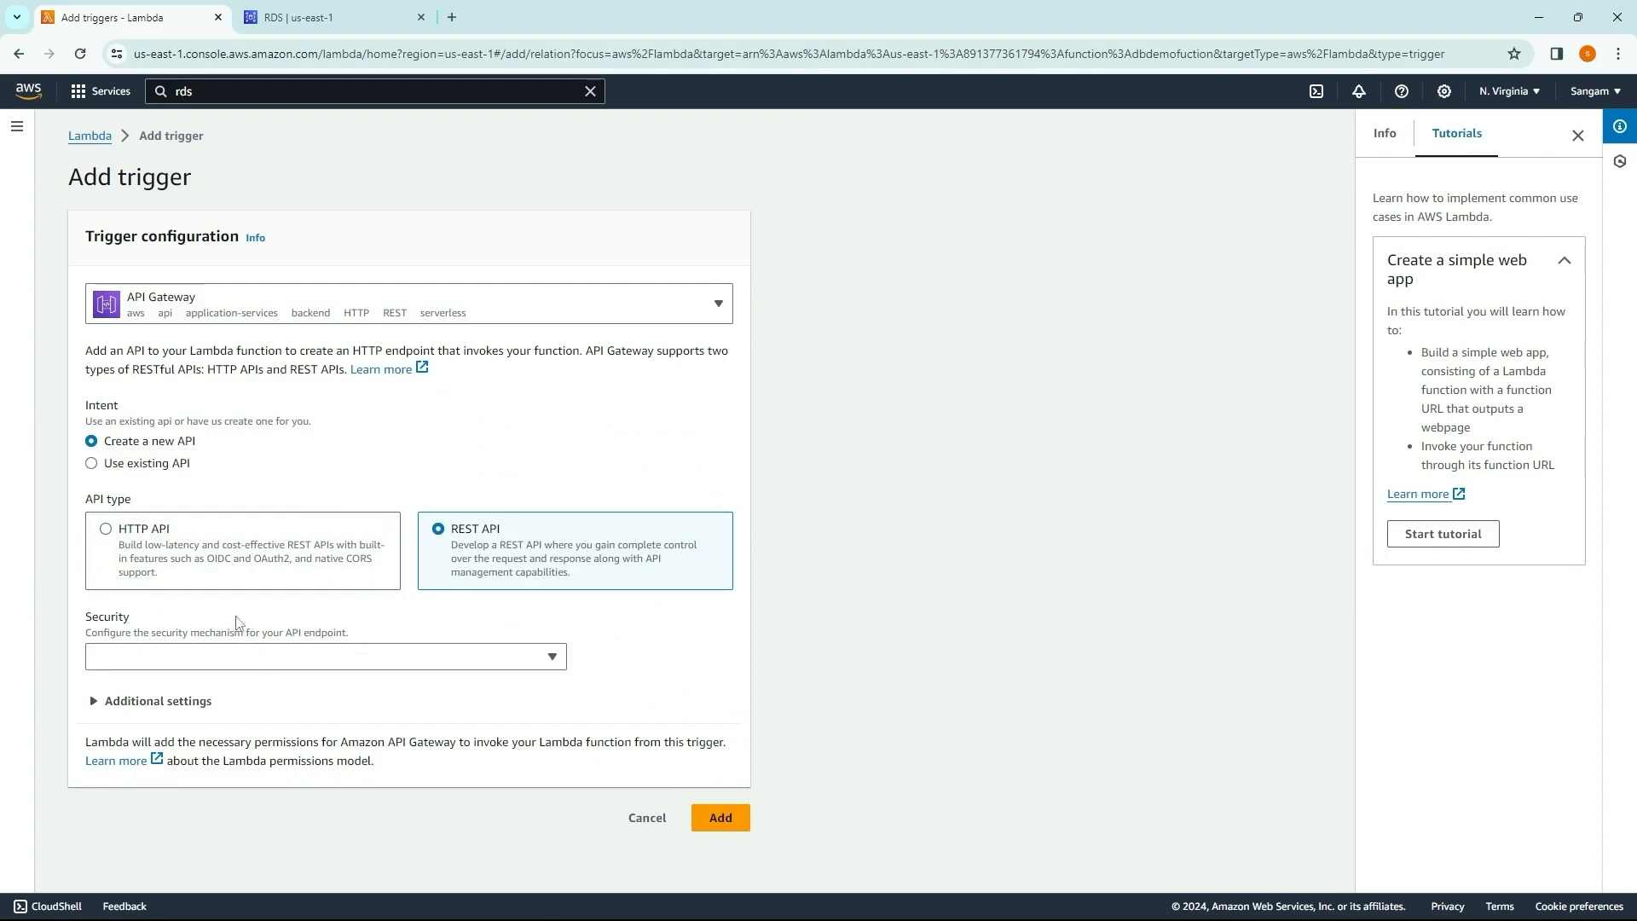
Step: Set the API's security to Open, review the additional settings for name and deployment stage, and add the trigger
click(174, 661)
click(131, 711)
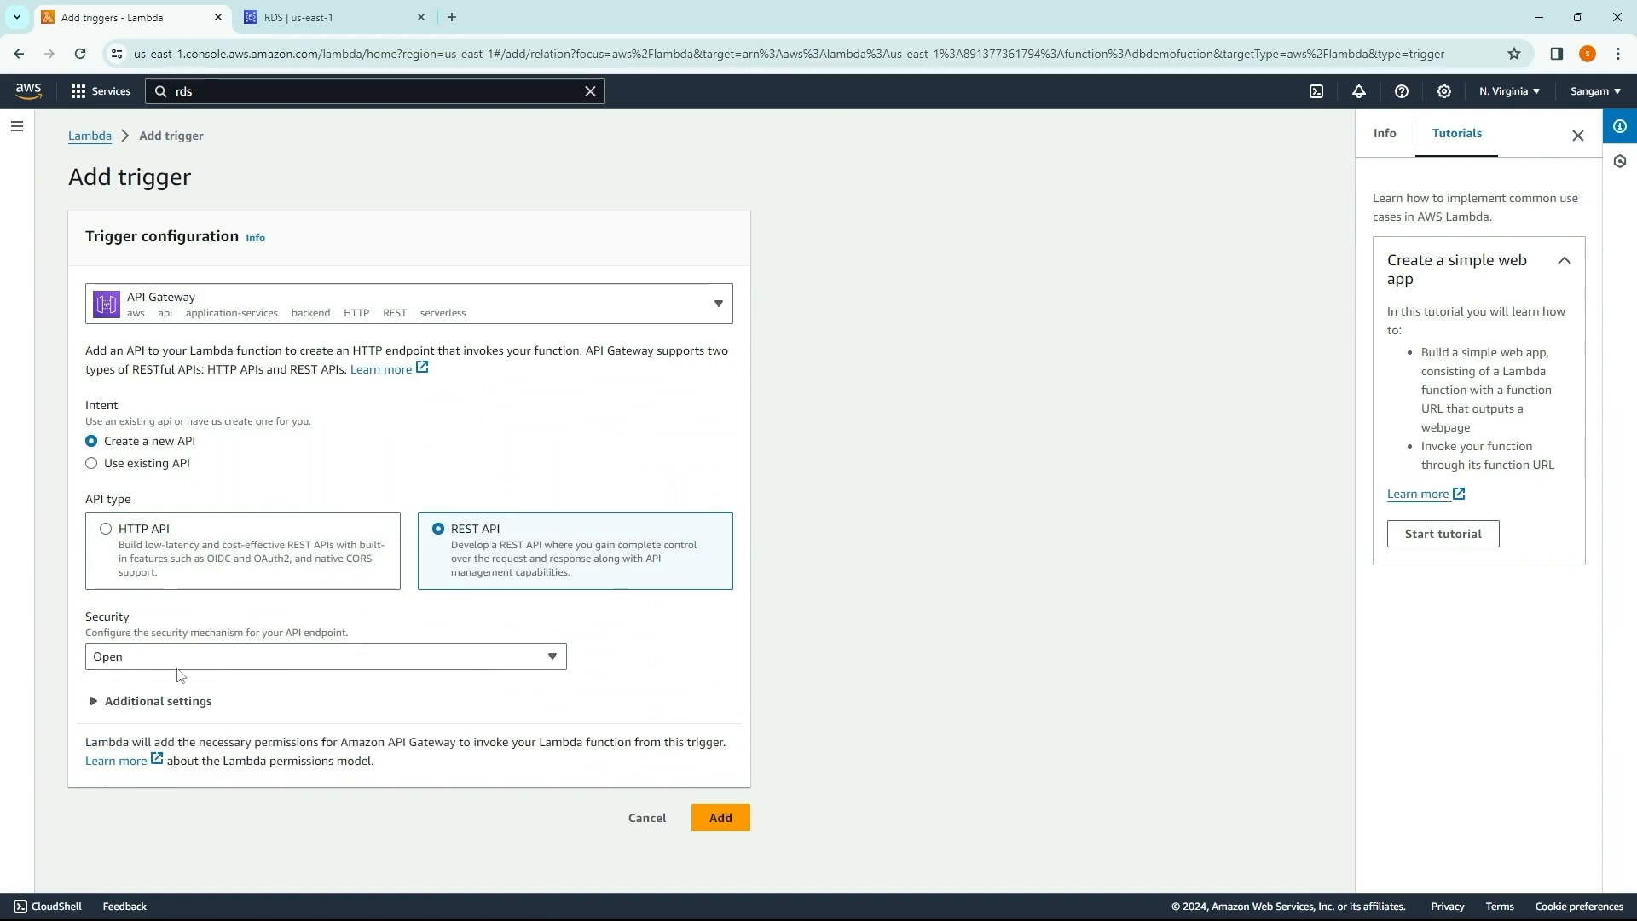
click(166, 702)
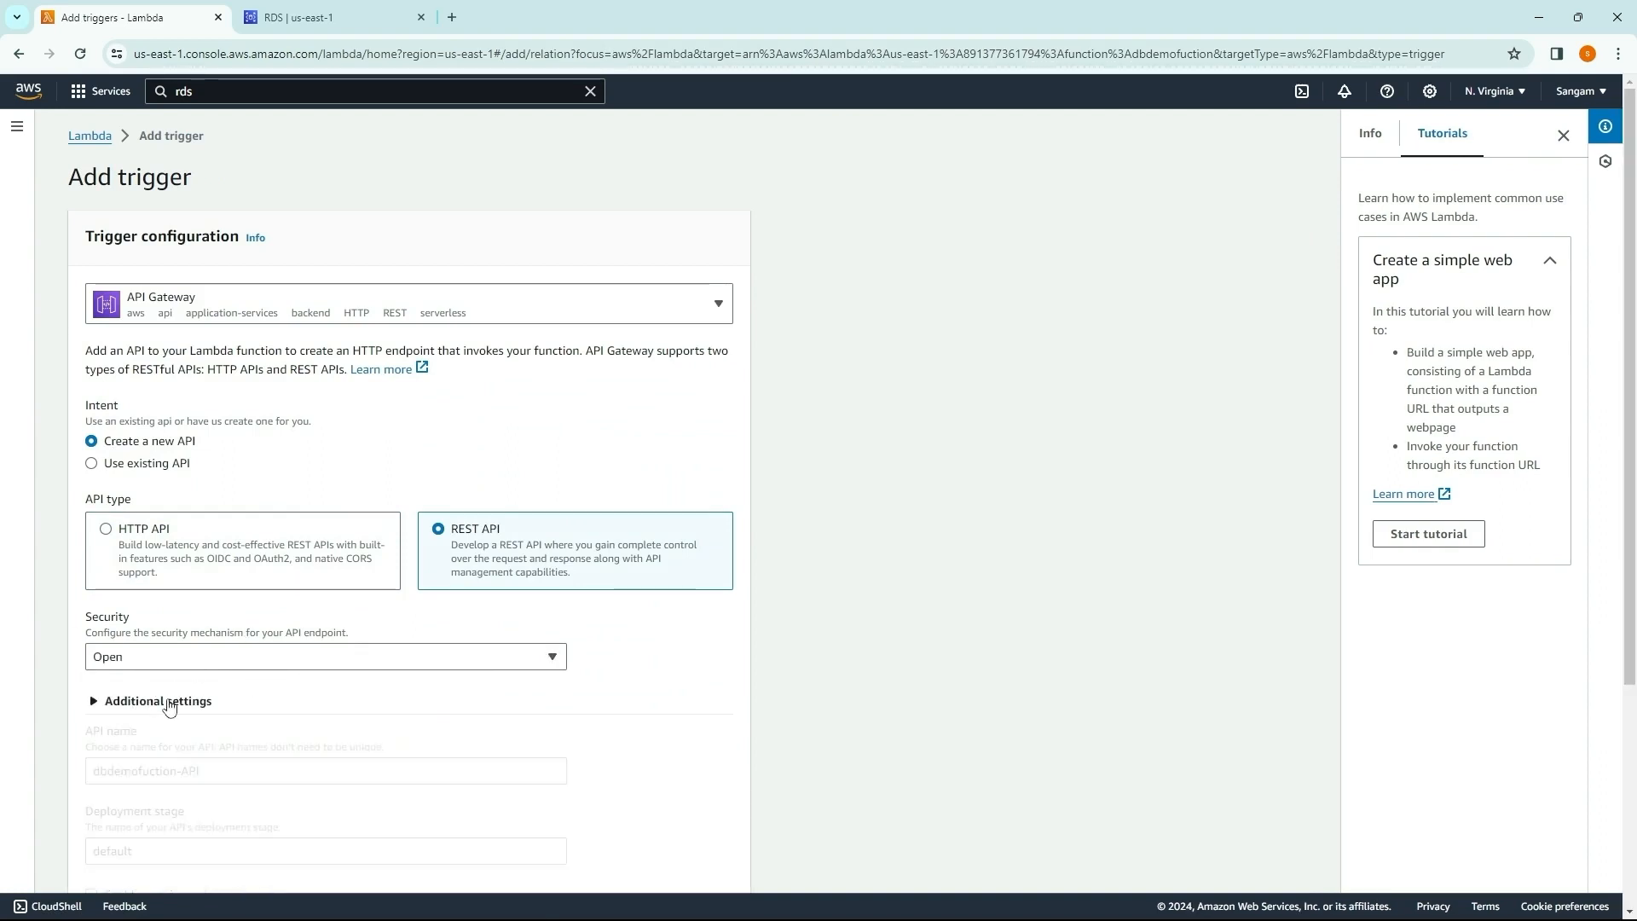
scroll(188, 682, down, 2)
scroll(245, 557, down, 2)
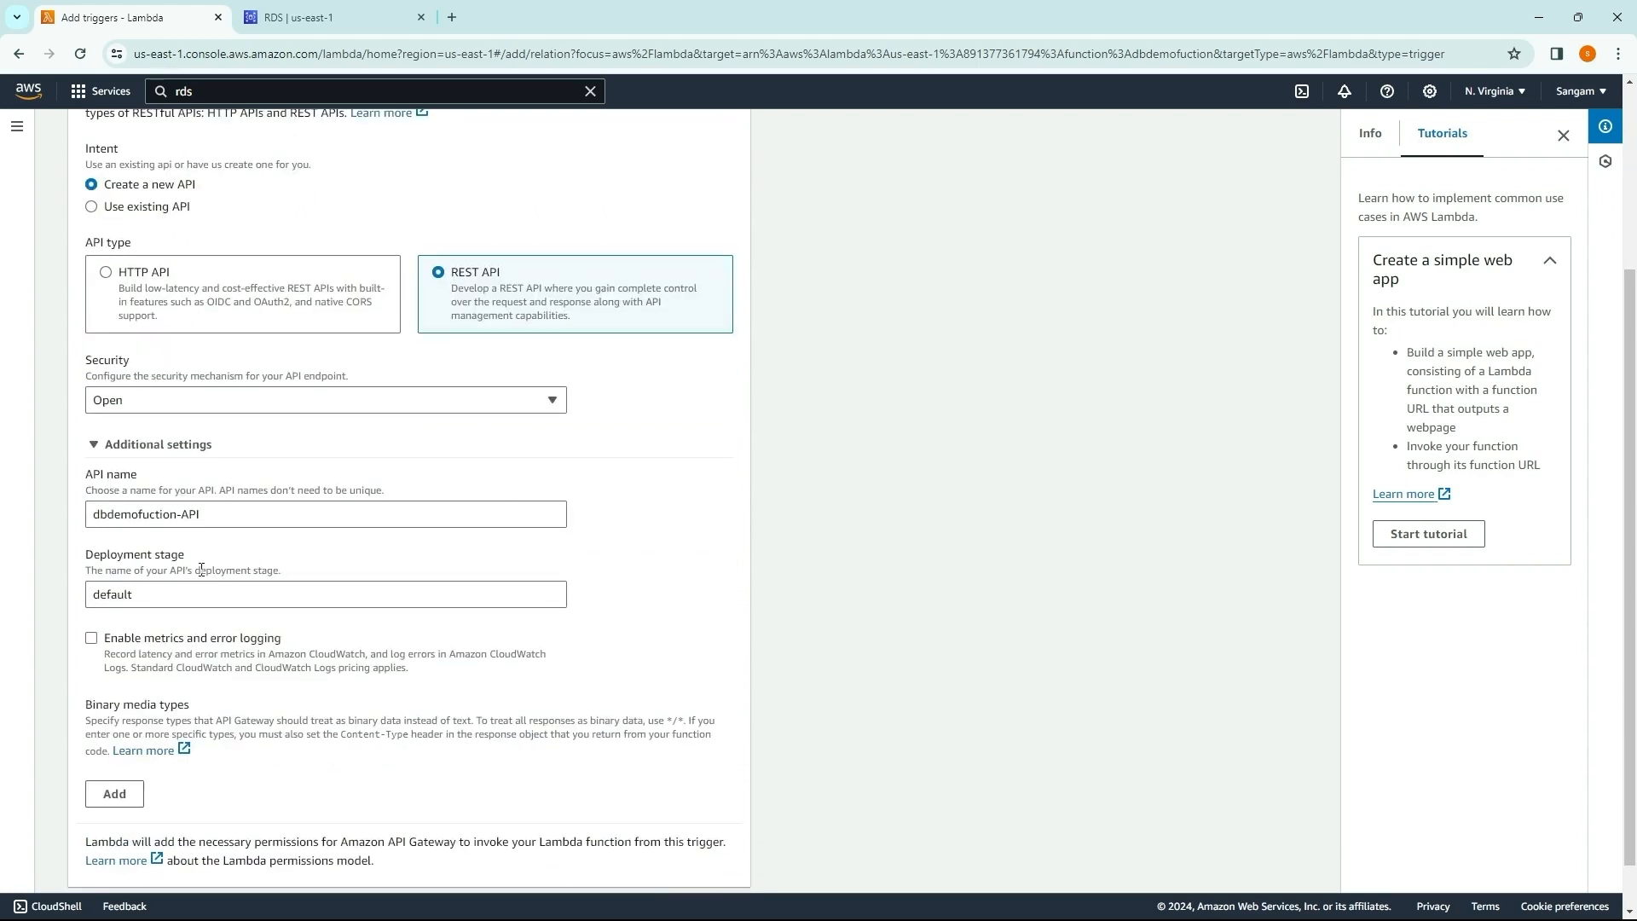
click(715, 838)
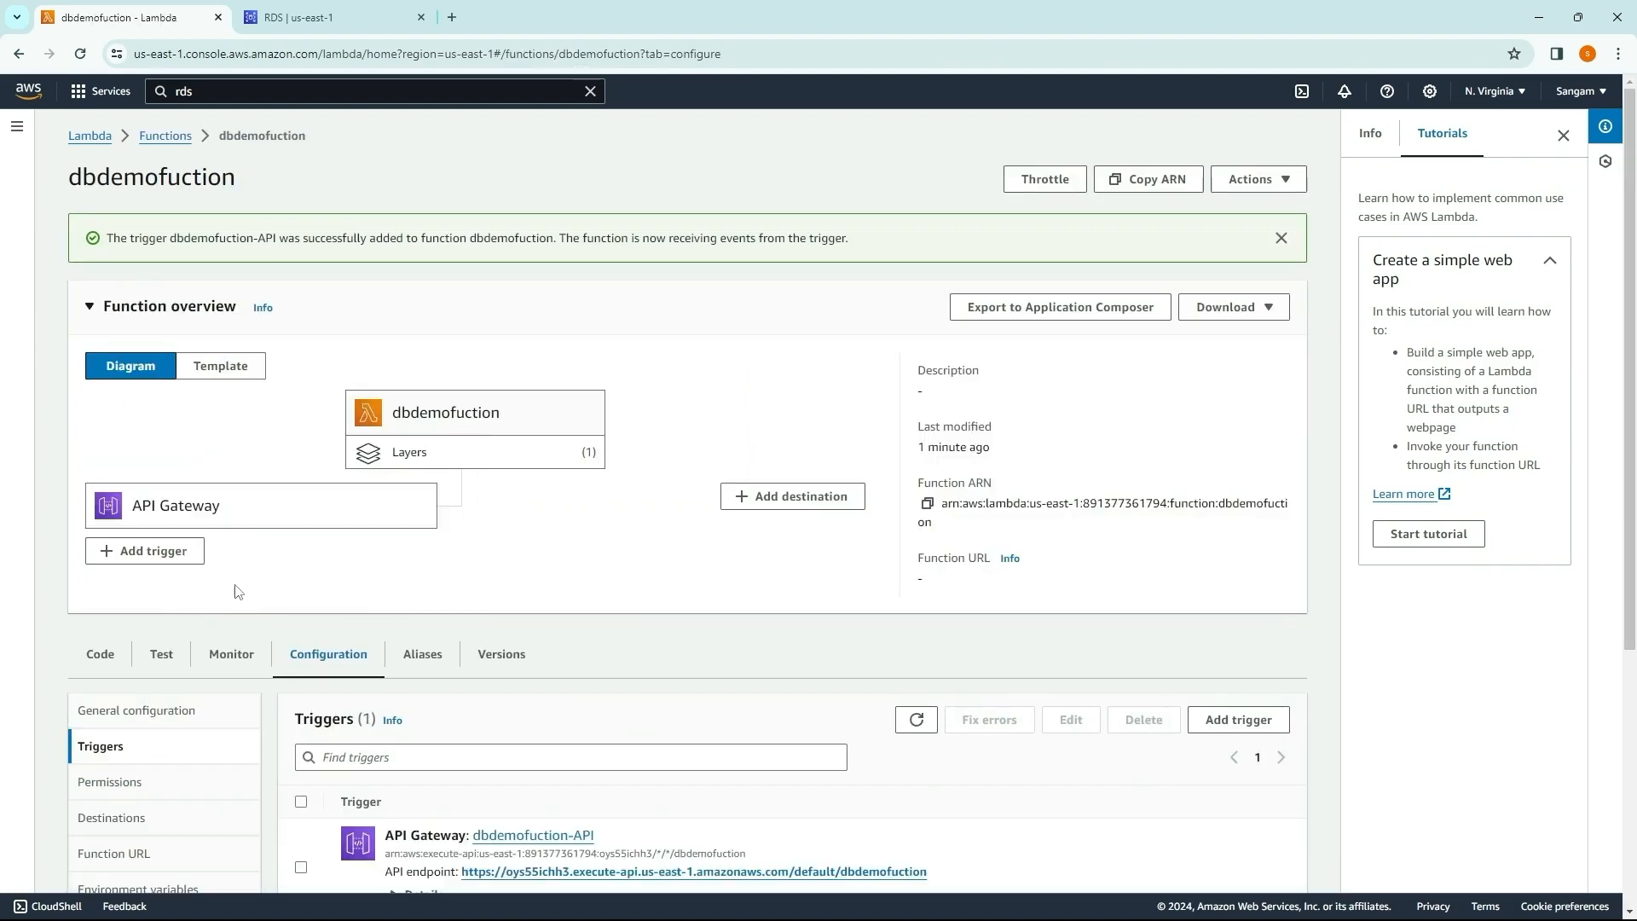
Step: Open dbdemofuction-API from the function's triggers and start a new method on the /dbdemofuction resource
scroll(435, 623, down, 2)
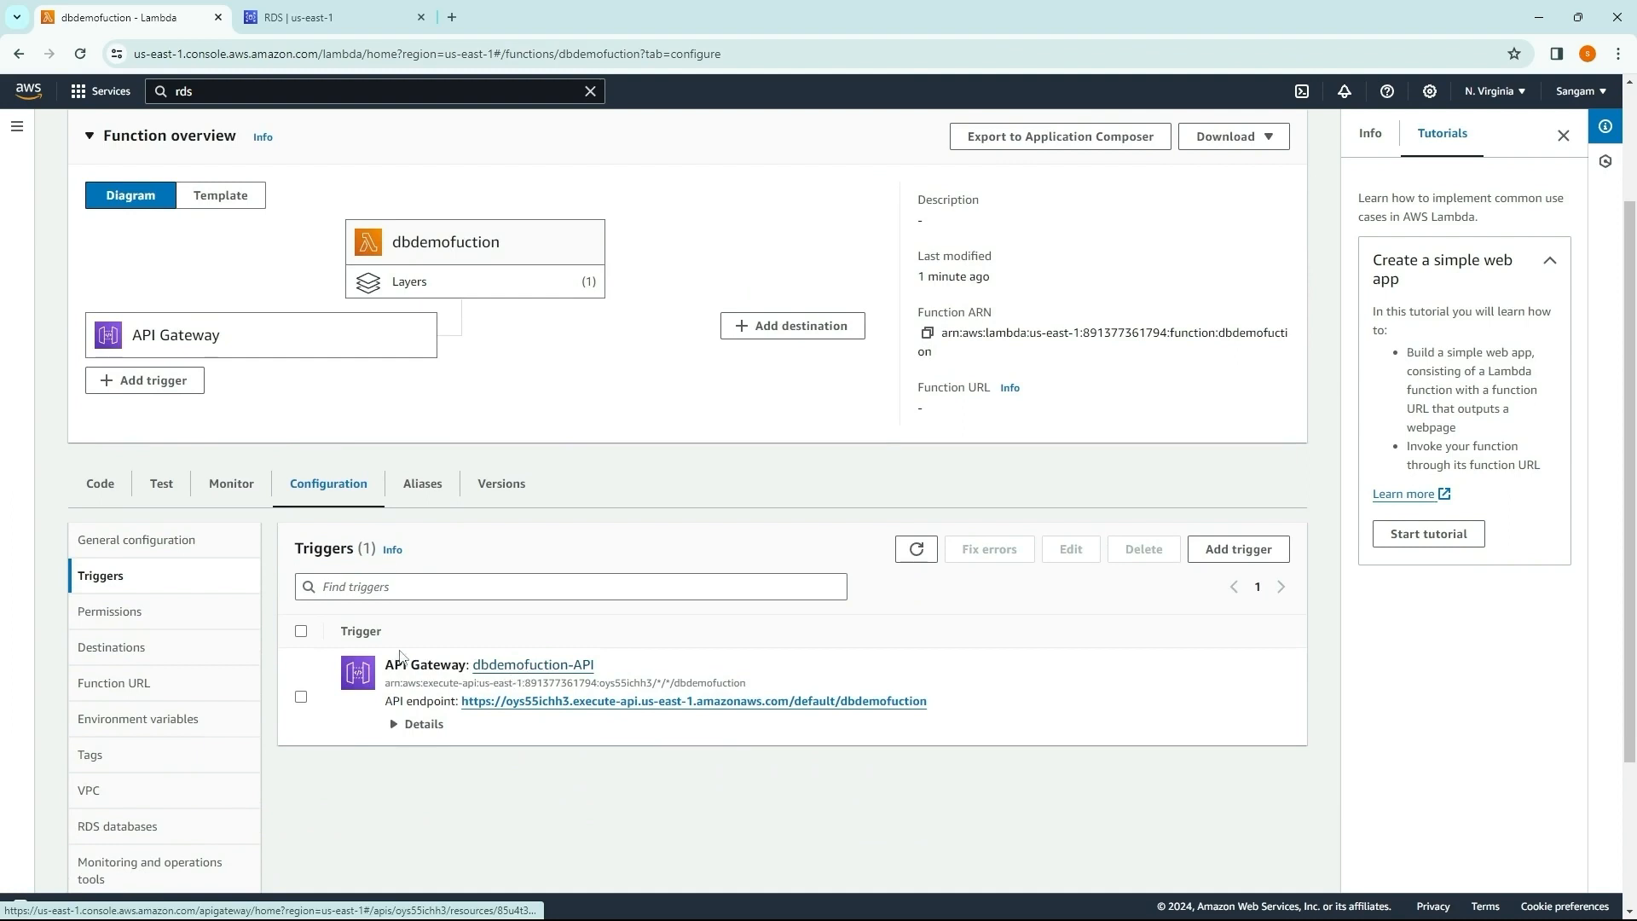
click(505, 669)
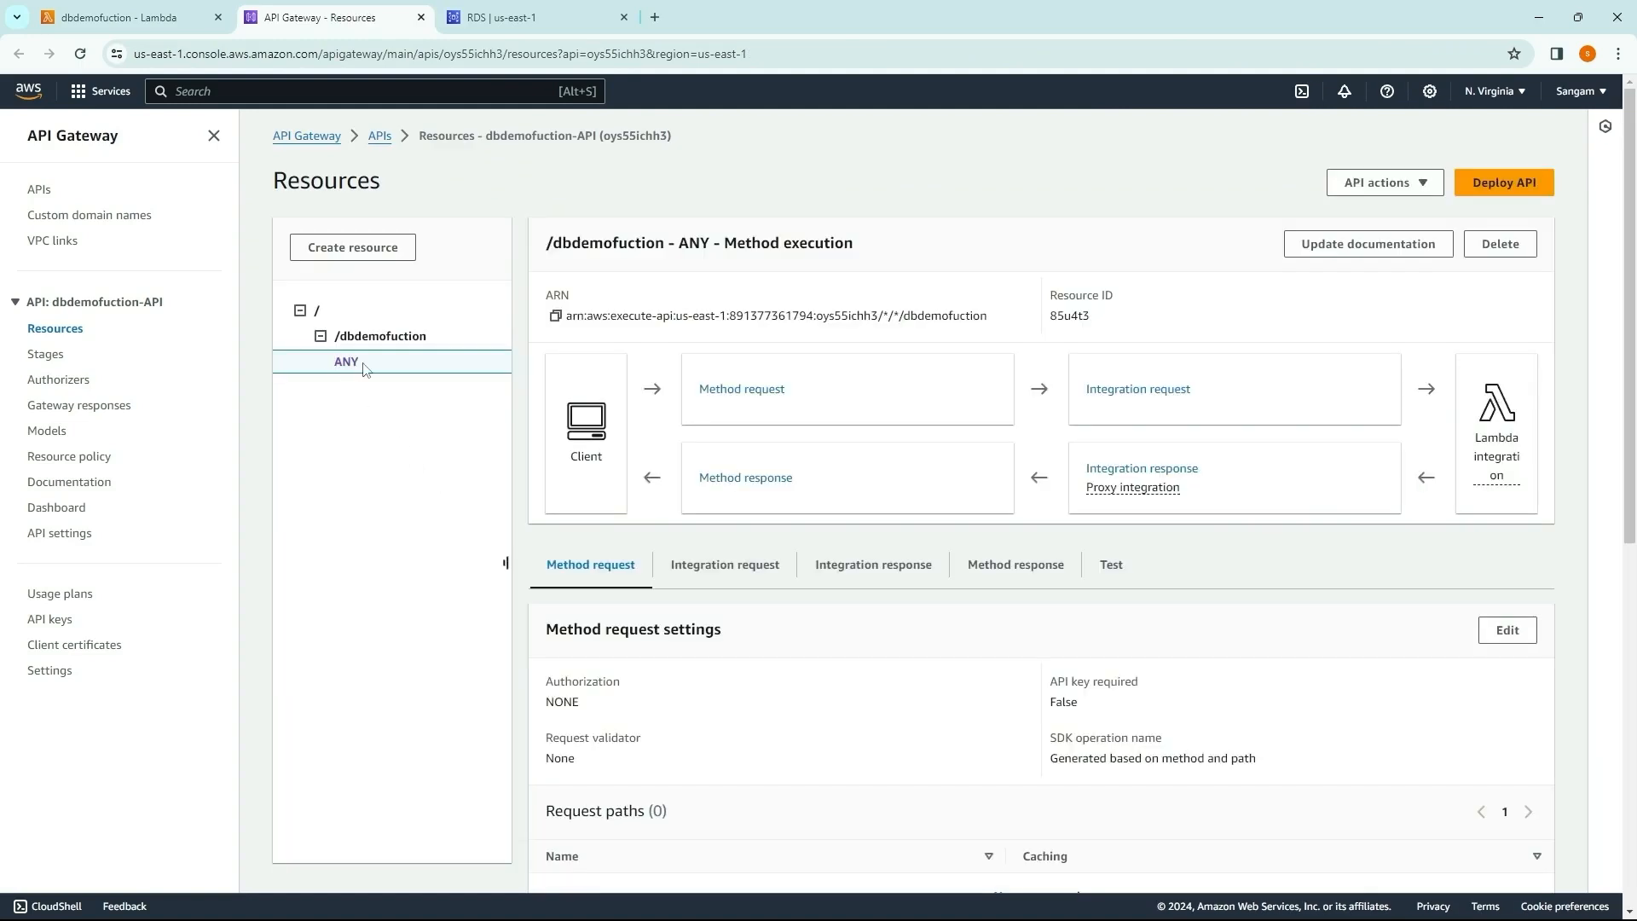
click(380, 336)
click(1487, 388)
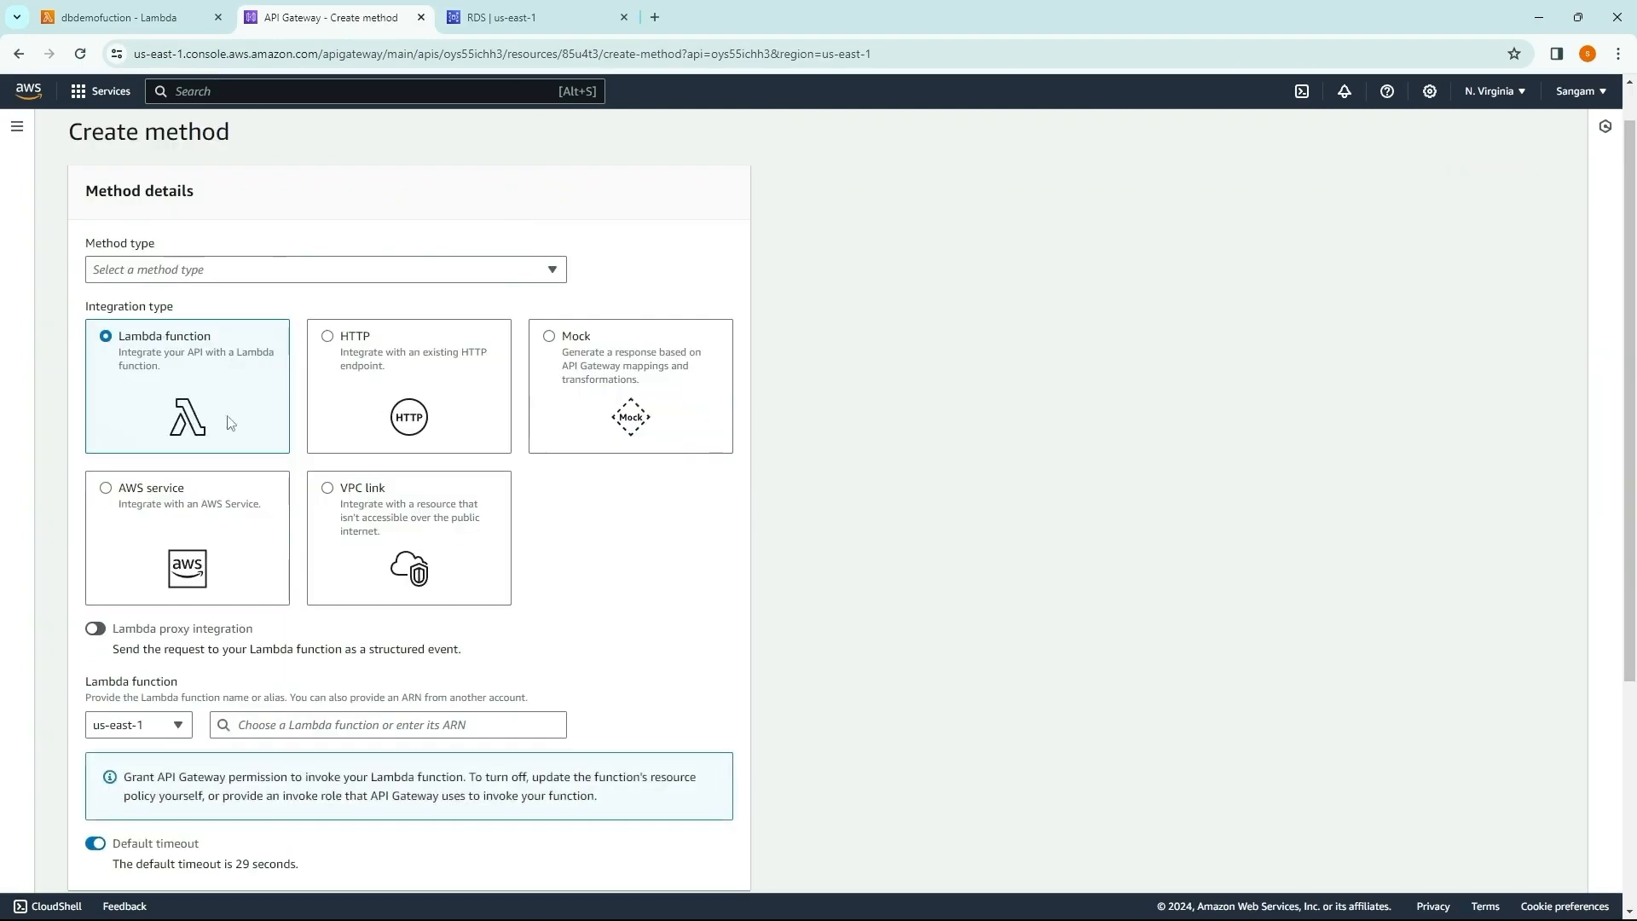
Step: Create a GET method integrated with the dbdemofuction Lambda function, with Lambda proxy integration enabled
click(256, 270)
click(239, 325)
scroll(329, 595, down, 2)
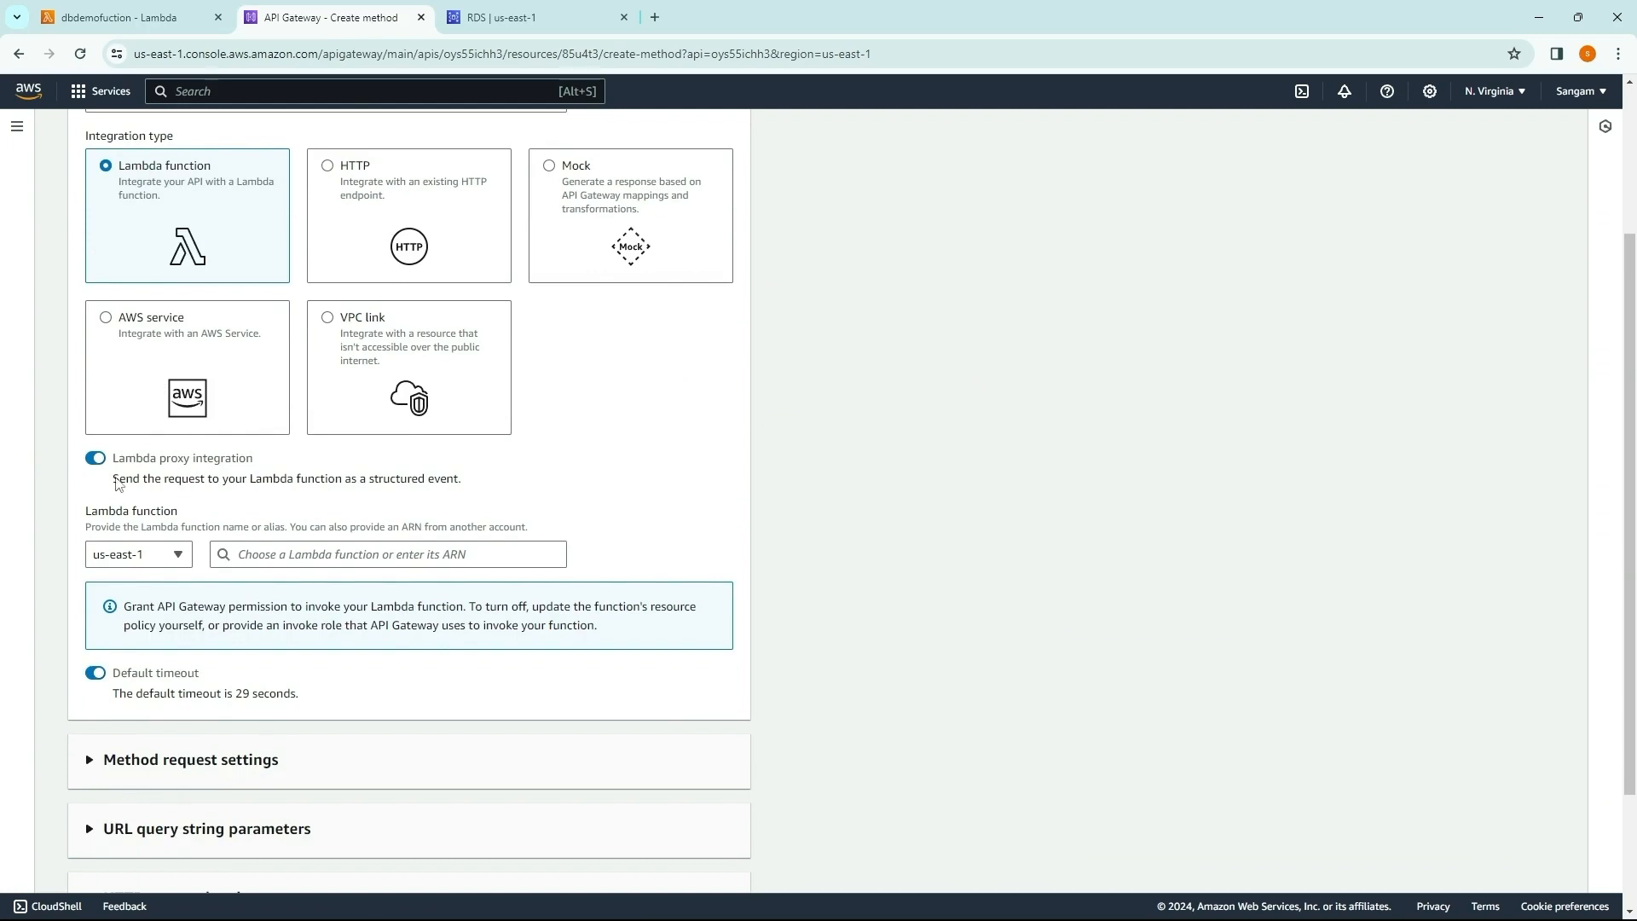
scroll(367, 550, down, 1)
scroll(256, 511, down, 1)
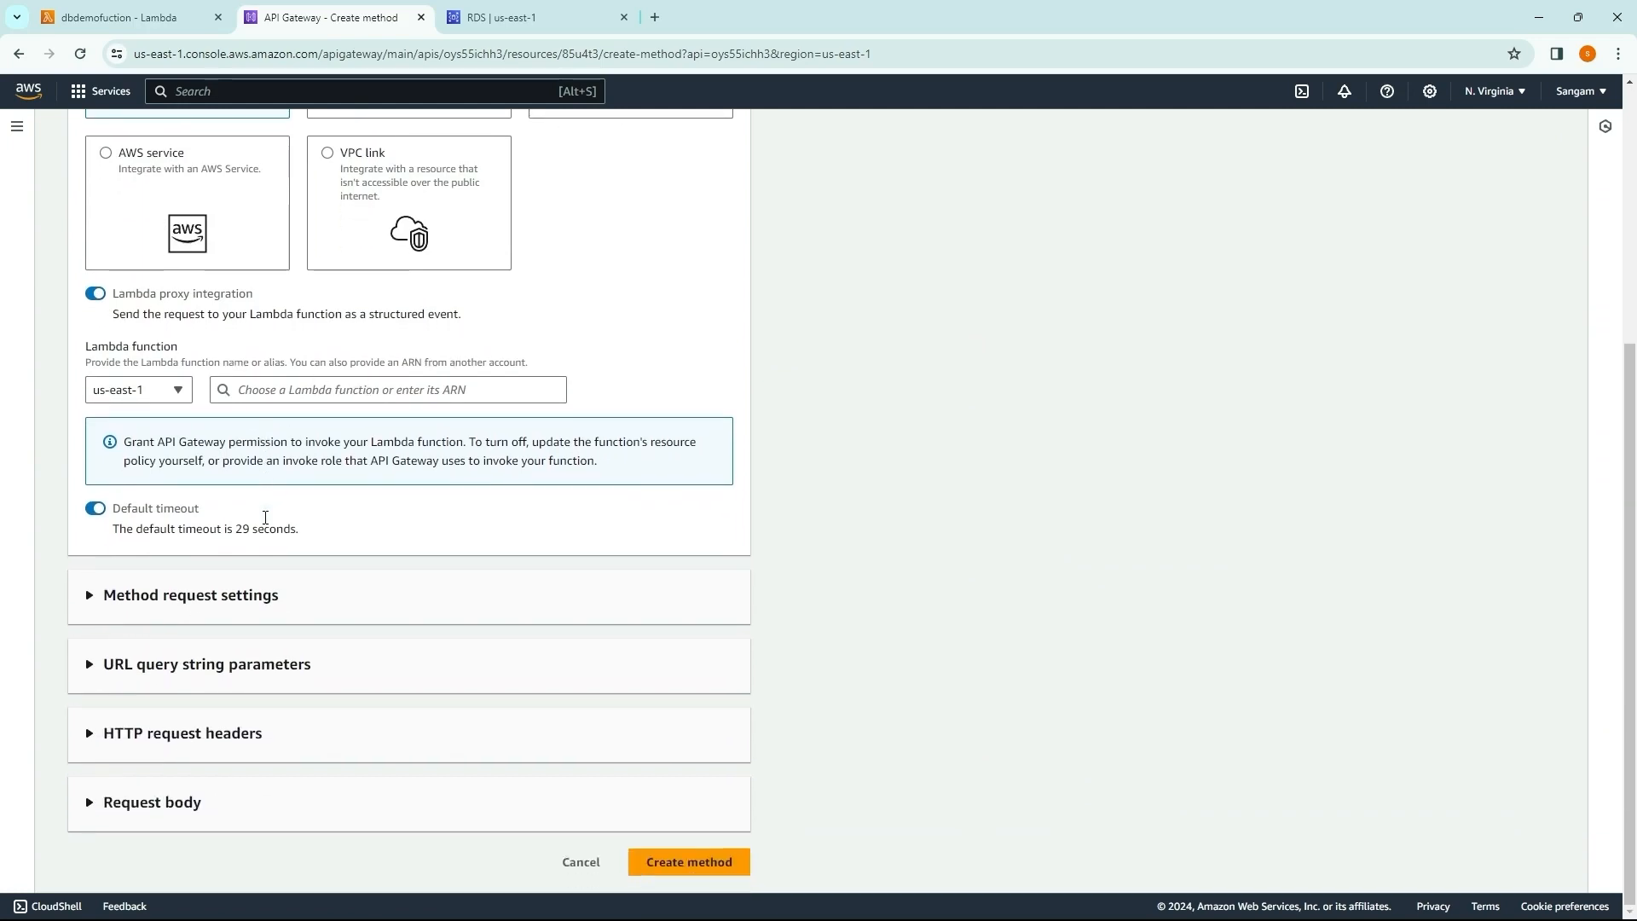
click(388, 392)
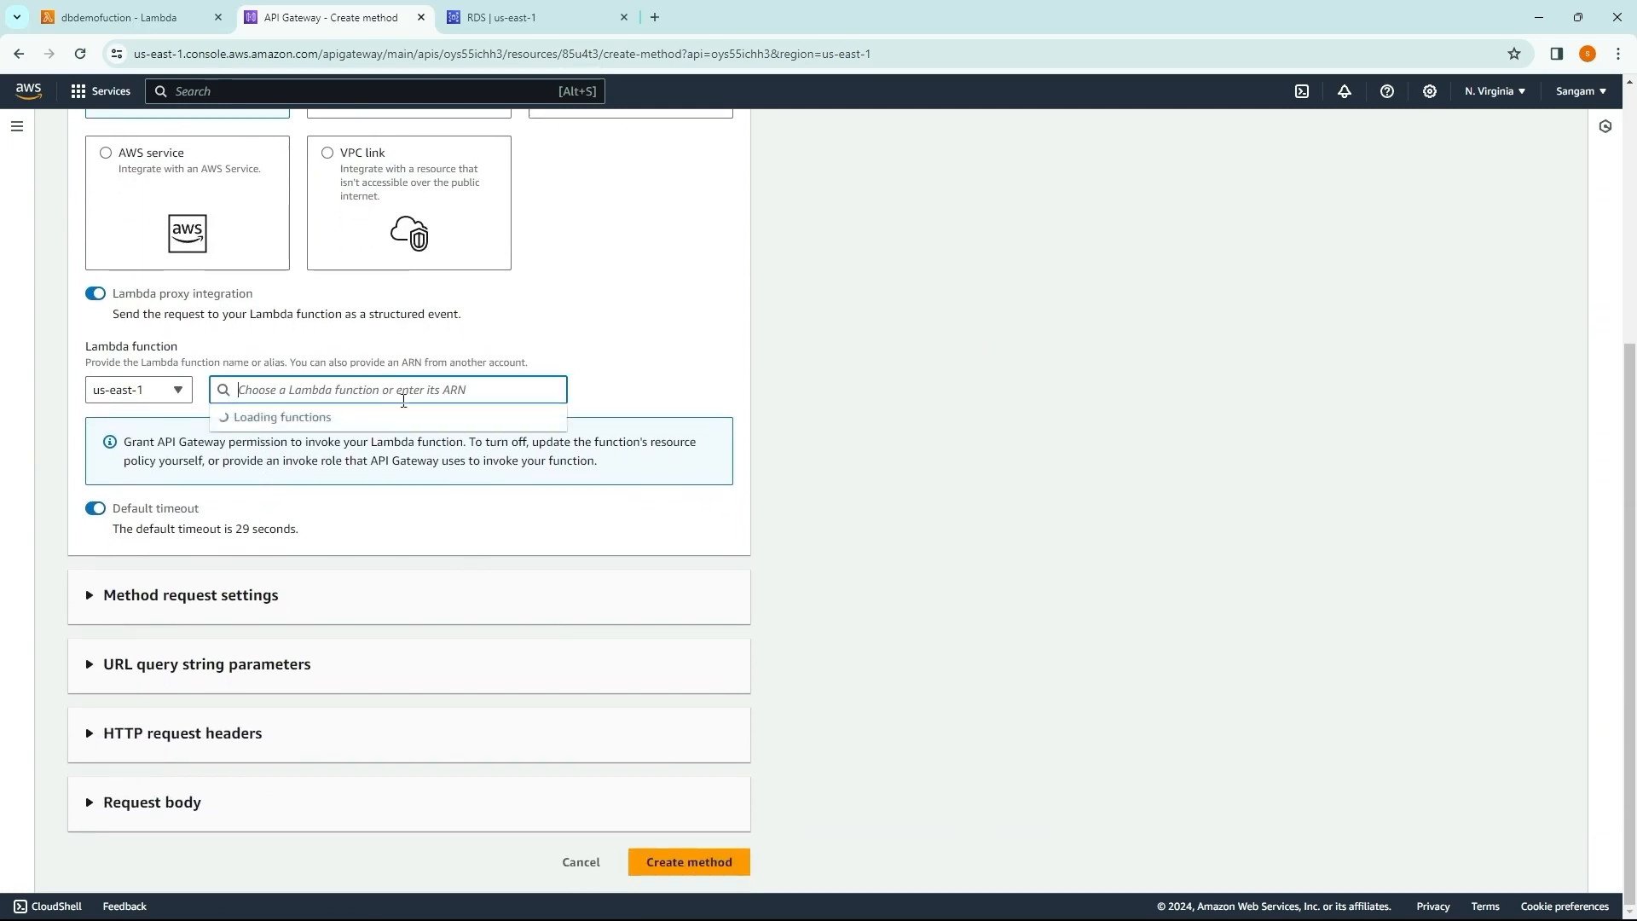
click(427, 426)
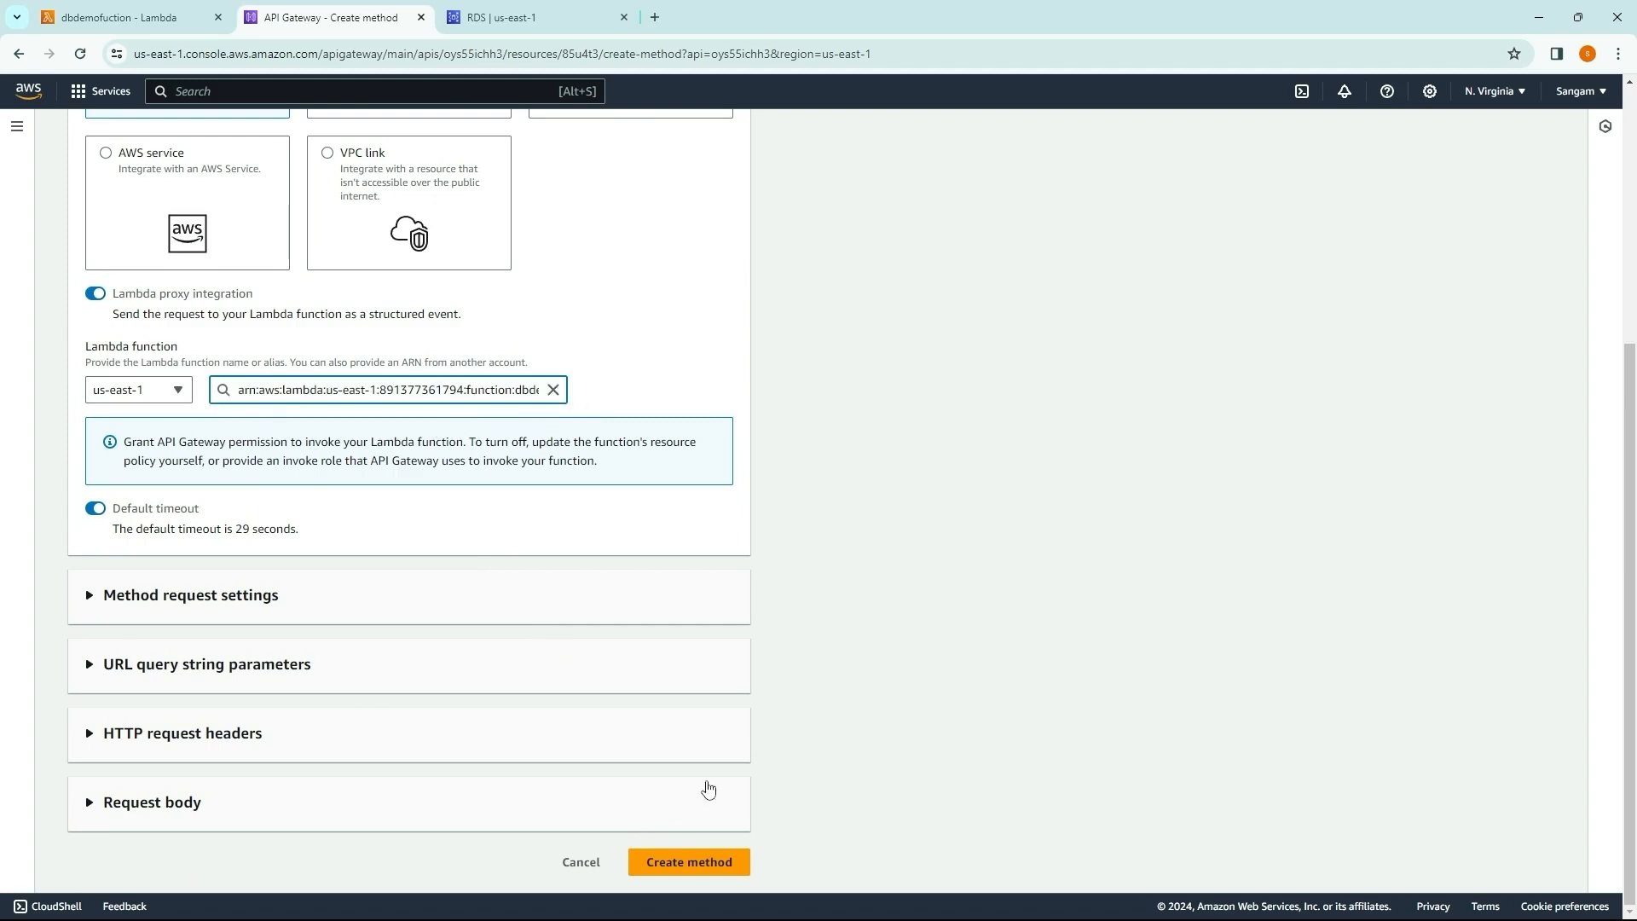
click(648, 862)
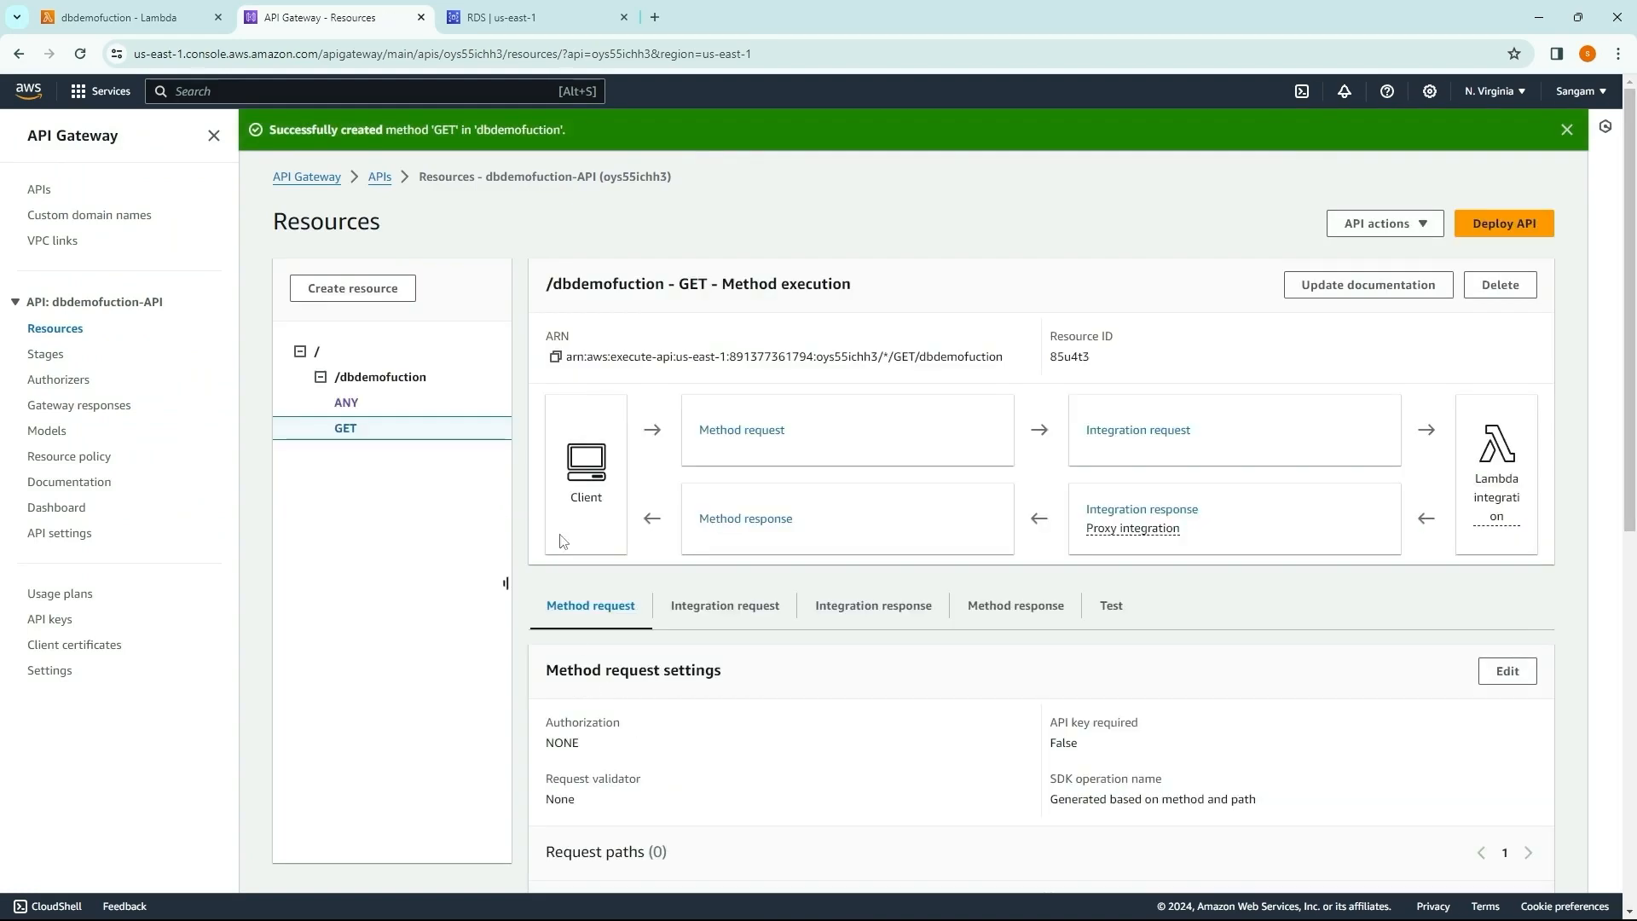
Step: Return to the dbdemofuction Lambda function and reload the page to refresh its API Gateway triggers
click(306, 177)
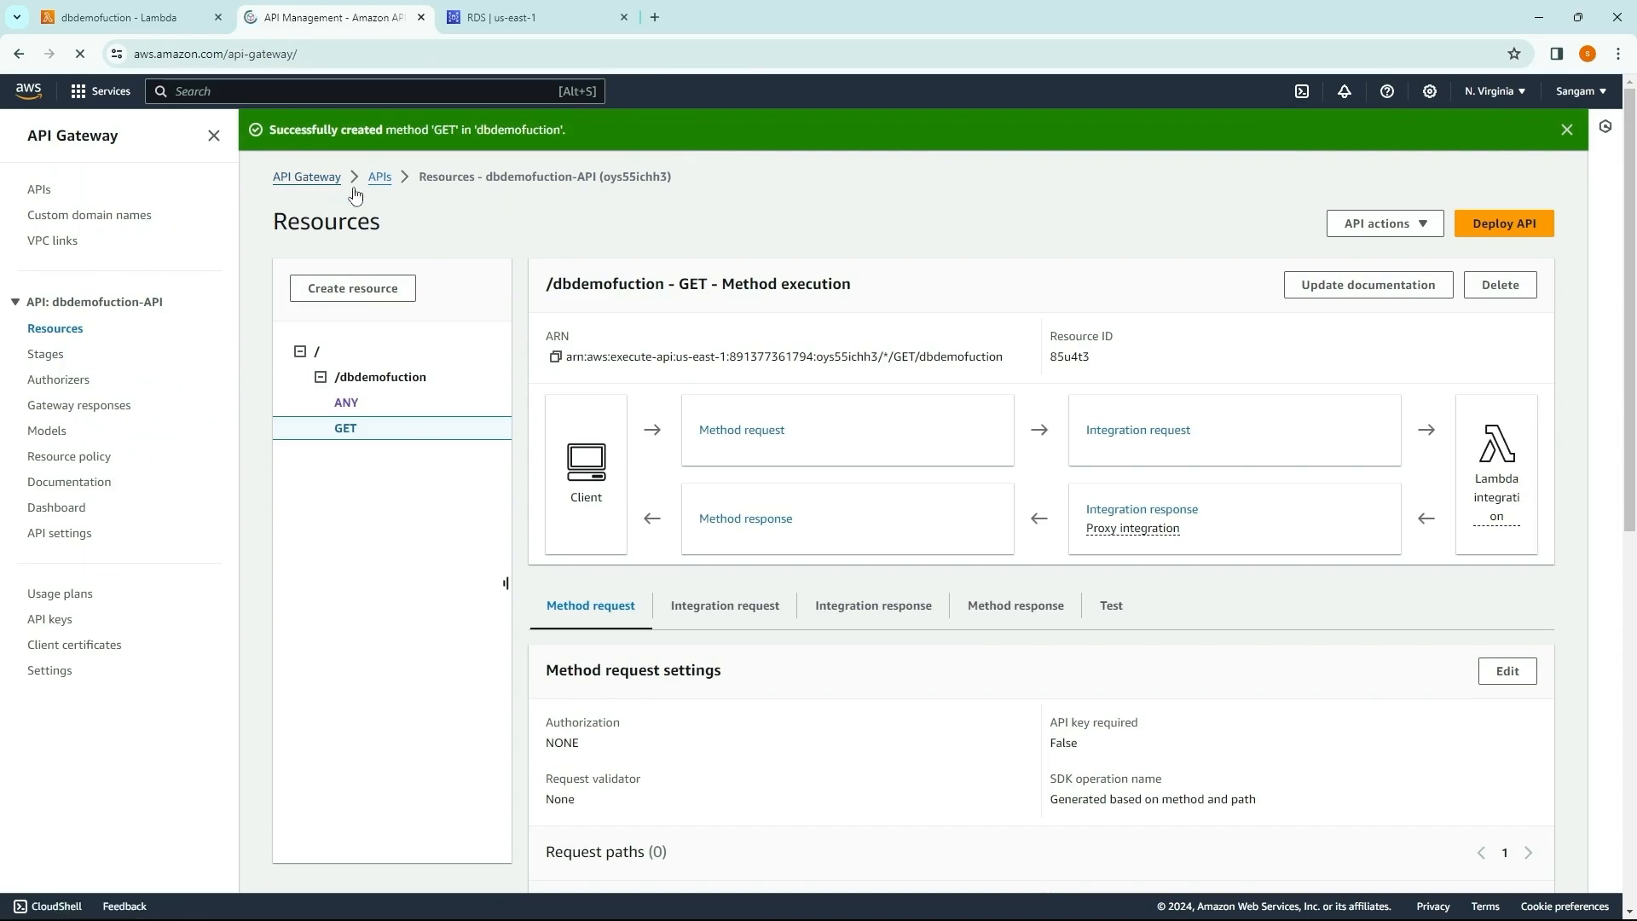
click(173, 21)
scroll(186, 202, up, 2)
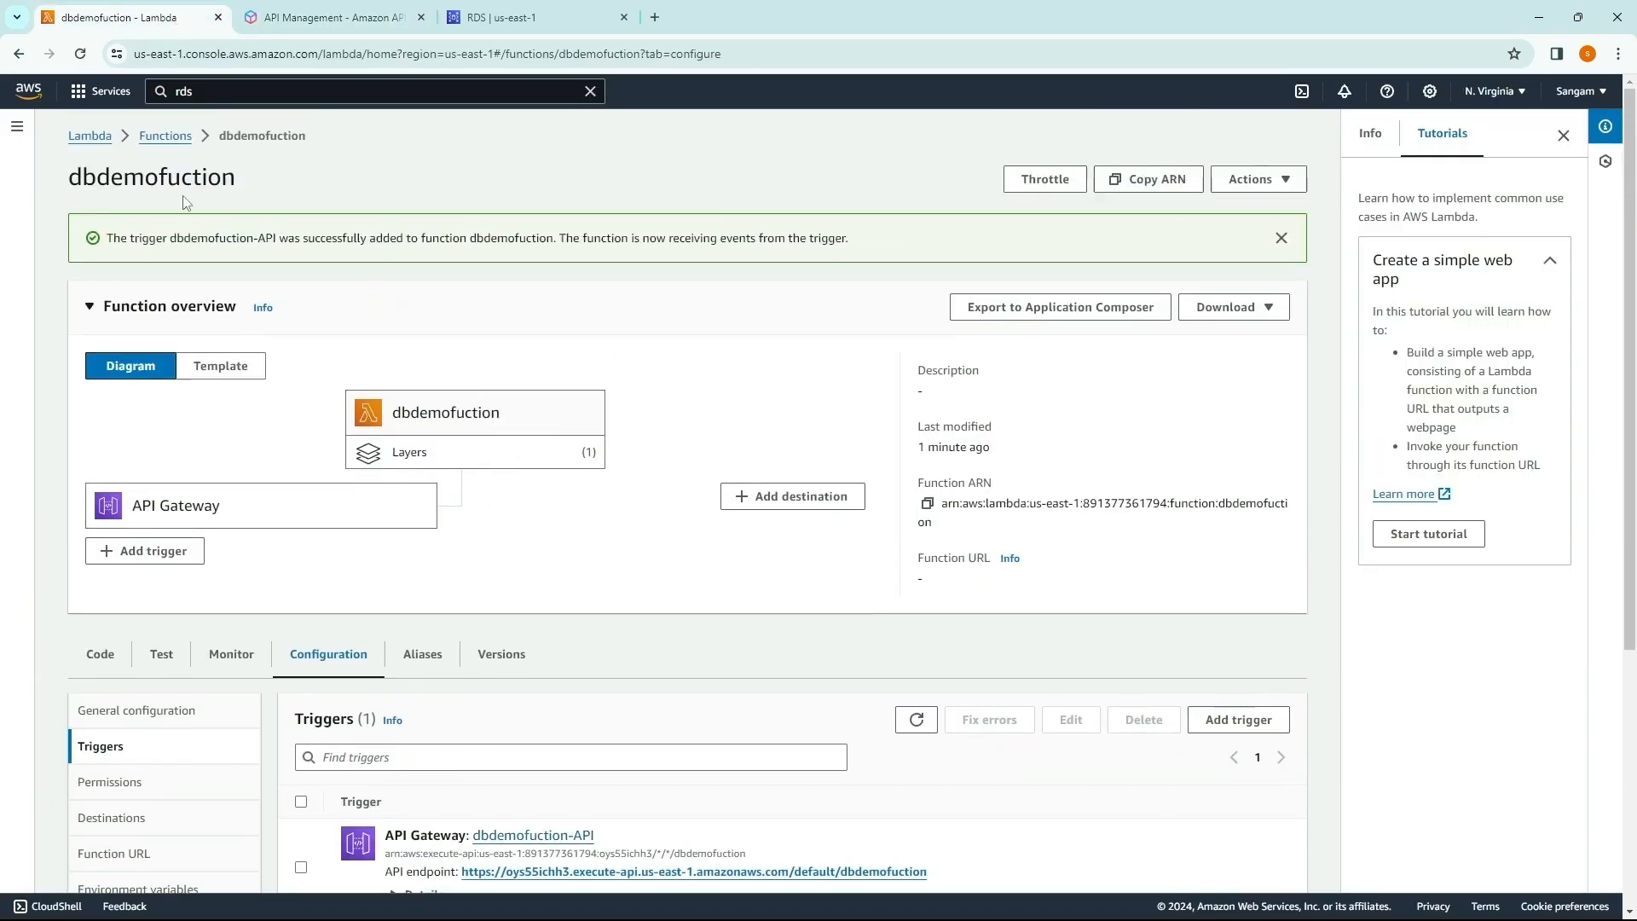
click(81, 54)
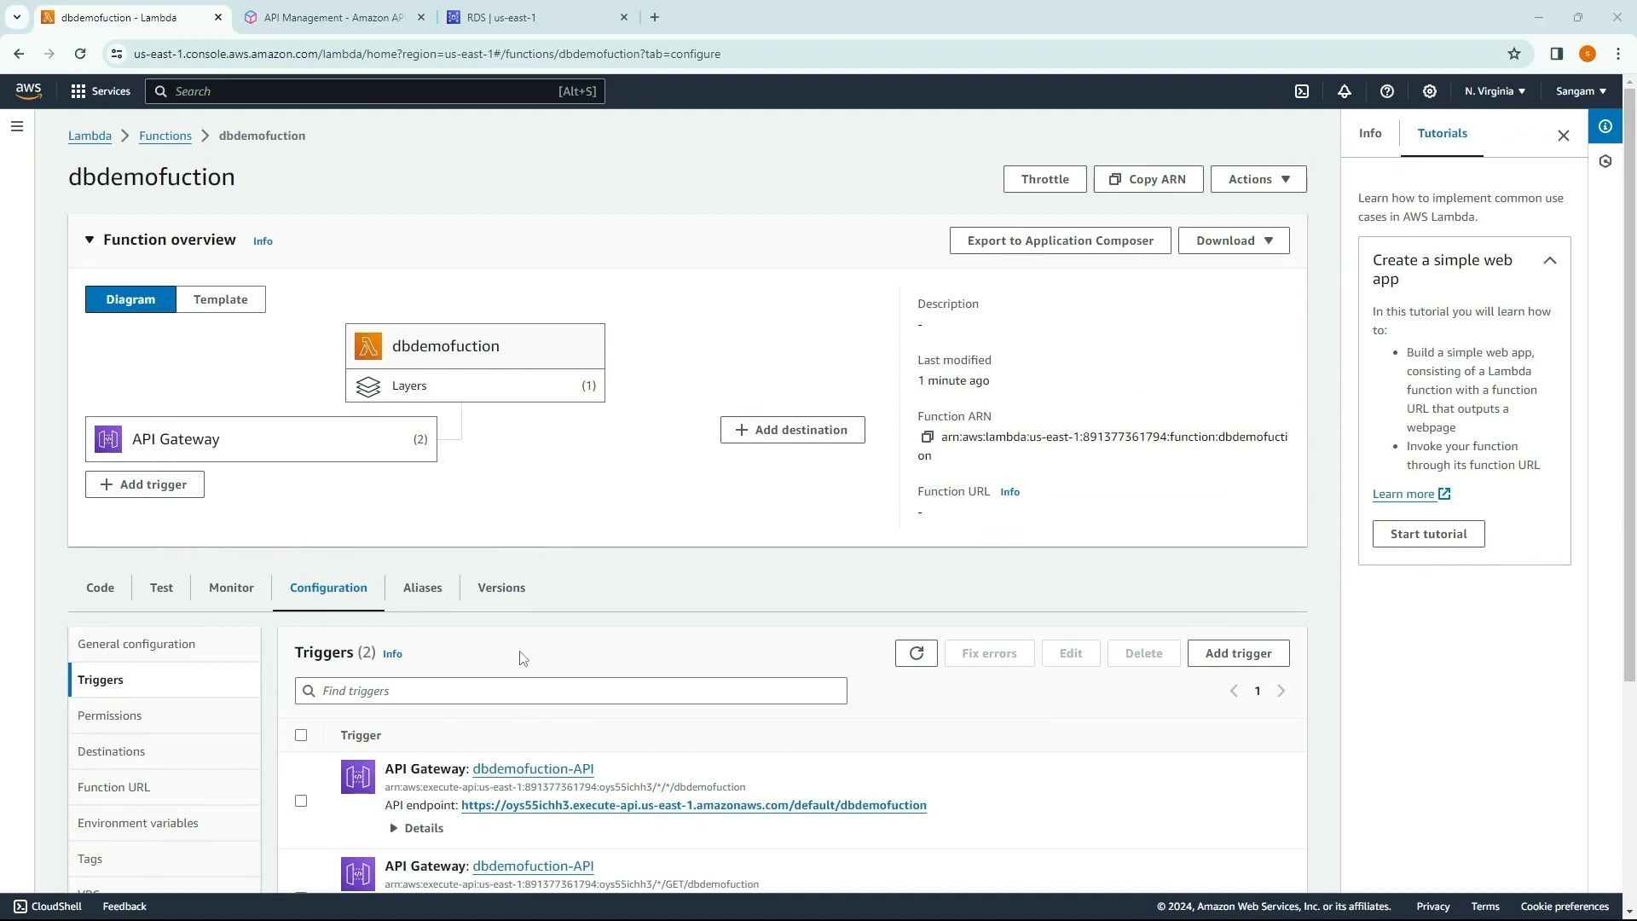
Step: Open the API endpoint of the GET trigger in a new browser tab and examine the returned JSON records
scroll(687, 378, down, 2)
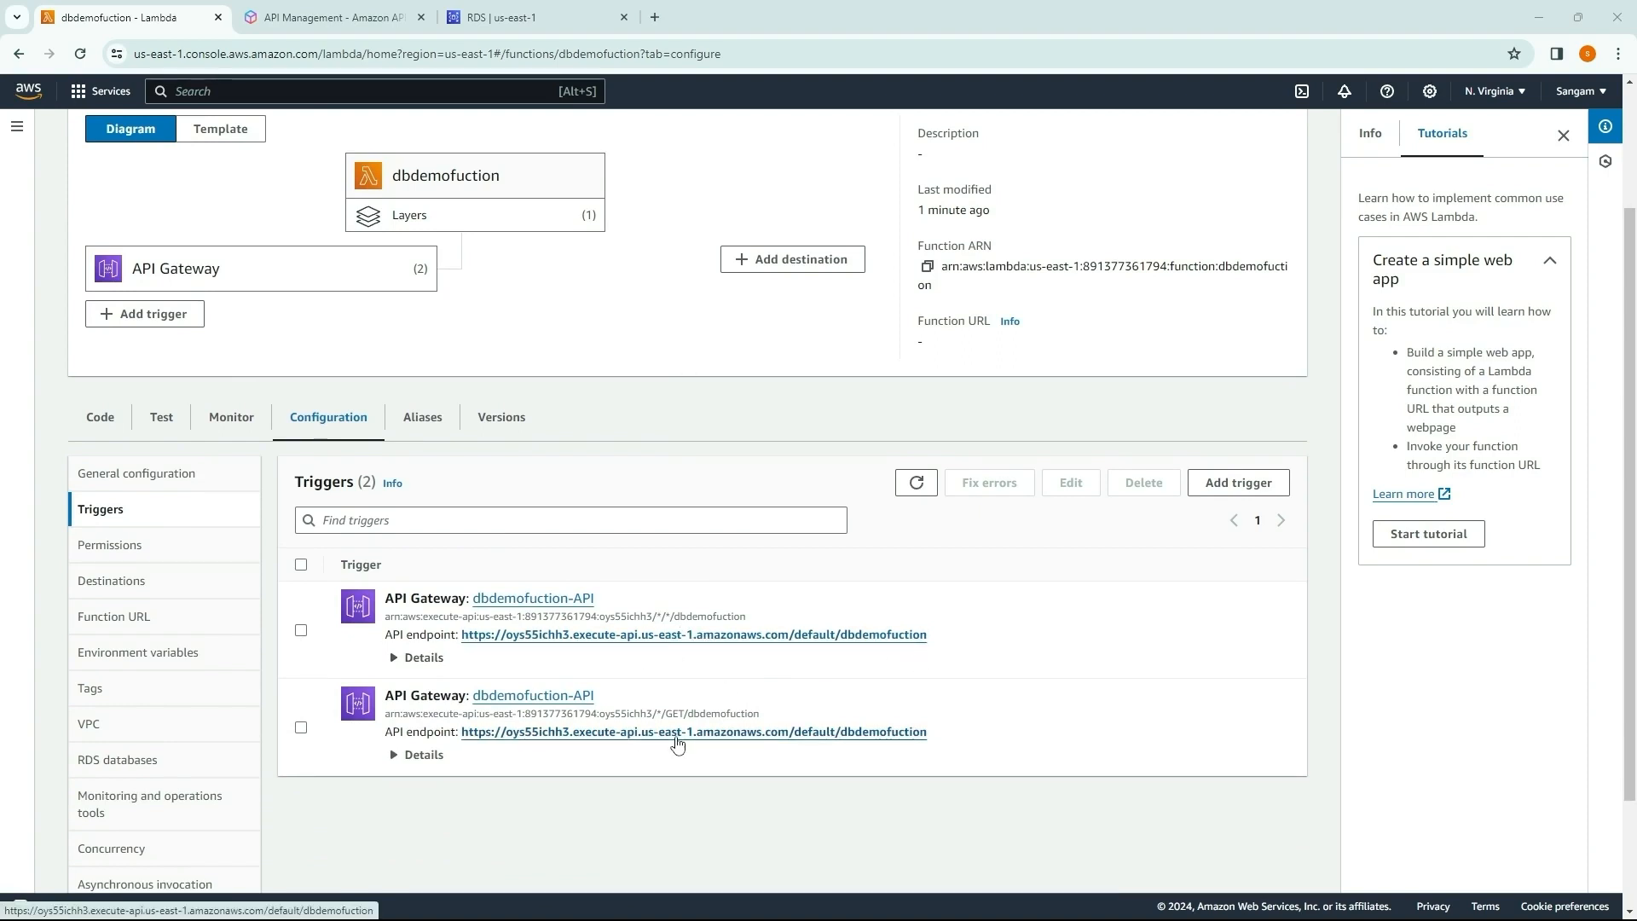
drag(678, 742, 897, 12)
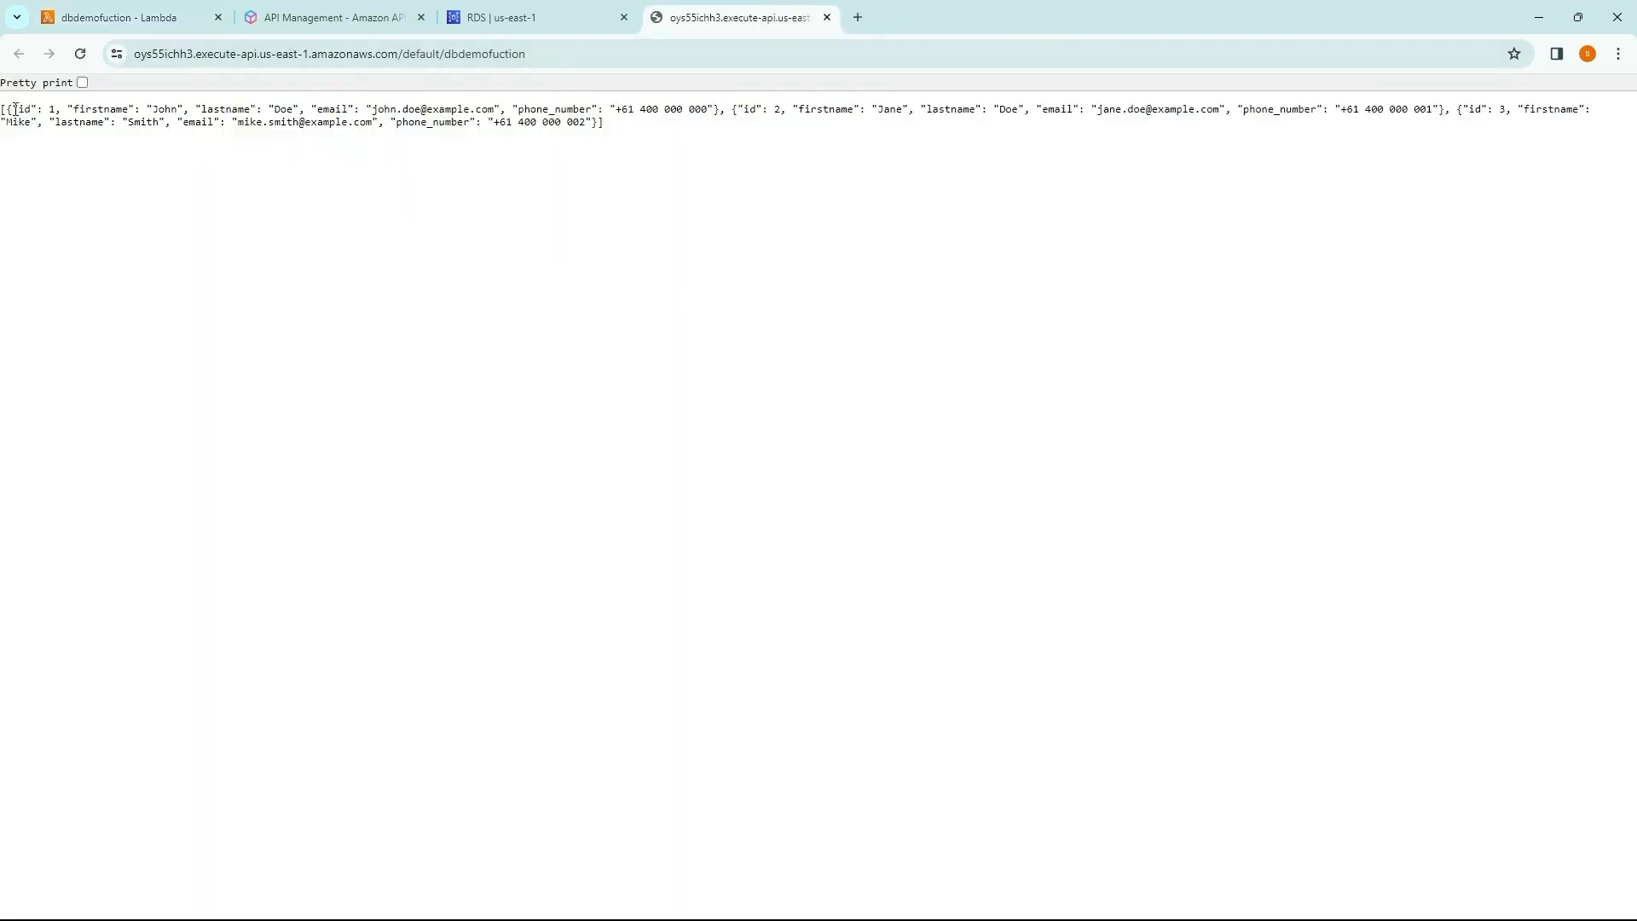
drag(16, 109, 661, 145)
click(673, 168)
drag(558, 111, 5, 109)
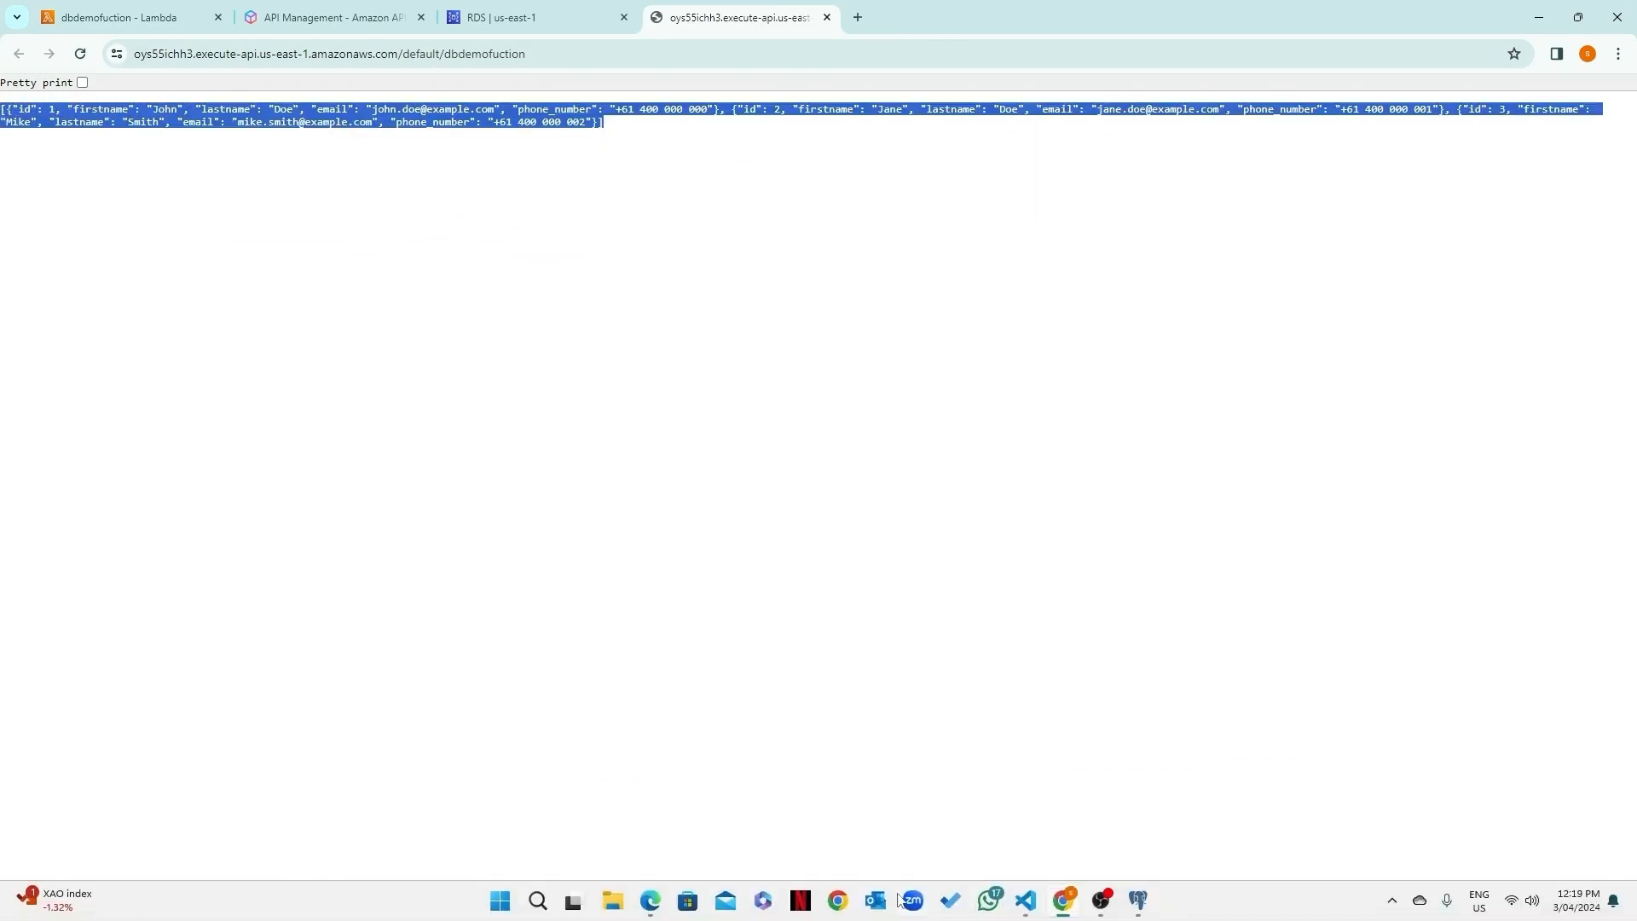
Step: Switch to pgAdmin, enlarge the query history details to compare the rows inserted into Person, and return to the Lambda function
click(1137, 903)
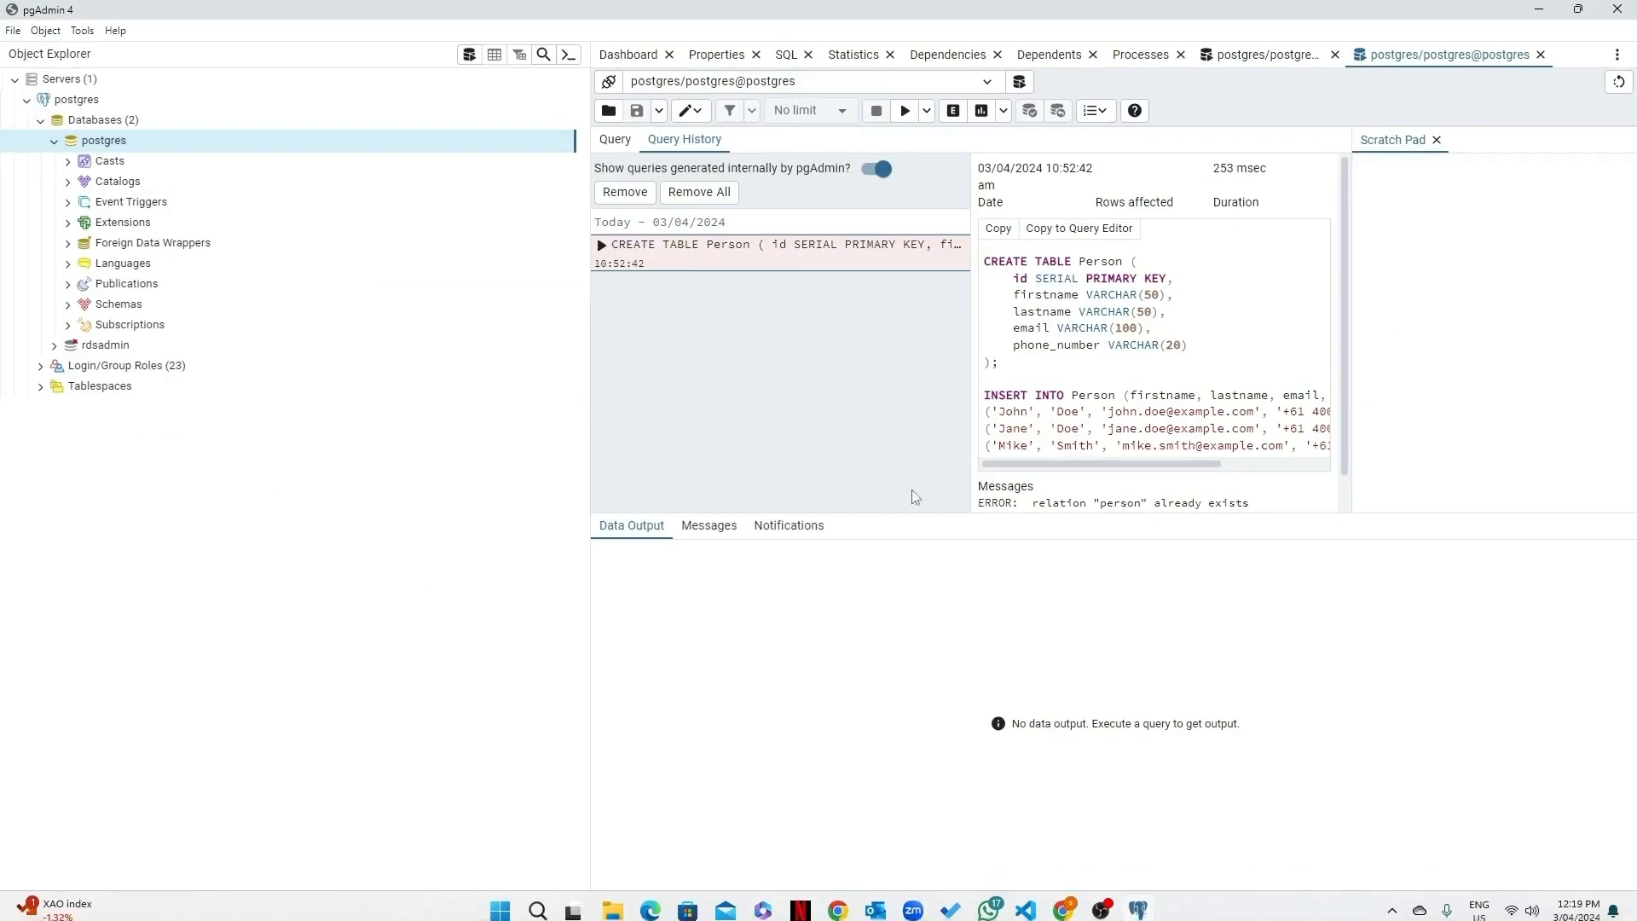
drag(543, 344, 172, 345)
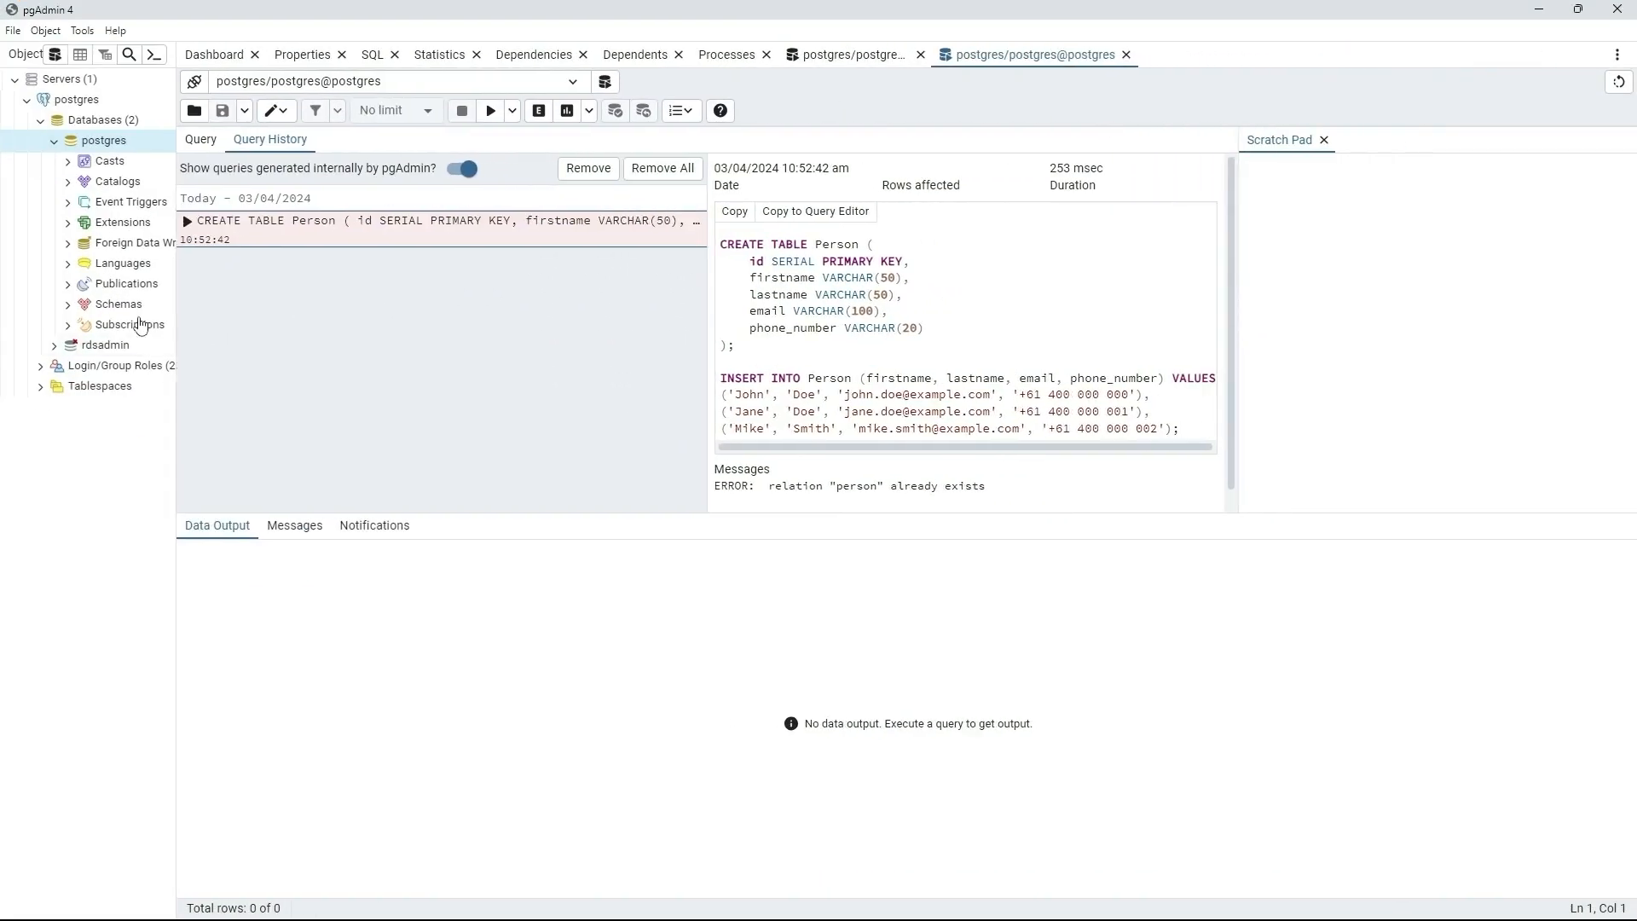
drag(808, 537, 778, 665)
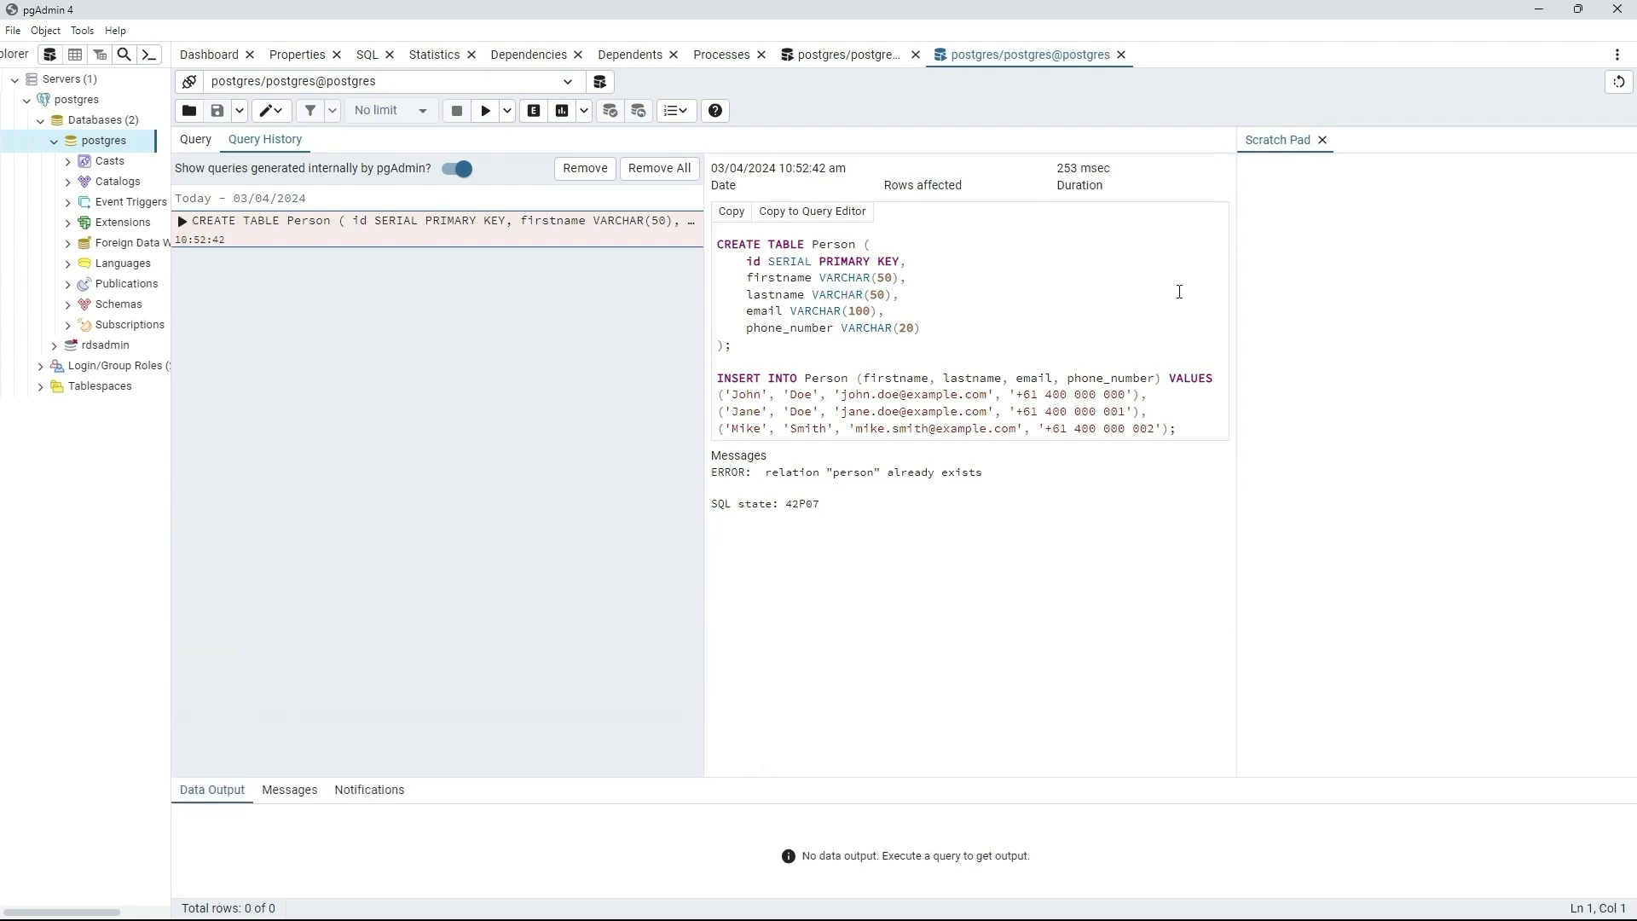
click(1537, 10)
click(127, 17)
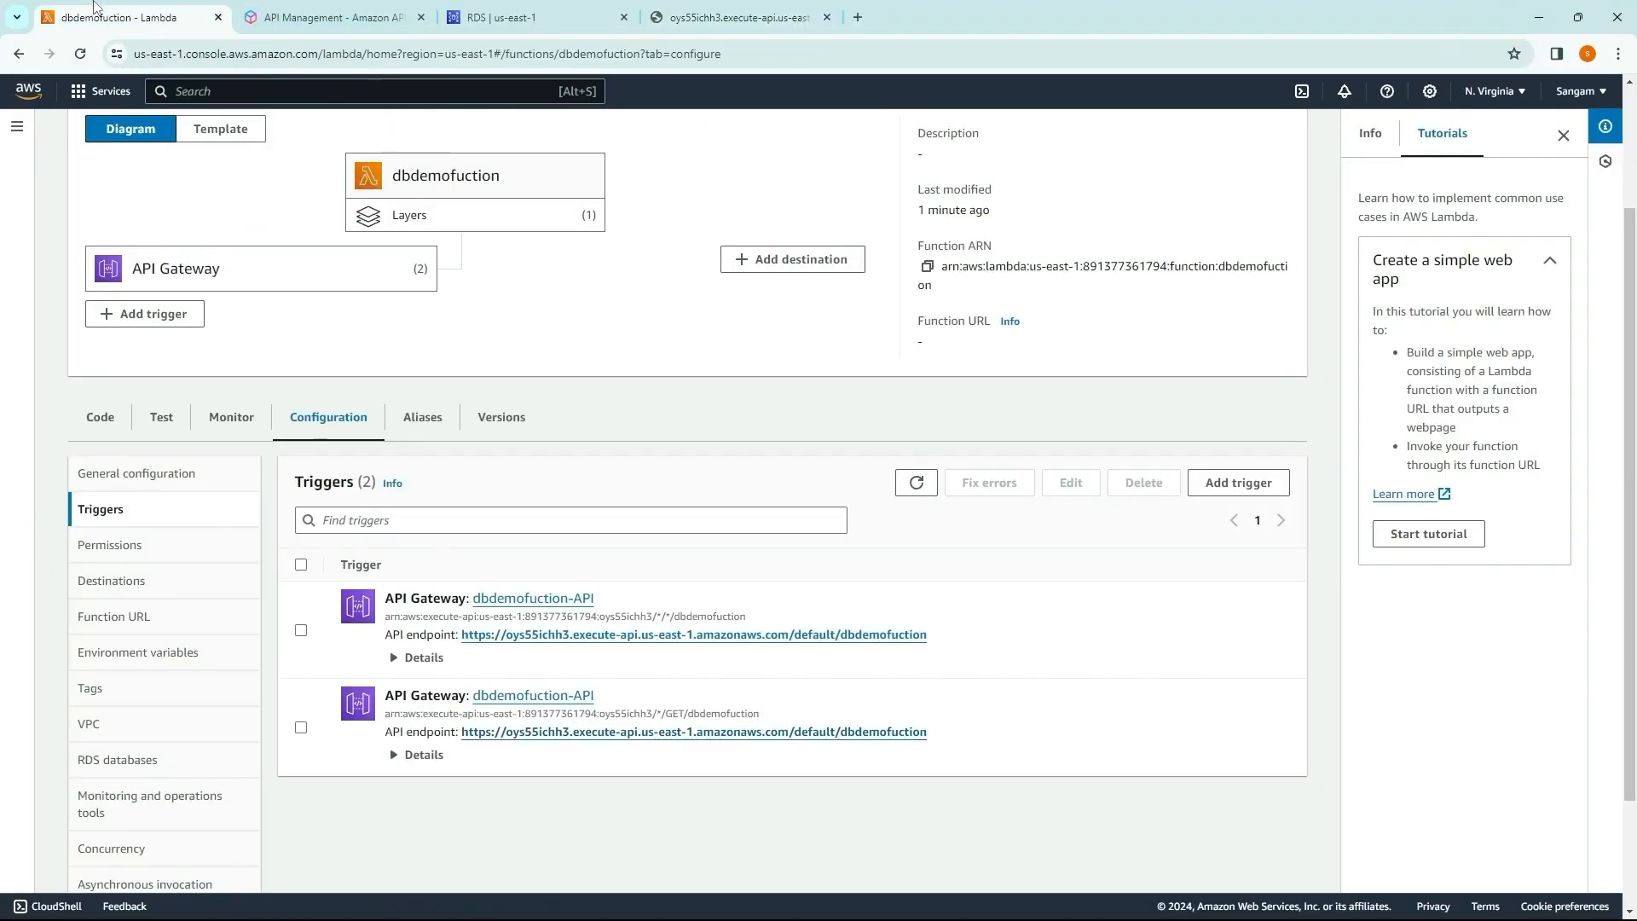